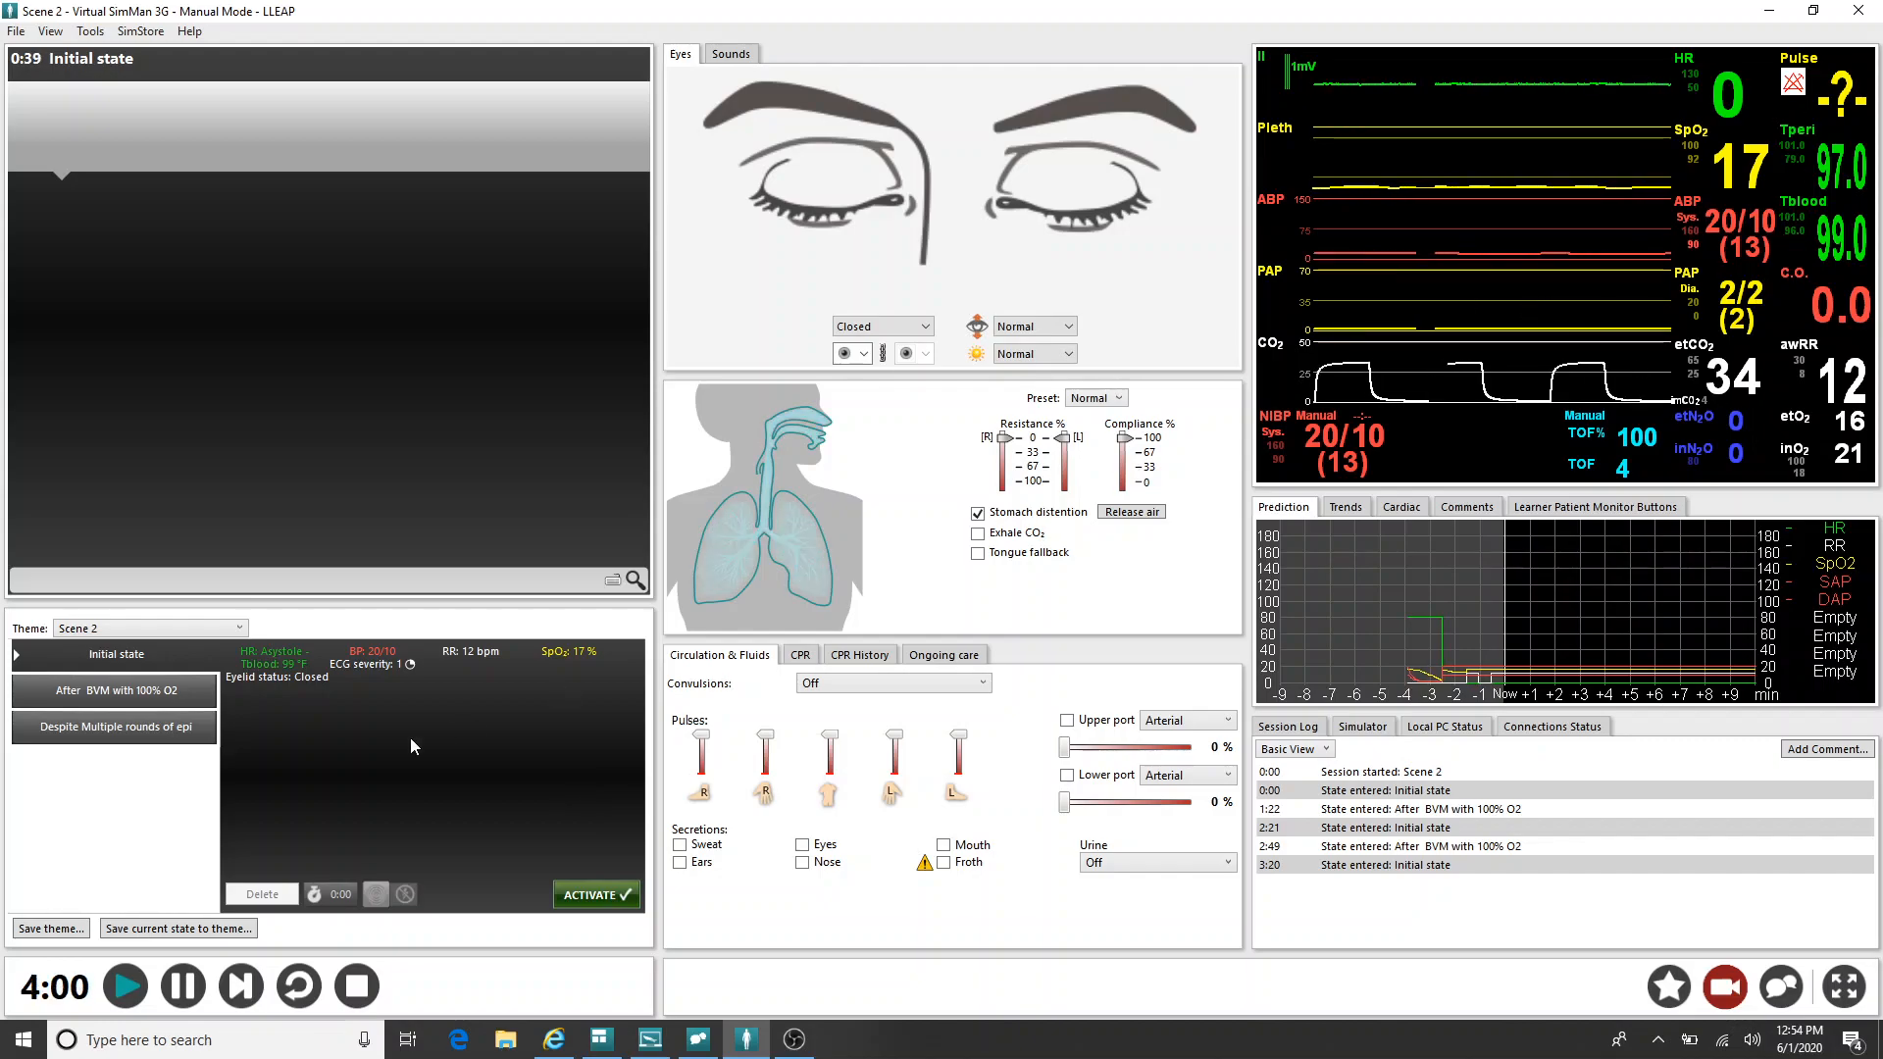
Step: Activate the After BVM with 100% O2 state in the Scene 2 session
left_click(189, 701)
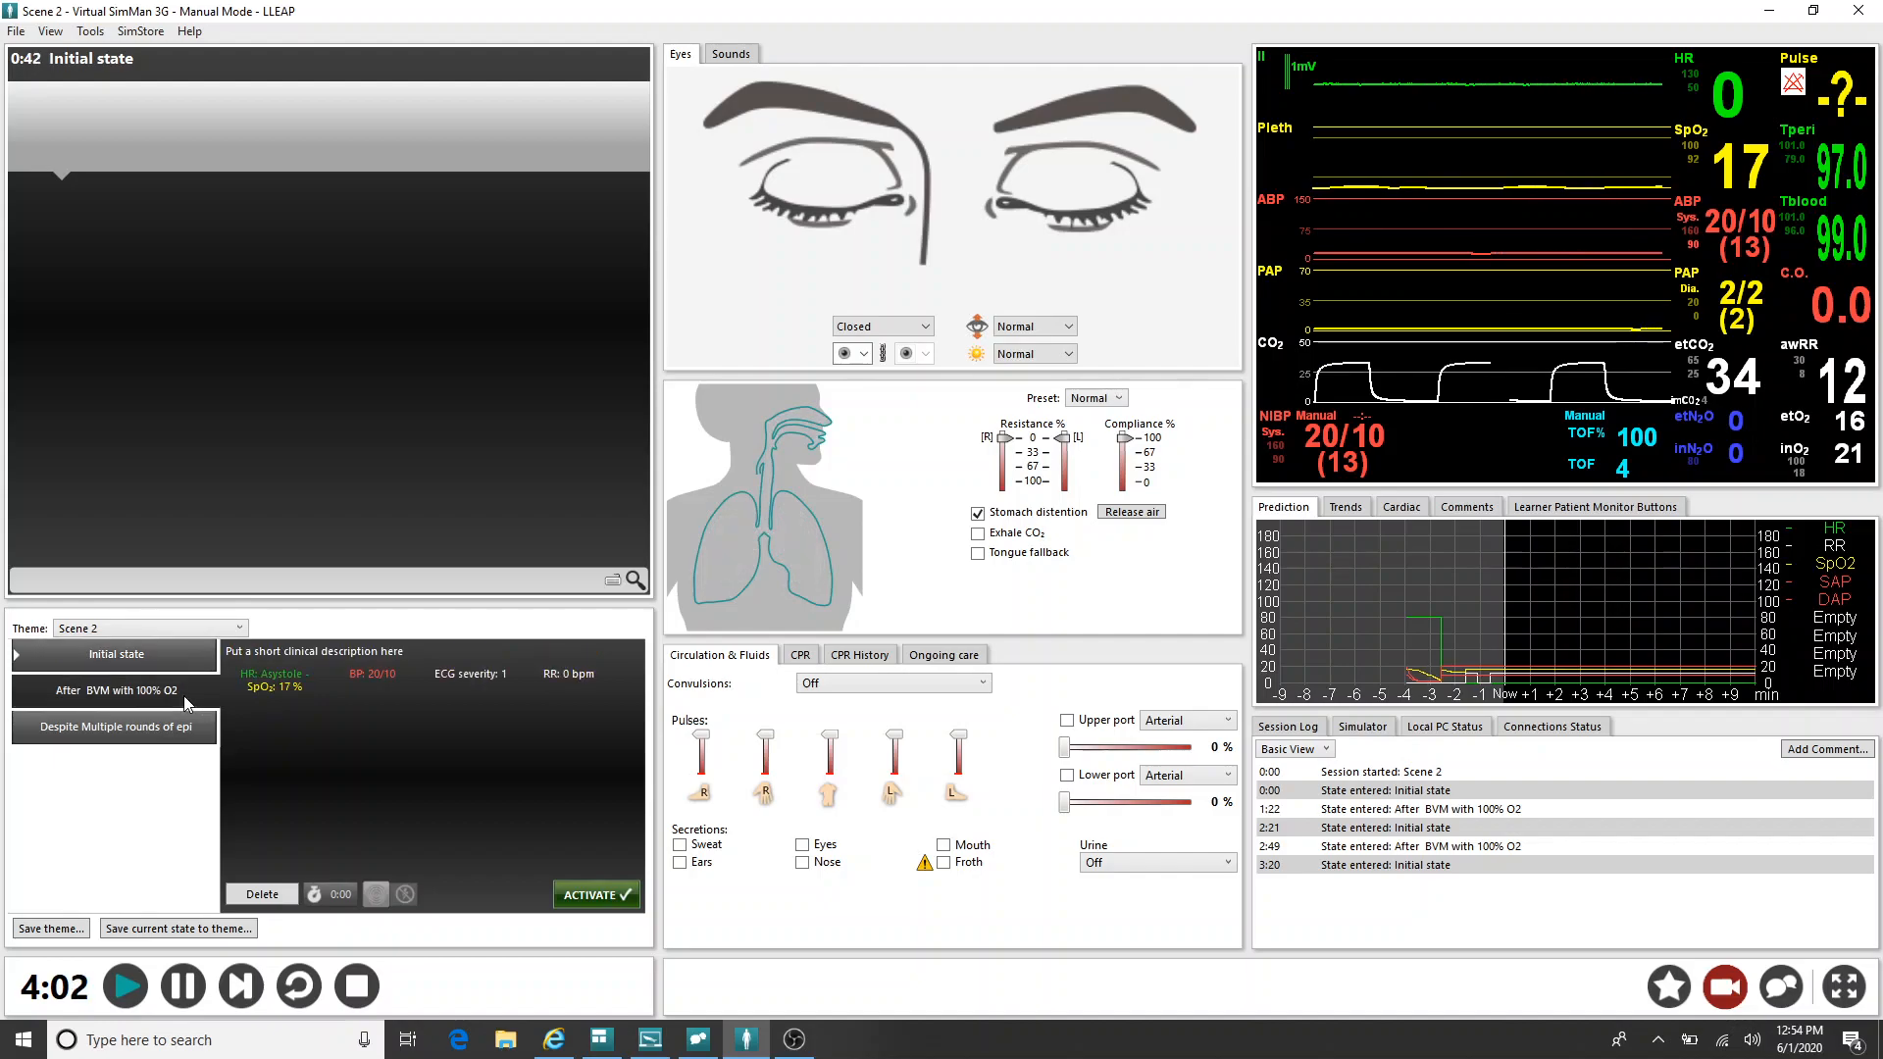
left_click(597, 894)
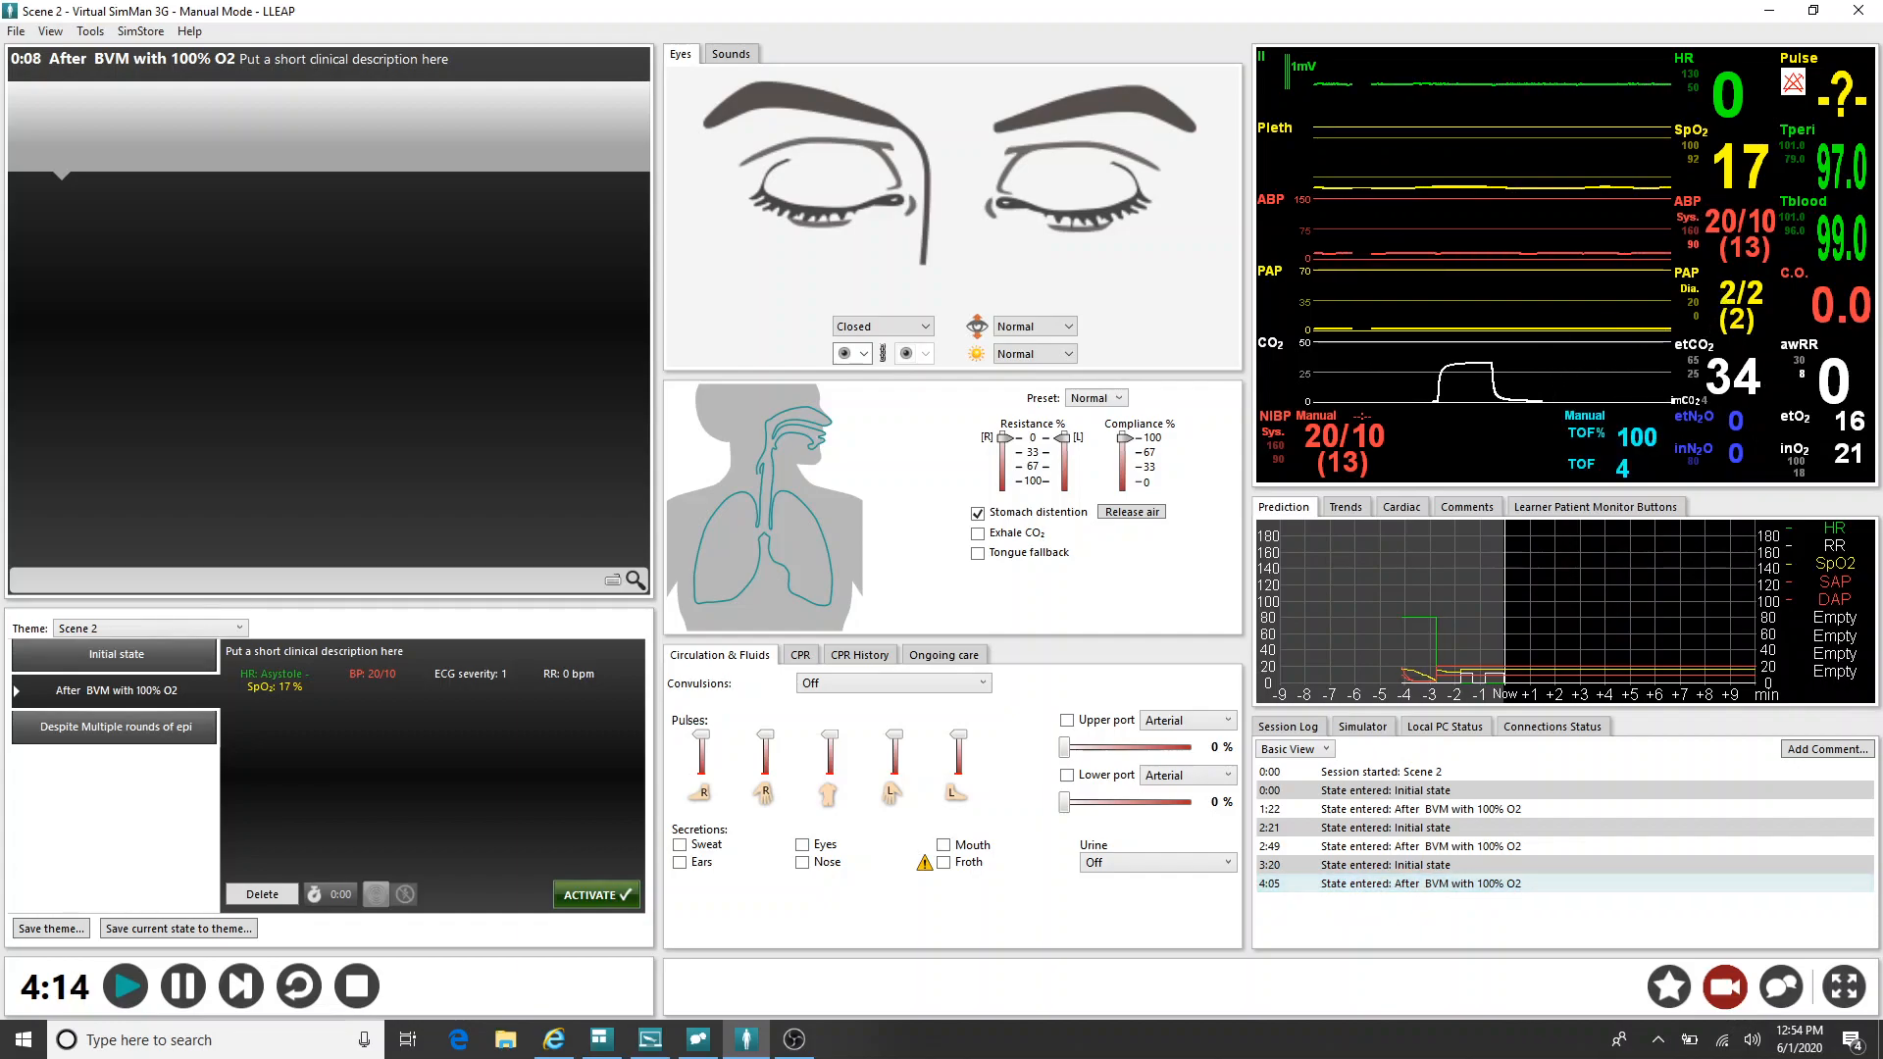
Step: Review the transition time choices for the Despite Multiple rounds of epi state without changing them, and activate that state
left_click(163, 742)
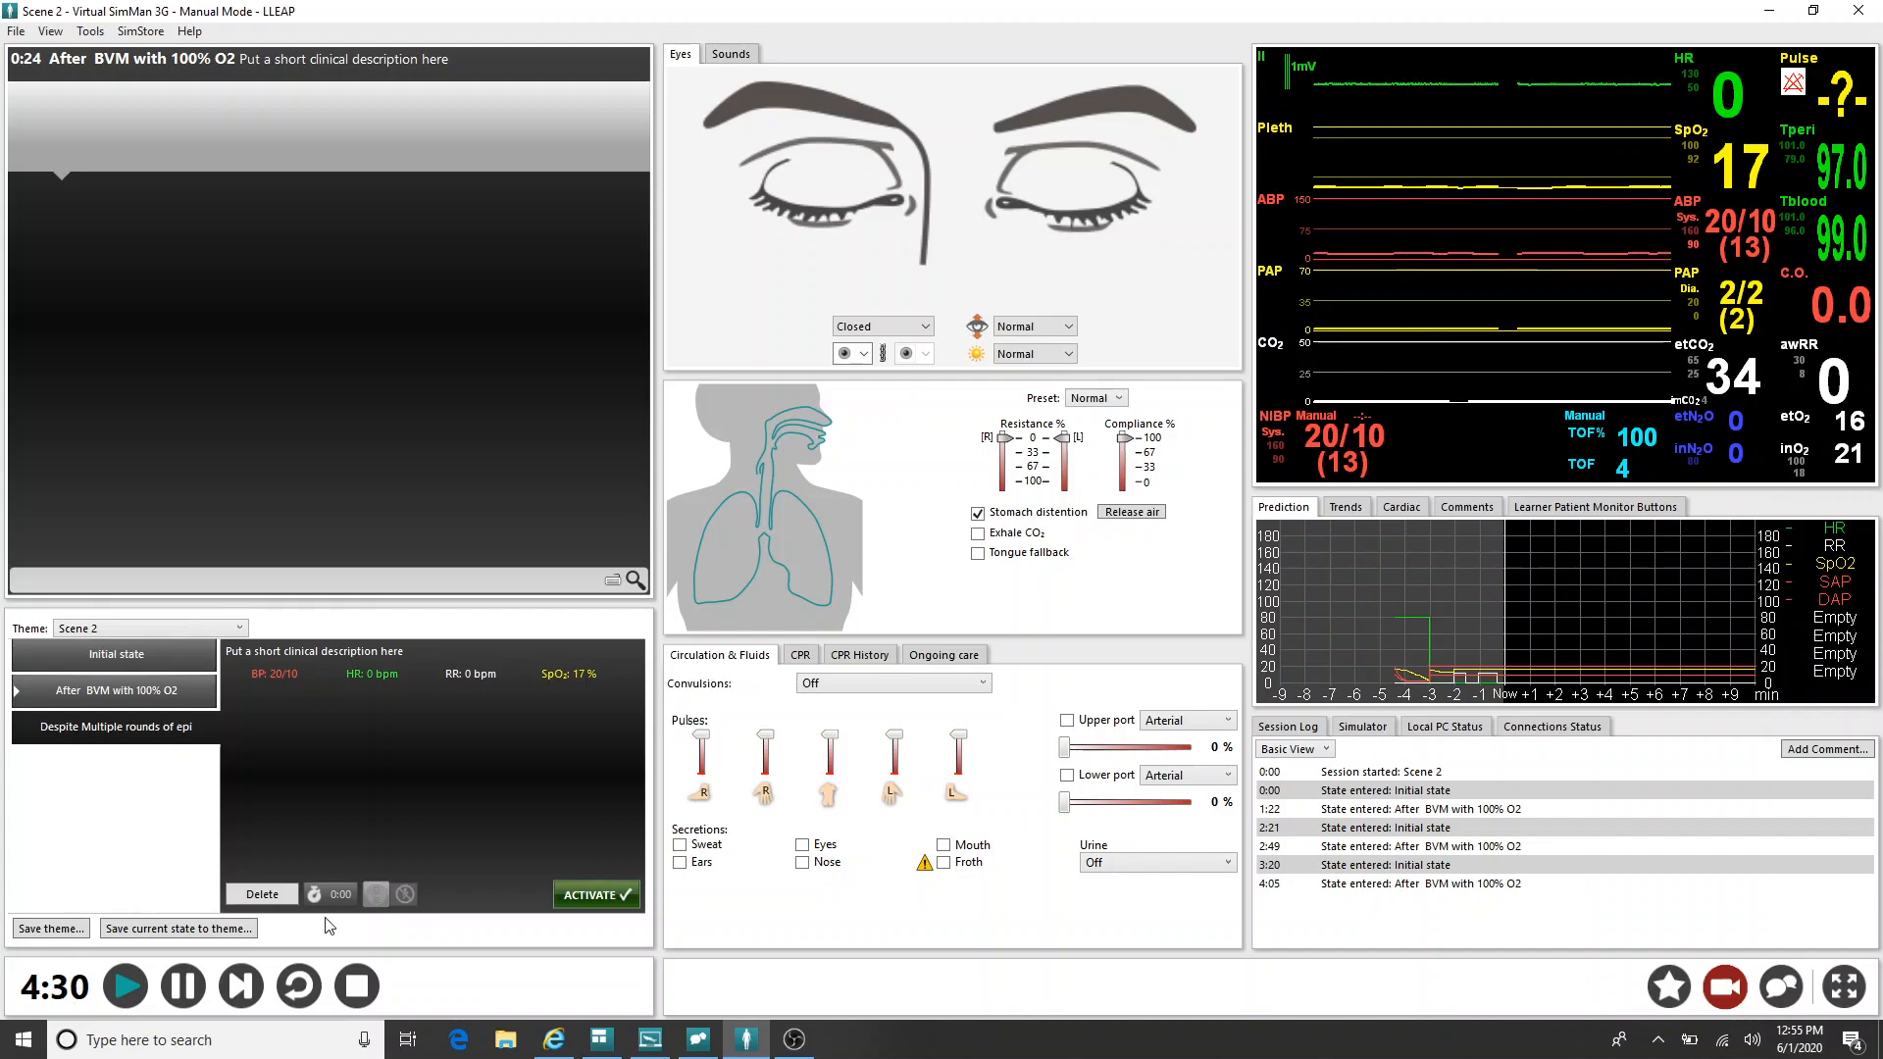
left_click(341, 894)
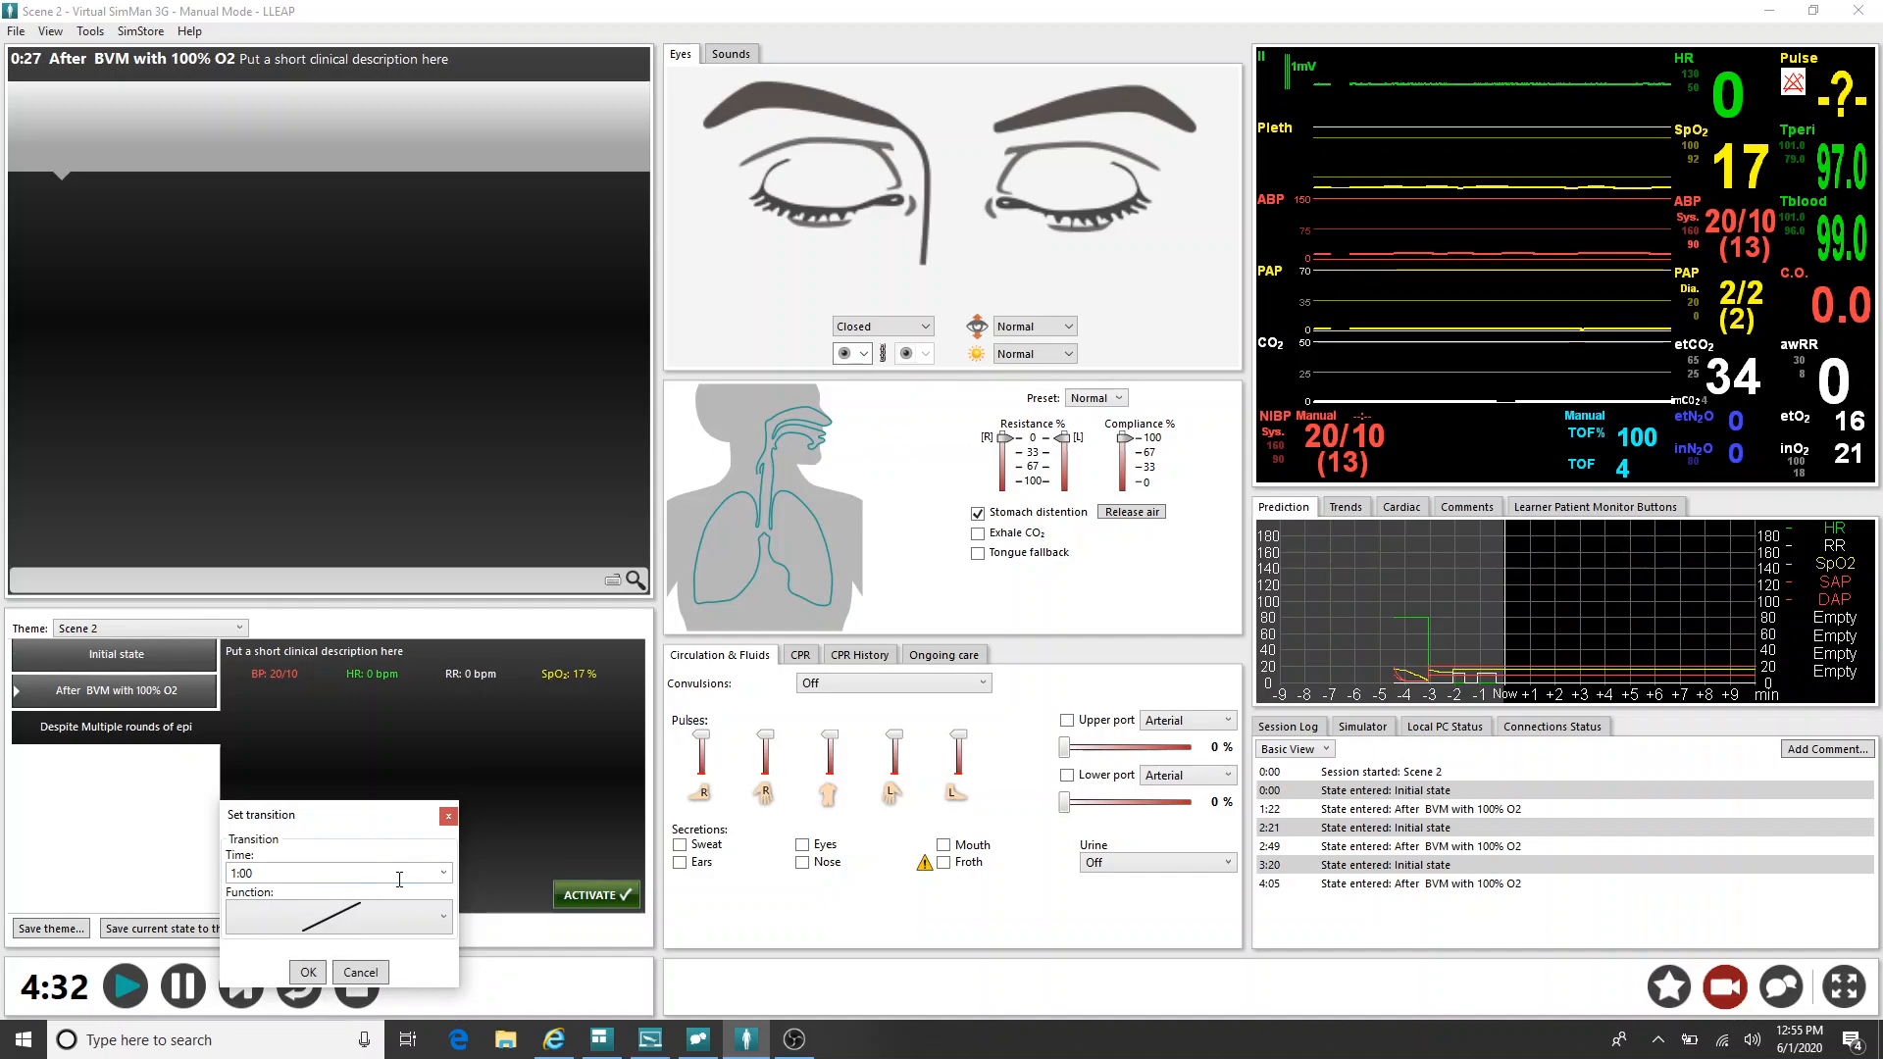
left_click(450, 879)
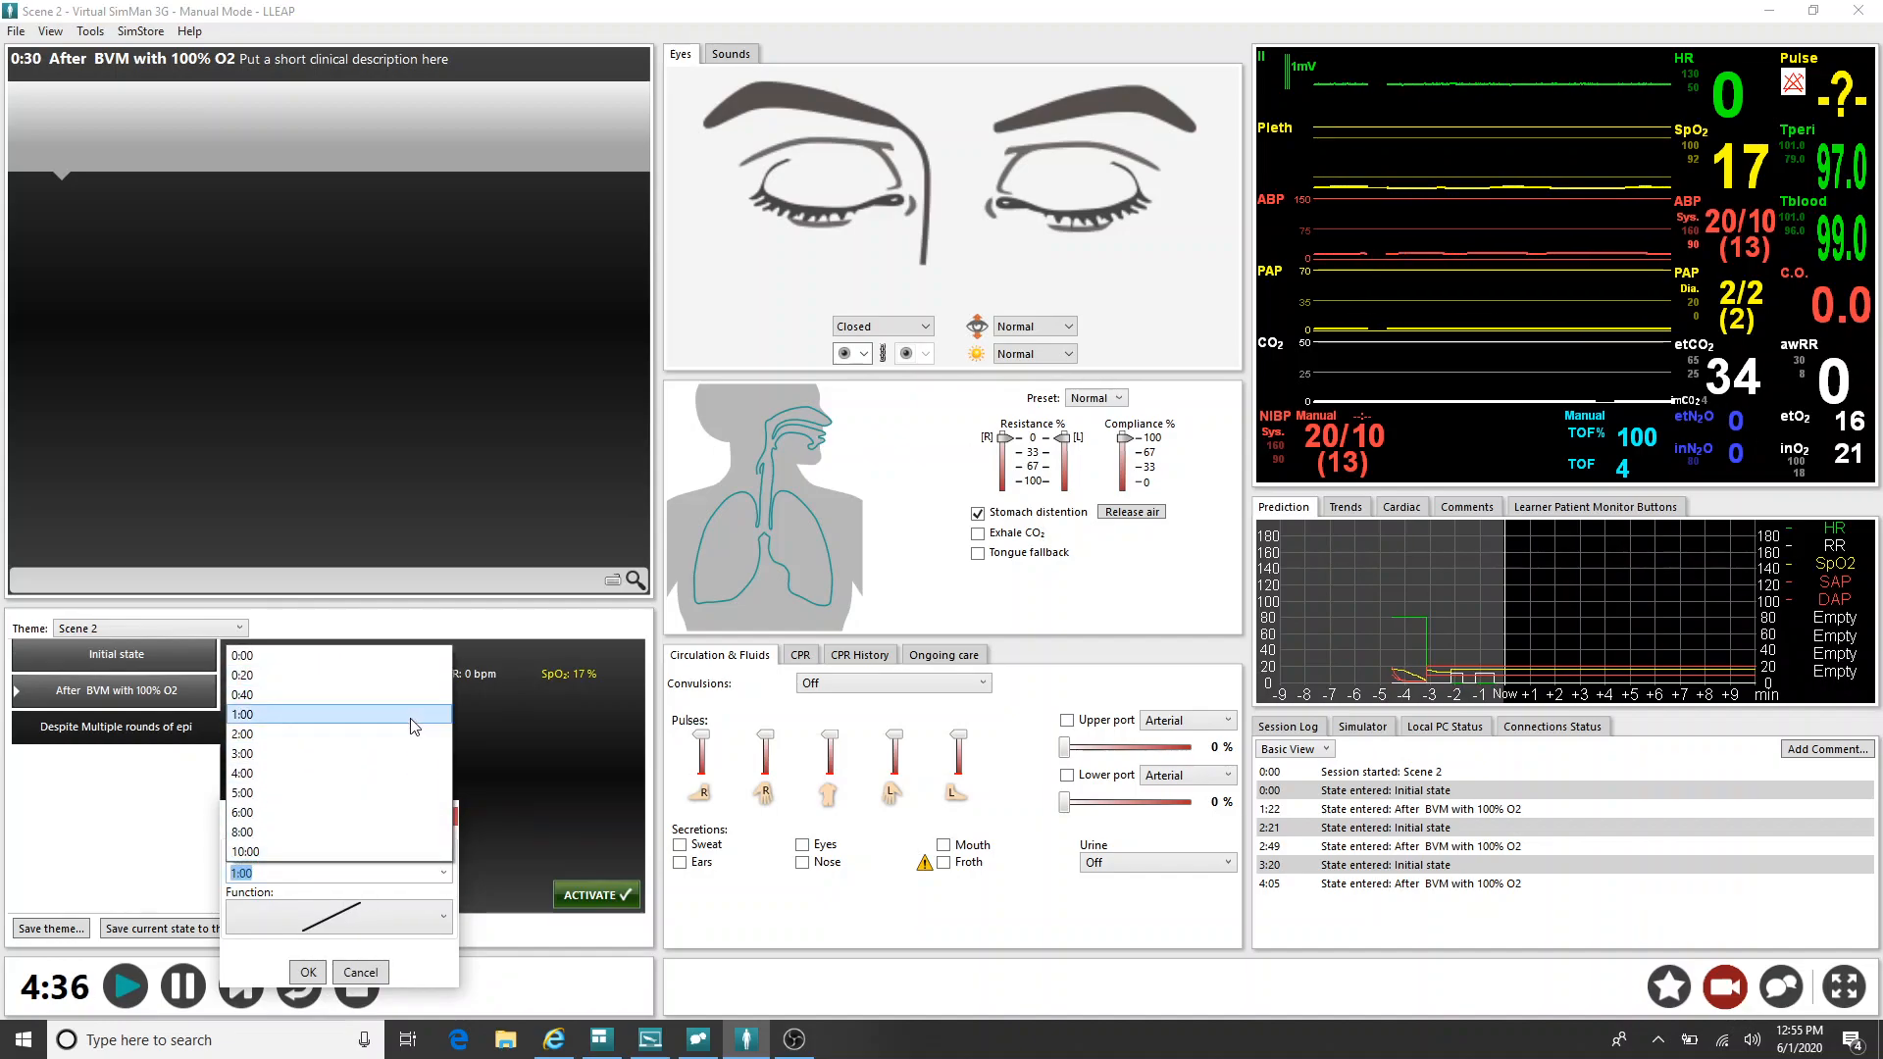
left_click(369, 973)
left_click(369, 973)
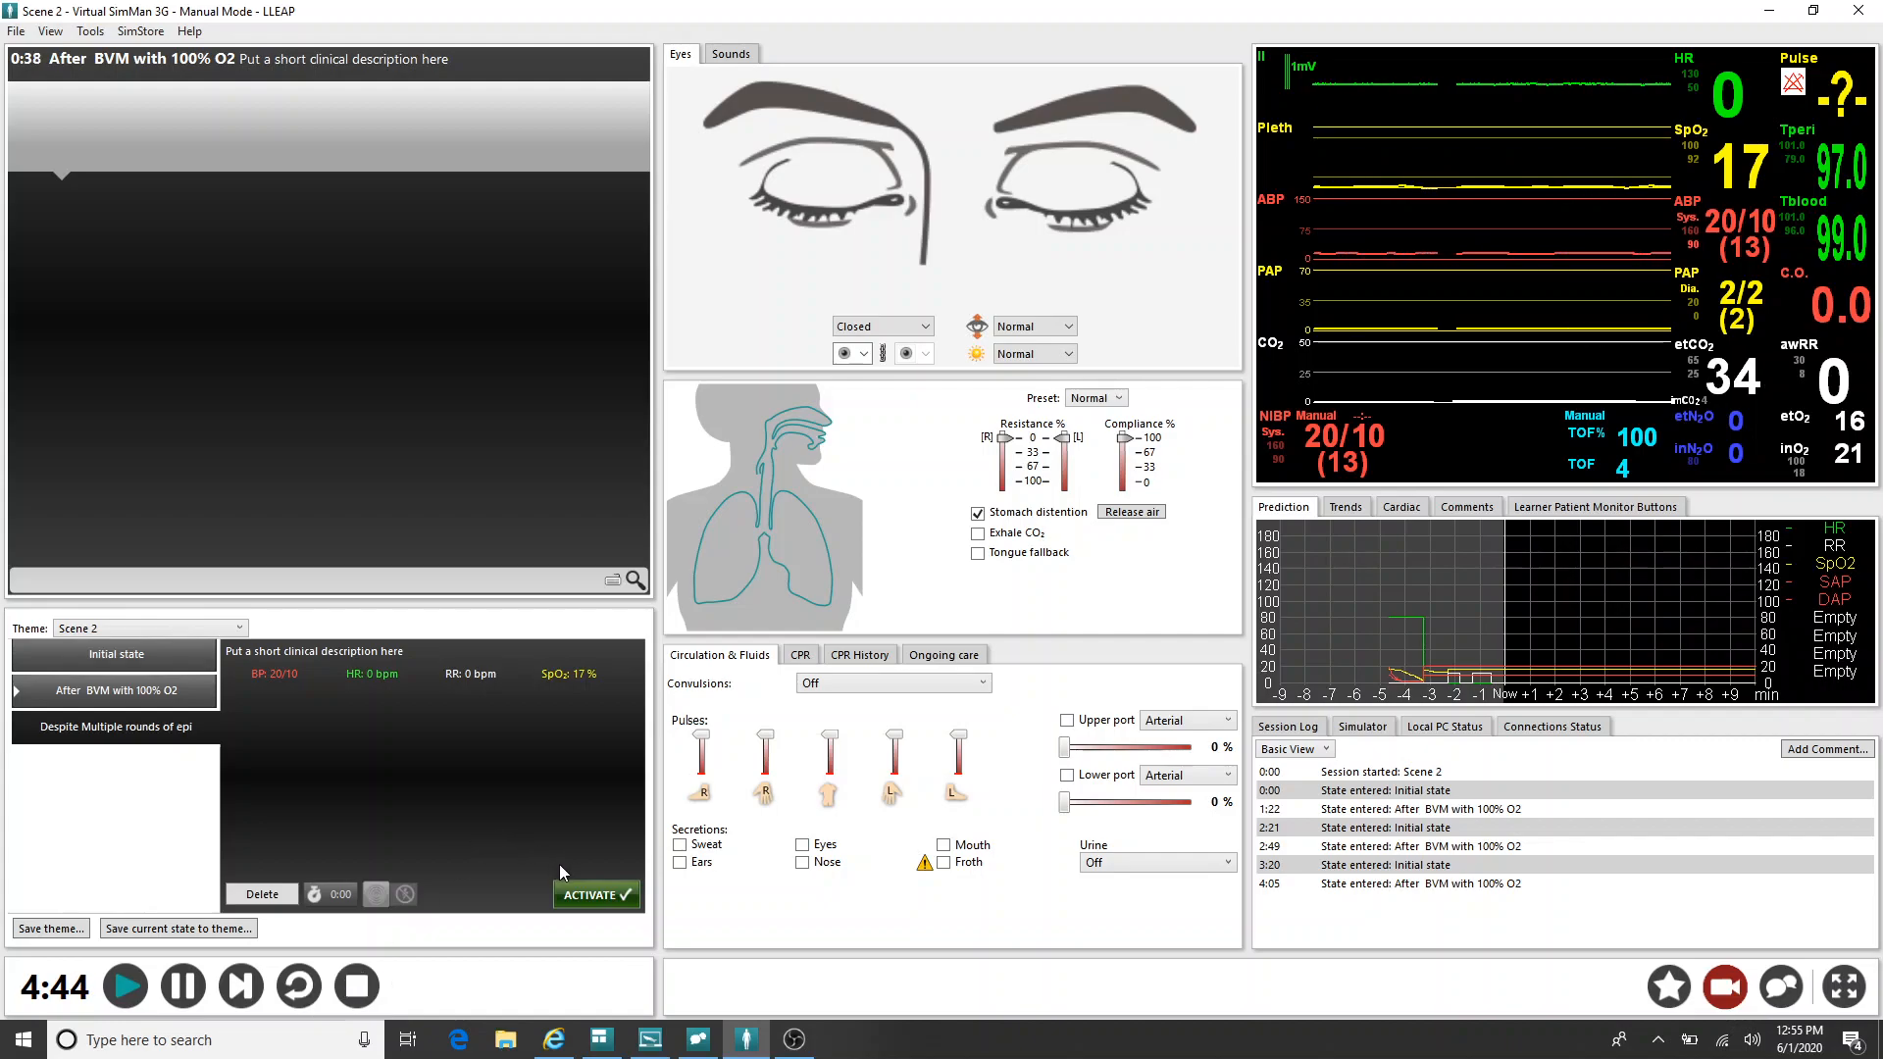
left_click(594, 893)
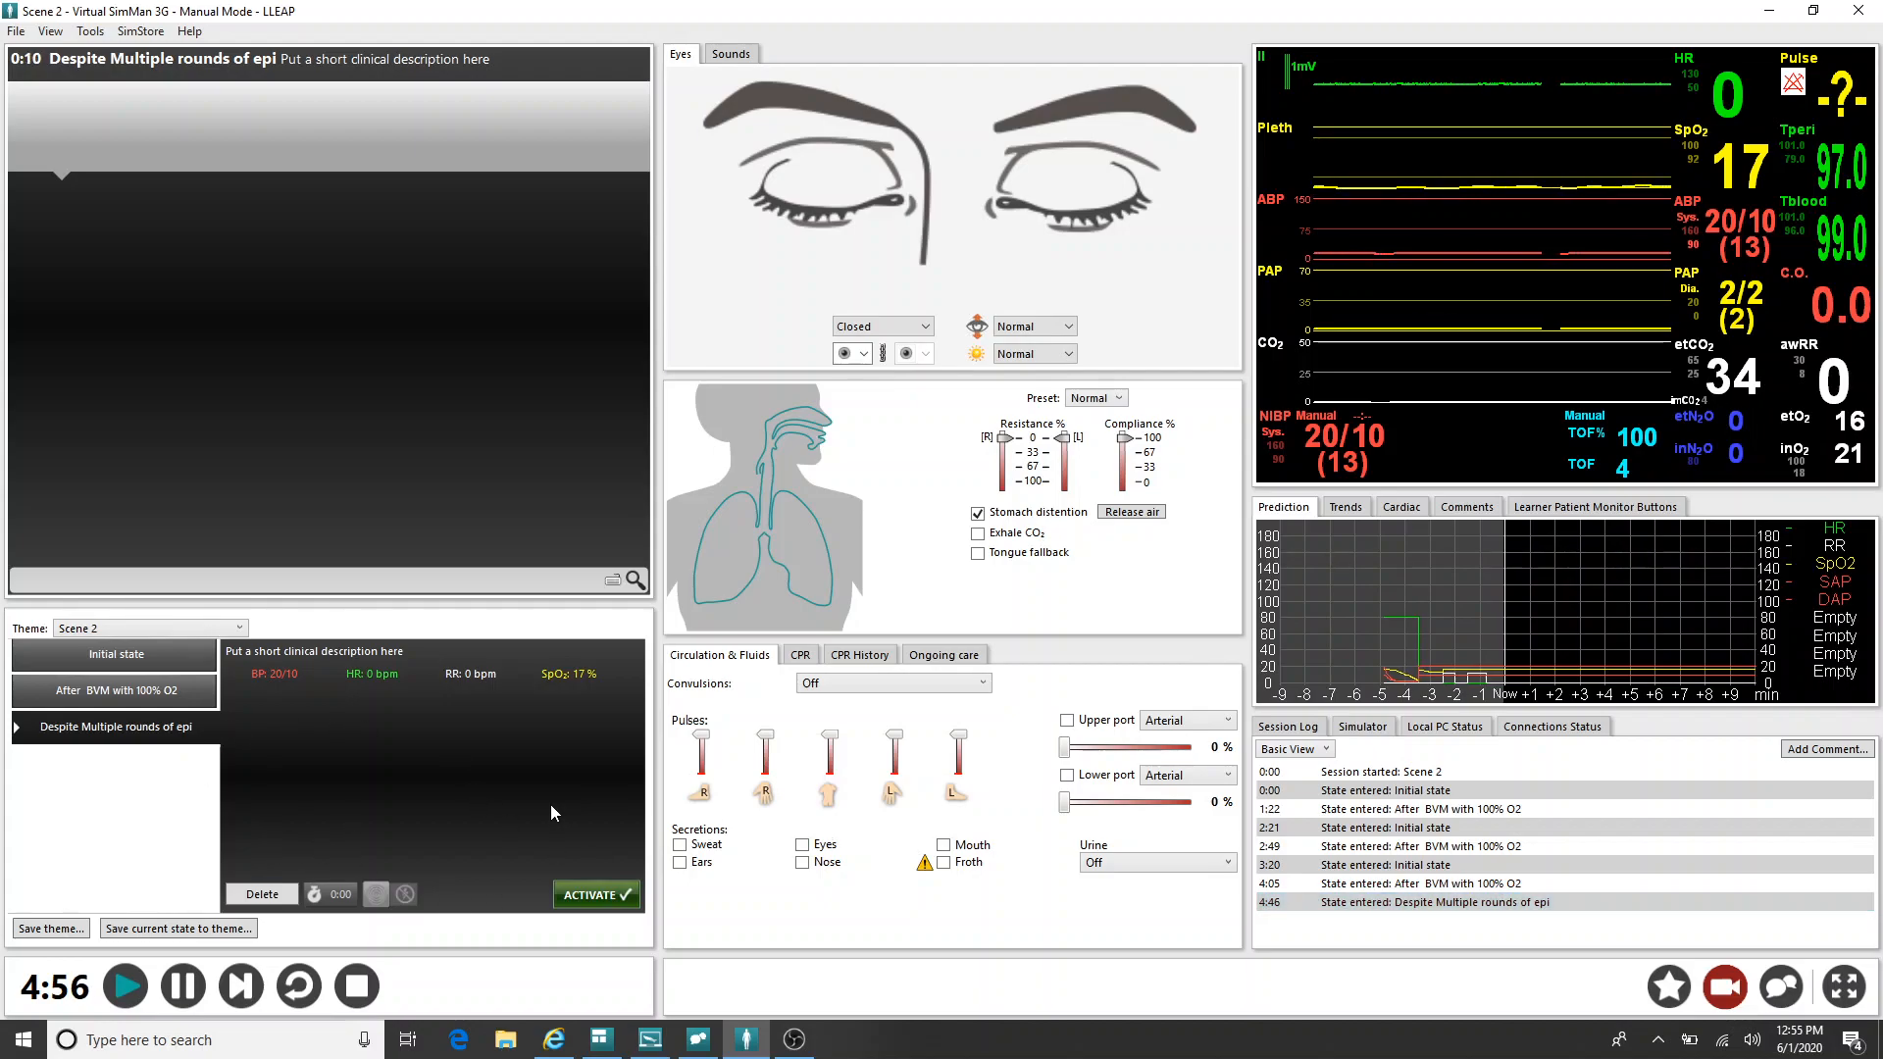
Step: Close the running Scene 2 session, minimize OBS, and launch SimDesigner from Laerdal Simulation Home
left_click(1874, 16)
left_click(1874, 15)
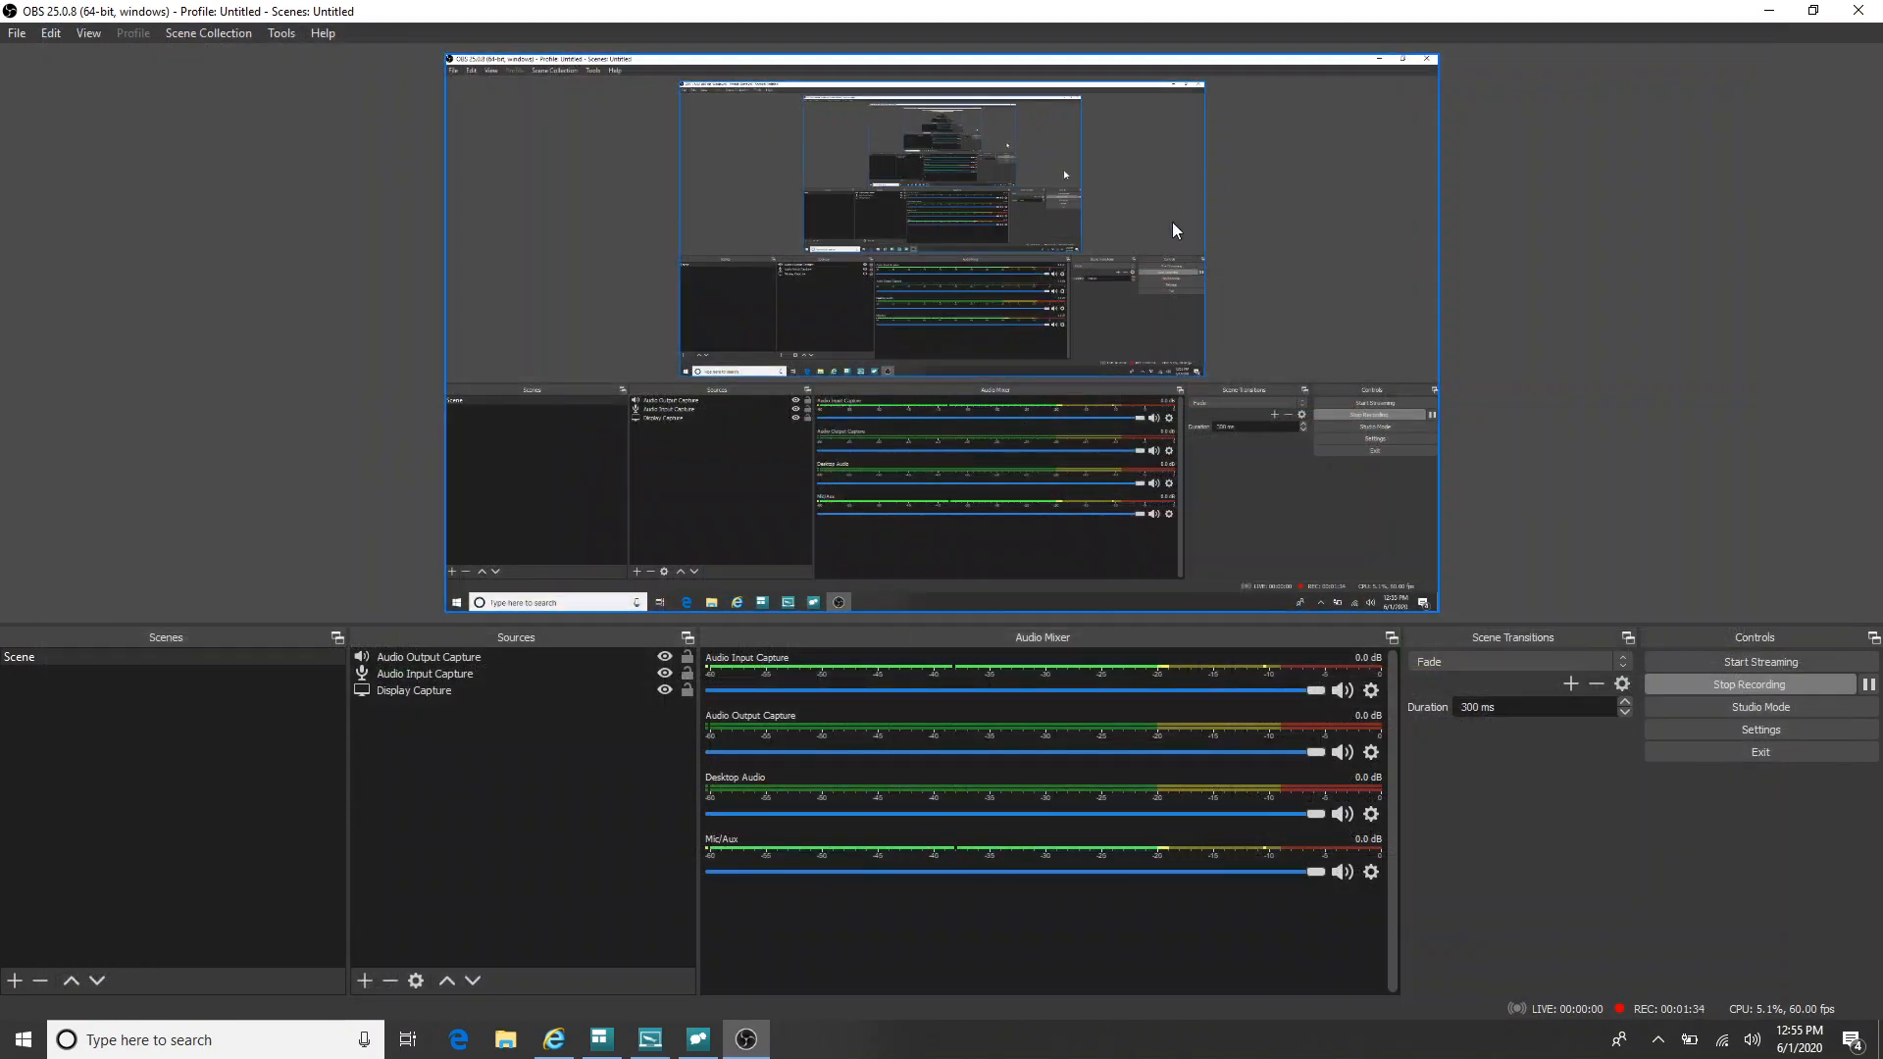
left_click(1770, 10)
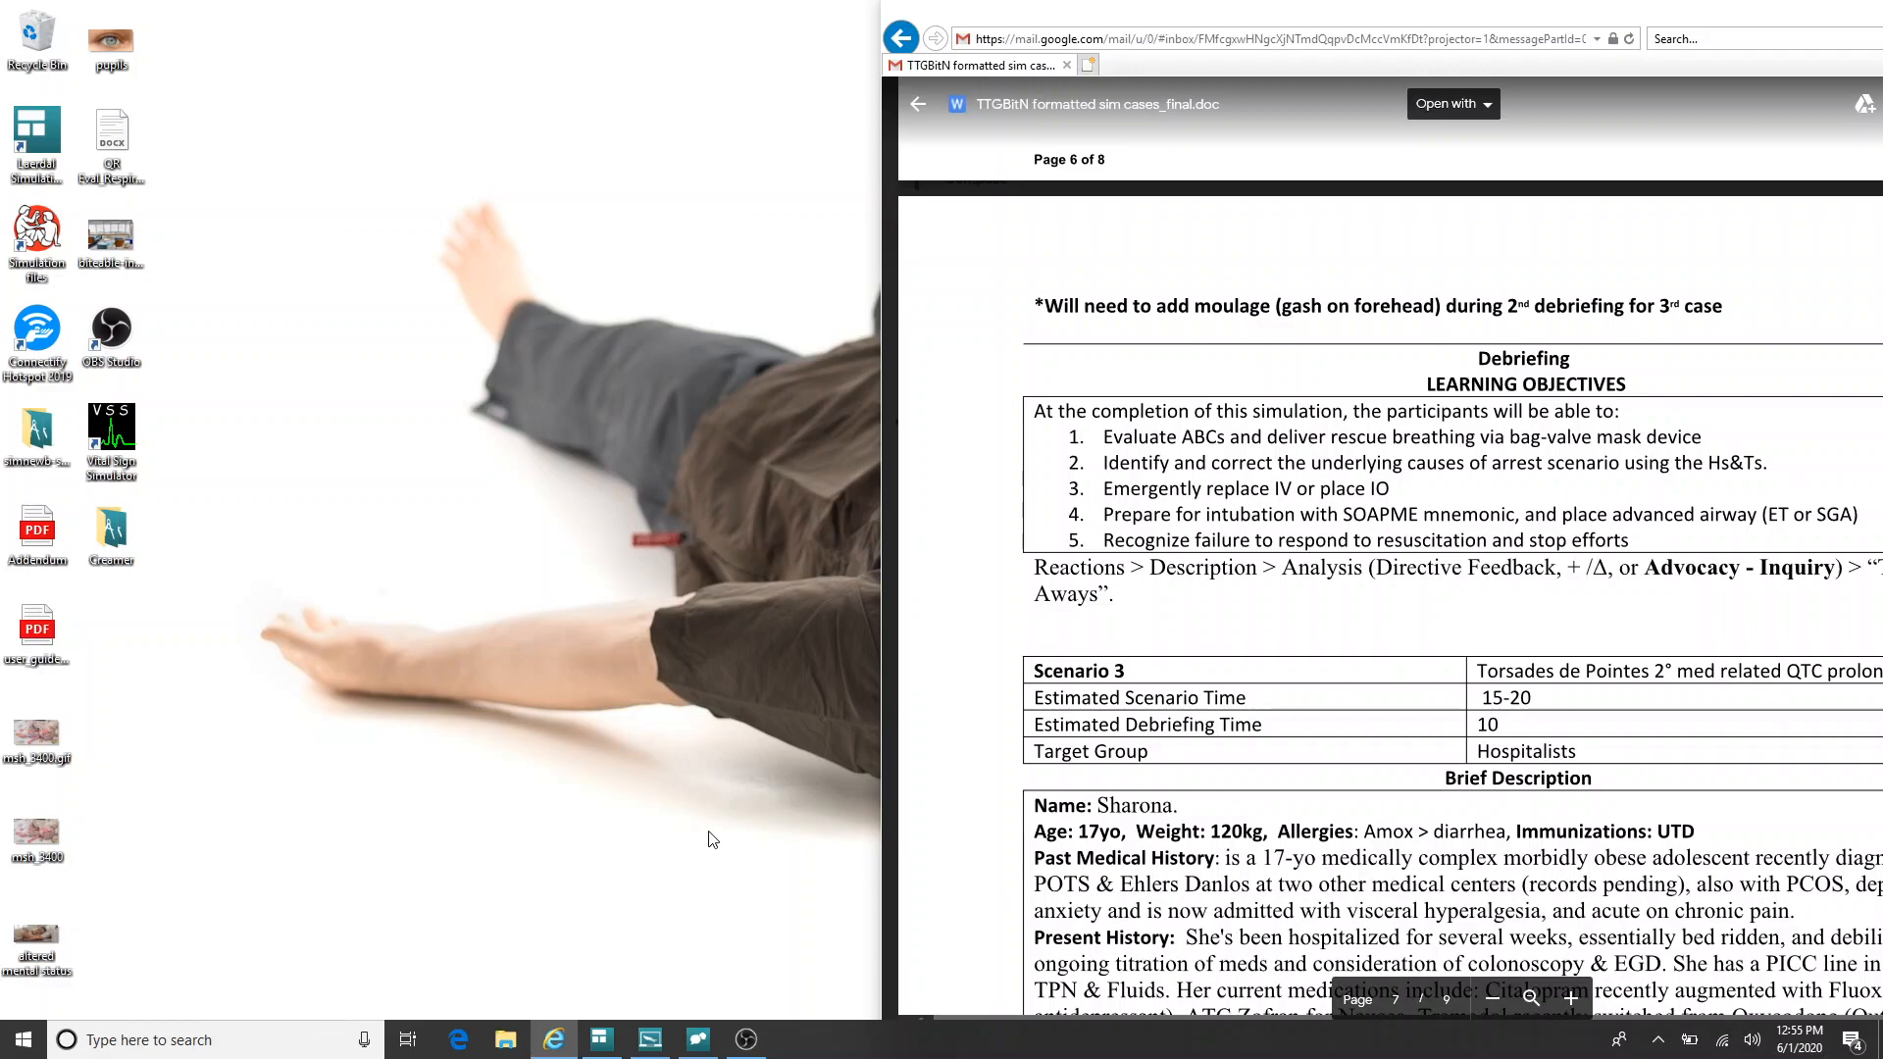
left_click(601, 1039)
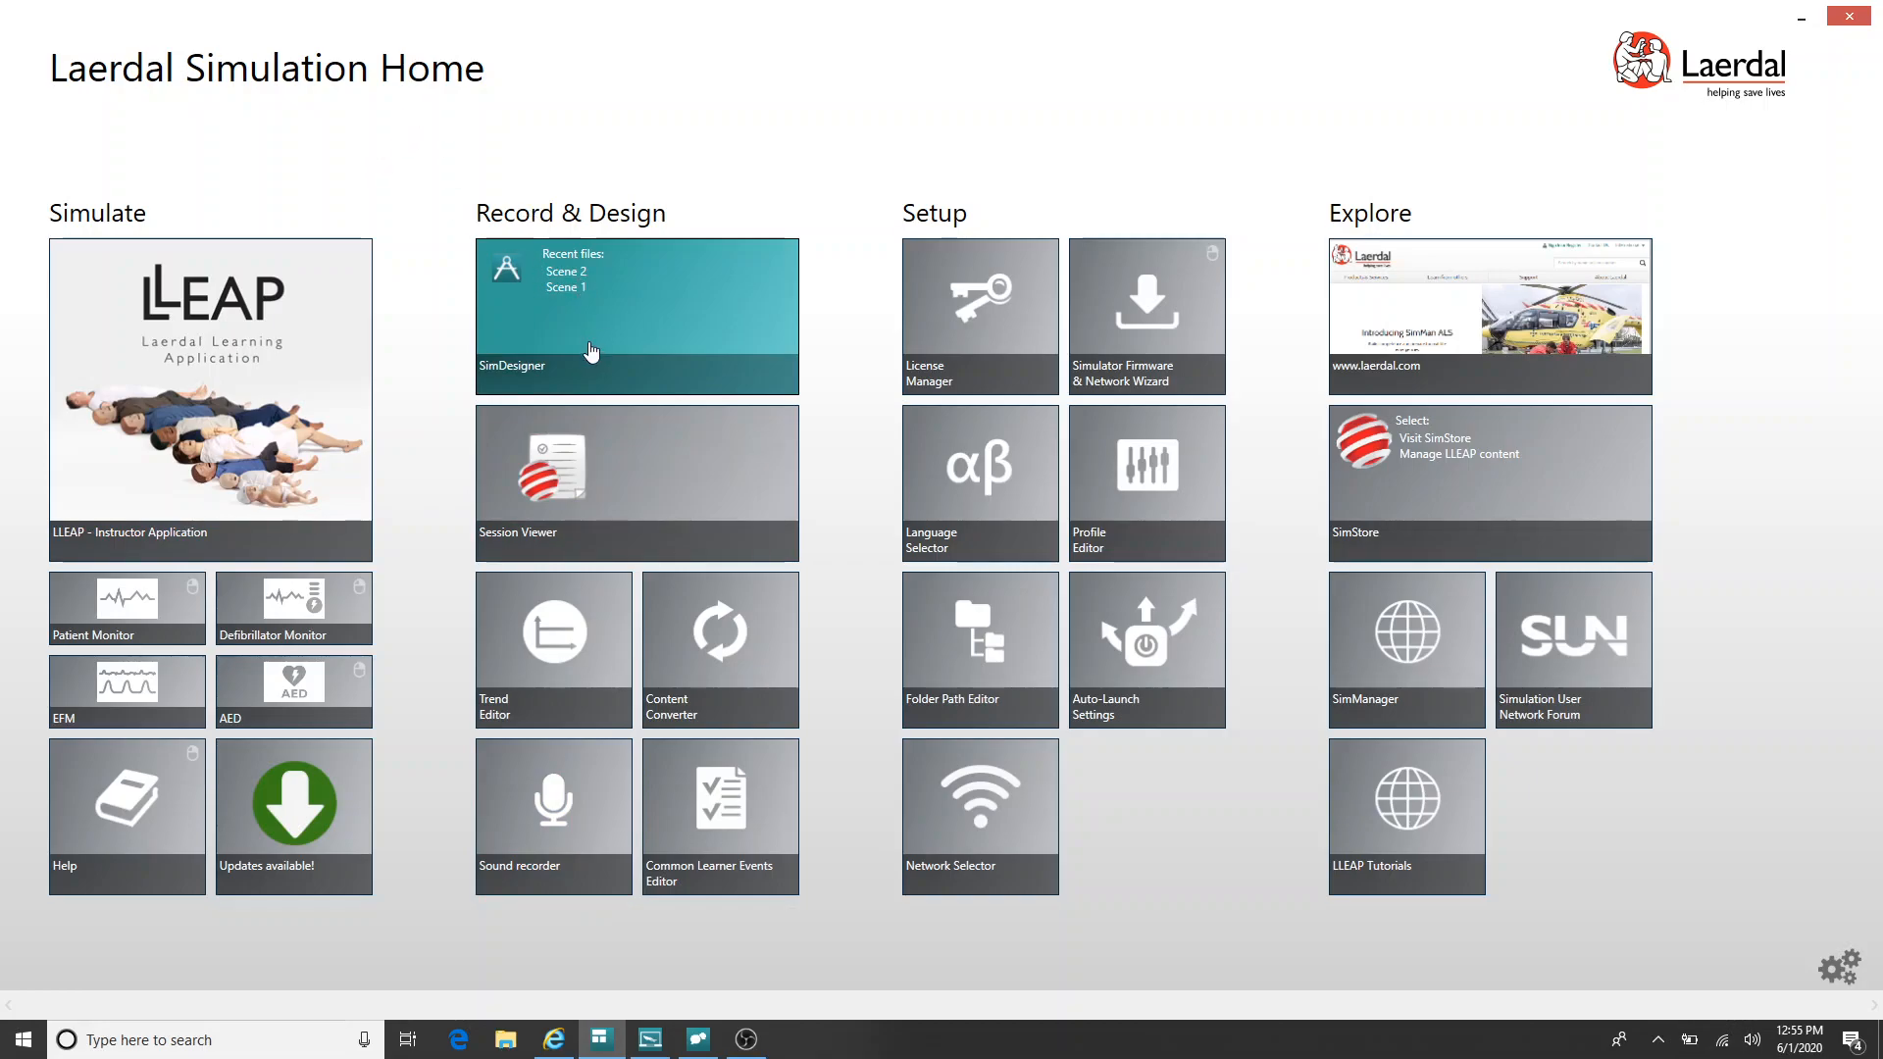
left_click(552, 371)
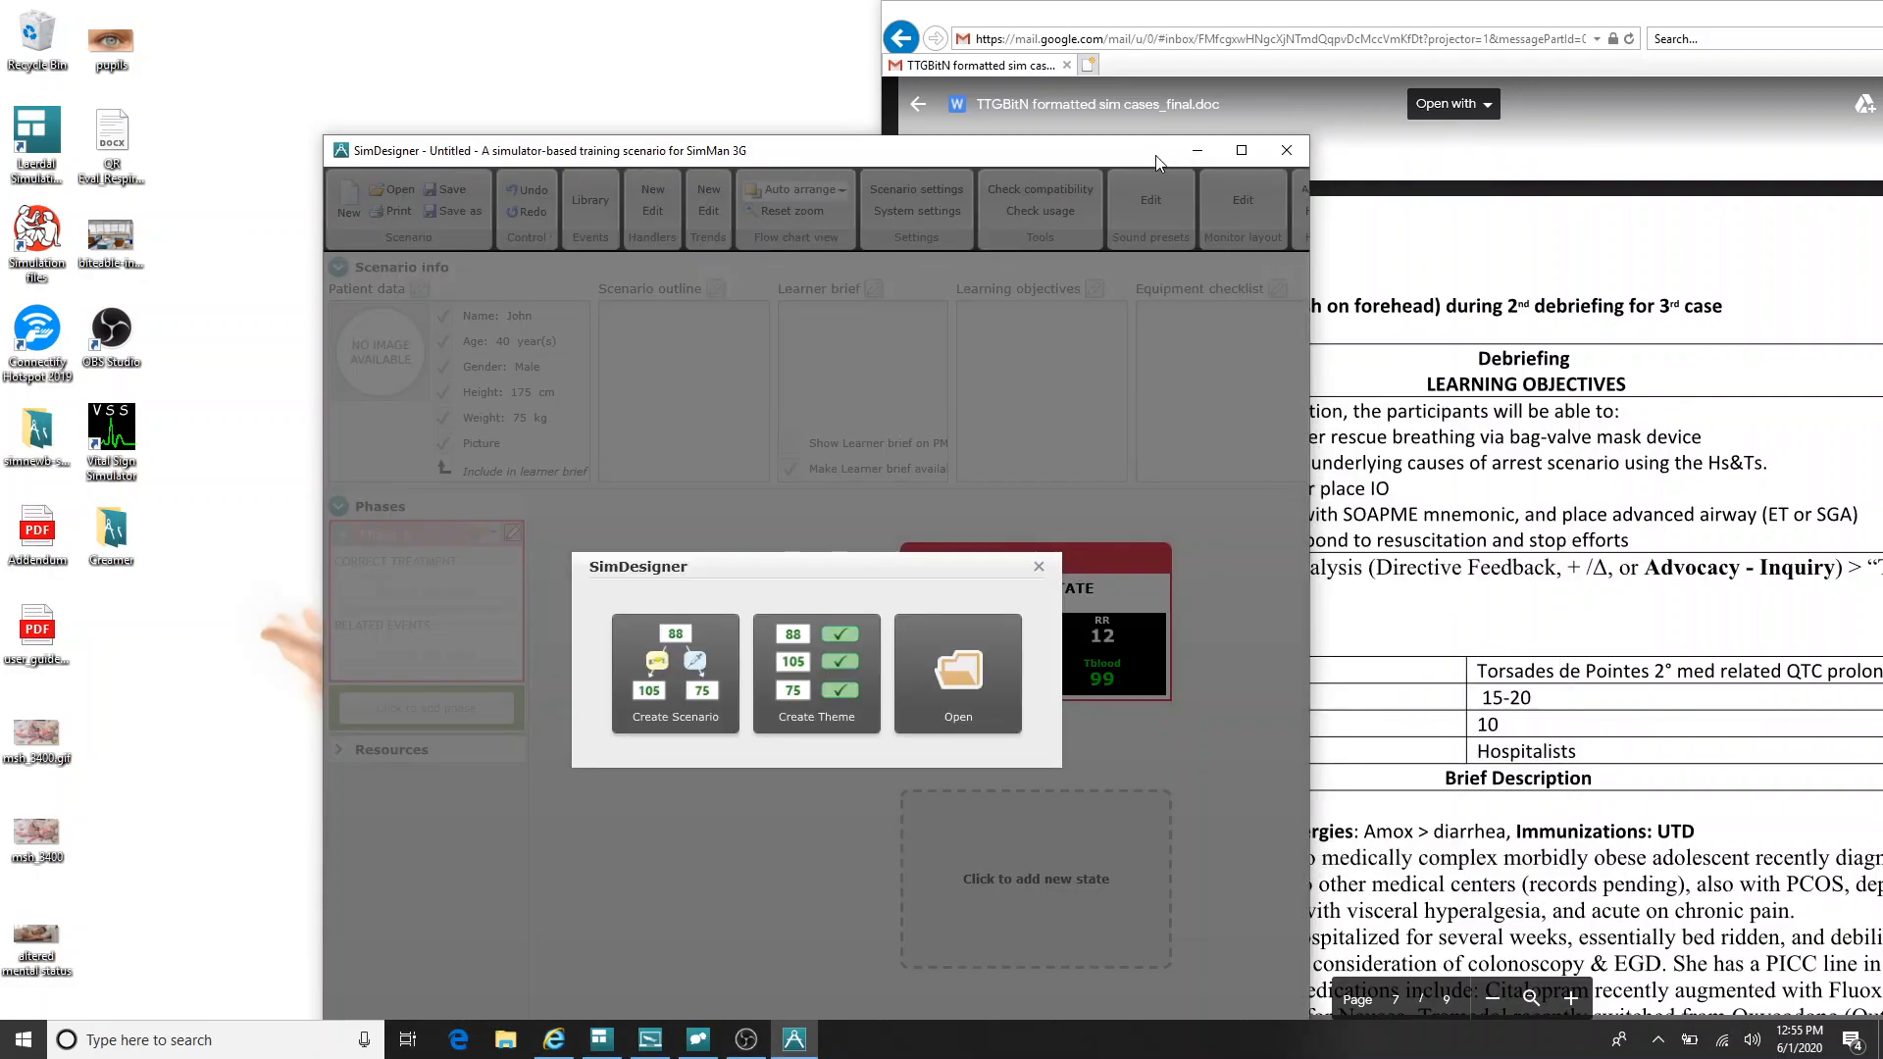
Step: Arrange SimDesigner and the TTGBitN formatted sim cases document side by side, with Scenario 3's brief description in view
left_click_drag(1156, 162, 741, 123)
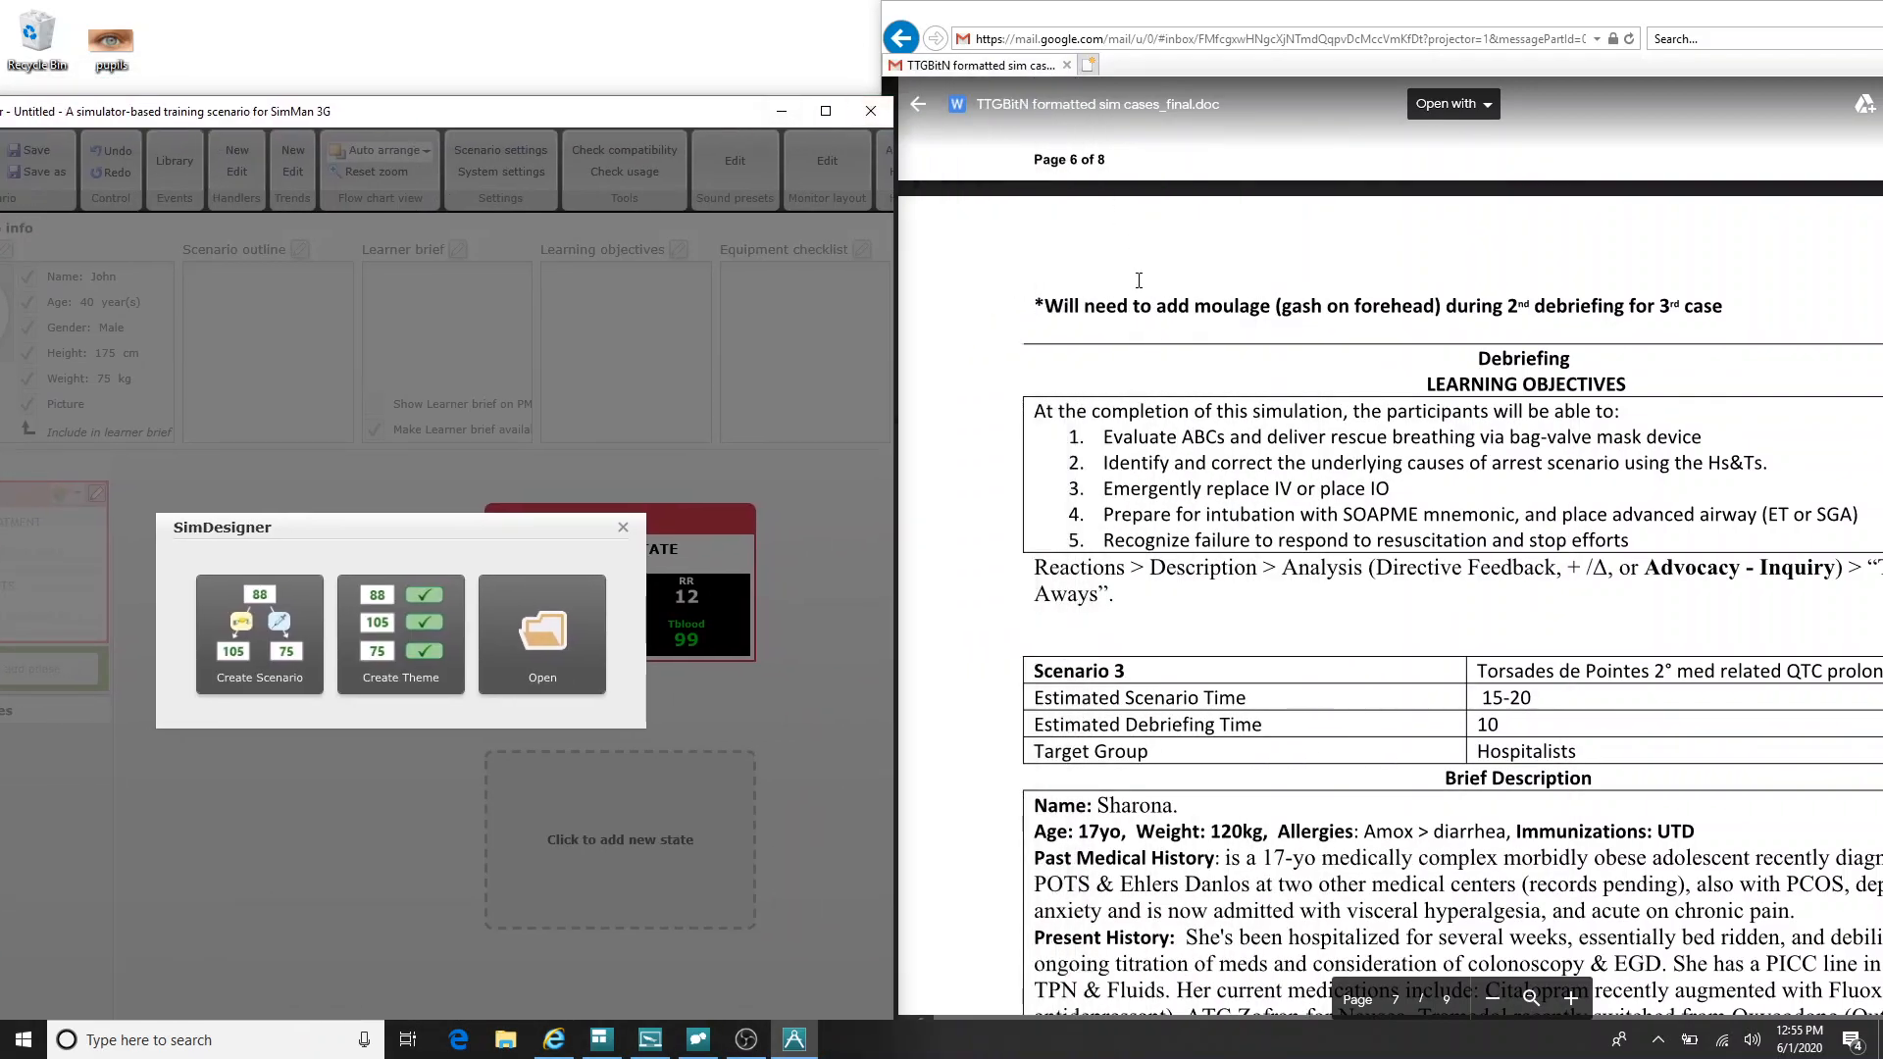
left_click(1138, 280)
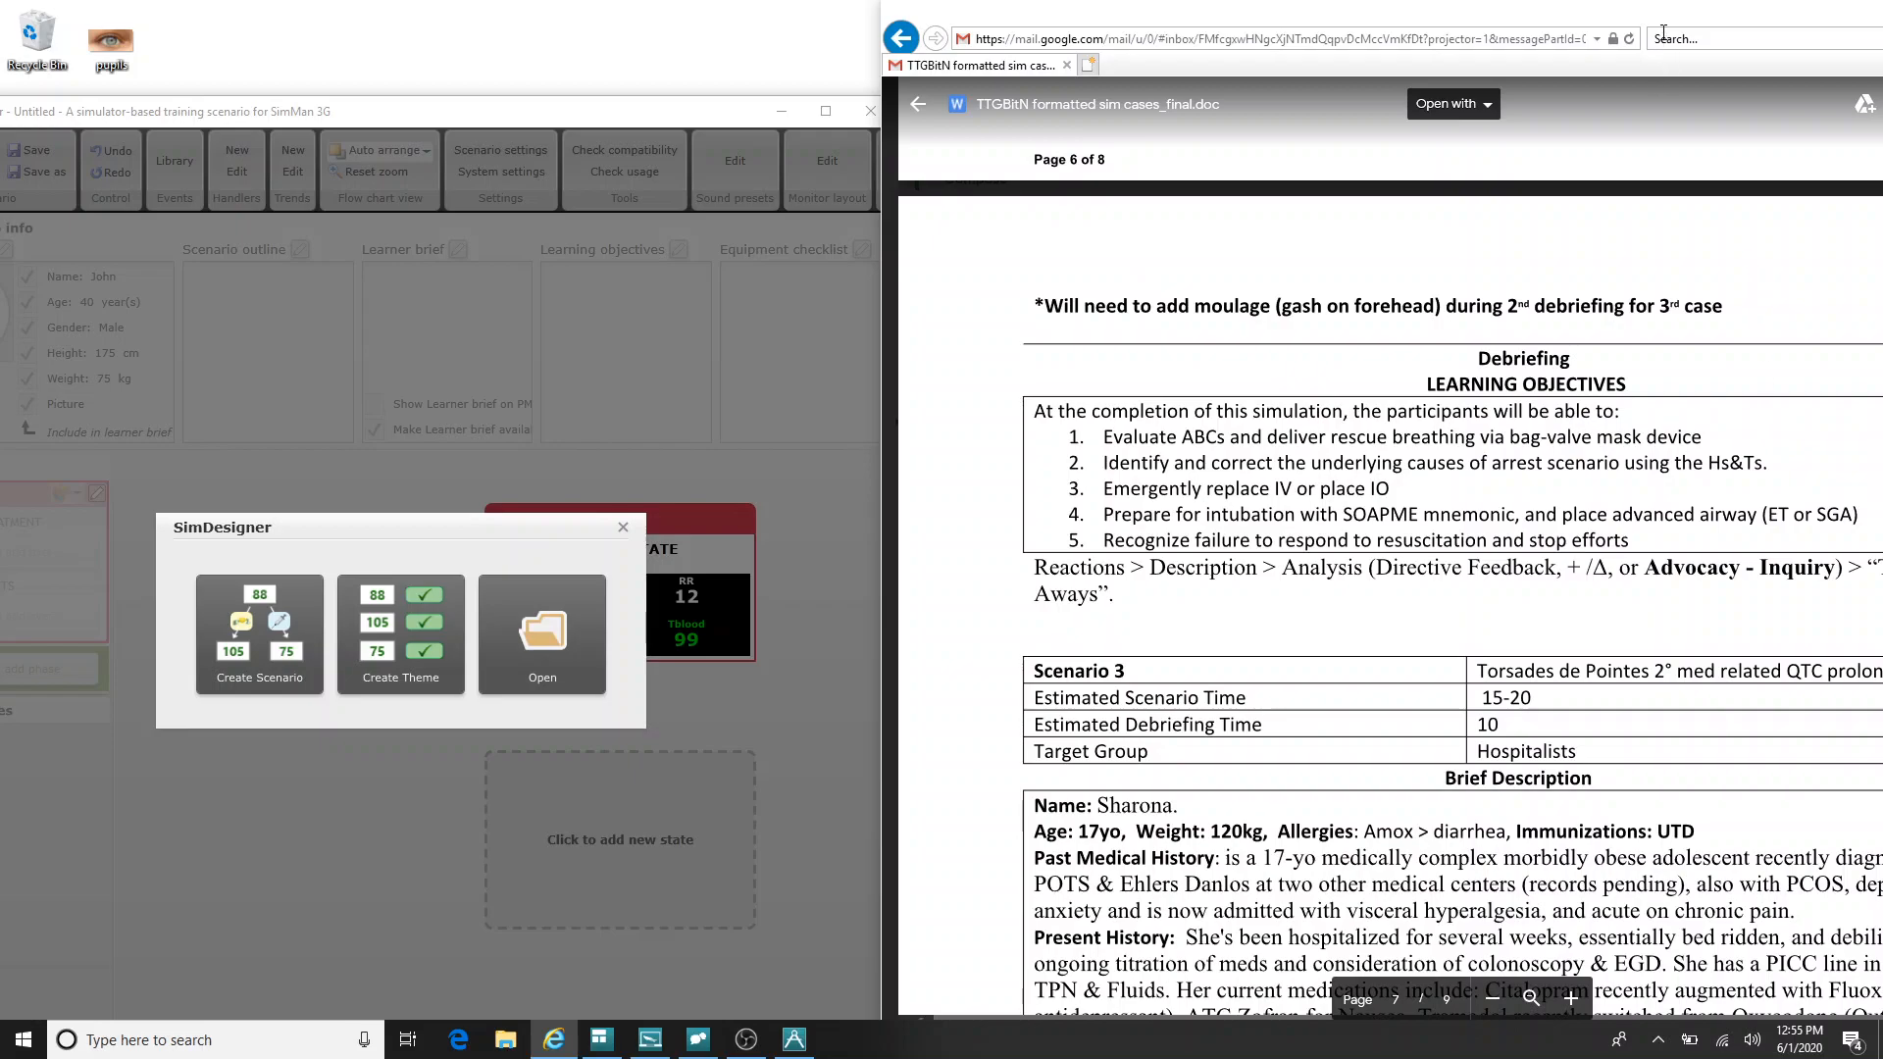
left_click_drag(1683, 18, 1510, 81)
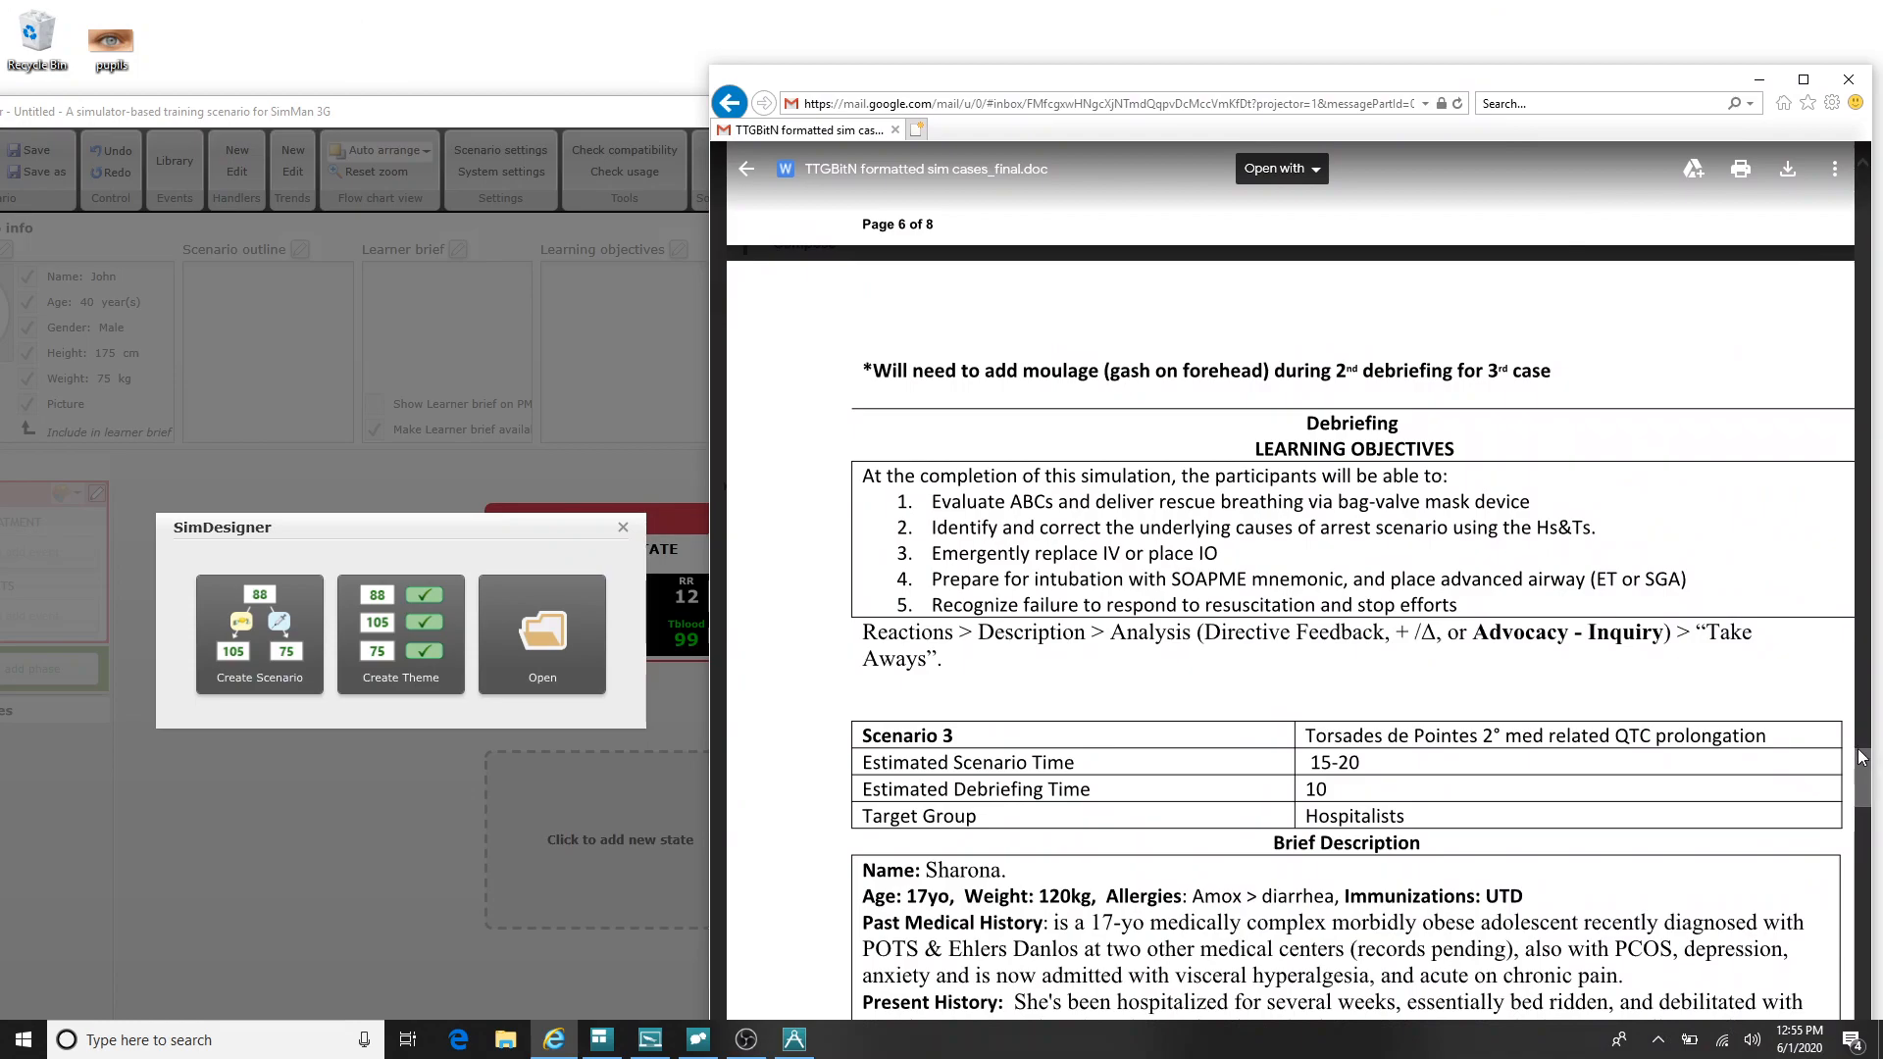
left_click_drag(1857, 778, 1879, 815)
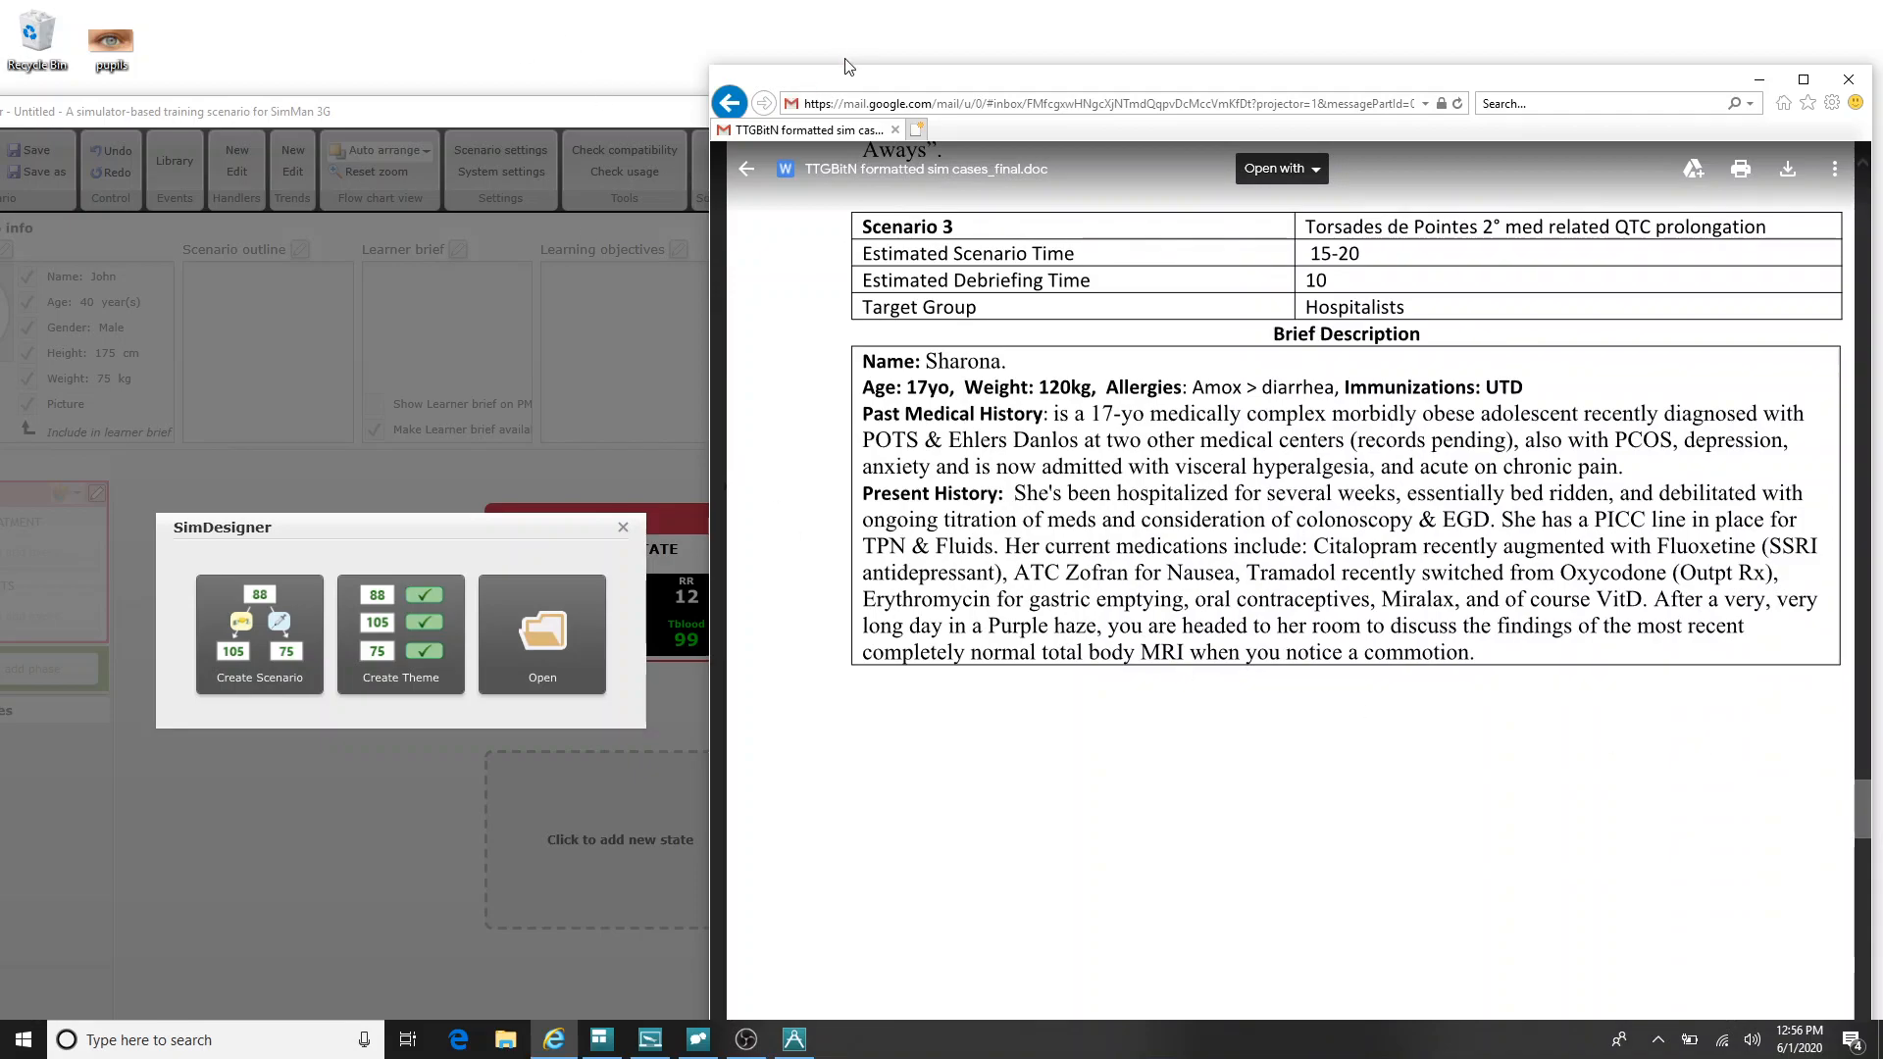
left_click_drag(845, 67, 846, 0)
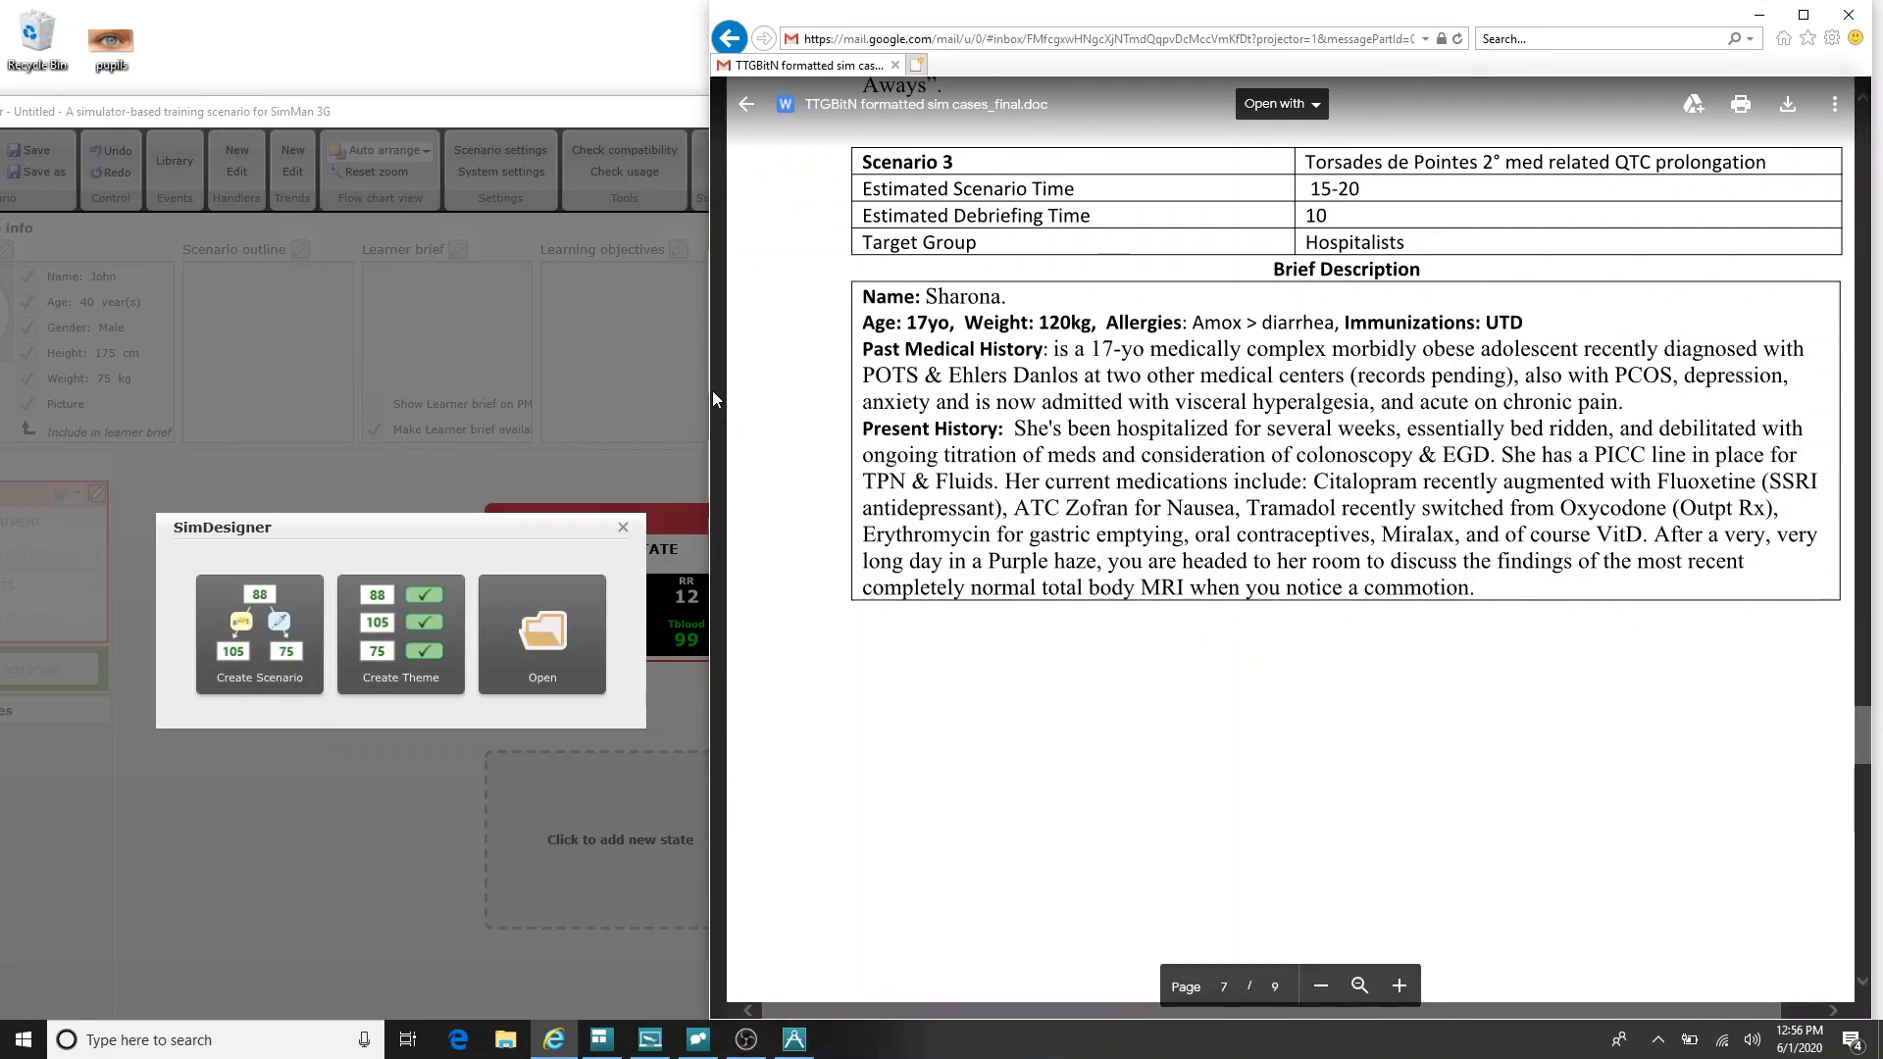
left_click_drag(714, 398, 908, 402)
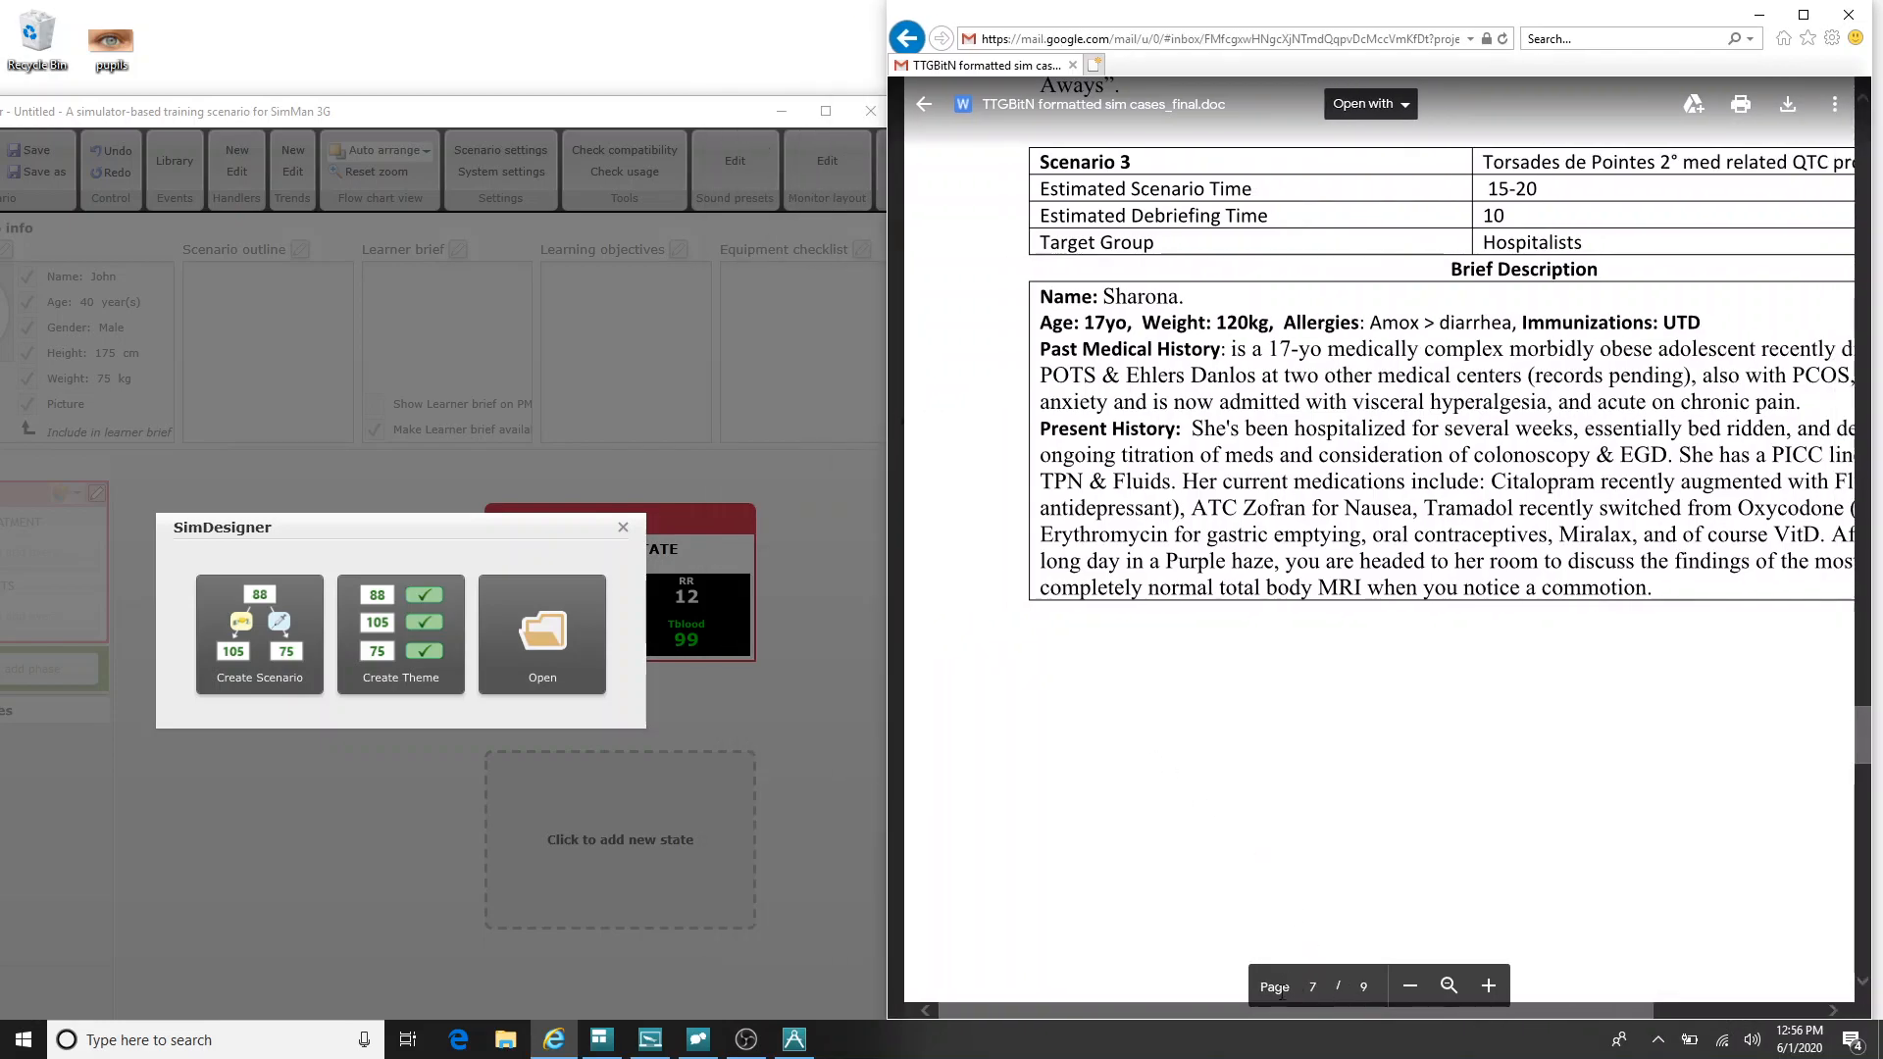
left_click_drag(1234, 1010, 1311, 1005)
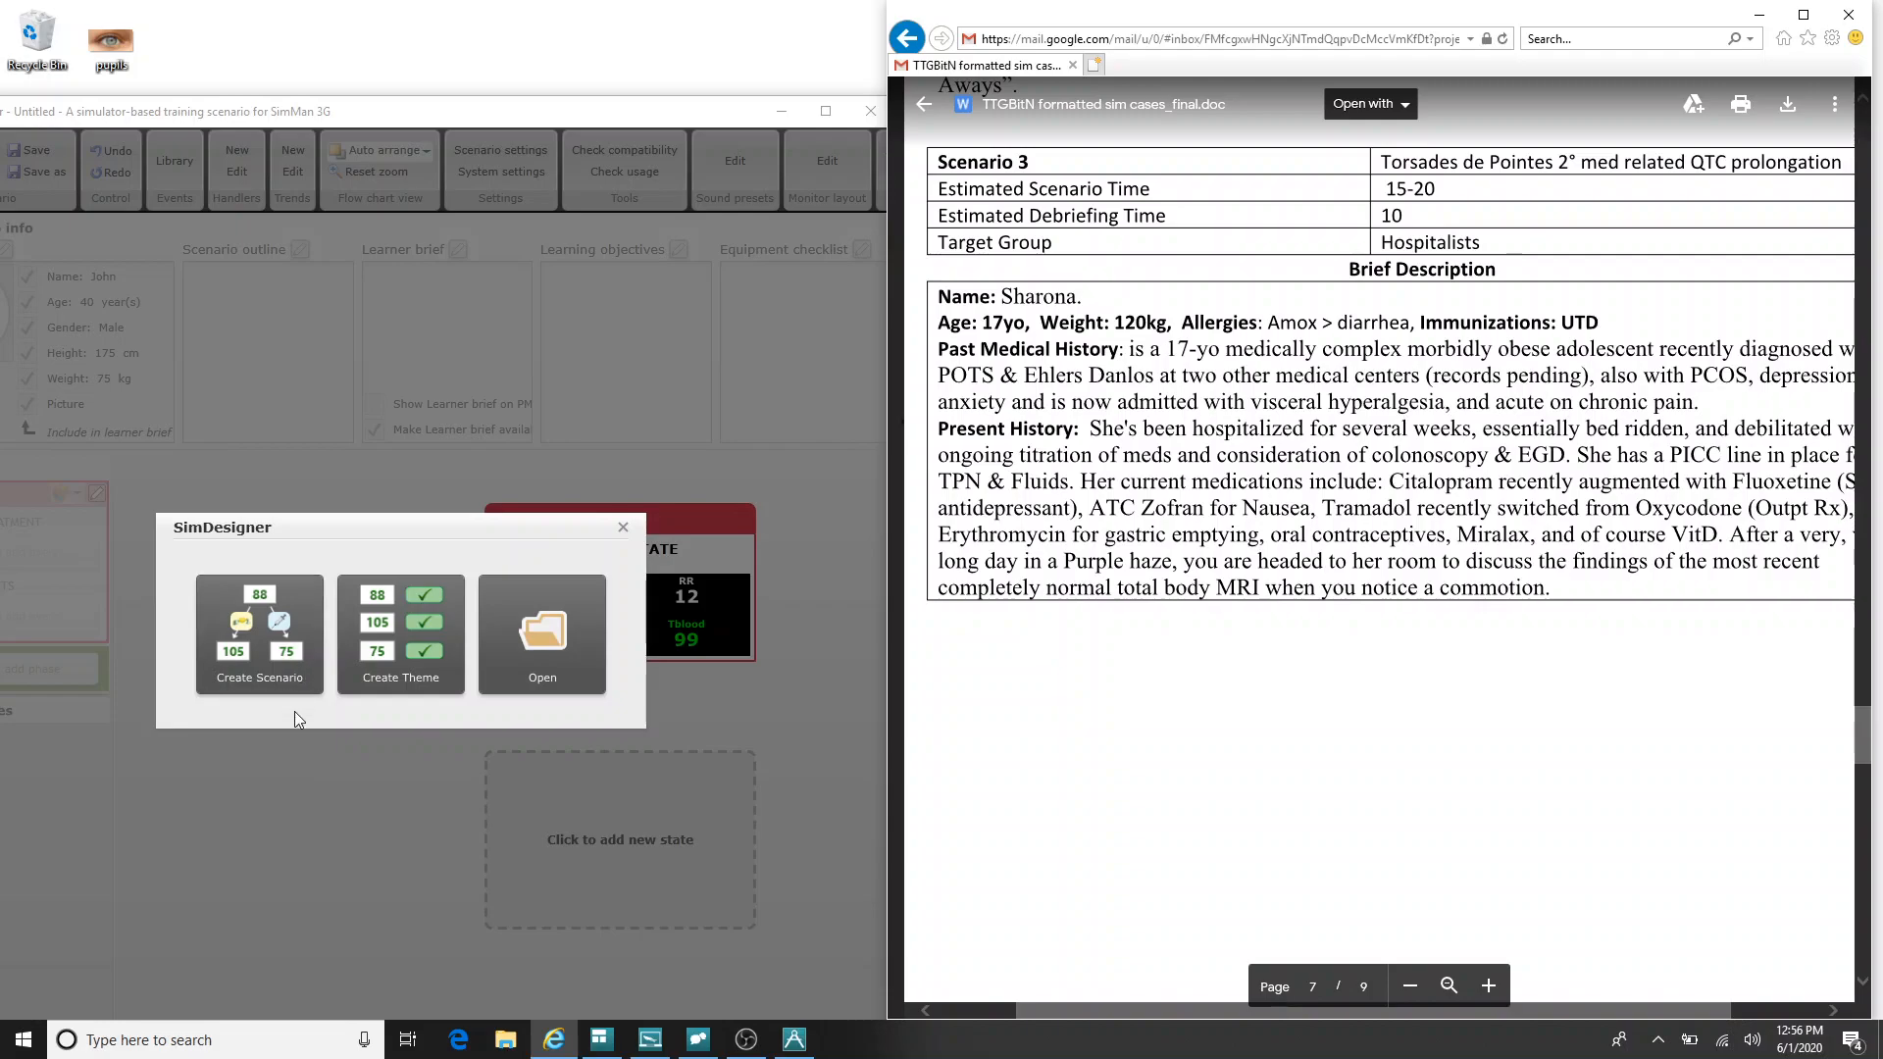
Step: Create a simulator-based training theme named Scene 3 for an adult SimMan 3G with the patient monitor
left_click(400, 652)
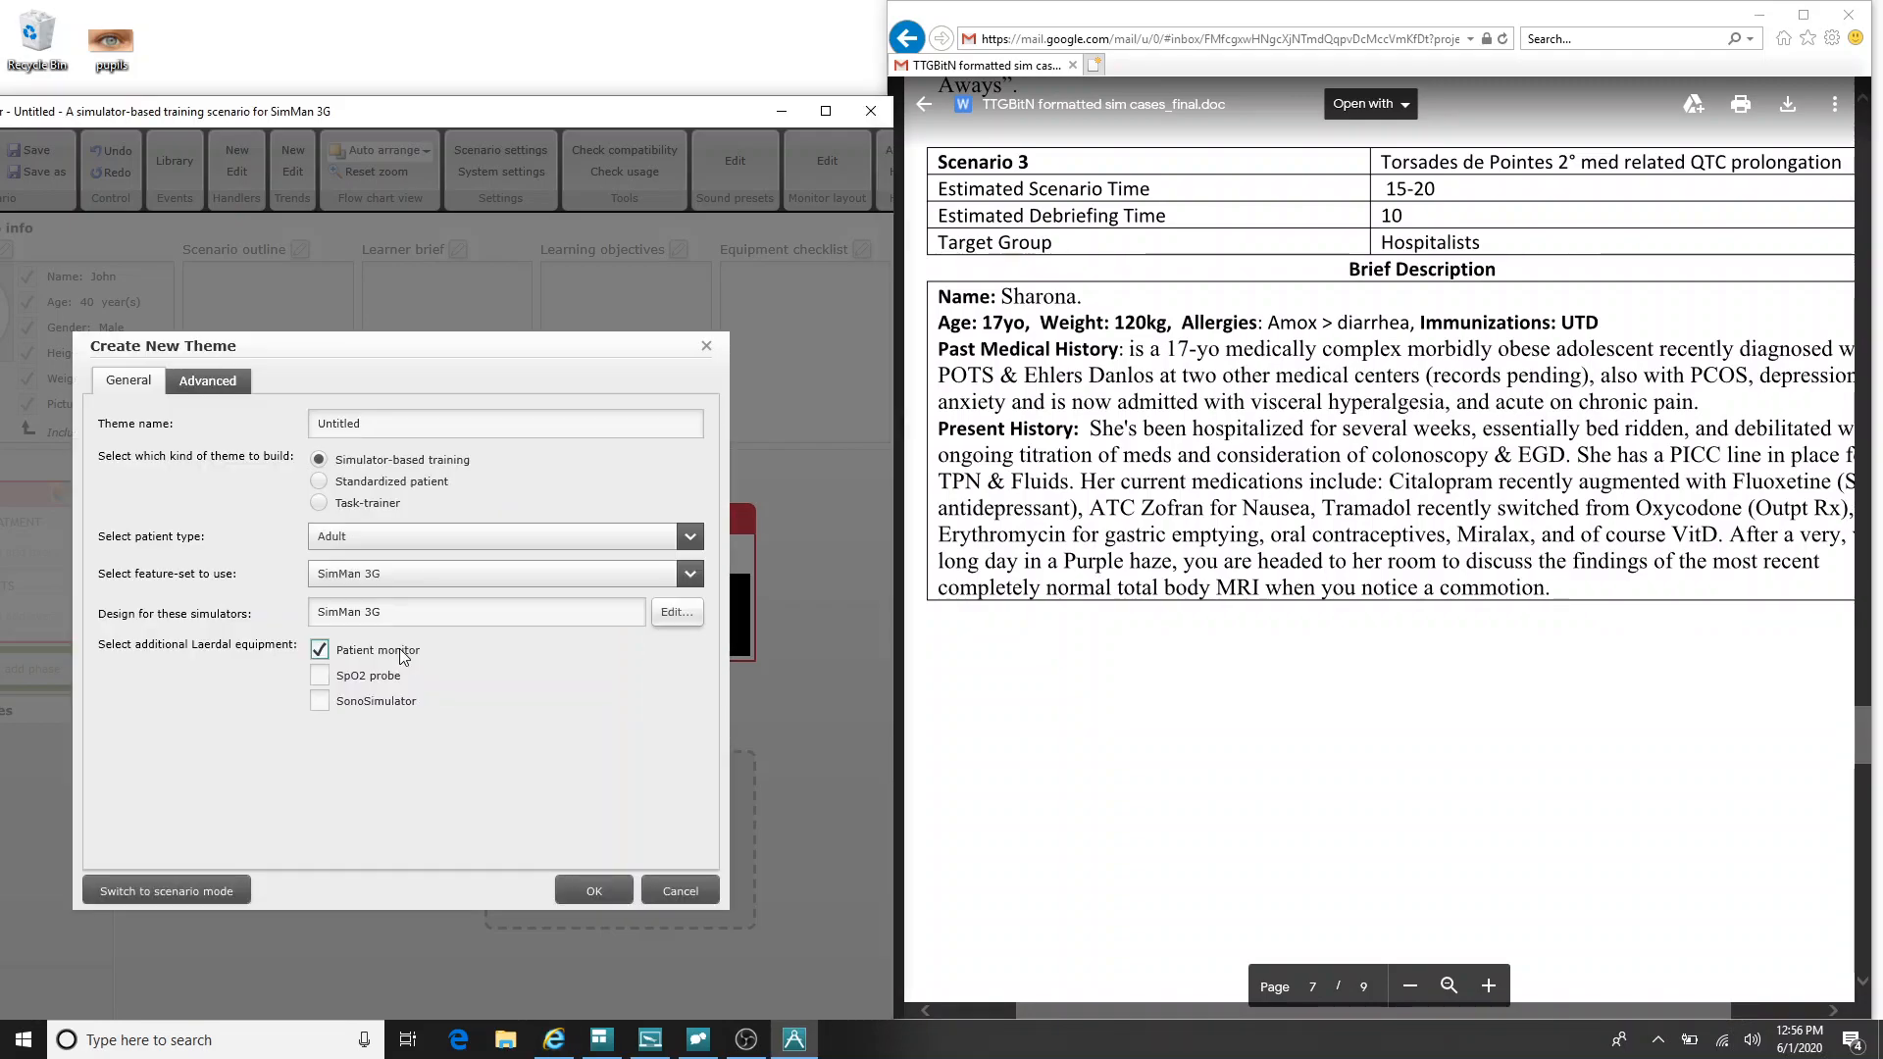
double_click(432, 422)
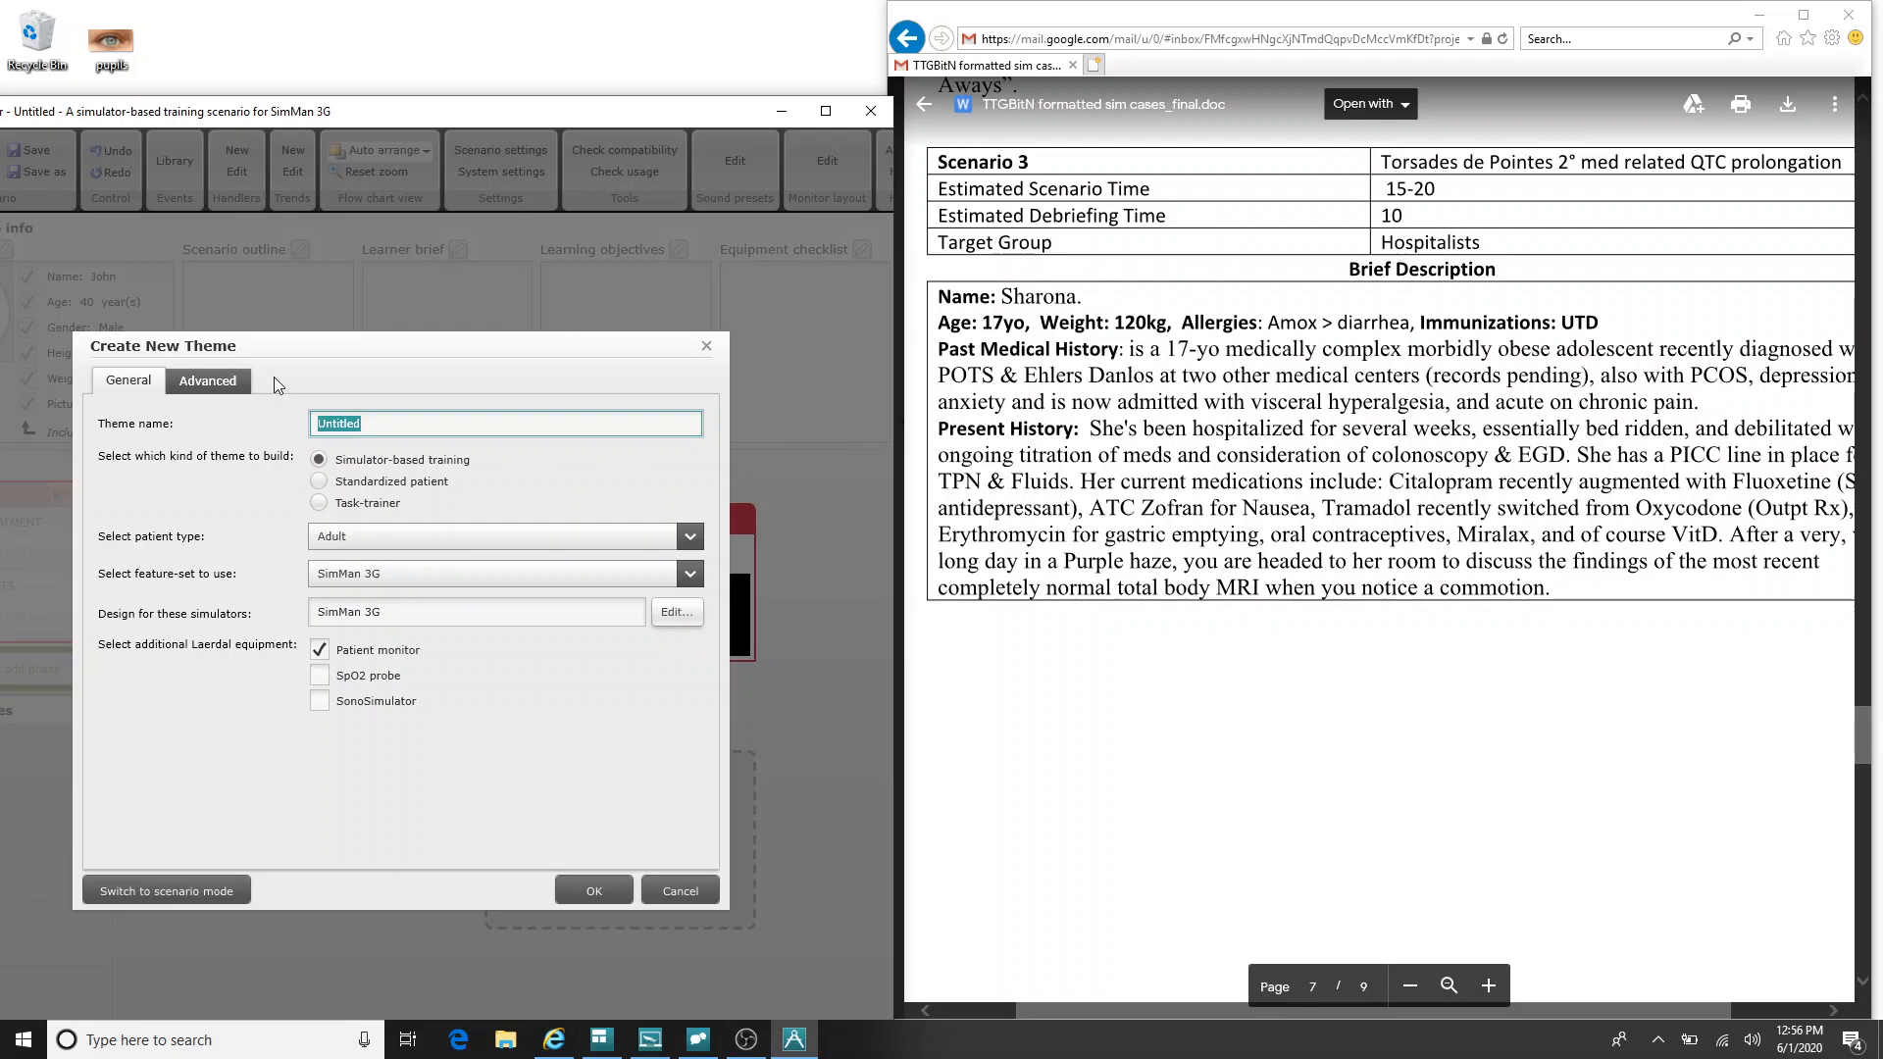
type("Scene 3")
left_click(595, 895)
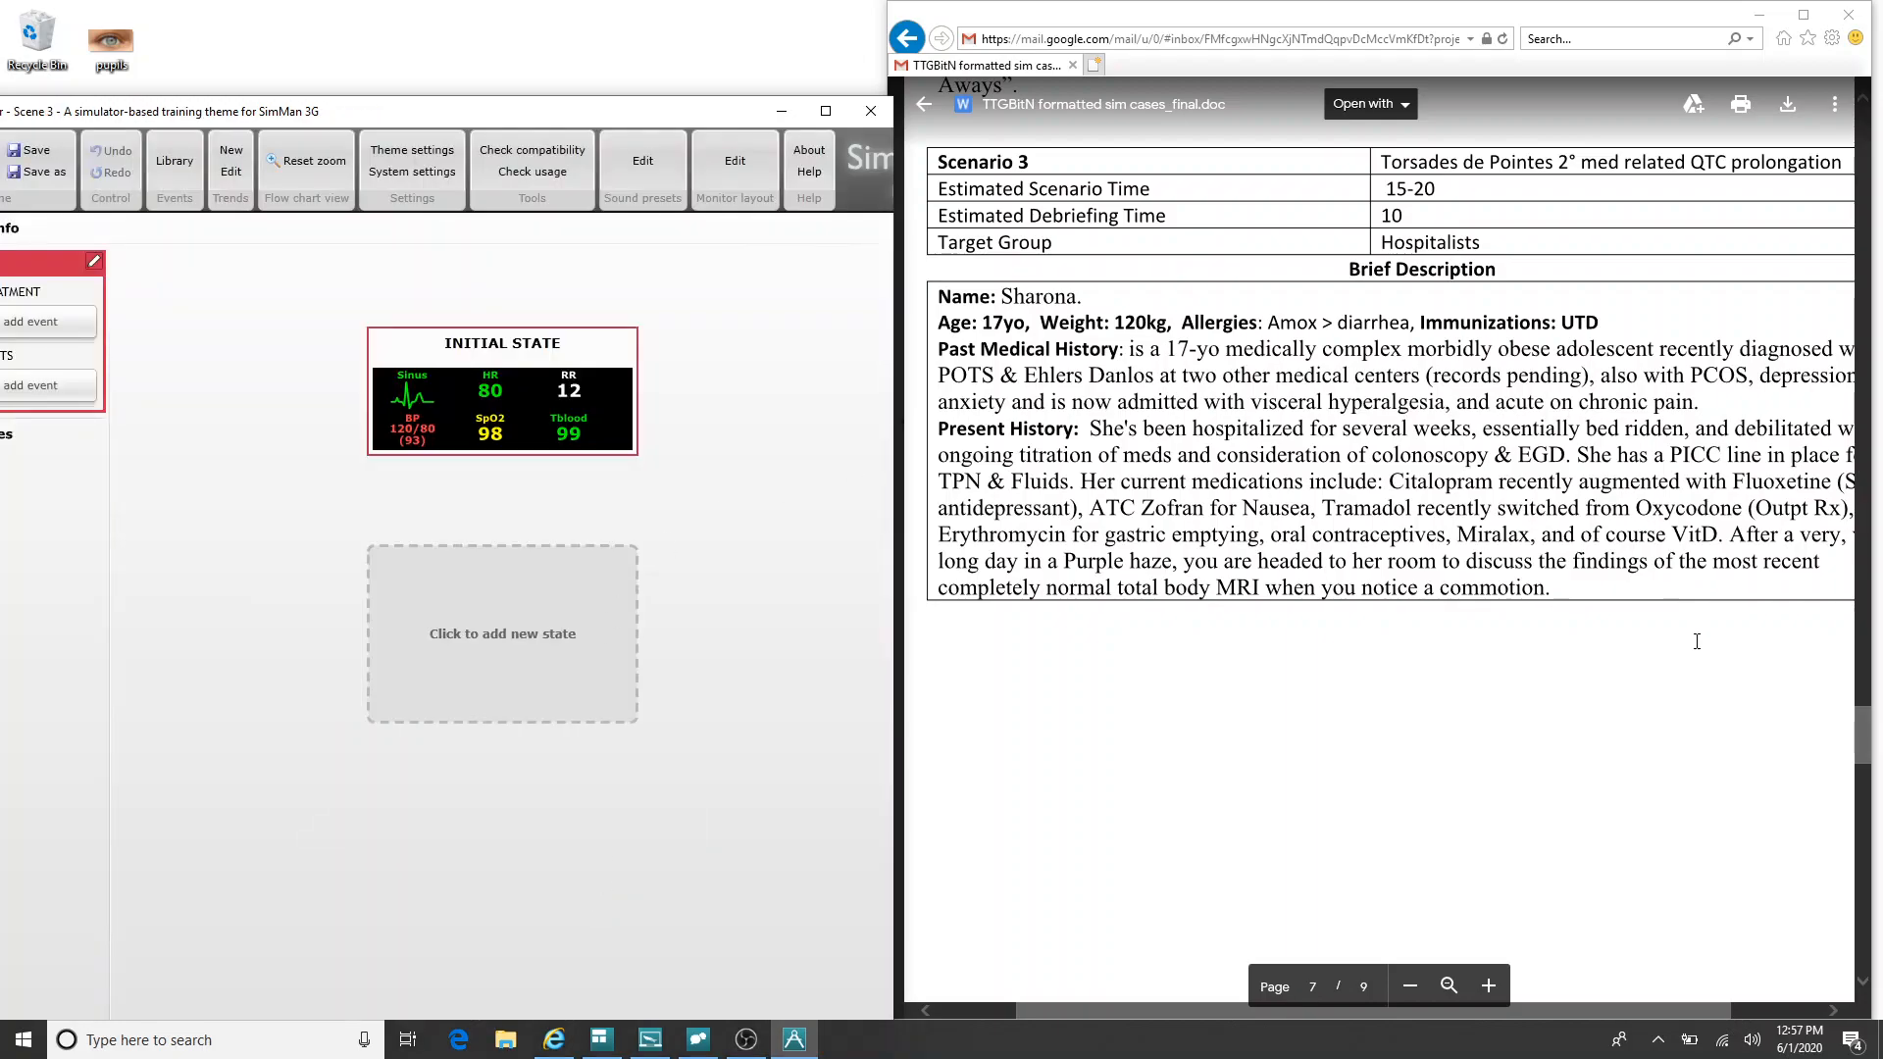
Step: Bring up Scenario 3's Outline of Scenario Progression and arrange it beside the opened Initial state definition
left_click_drag(1869, 740, 1875, 813)
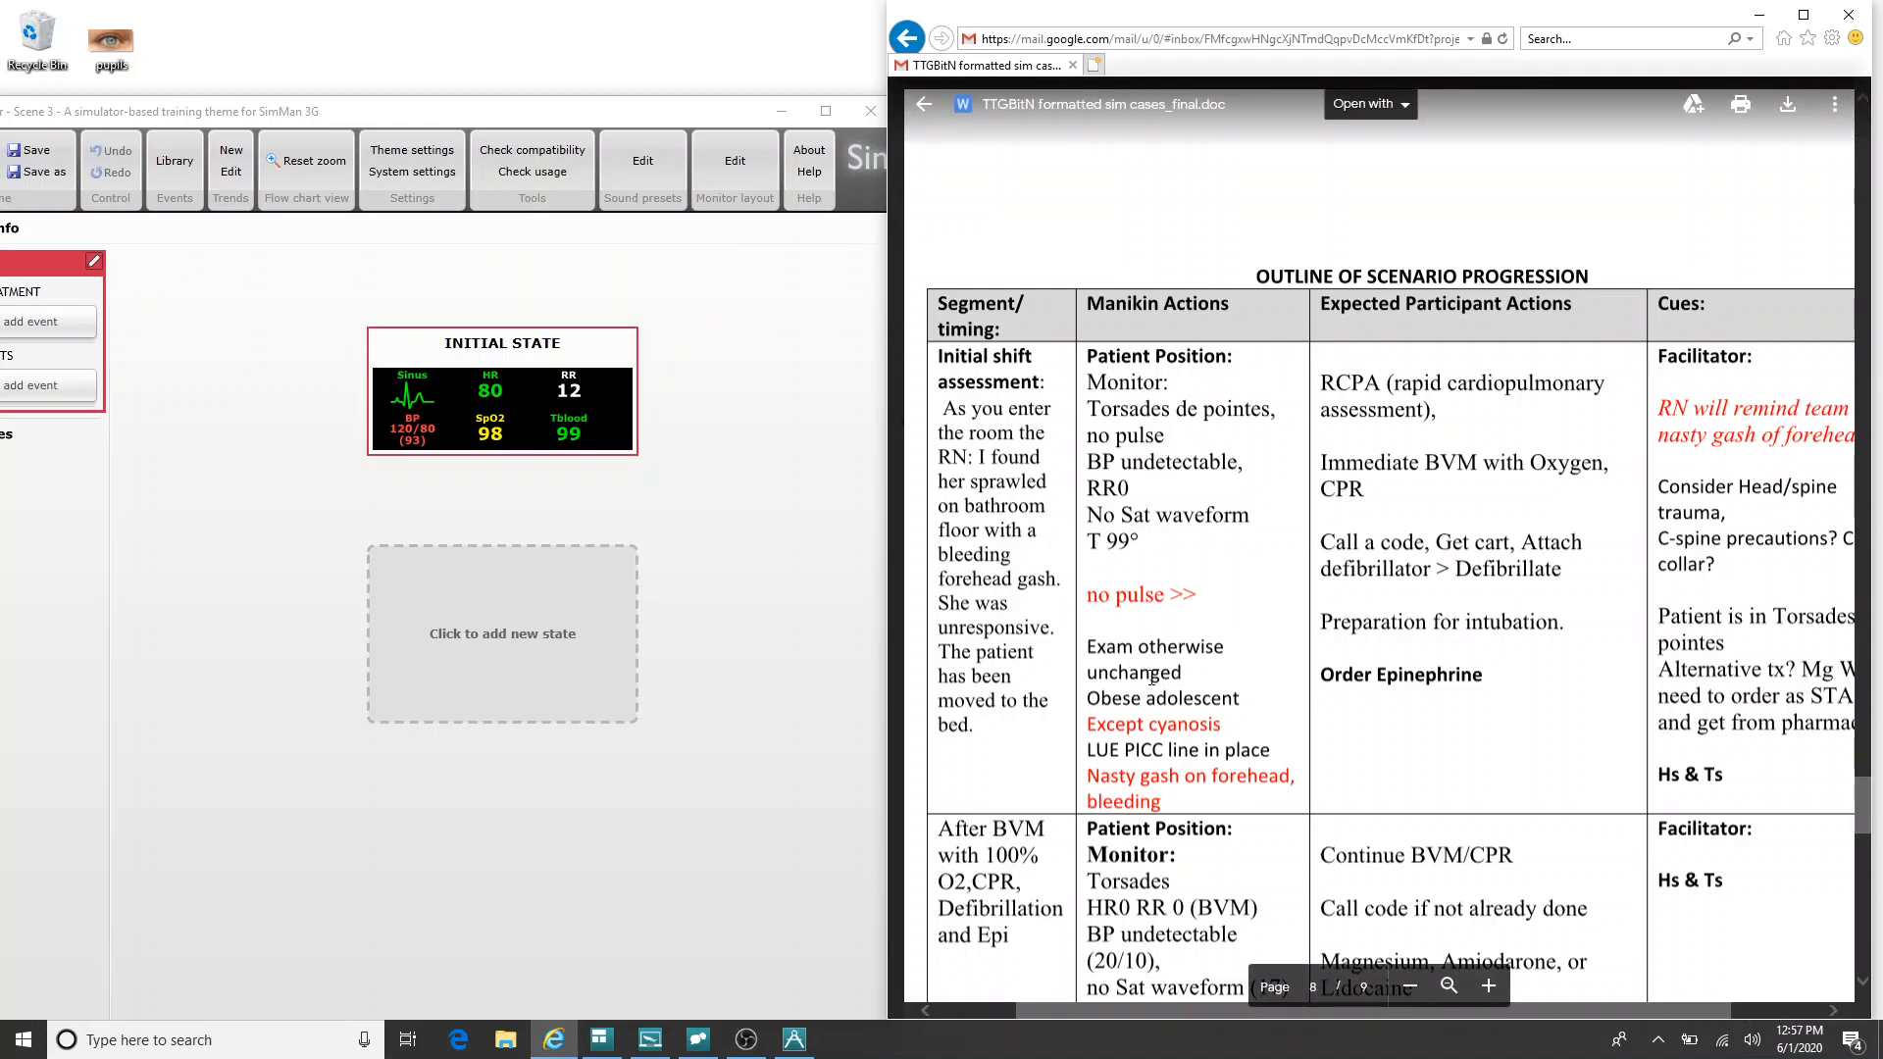
left_click(514, 367)
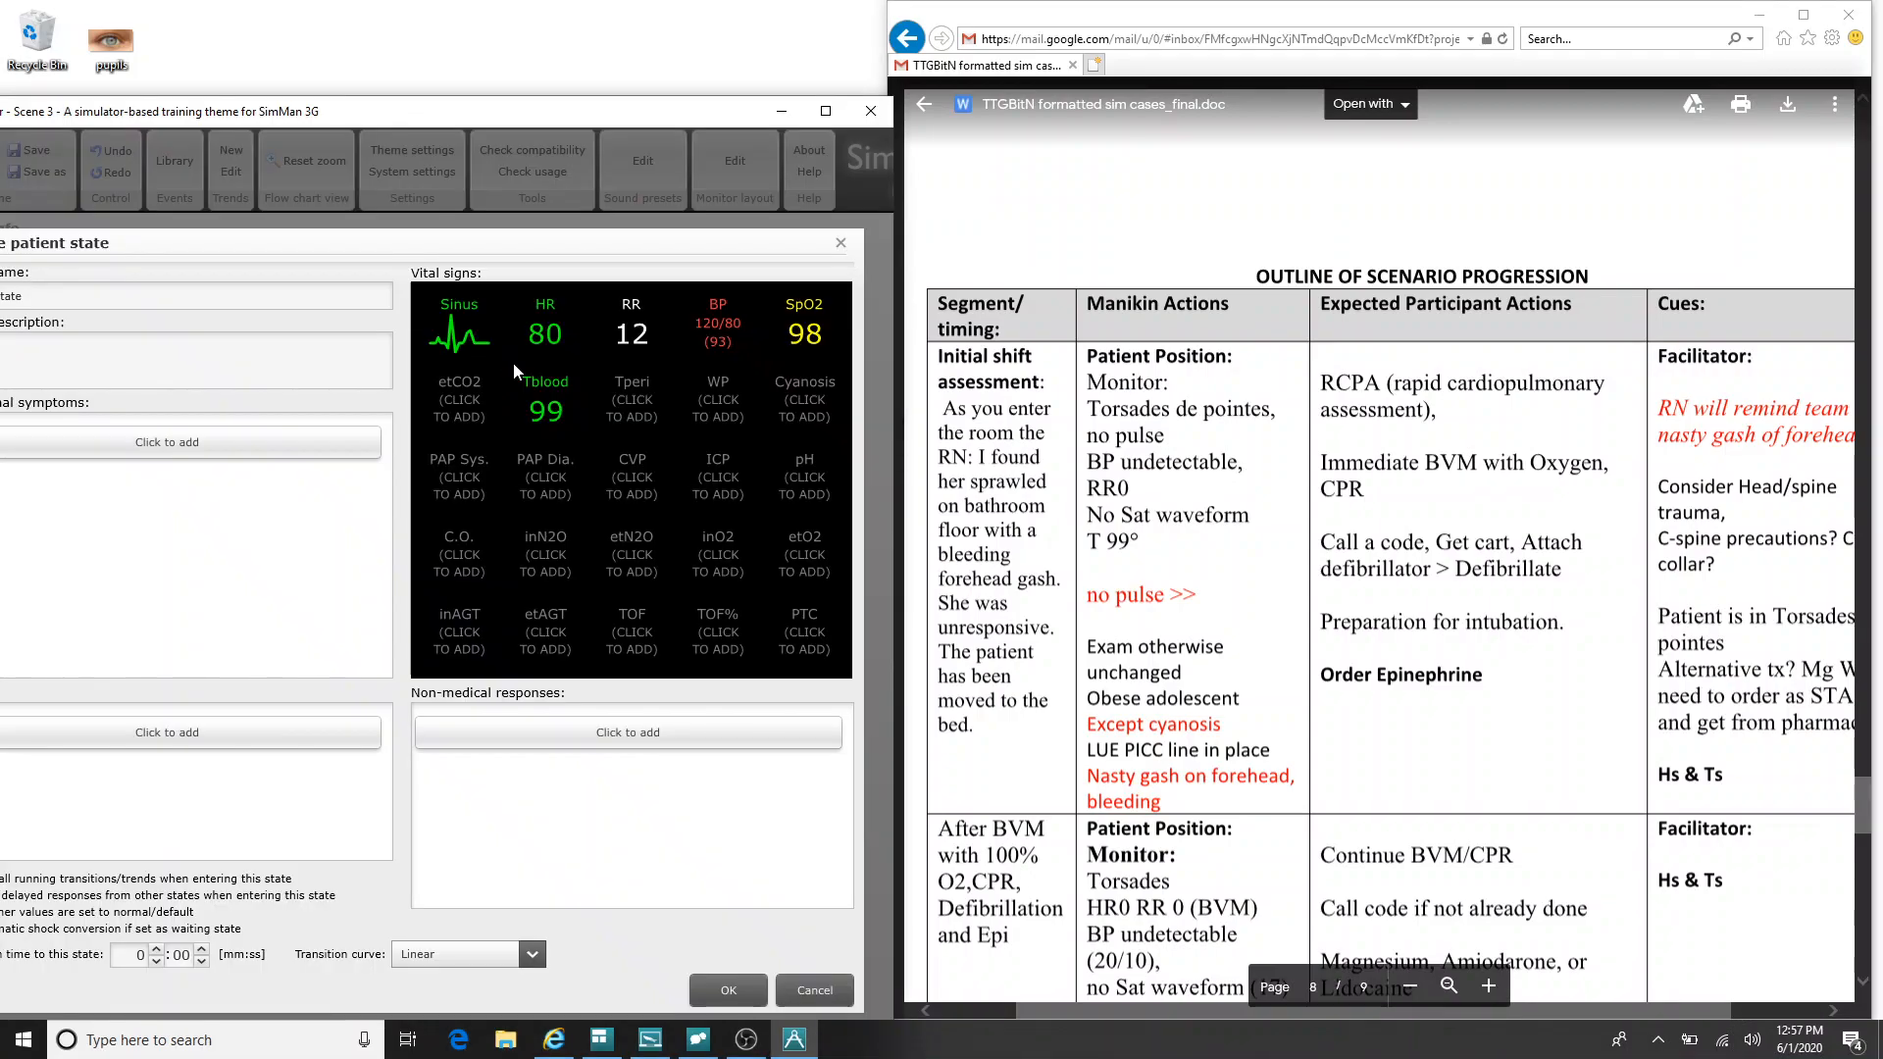
left_click_drag(648, 112, 740, 108)
left_click_drag(1247, 14, 1291, 13)
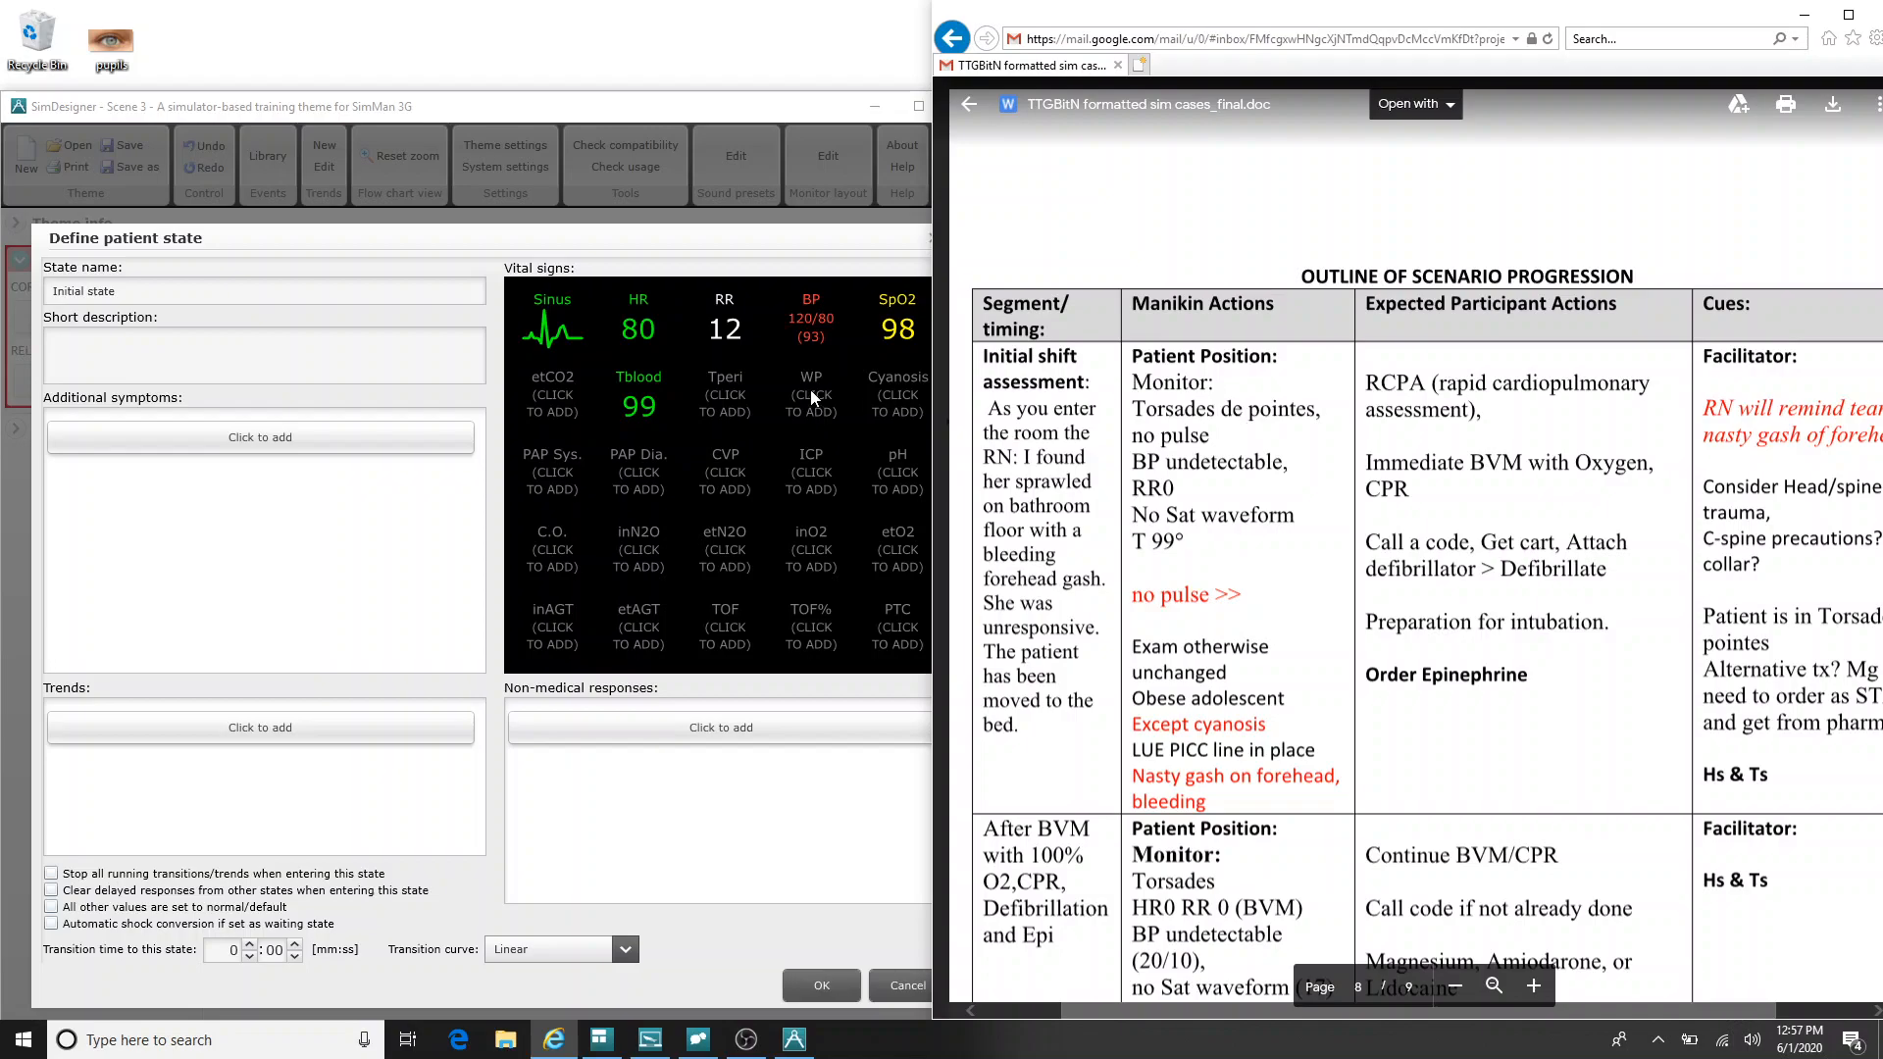
left_click(555, 343)
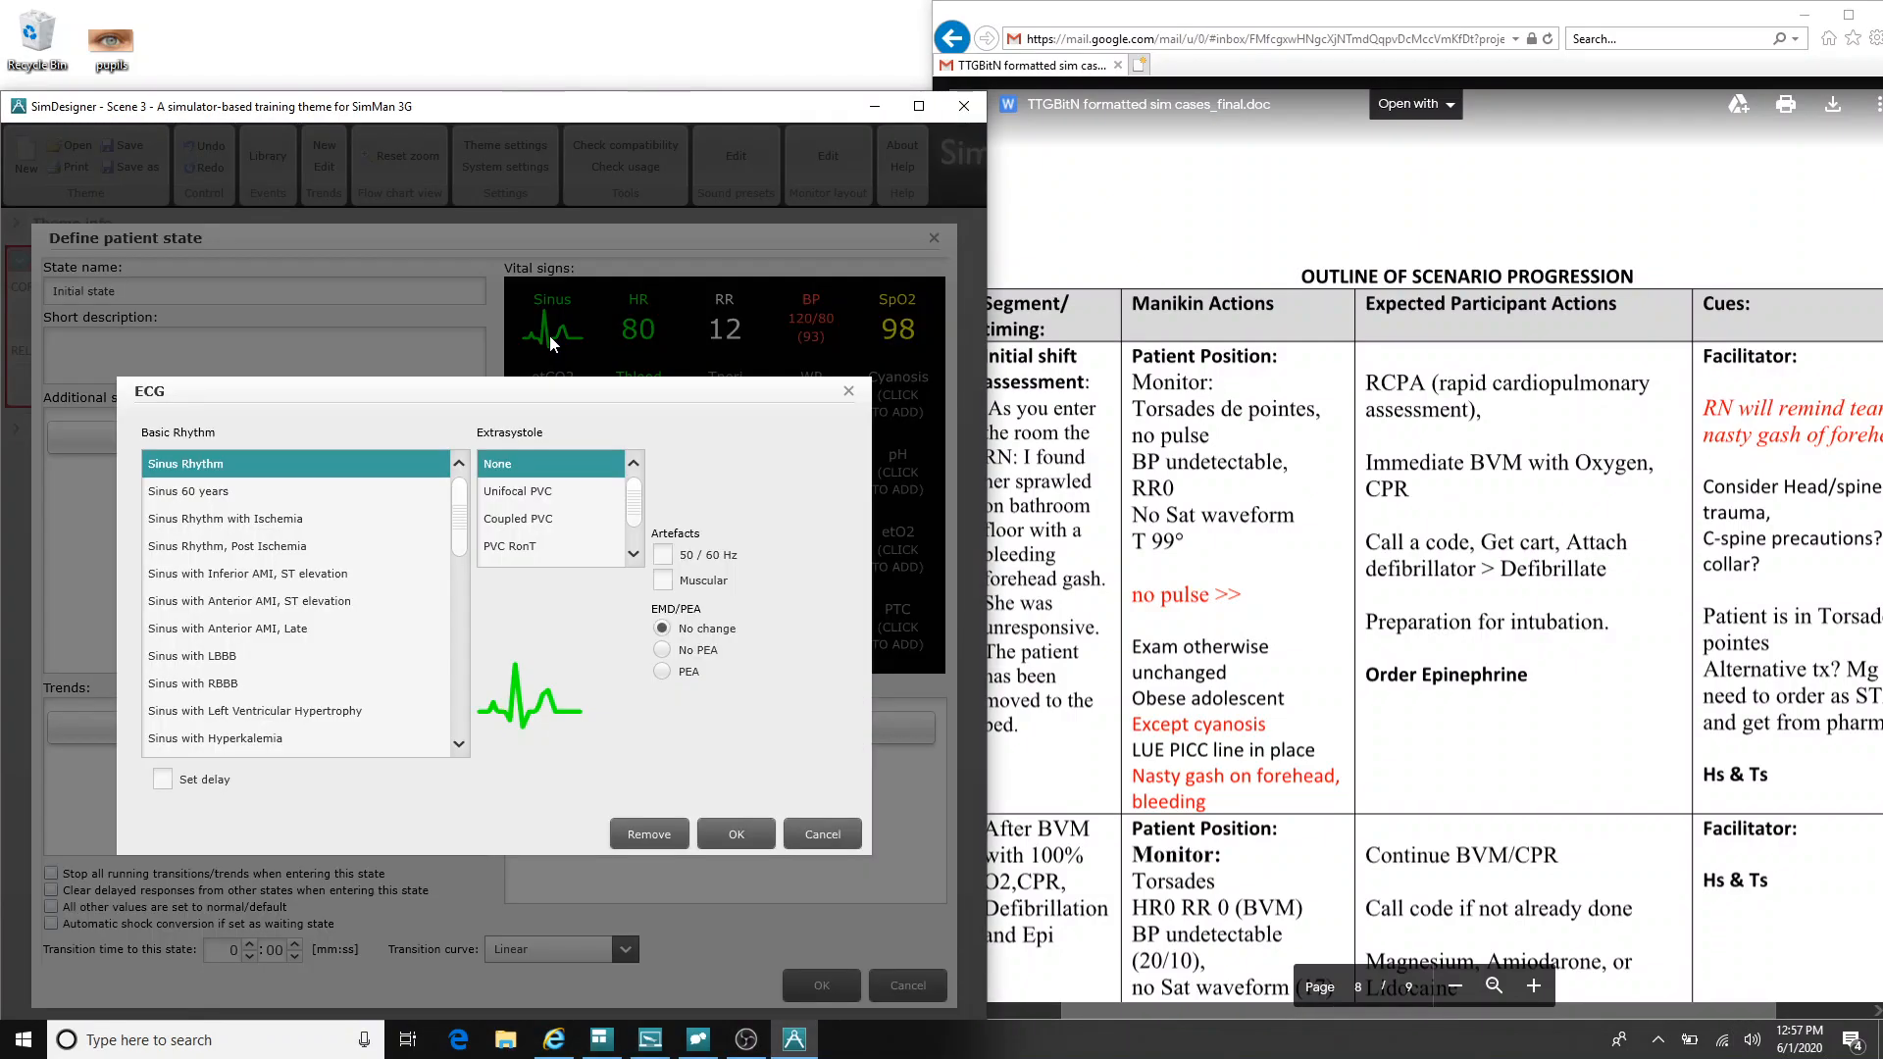
left_click(848, 392)
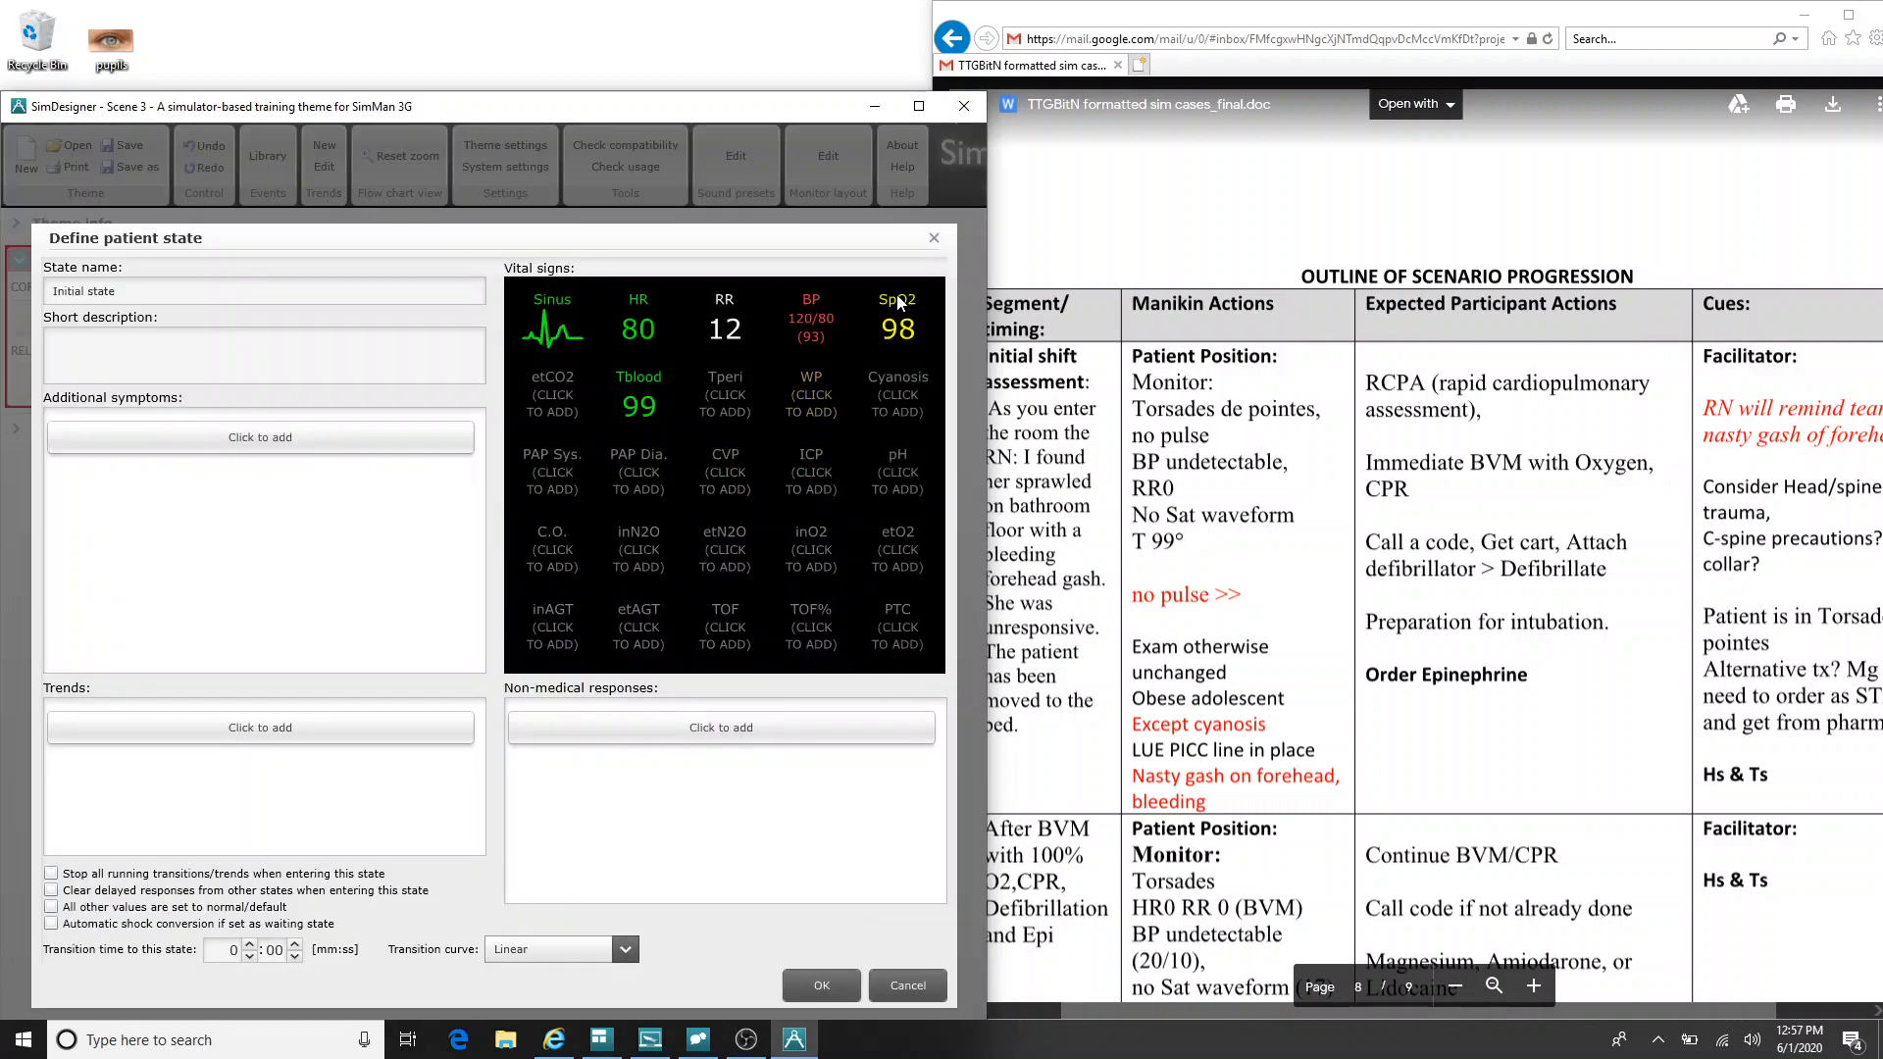
left_click(935, 241)
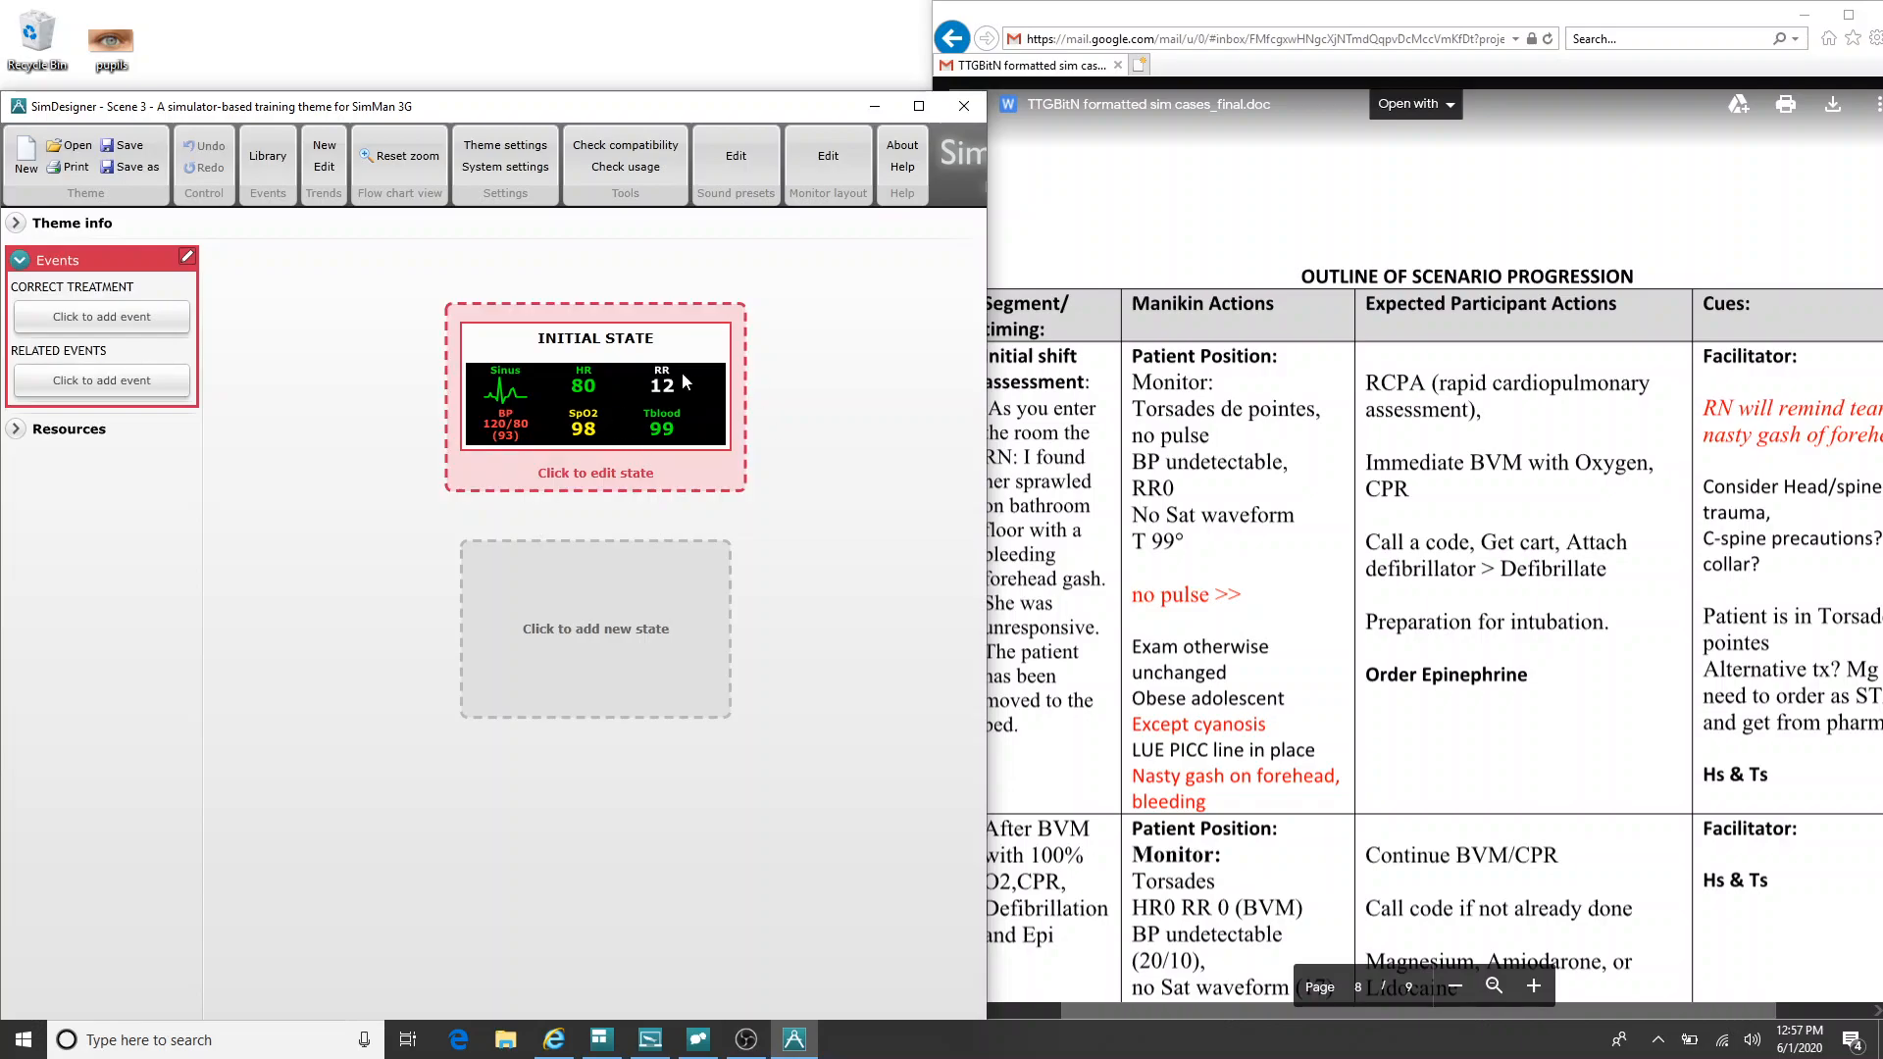
Step: Set the Initial state's ECG rhythm to Torsade de Pointes with PEA
left_click(586, 410)
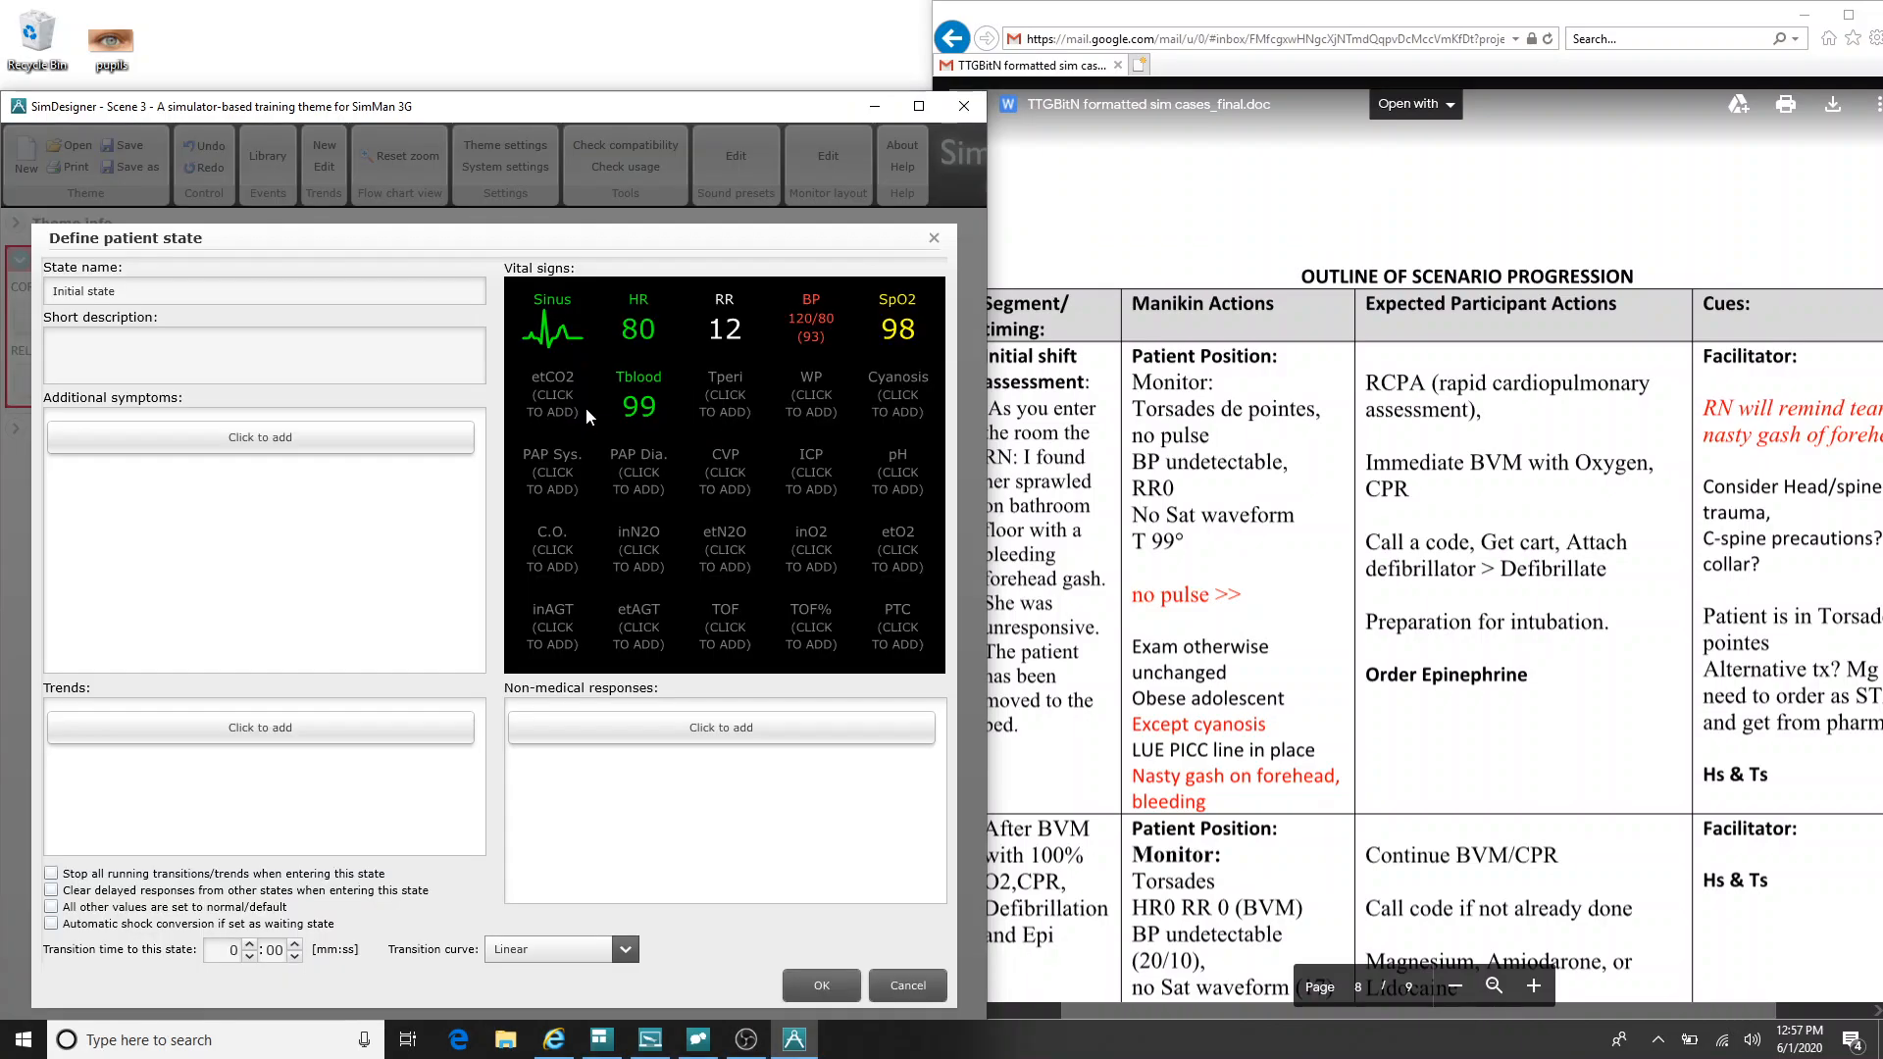
left_click(561, 334)
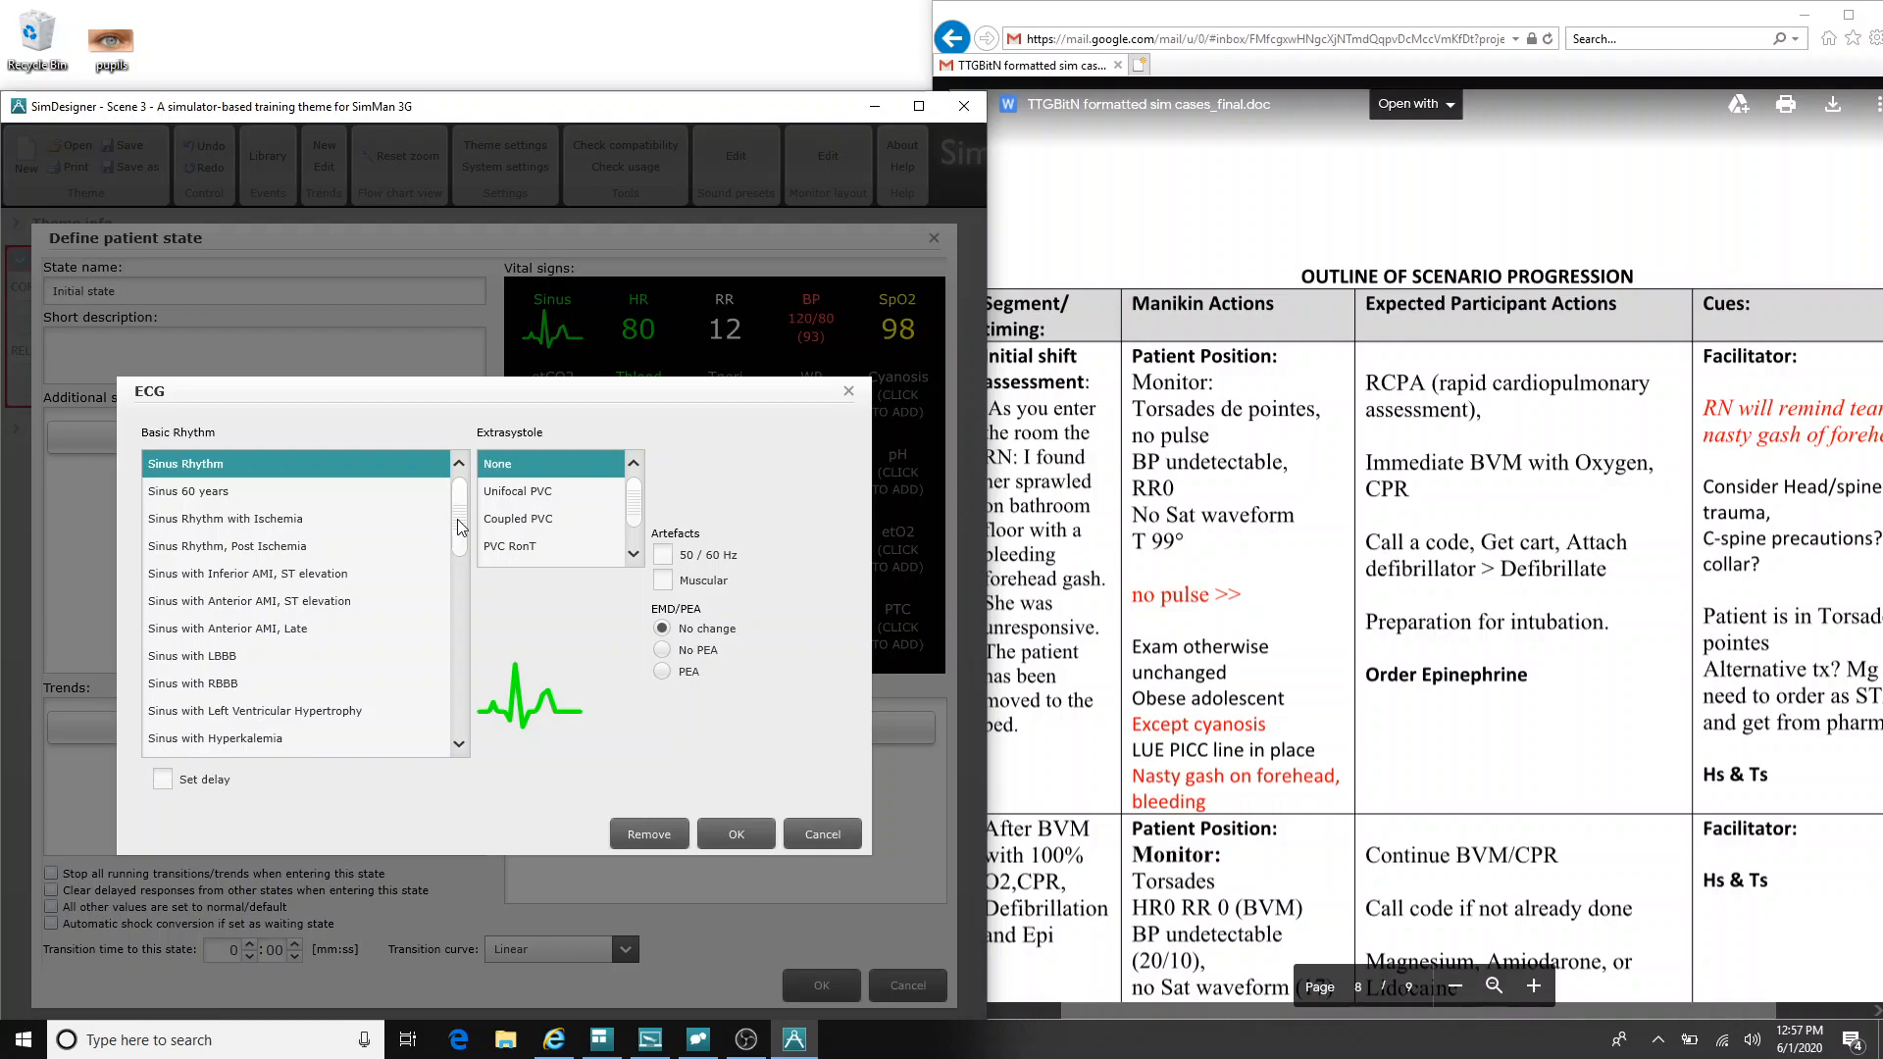
left_click_drag(461, 528, 459, 722)
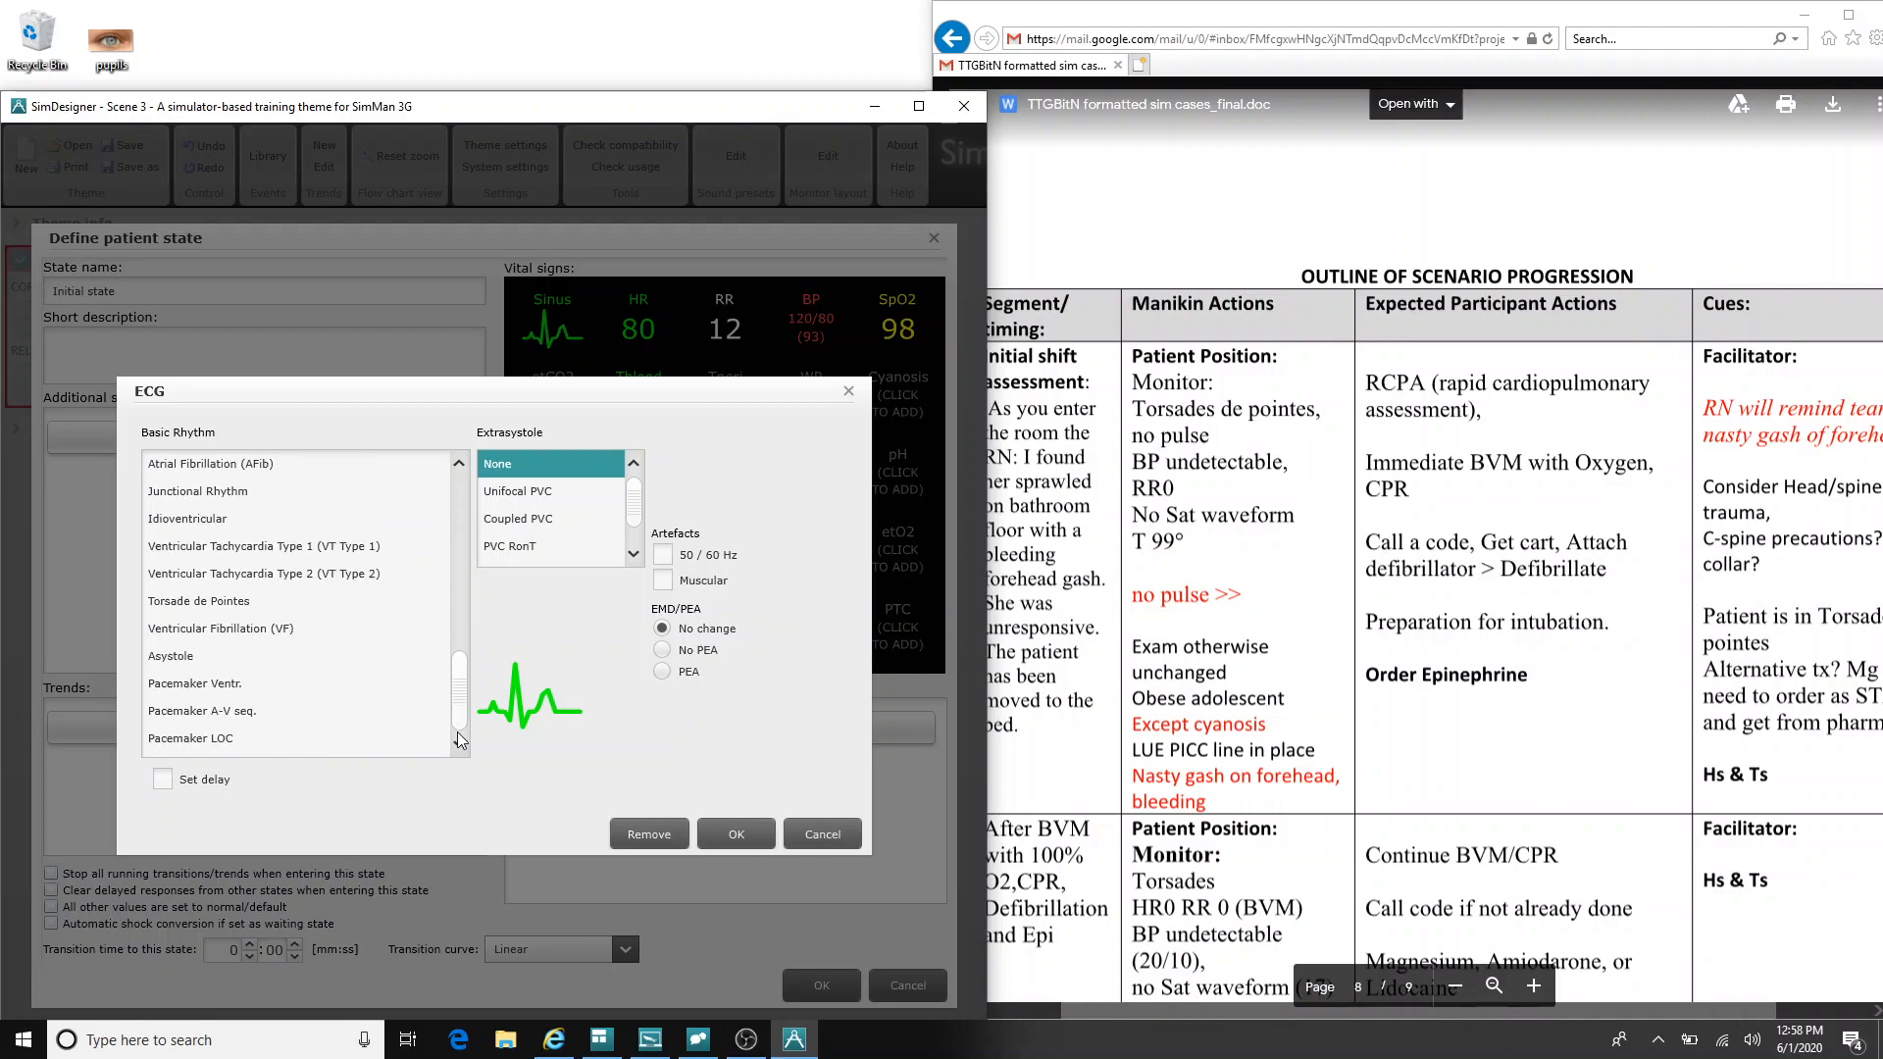
left_click(240, 602)
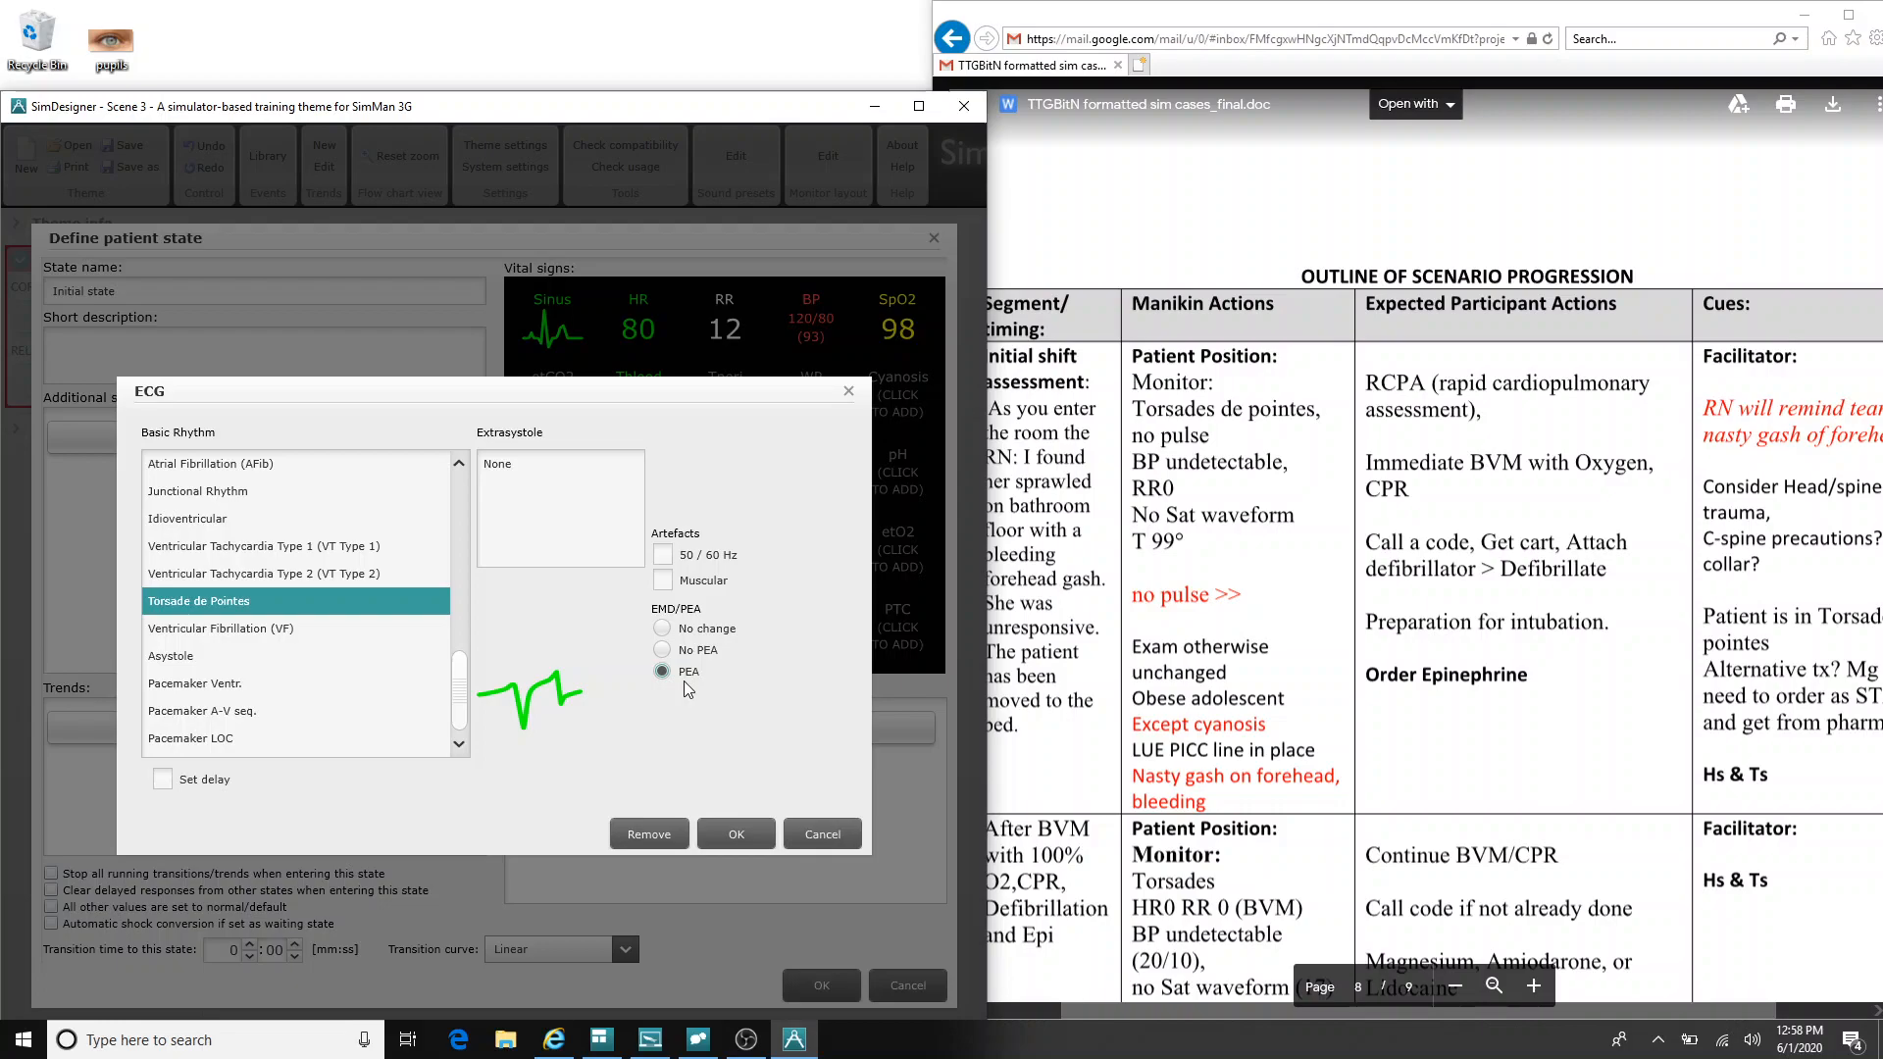
left_click(712, 840)
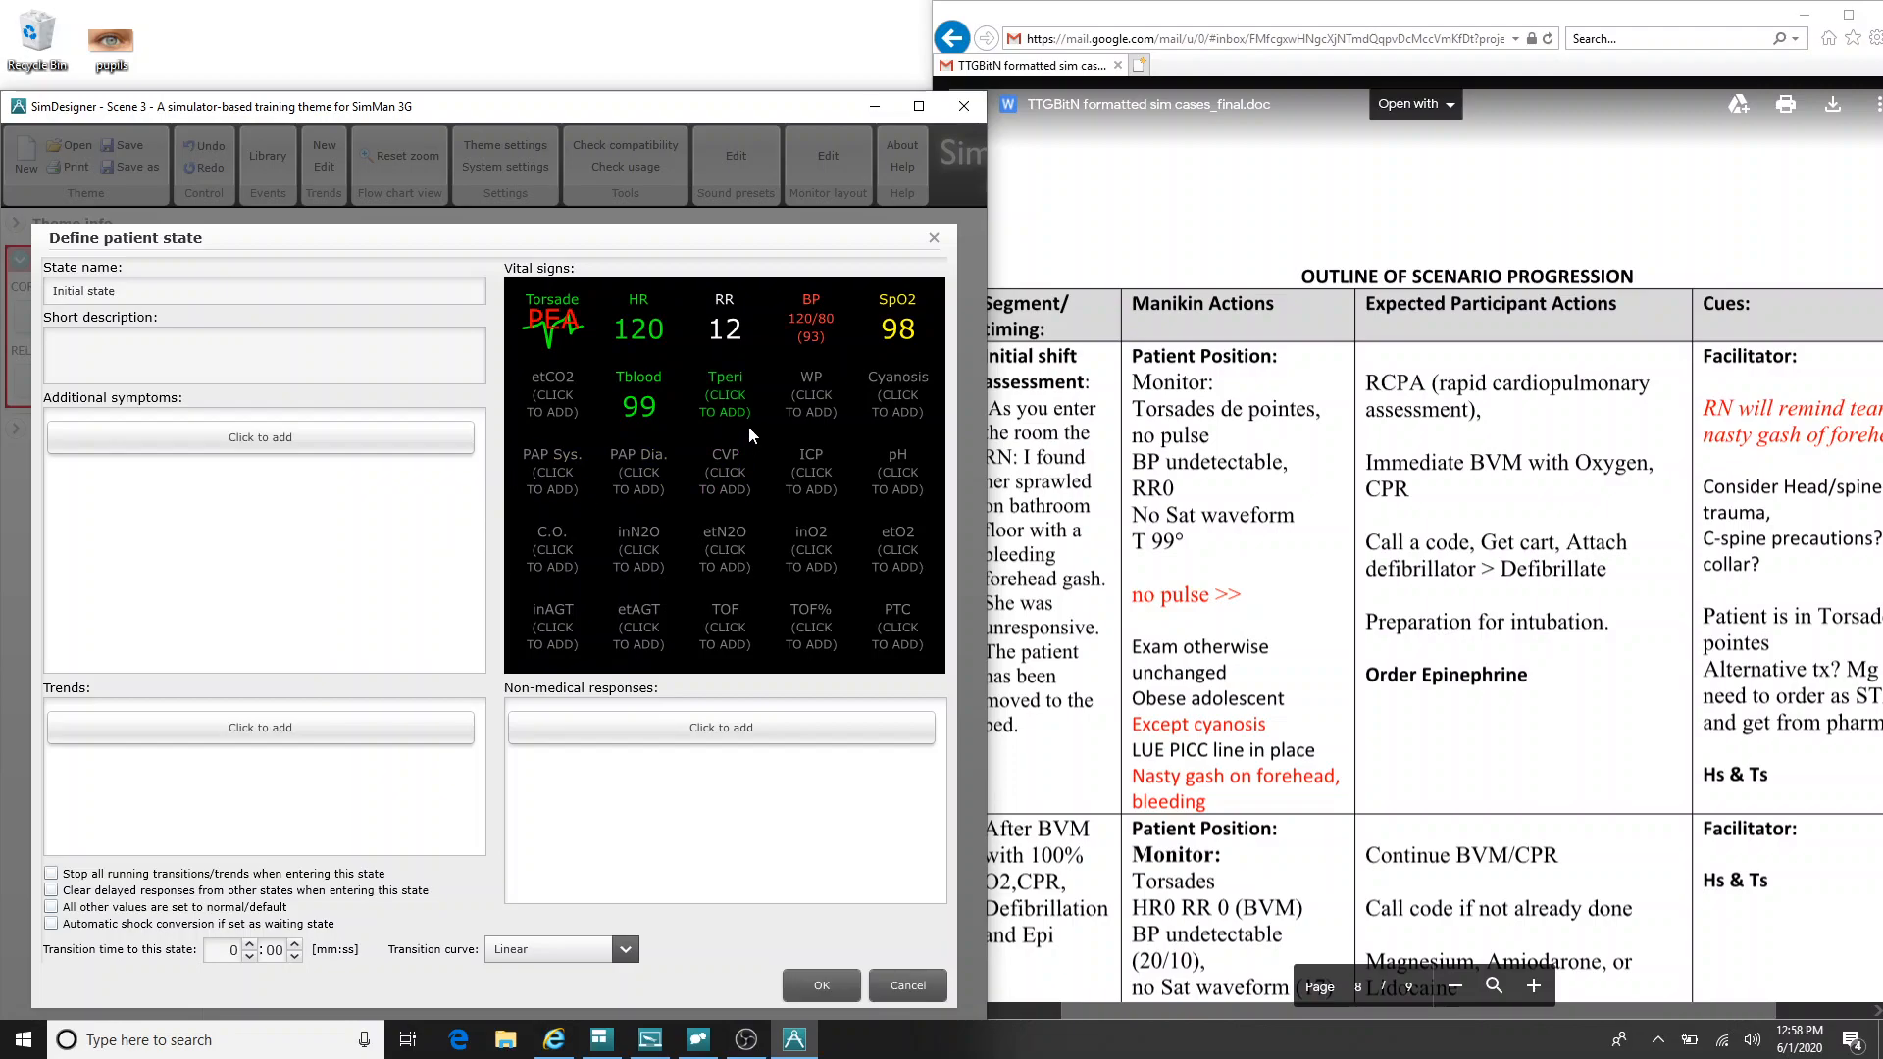
Step: Set the Initial state's blood pressure to 20 mmHg systolic and 10 mmHg diastolic
left_click(810, 324)
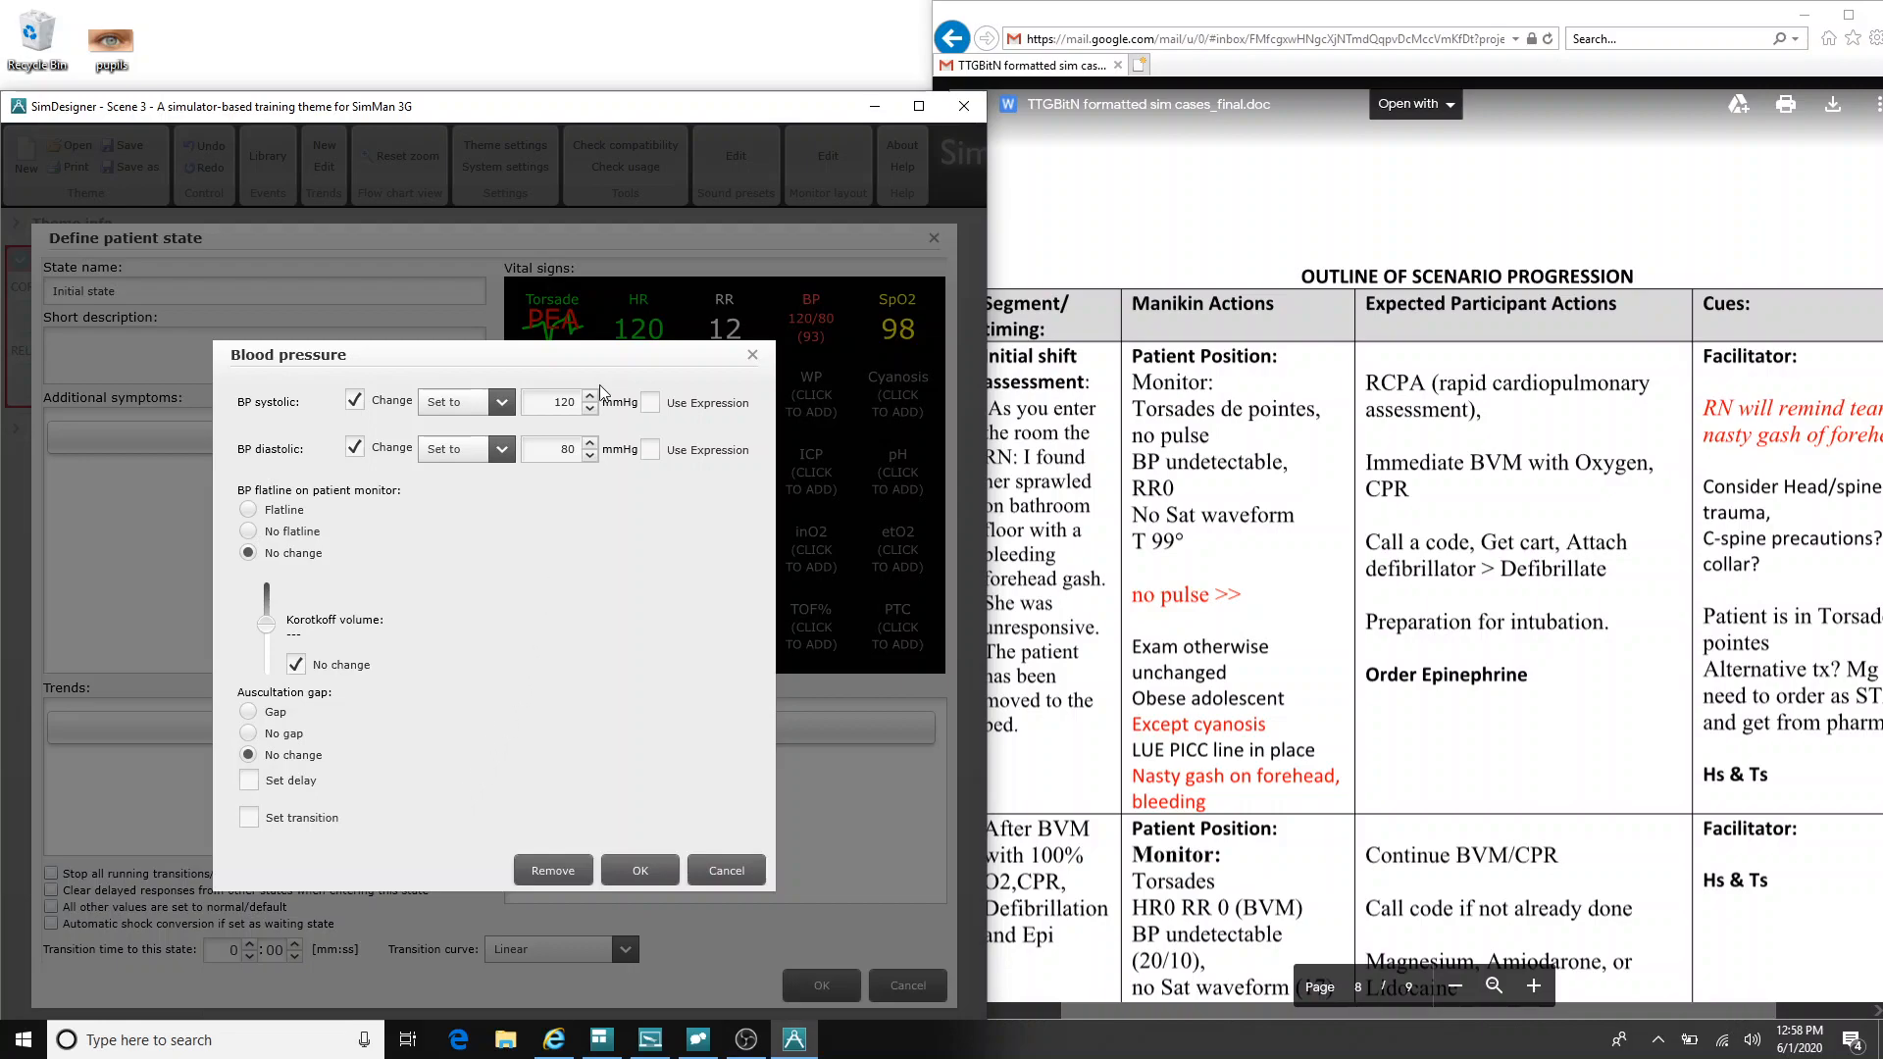
double_click(563, 405)
type("2")
double_click(577, 446)
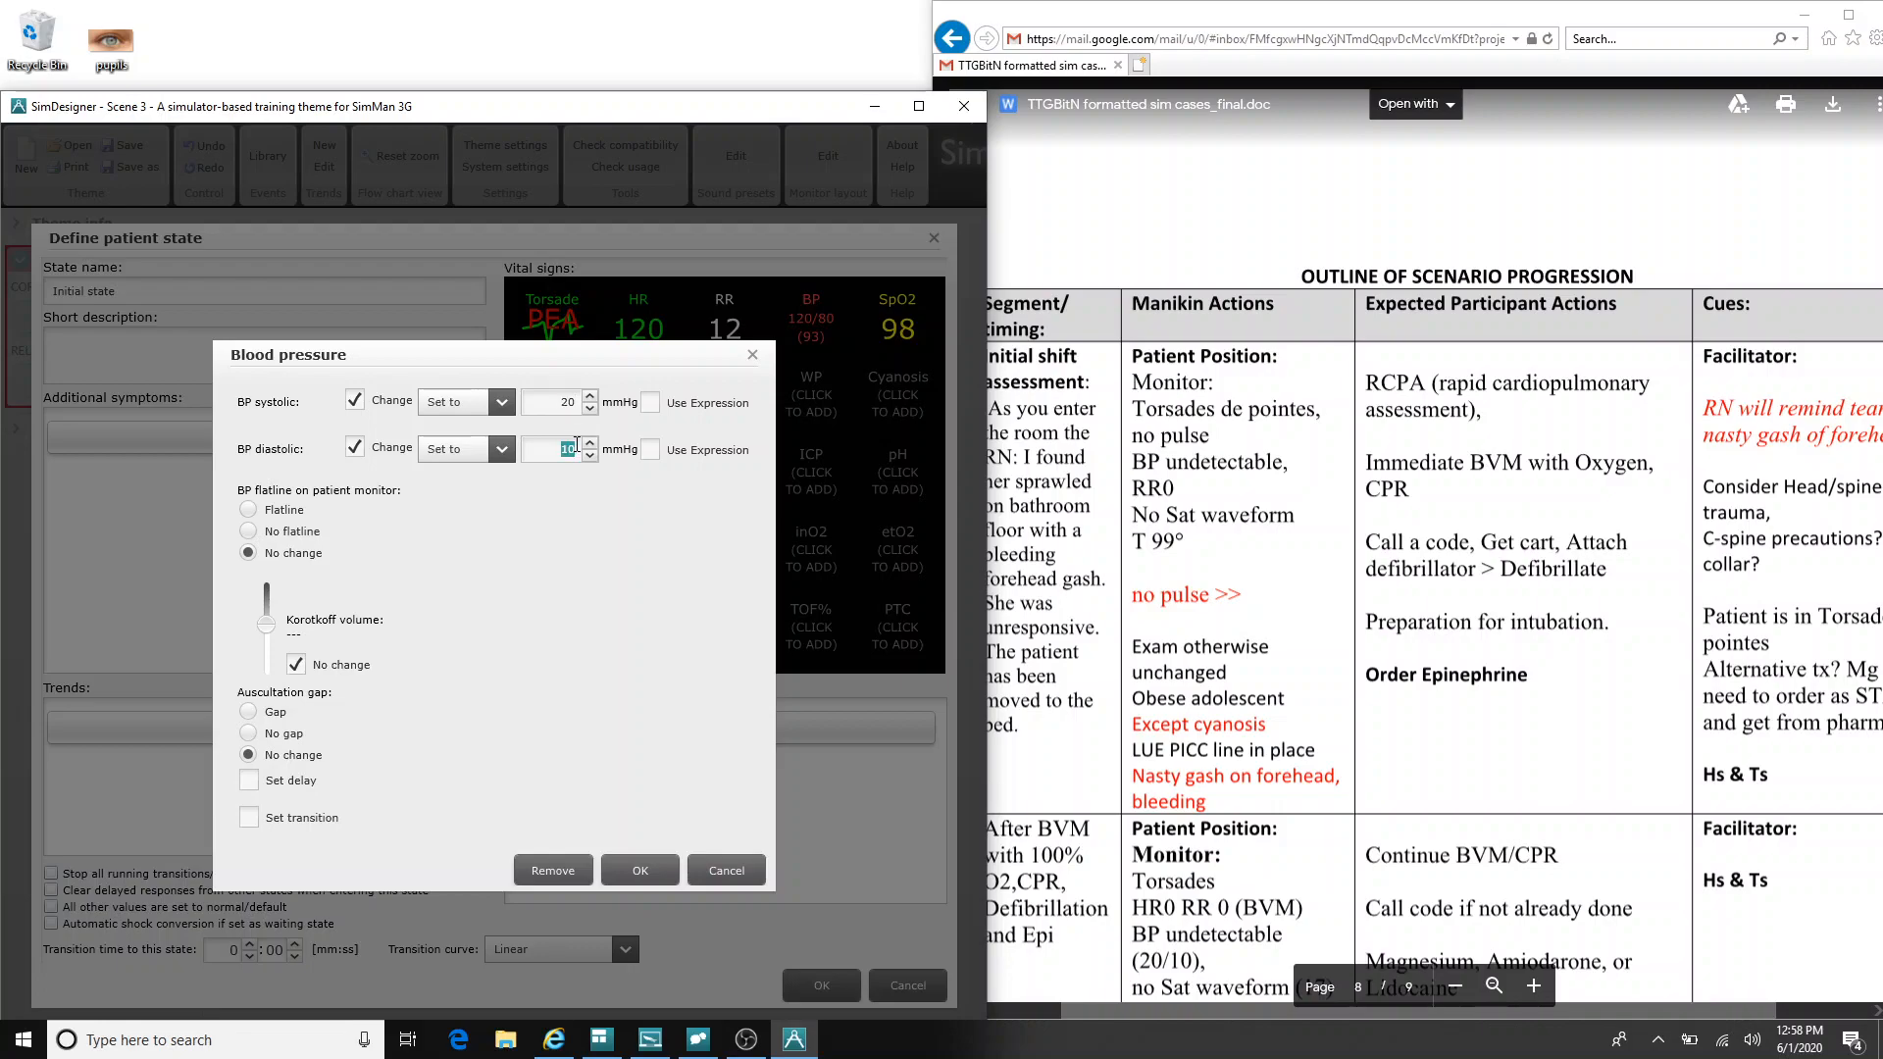
left_click(655, 873)
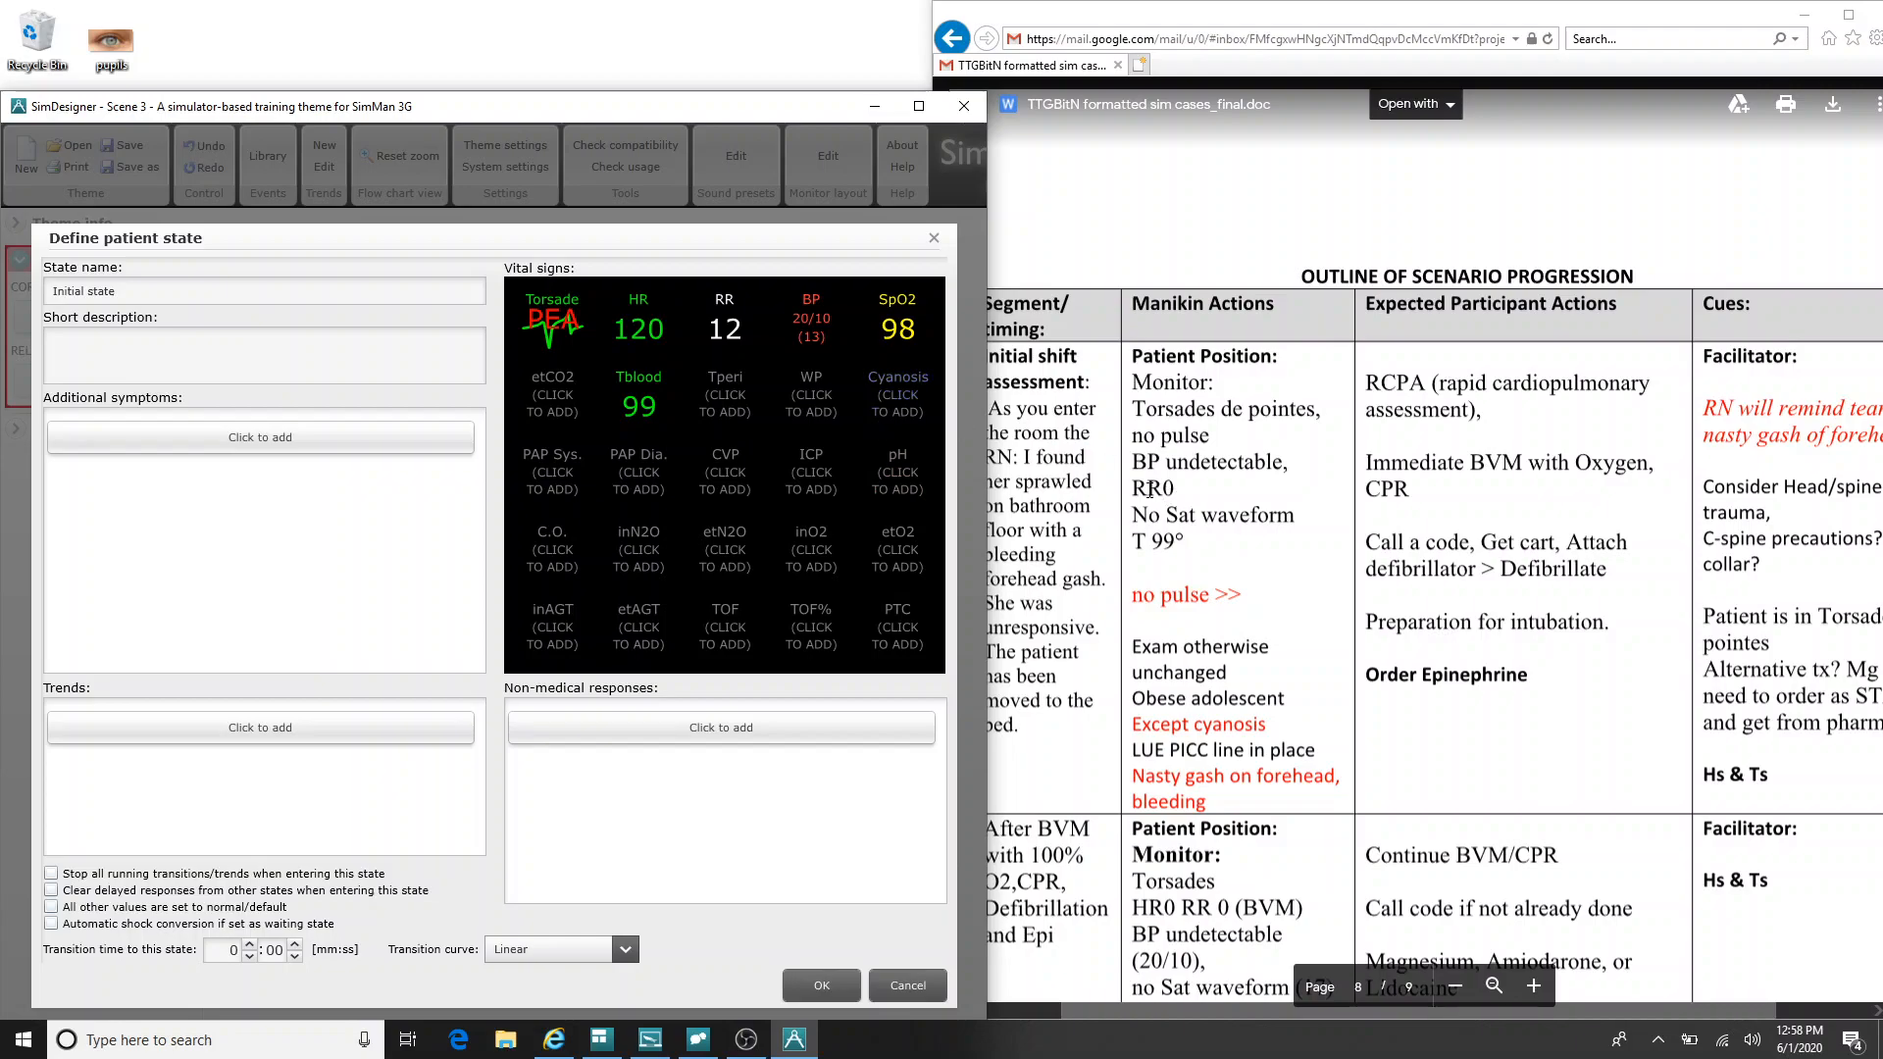
Step: Set the Initial state's SpO2 to 0%
left_click(902, 324)
double_click(545, 579)
type("0")
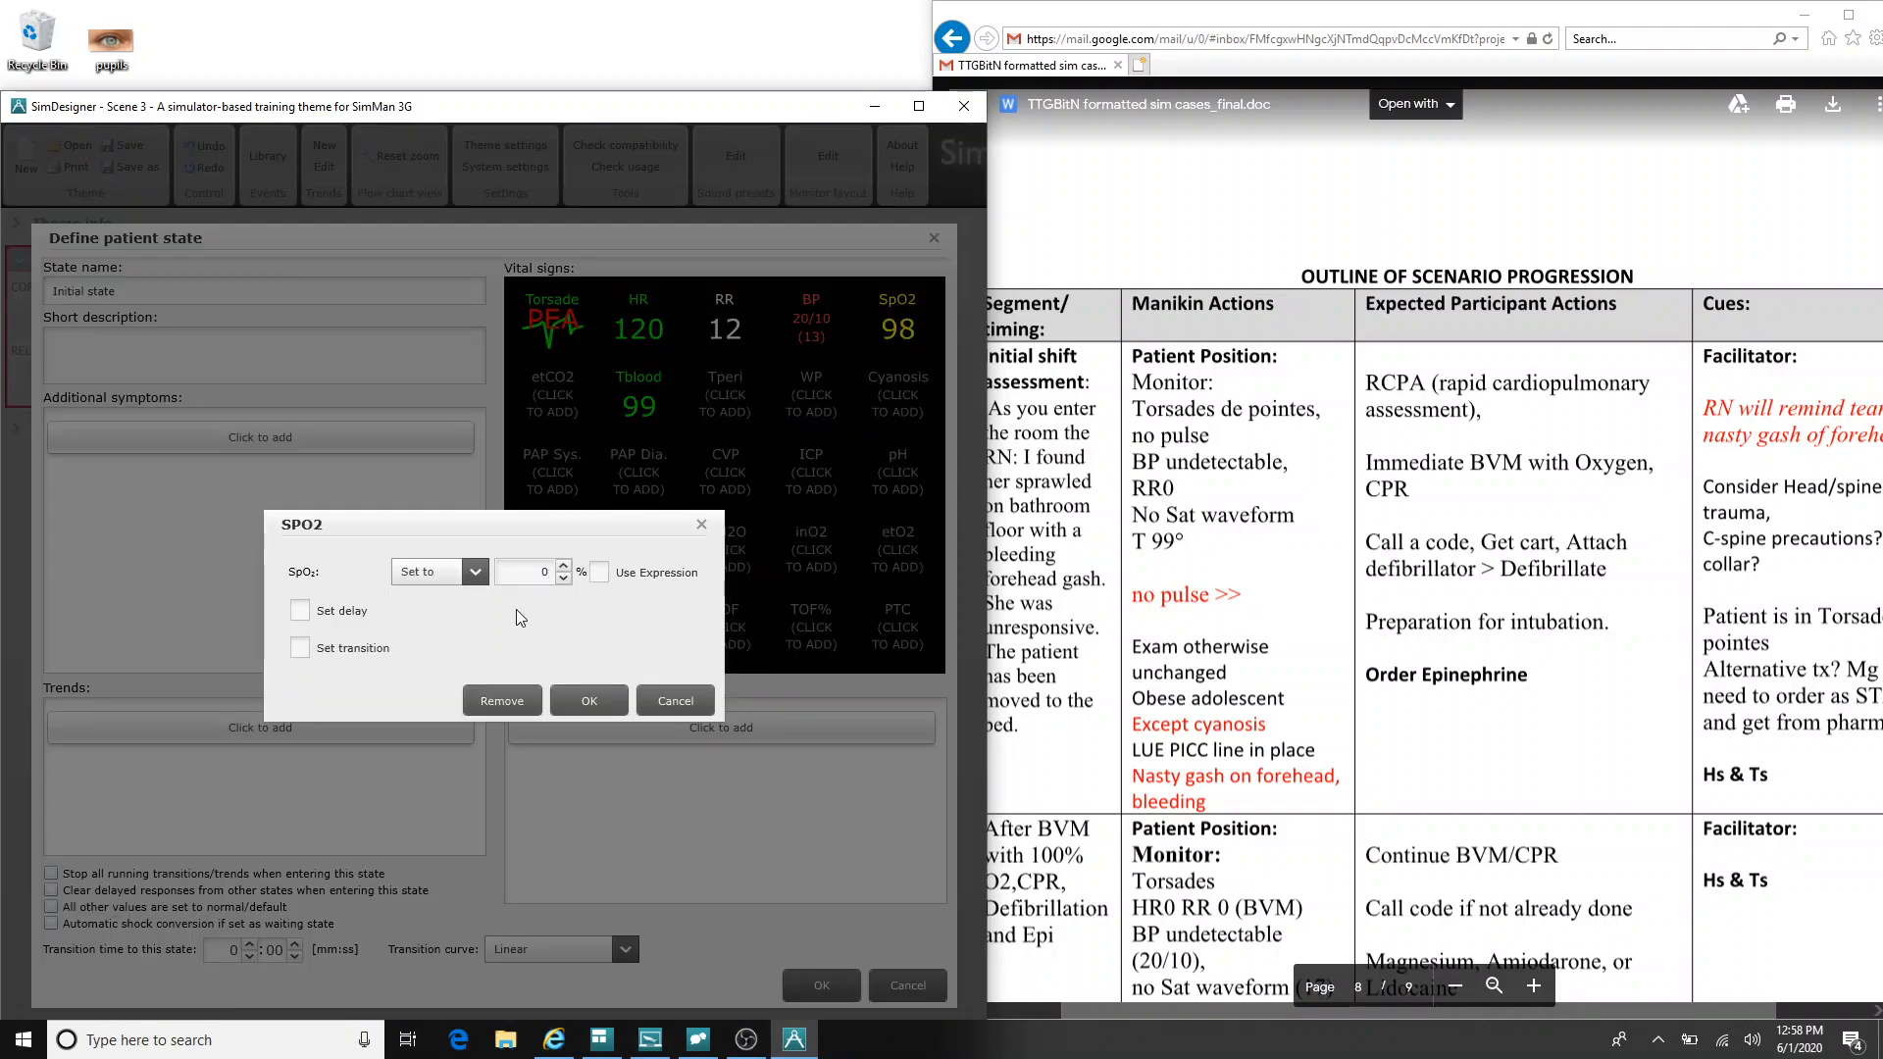
left_click(587, 700)
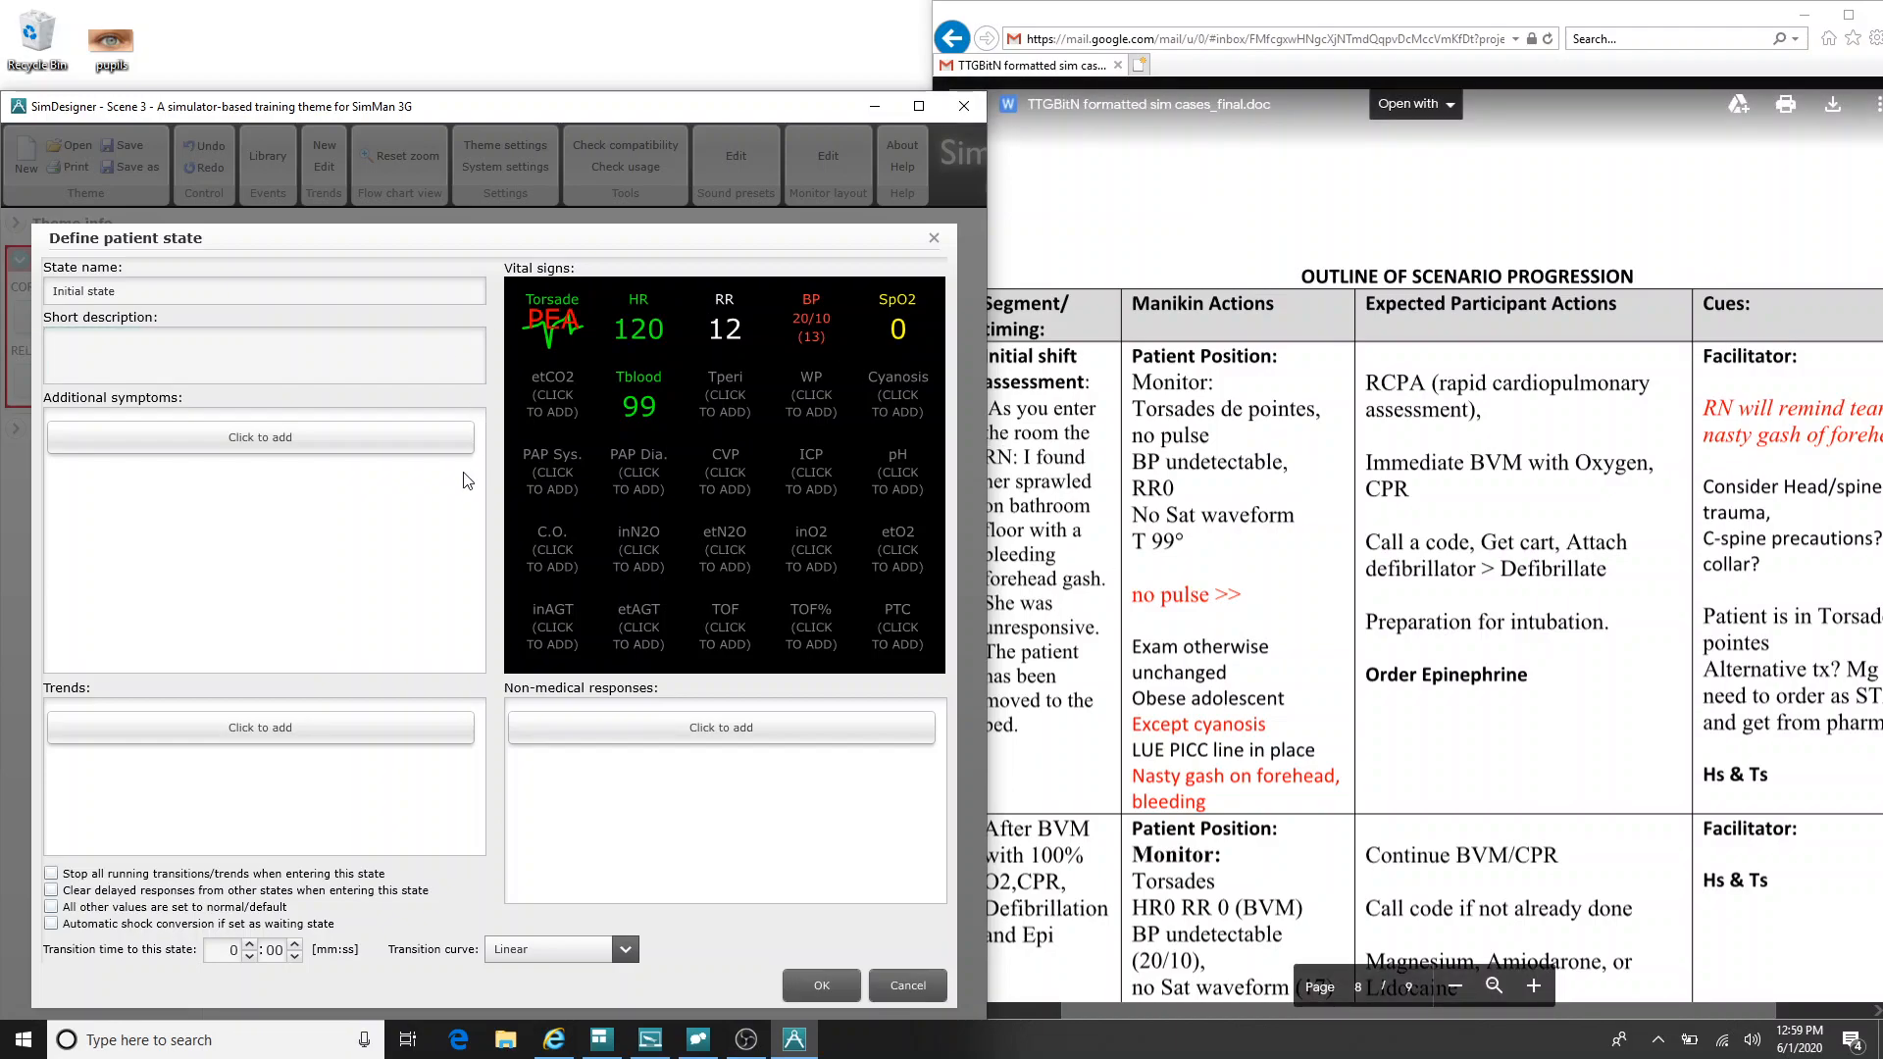
Step: Add the Enable pulse rules symptom to the Initial state, set it to OFF, and save the state definition
left_click(255, 440)
left_click(489, 438)
double_click(451, 438)
left_click(358, 467)
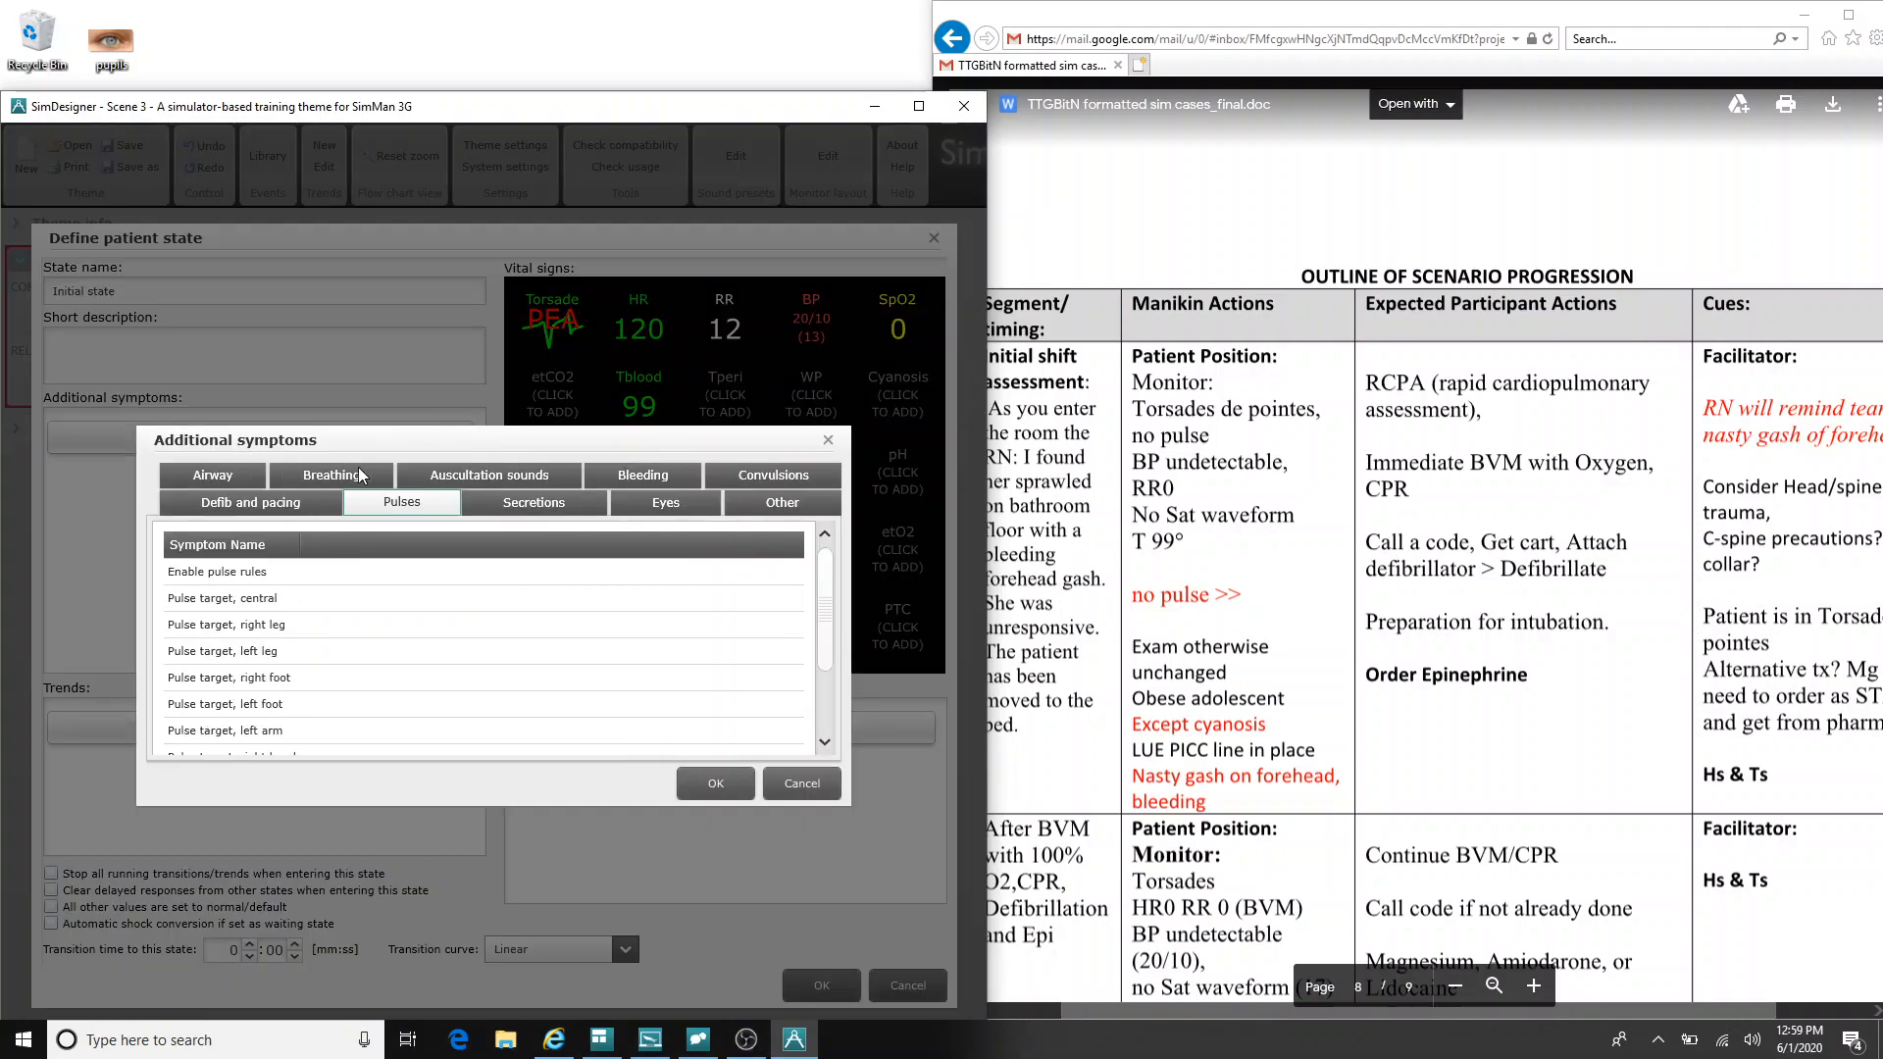
left_click(506, 569)
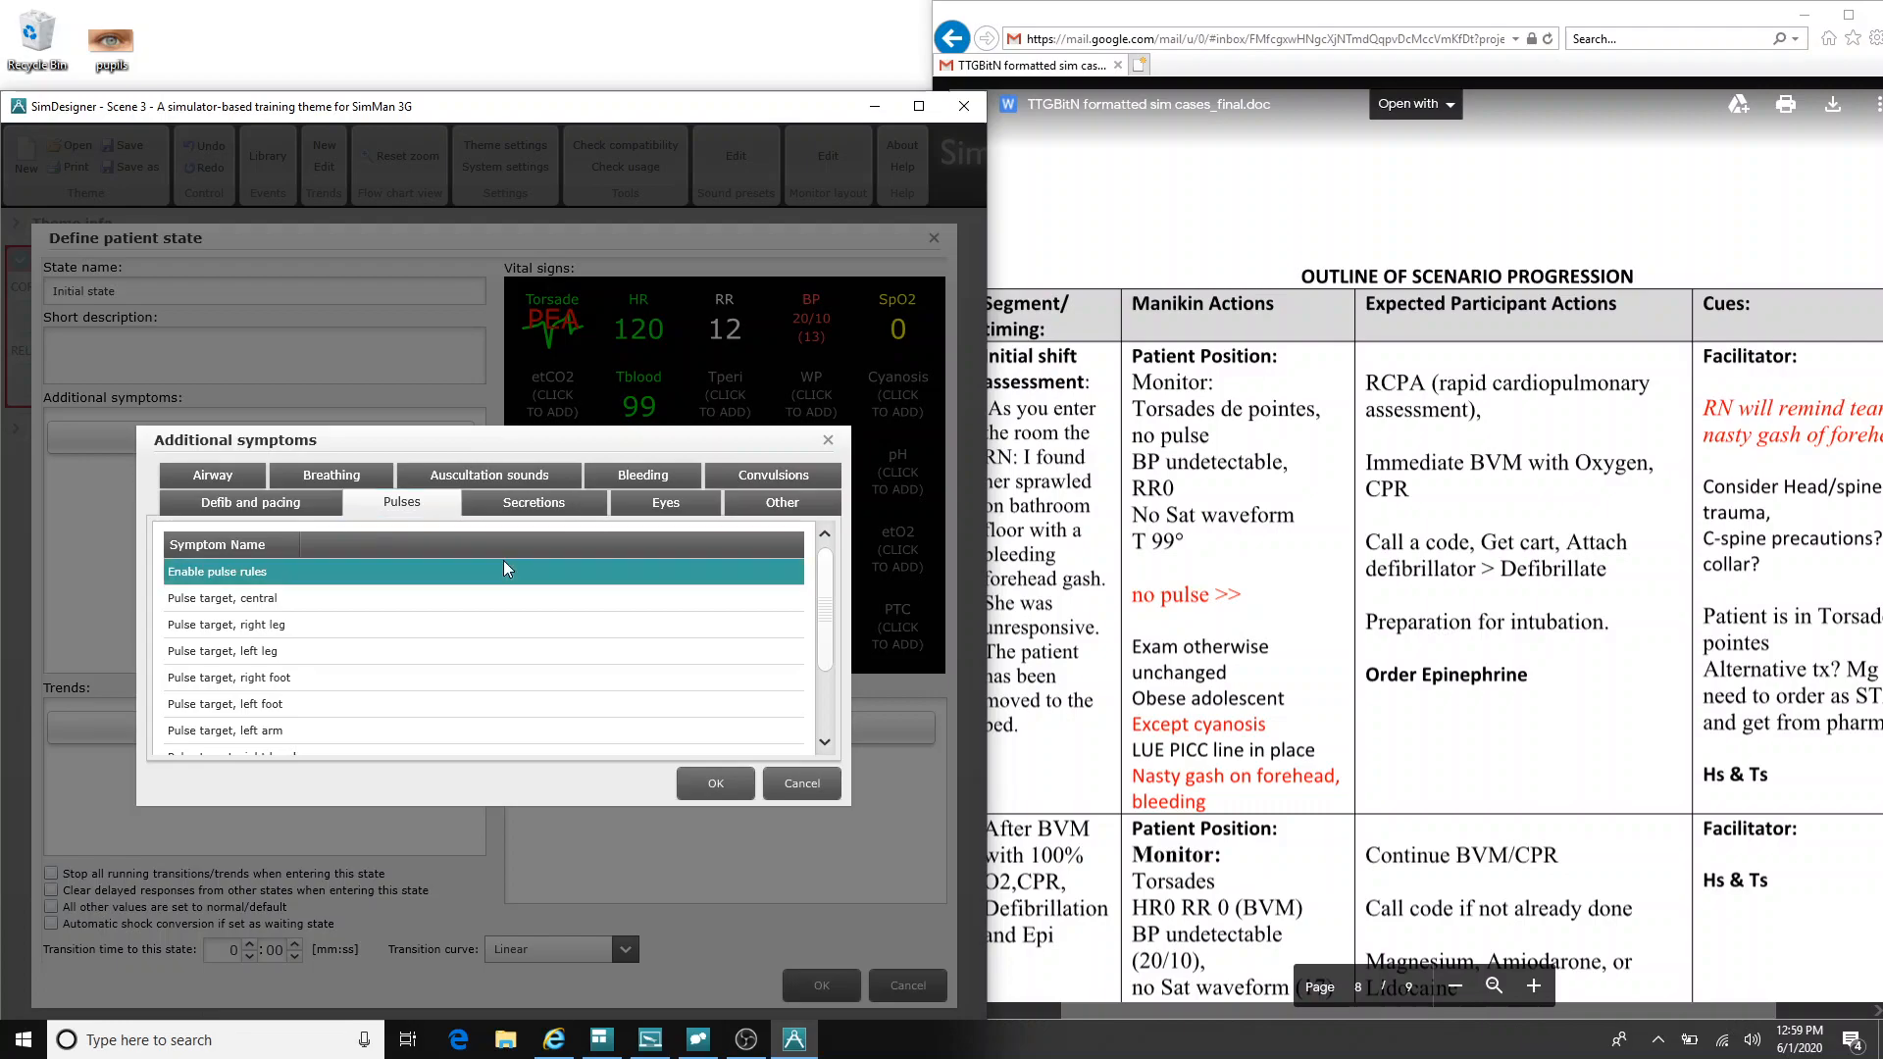
left_click(701, 778)
left_click(219, 435)
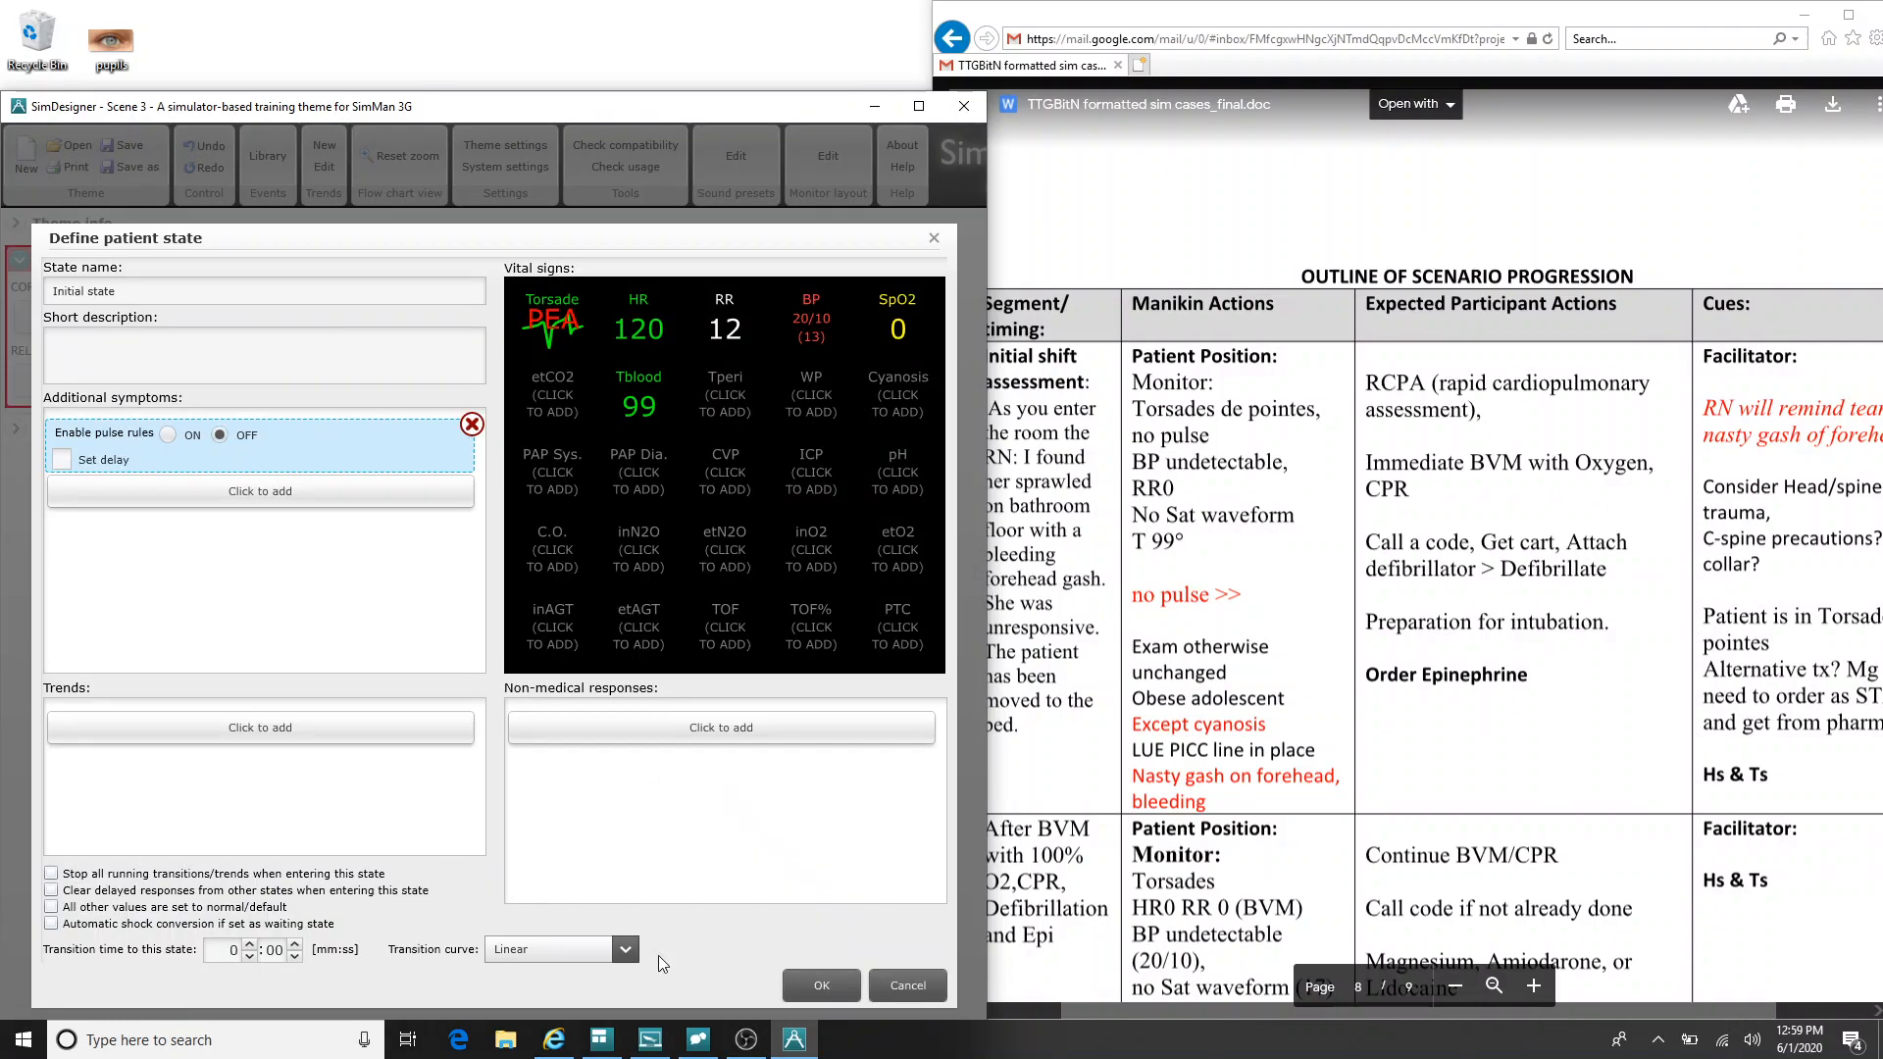
left_click(822, 985)
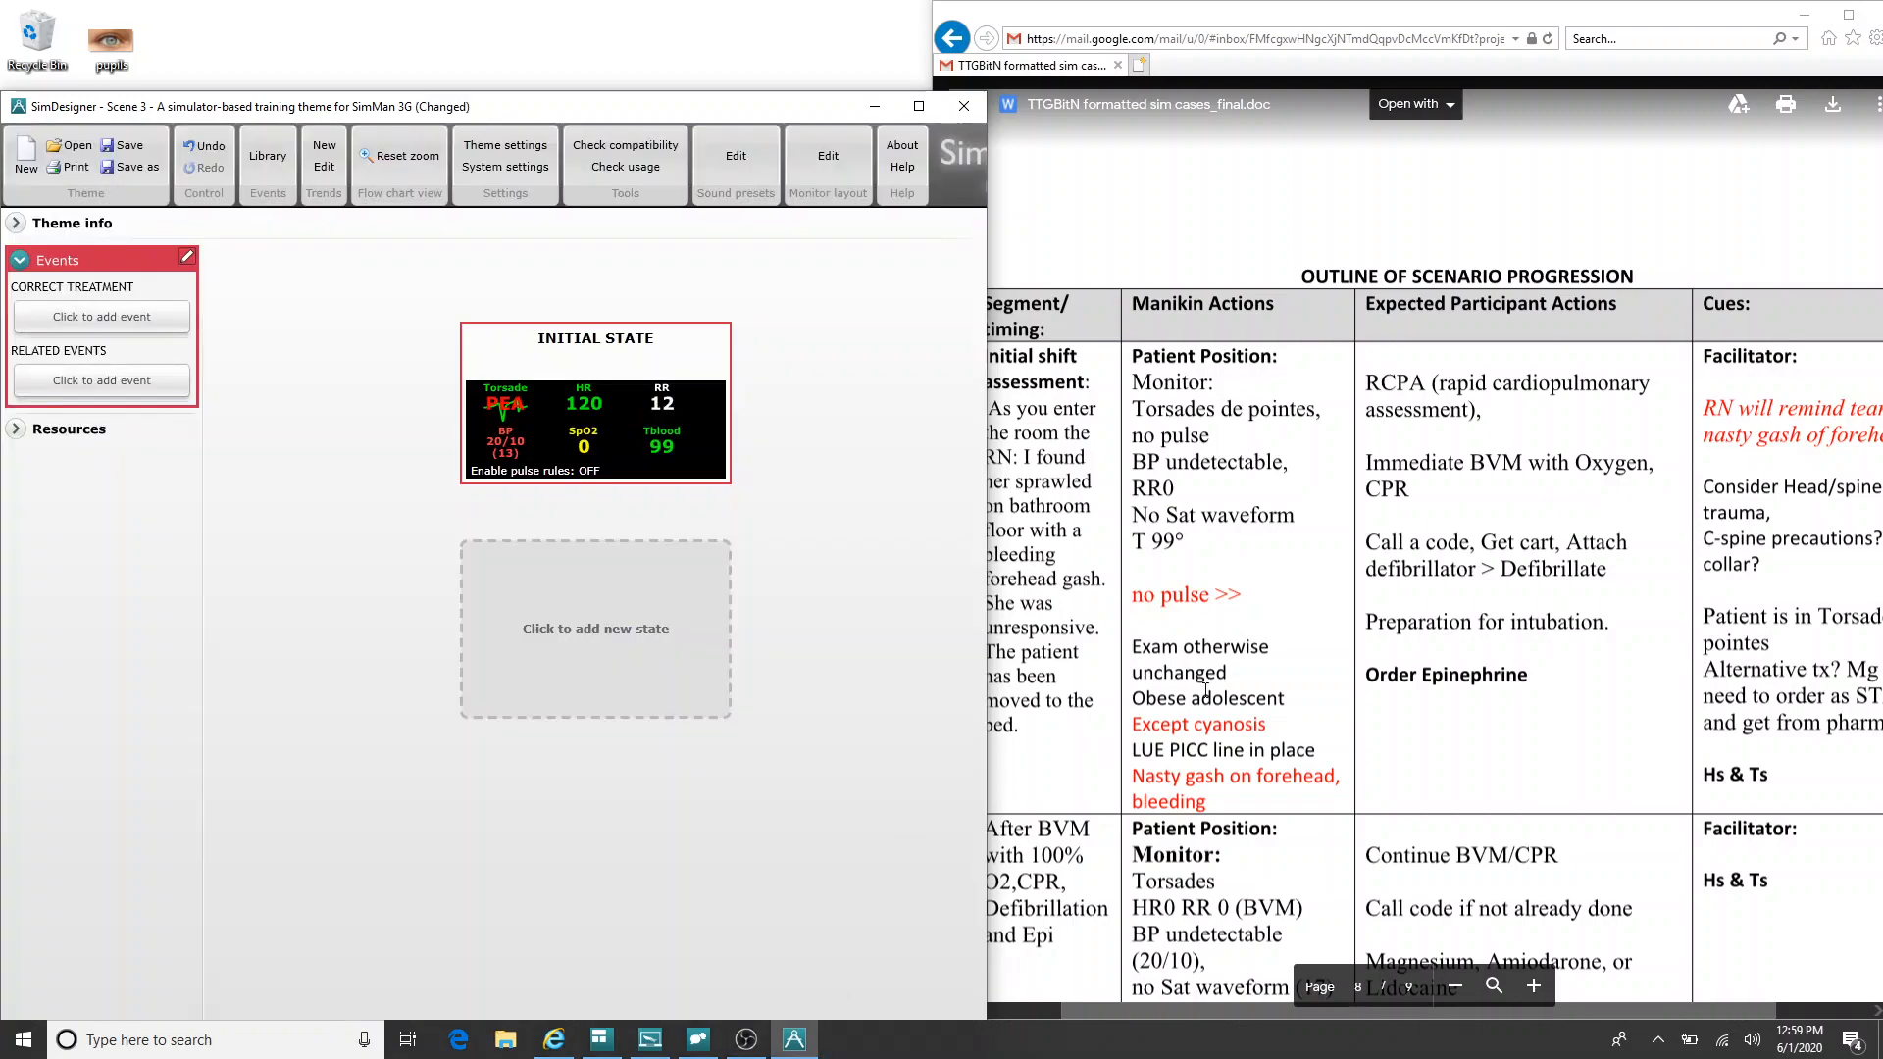
Step: Add a second patient state below the Initial state for the post-BVM stage of the scenario outline
left_click(1060, 240)
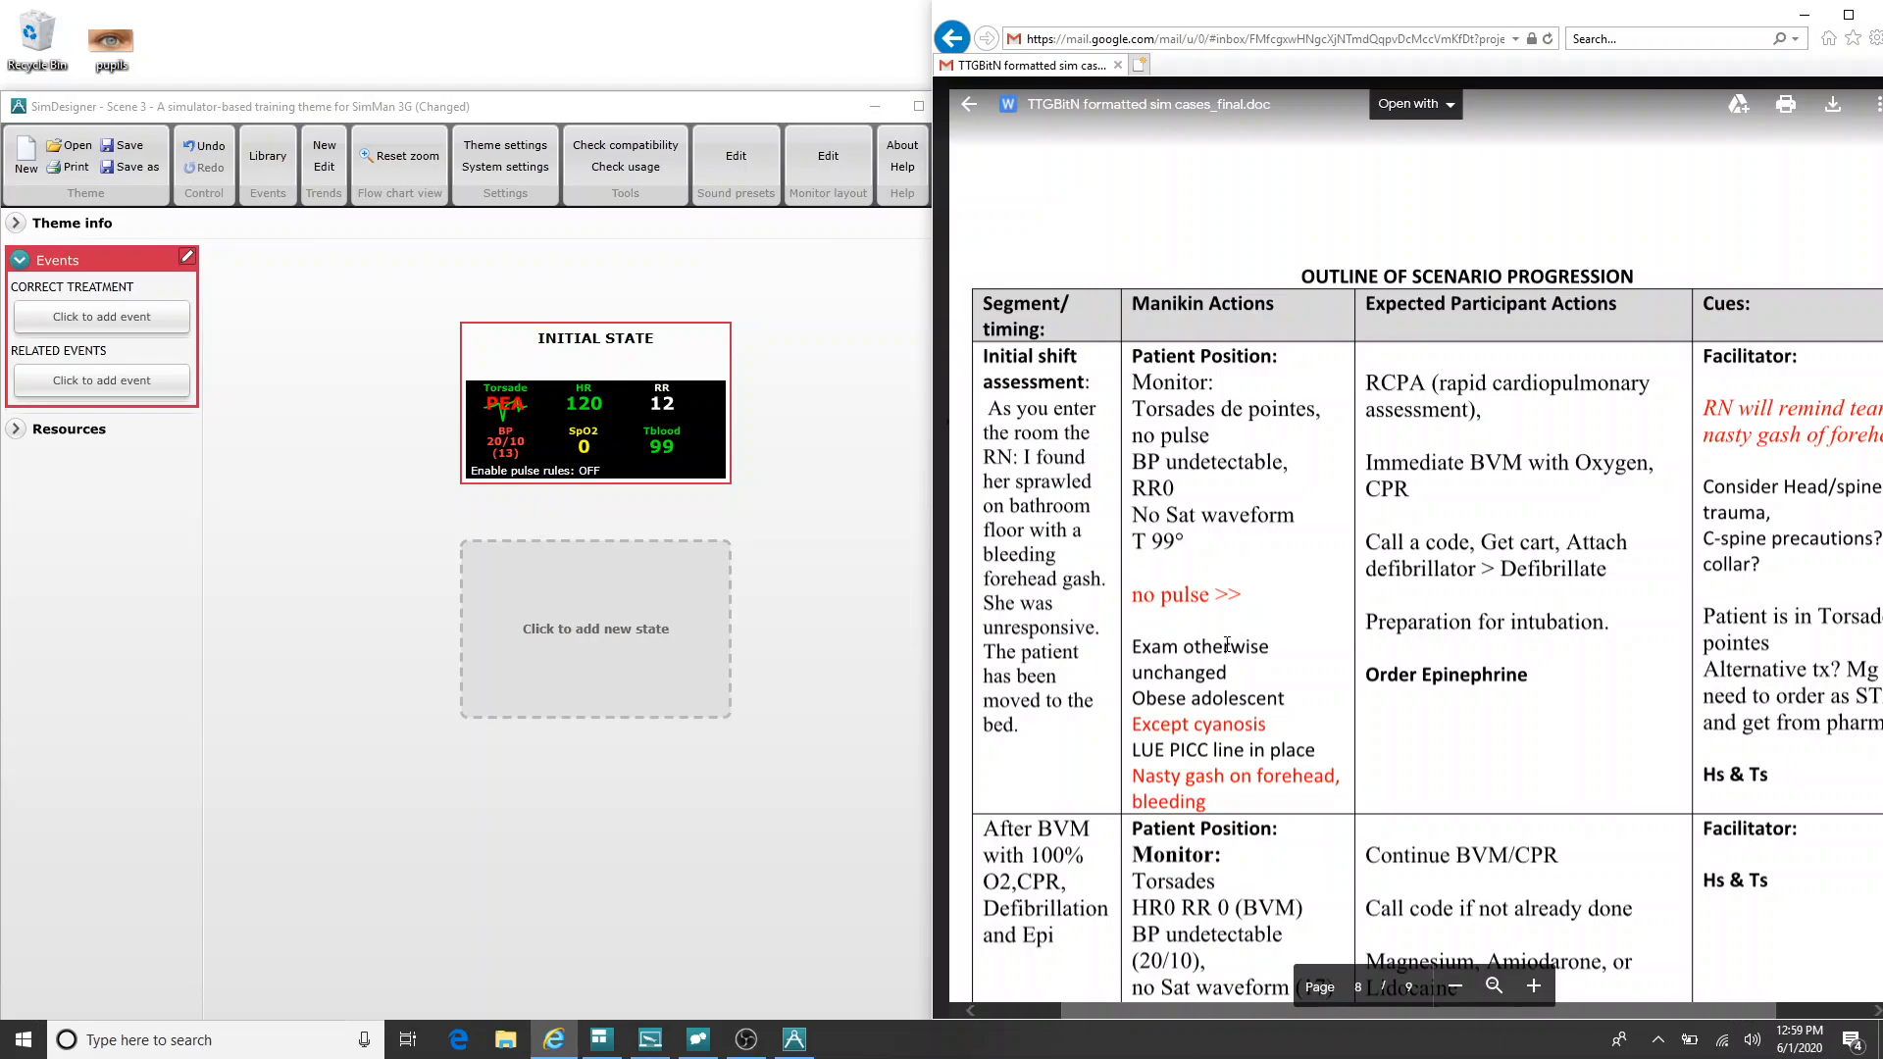
scroll(1666, 362, "down", 3)
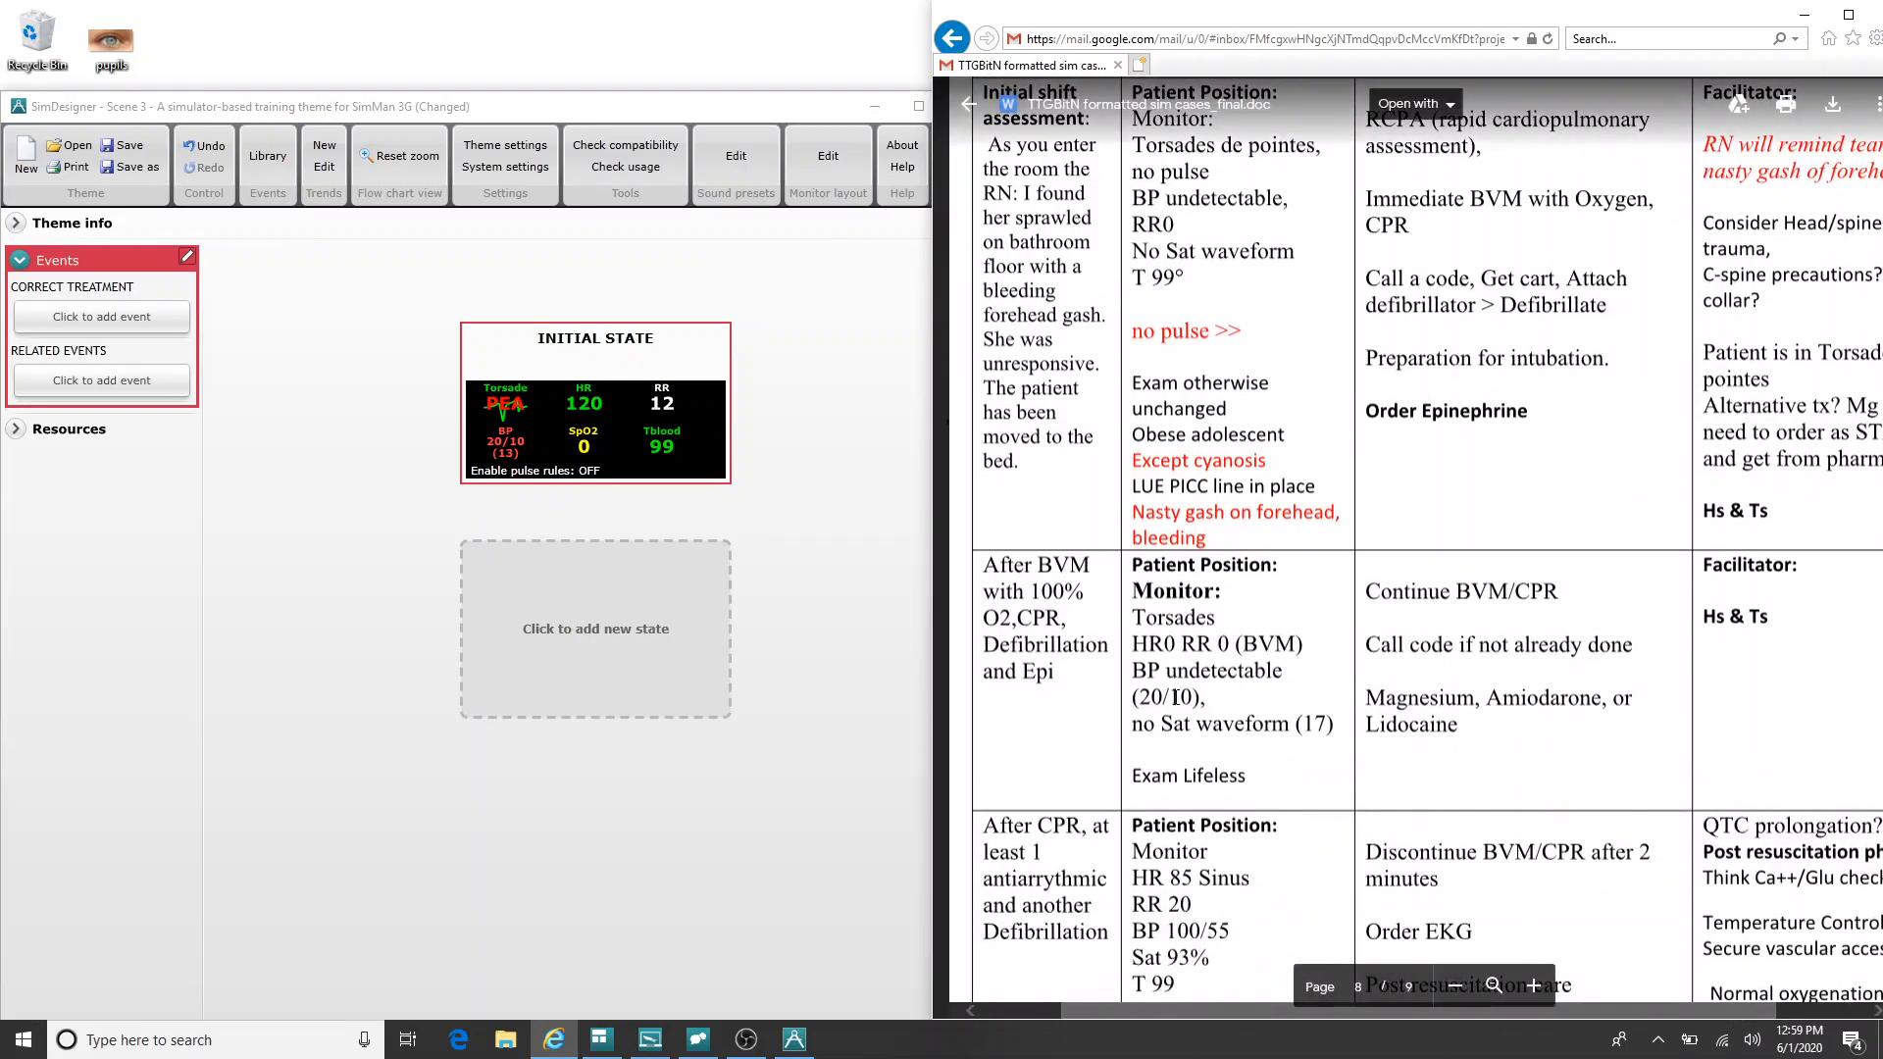
scroll(1214, 604, "down", 1)
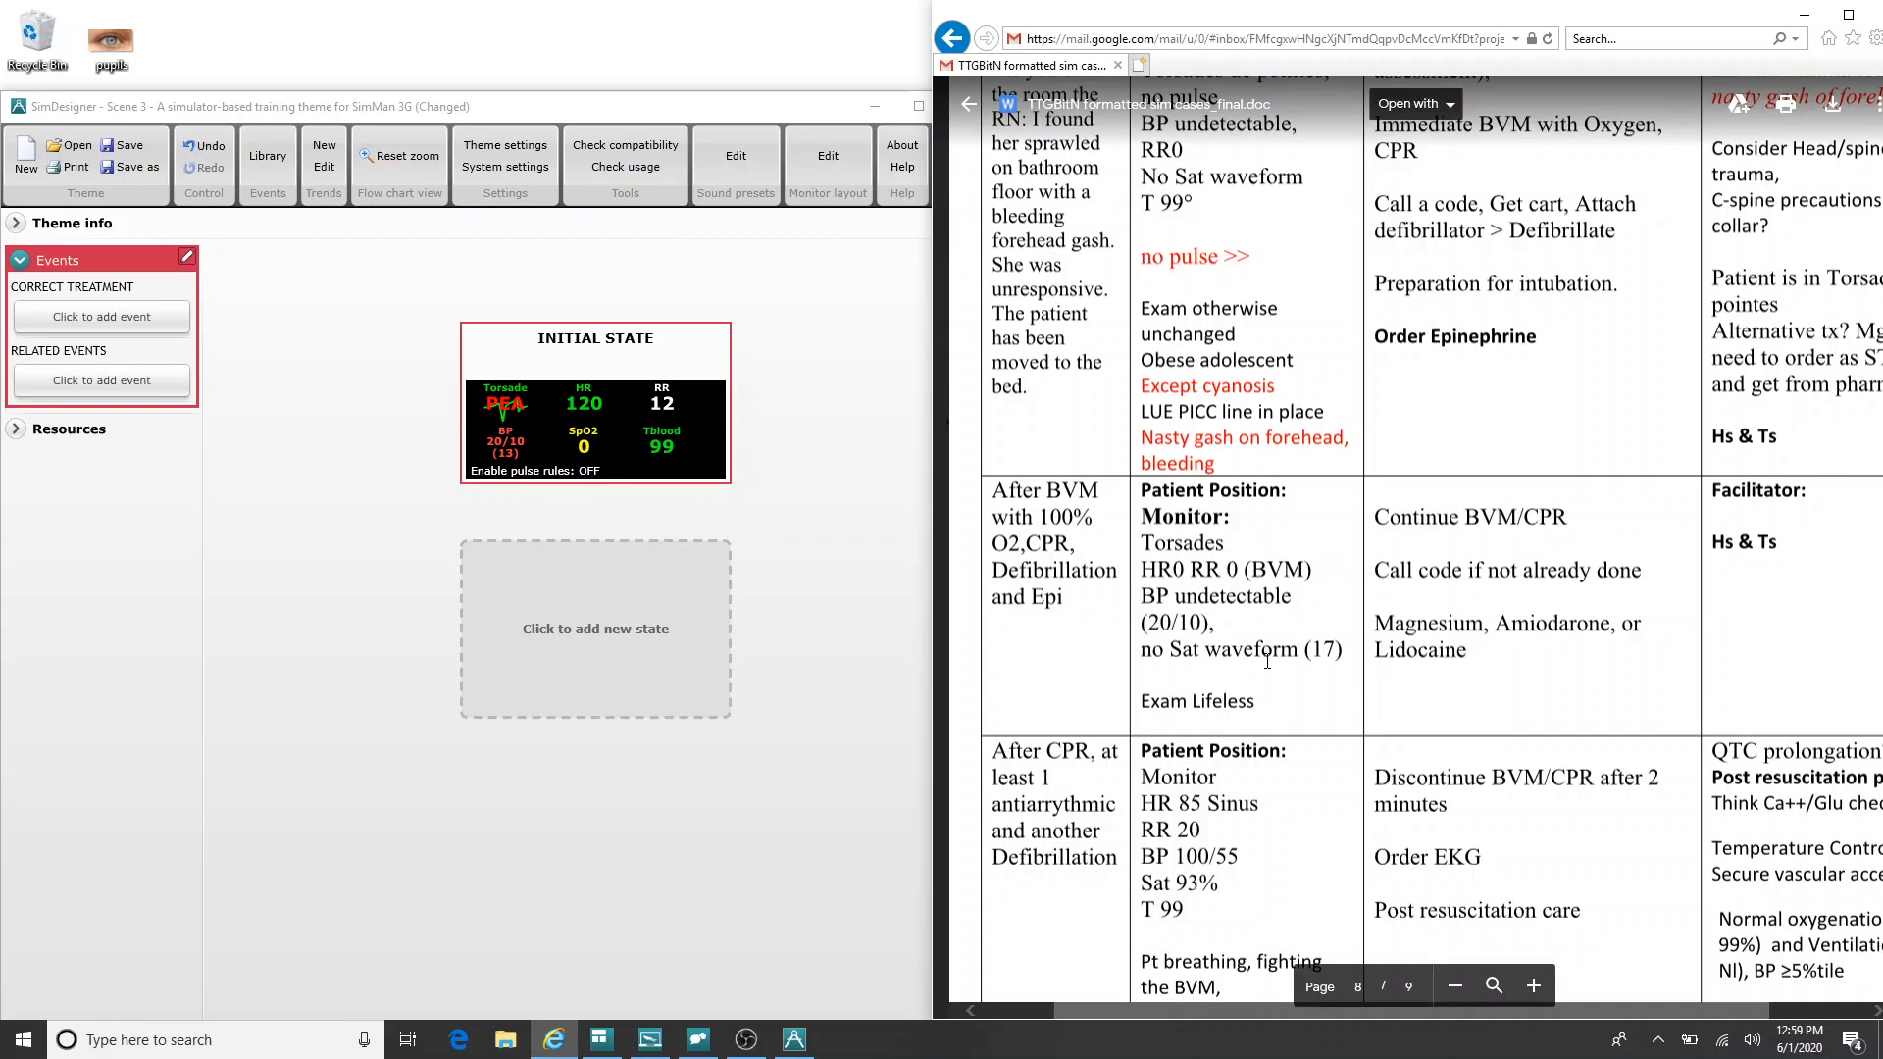
scroll(1250, 662, "down", 3)
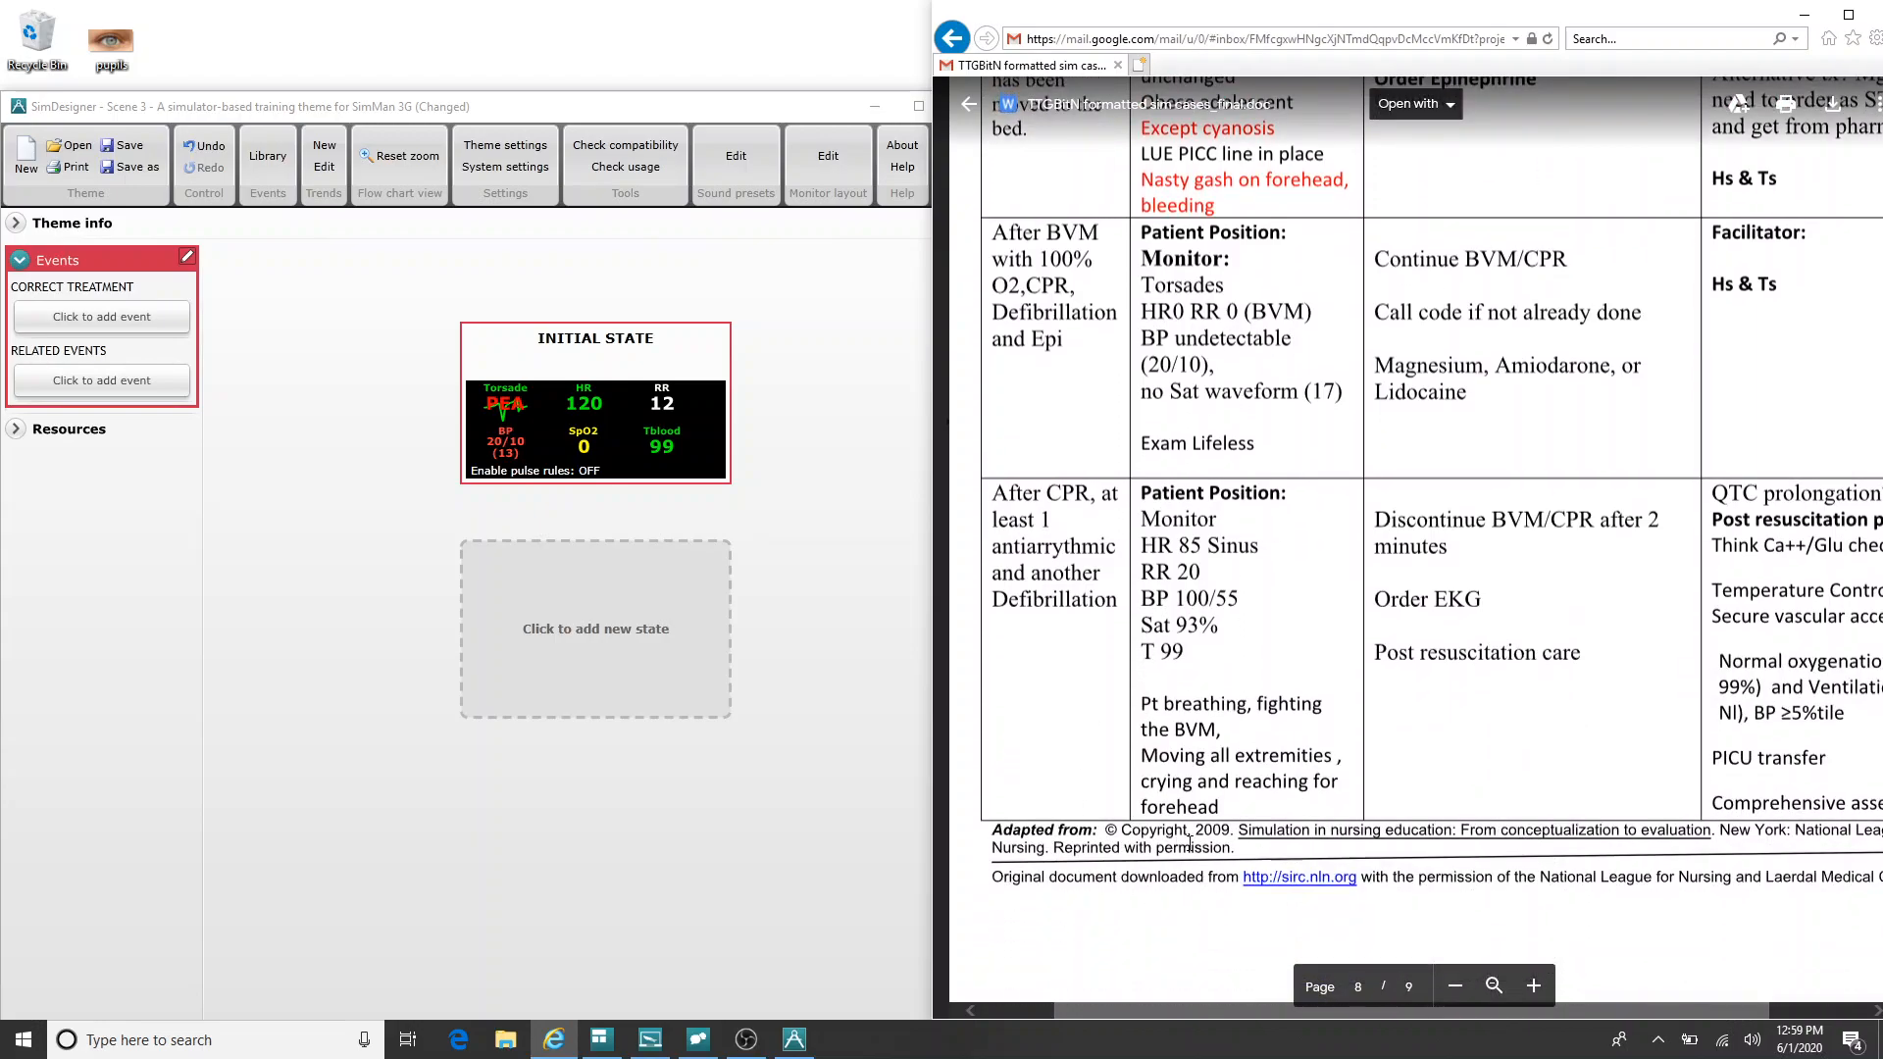
scroll(1219, 769, "up", 2)
scroll(1219, 743, "up", 1)
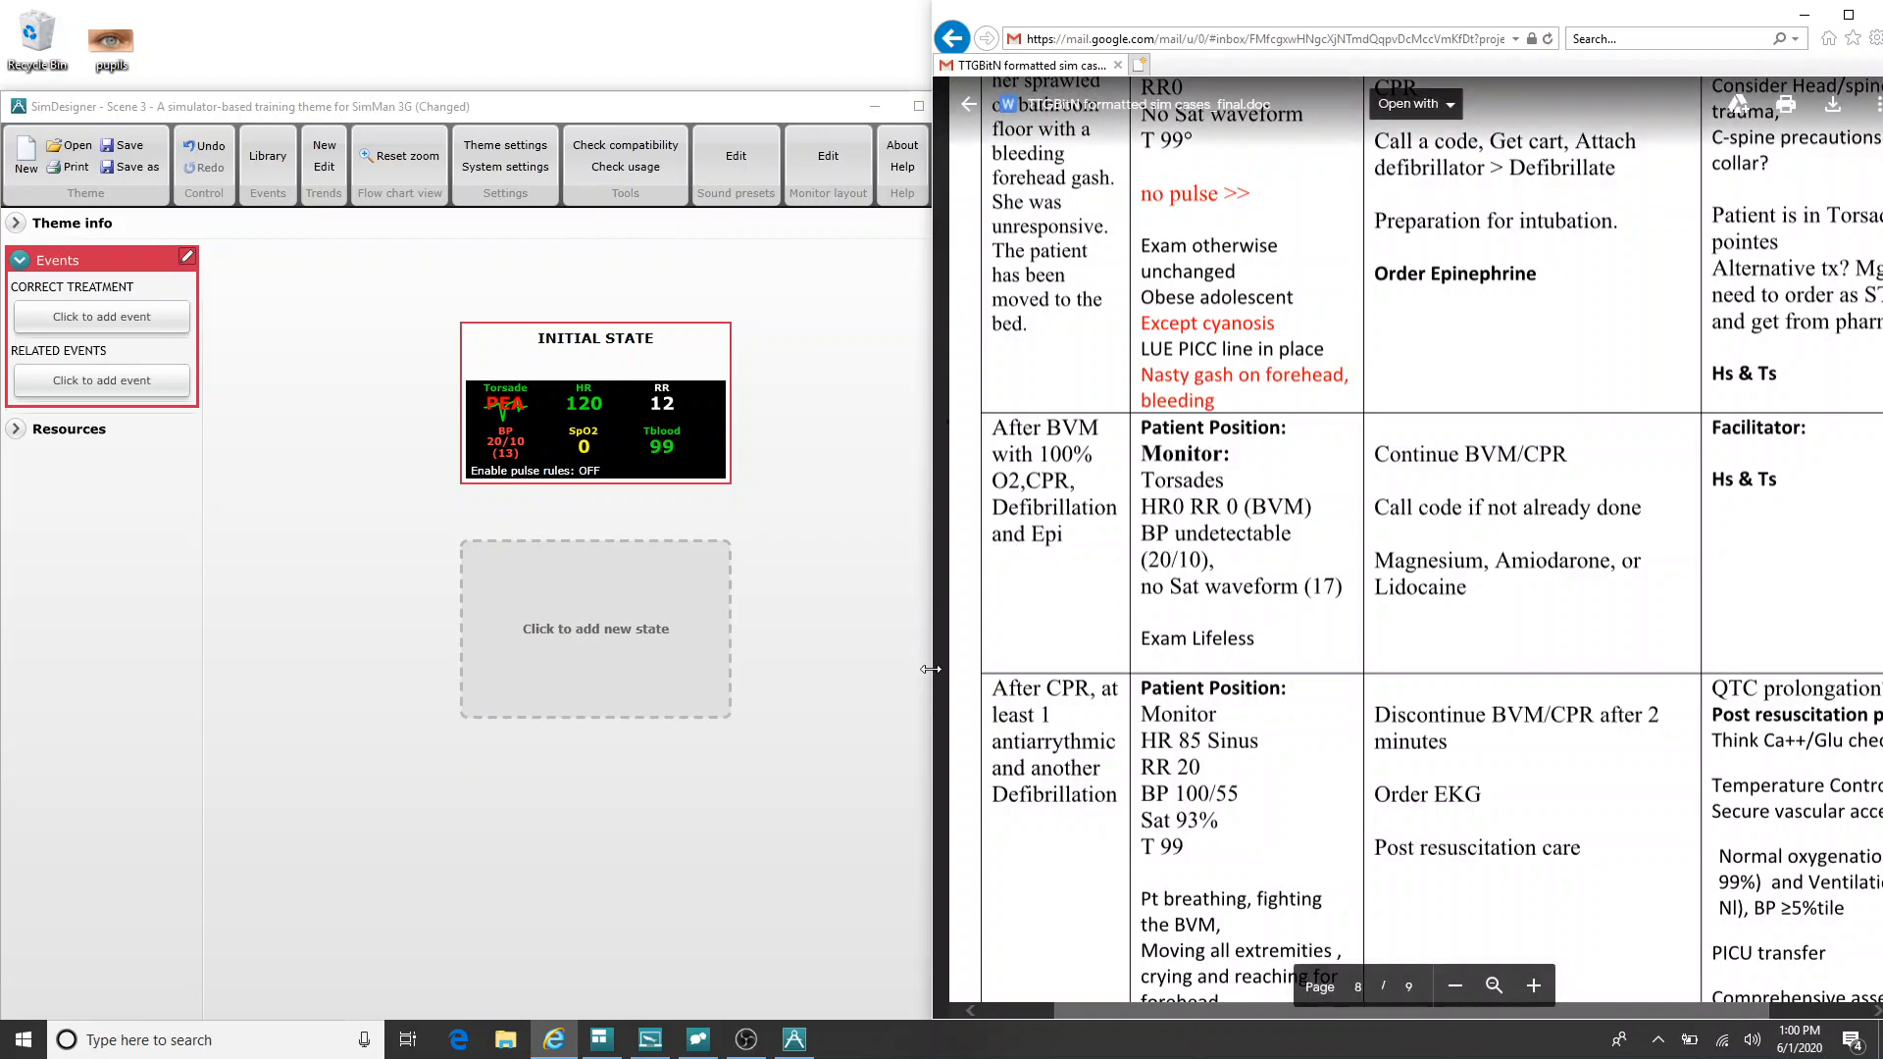
left_click(803, 616)
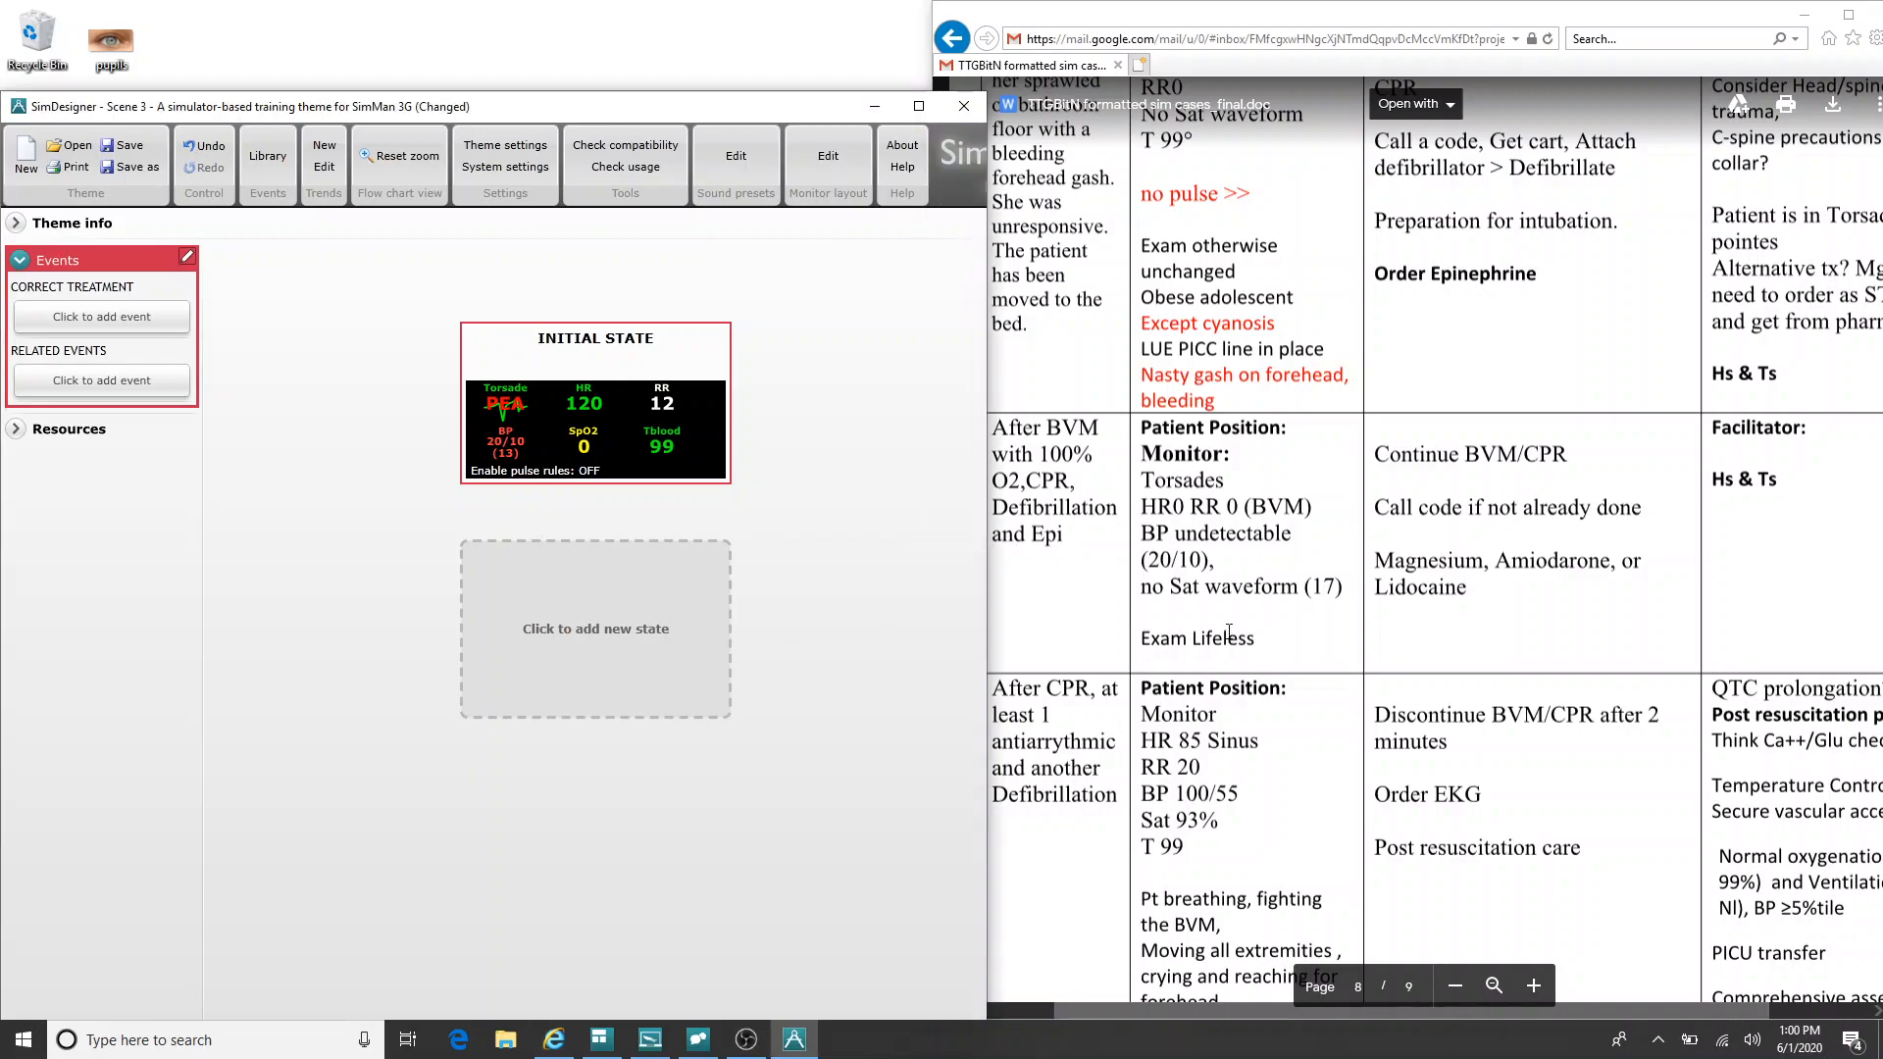
left_click(631, 636)
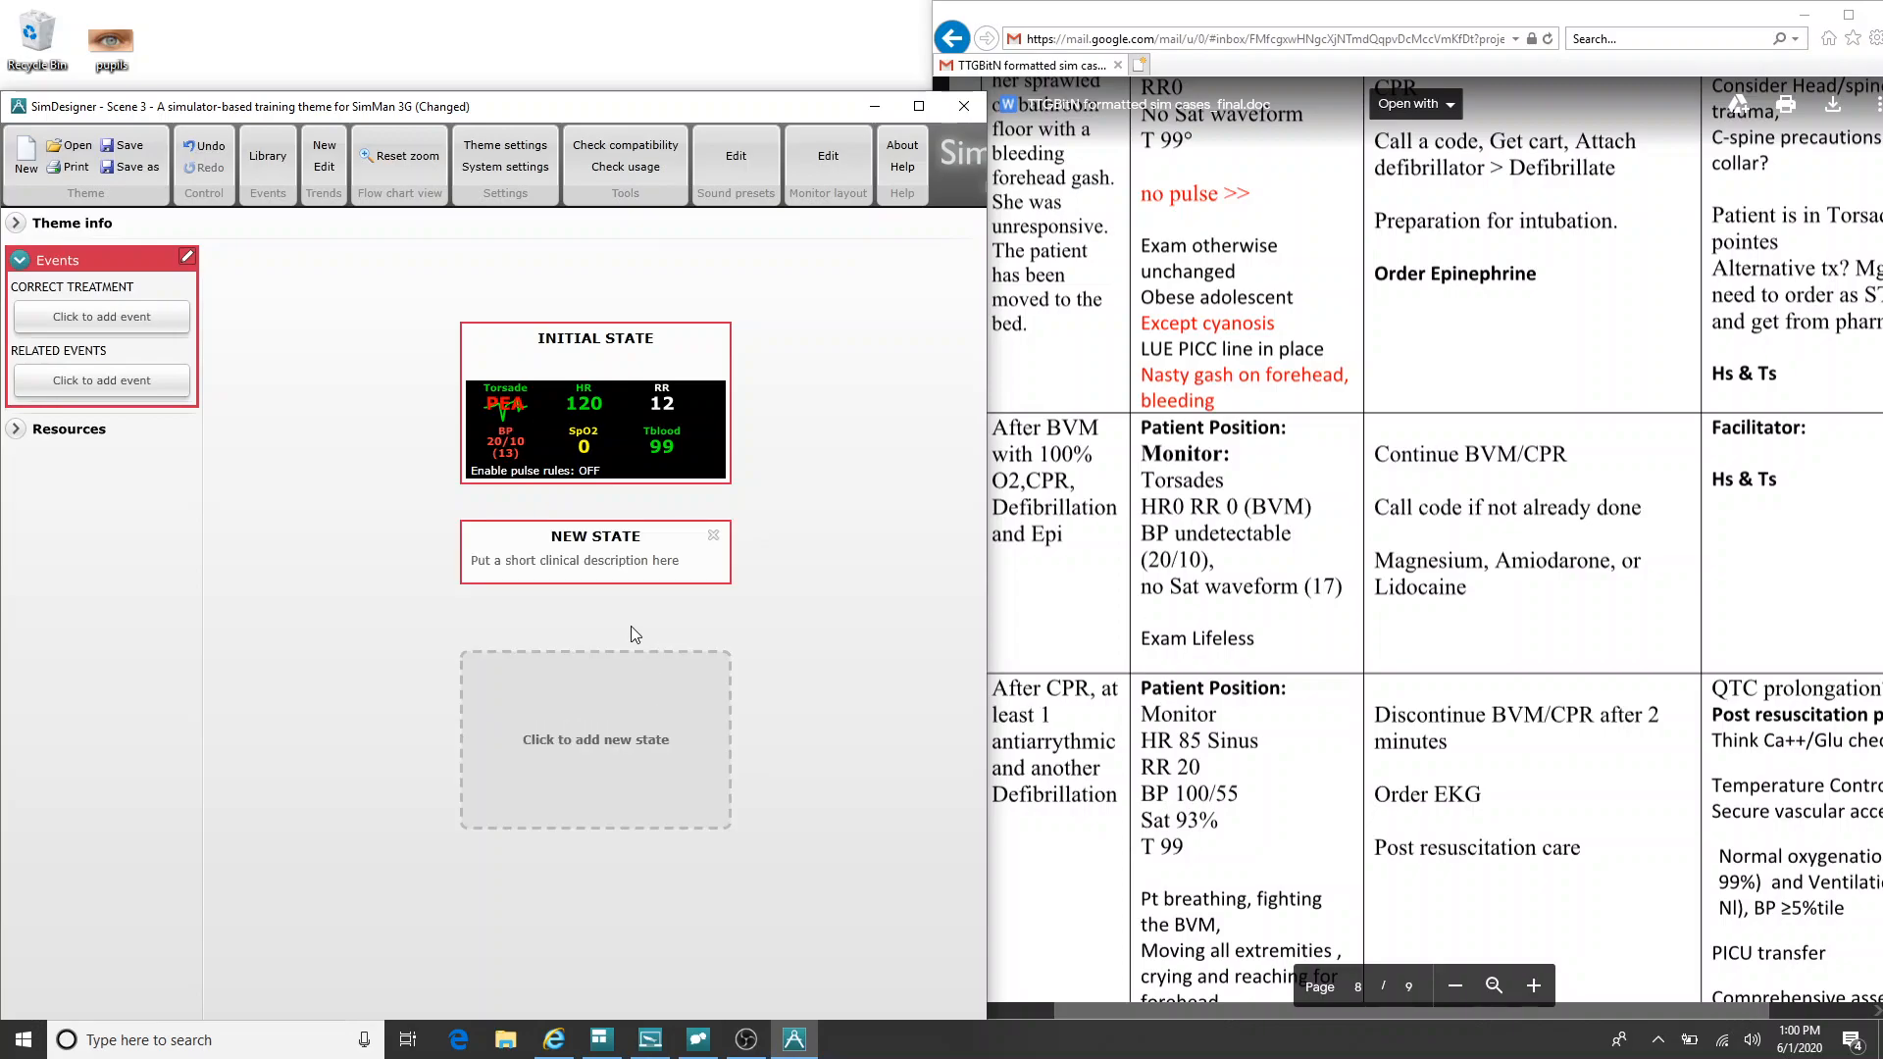
Step: Name the new state "After BVM with 100% O2"
left_click(590, 575)
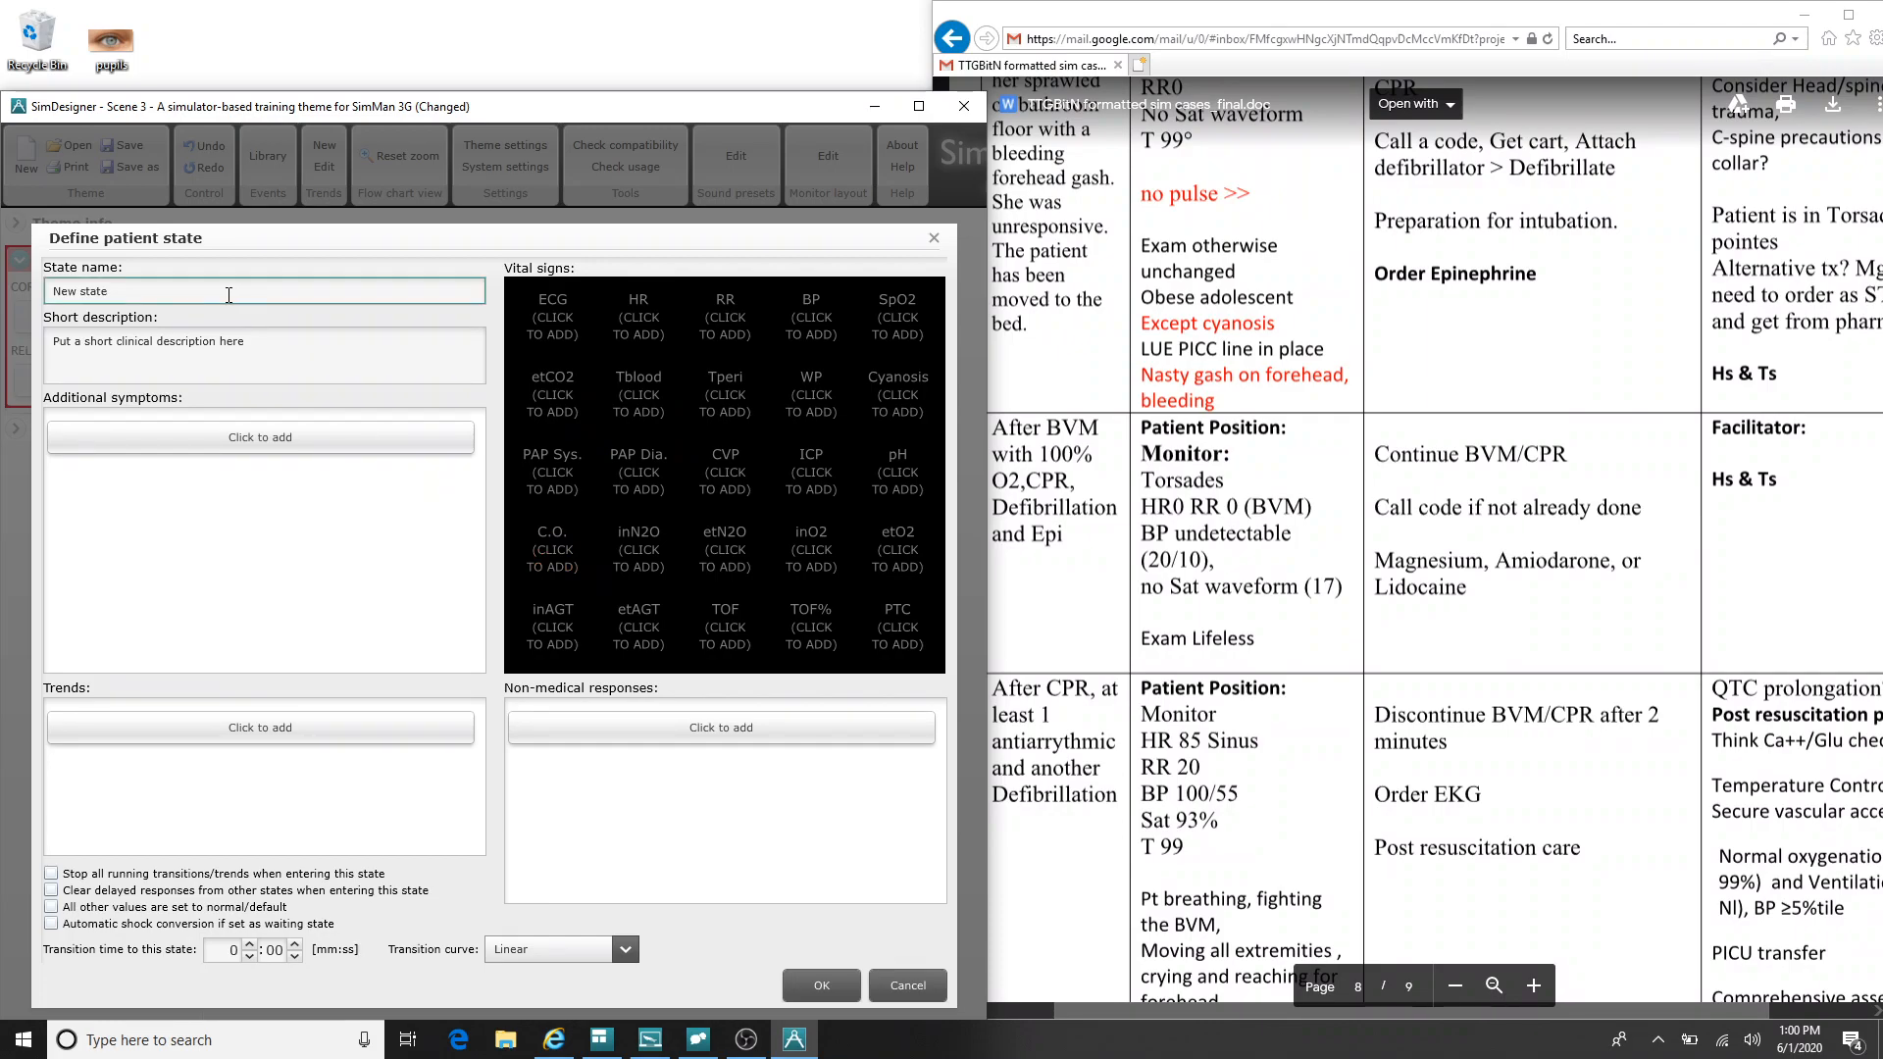
left_click_drag(236, 292, 3, 289)
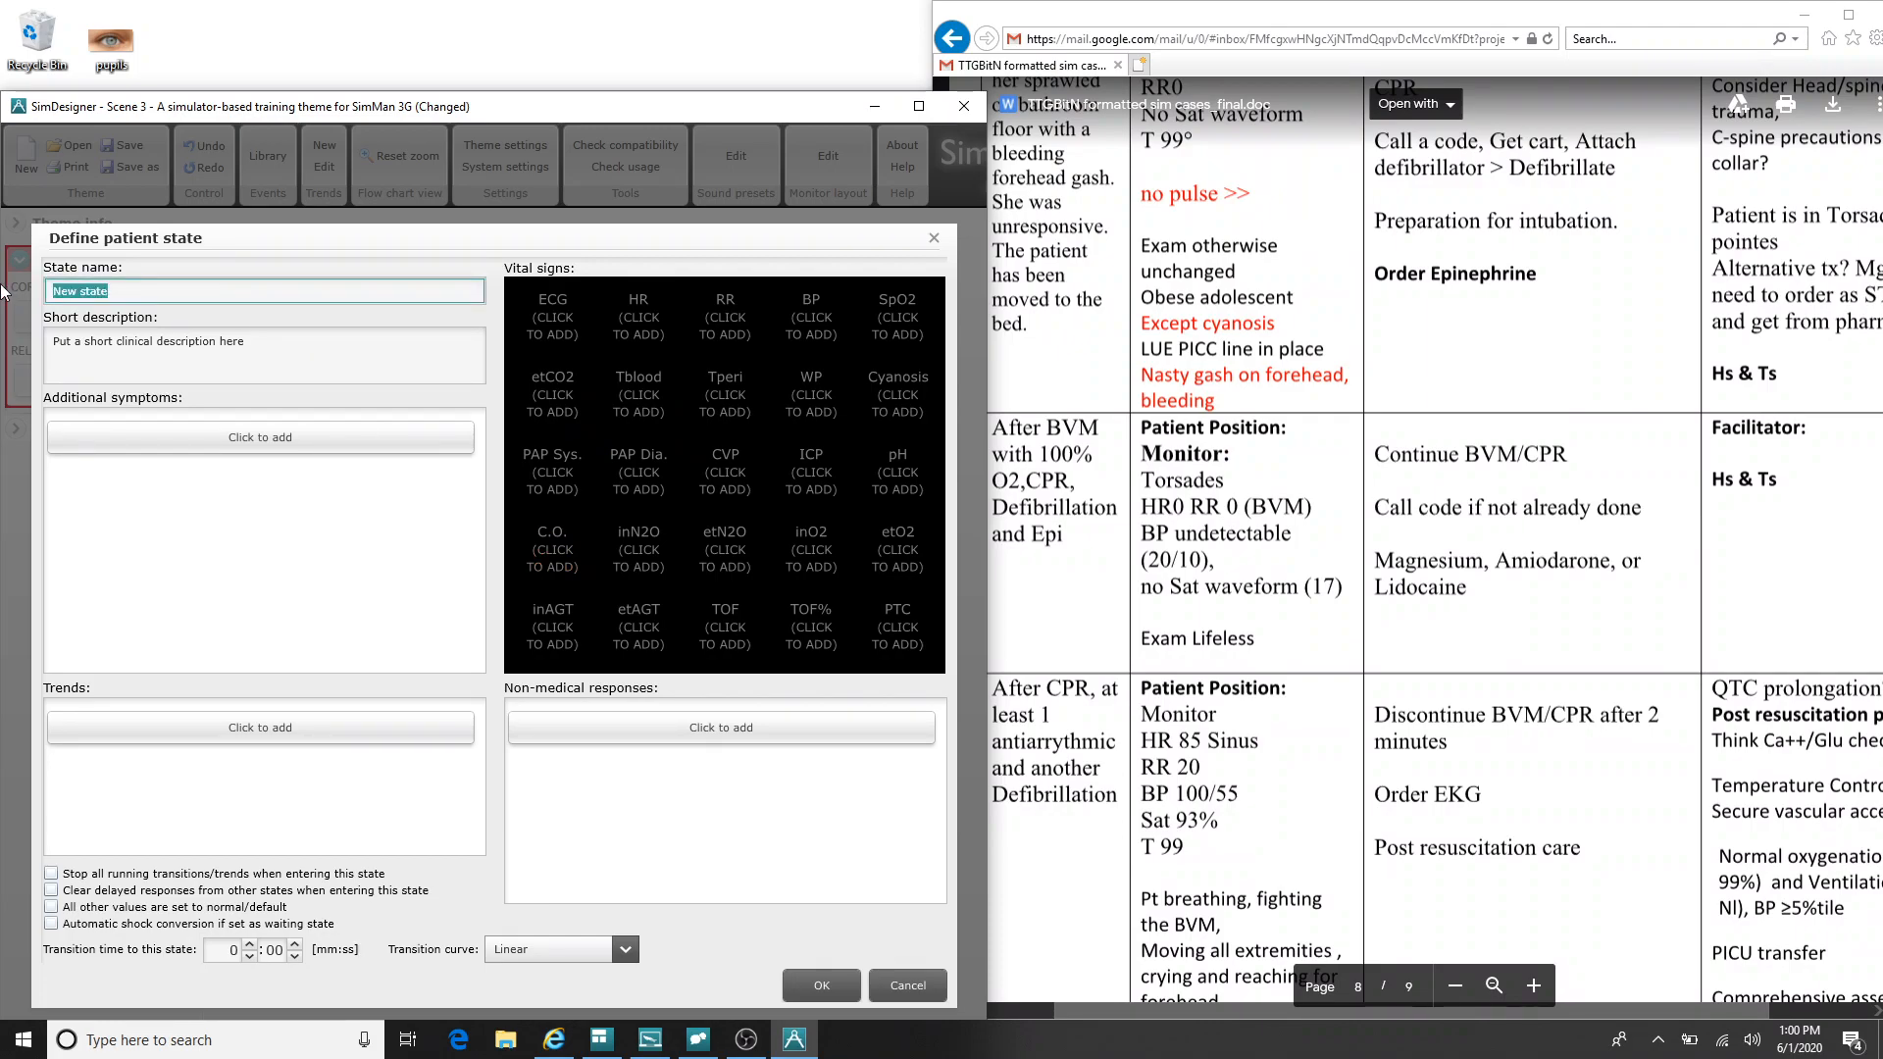
type("After")
type("BVM with 100% O2")
Step: Set the After BVM state's ECG rhythm to Torsade de Pointes with PEA
left_click(569, 331)
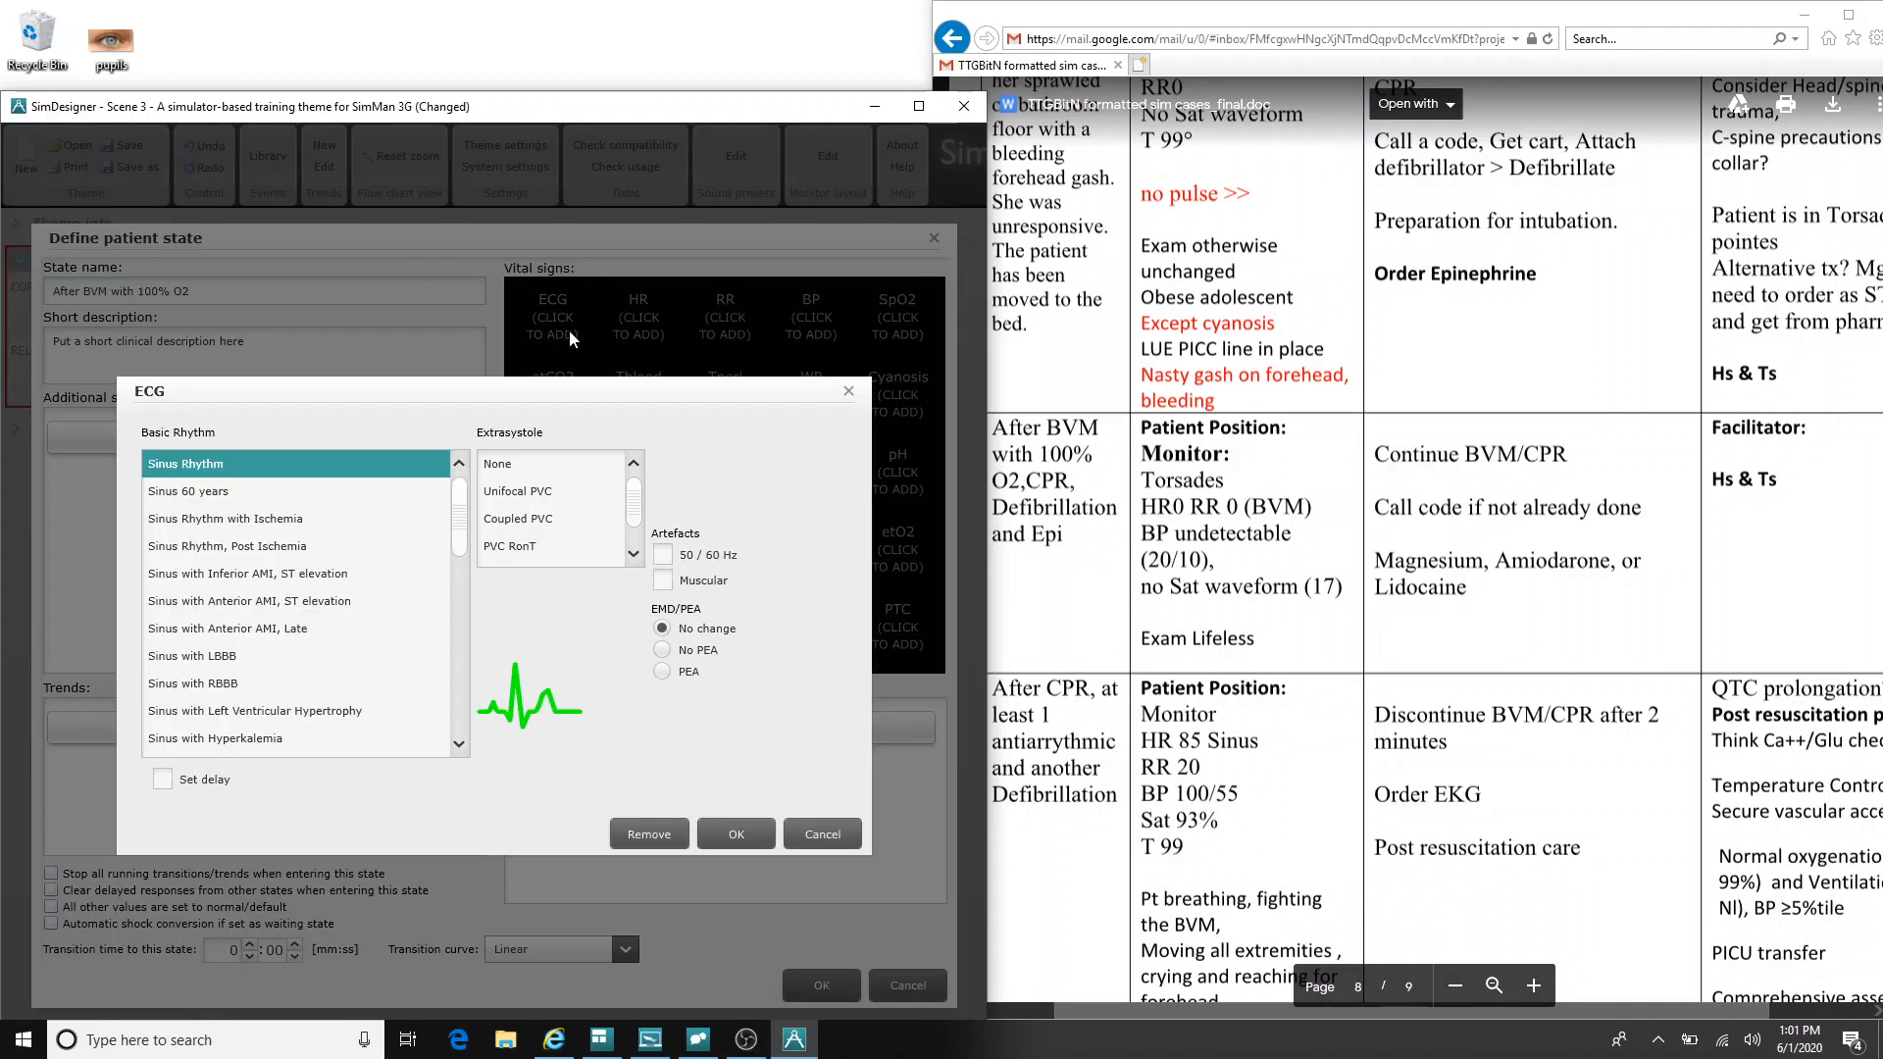
scroll(445, 750, "down", 5)
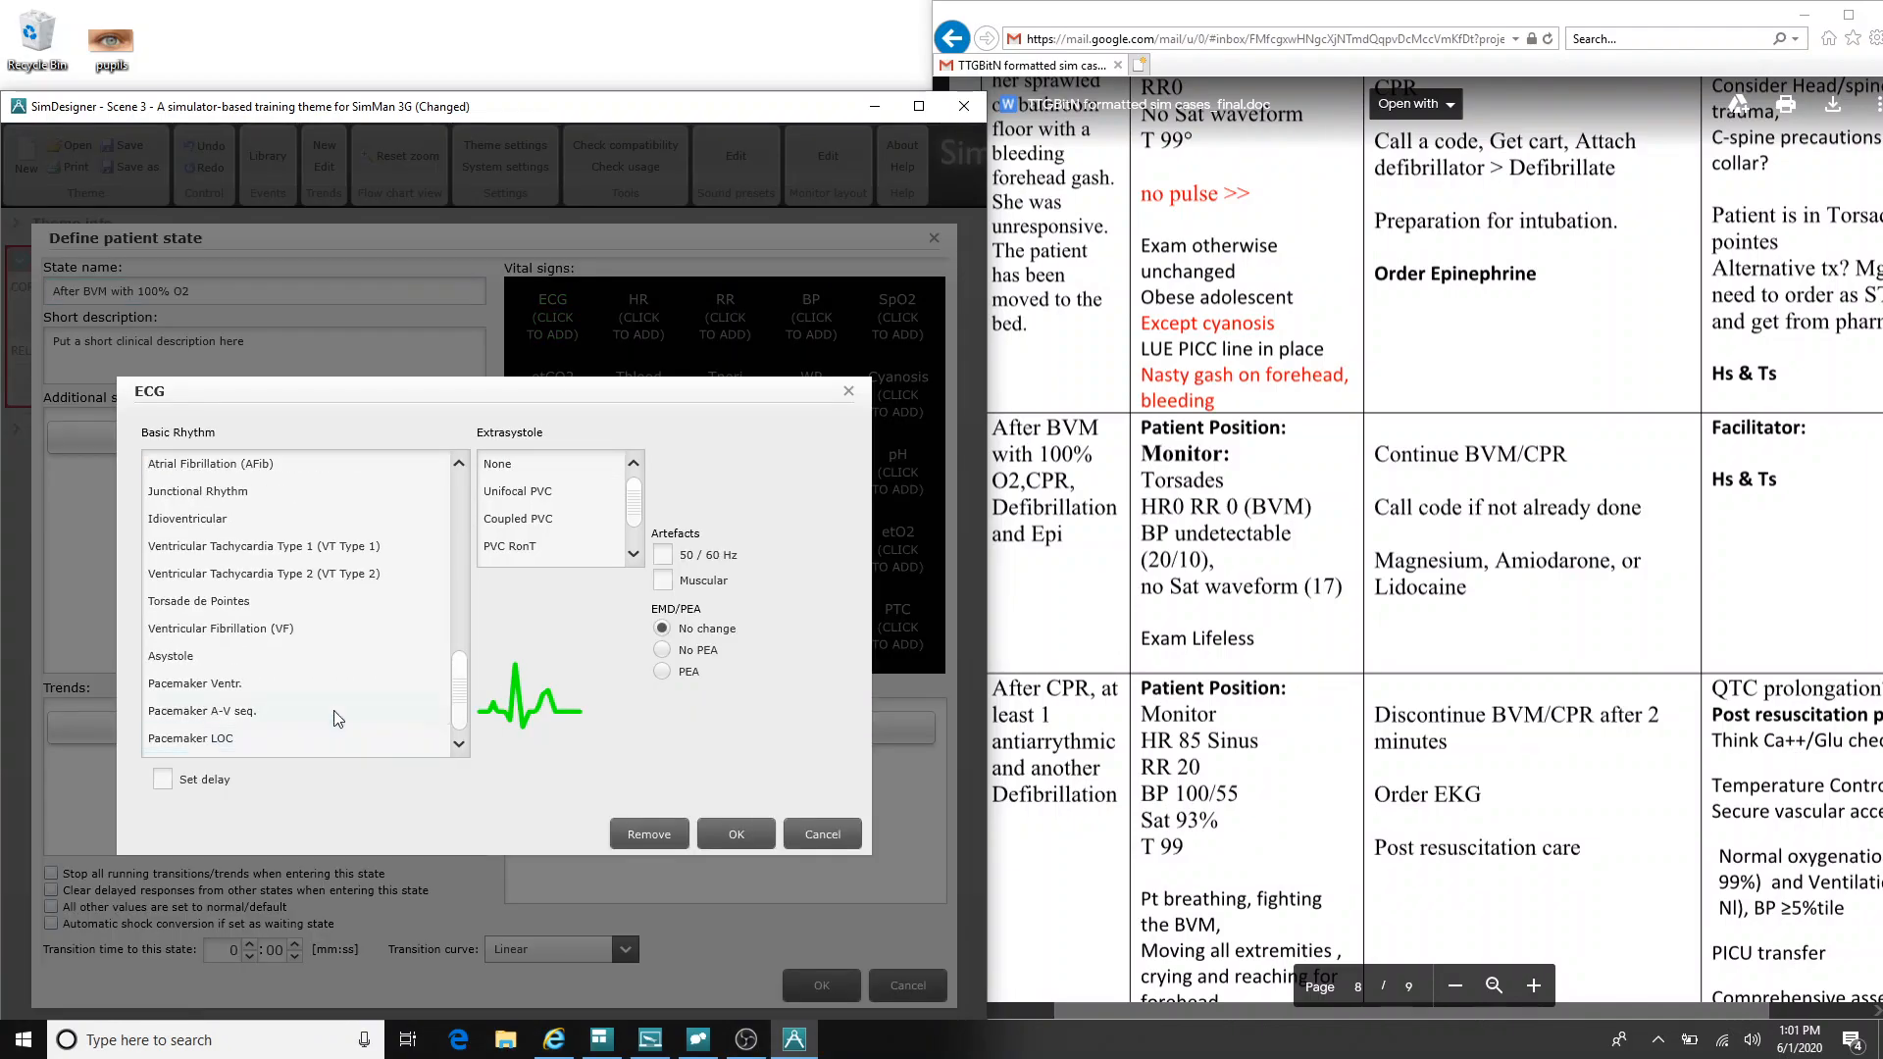
left_click(318, 606)
left_click(664, 670)
left_click(714, 836)
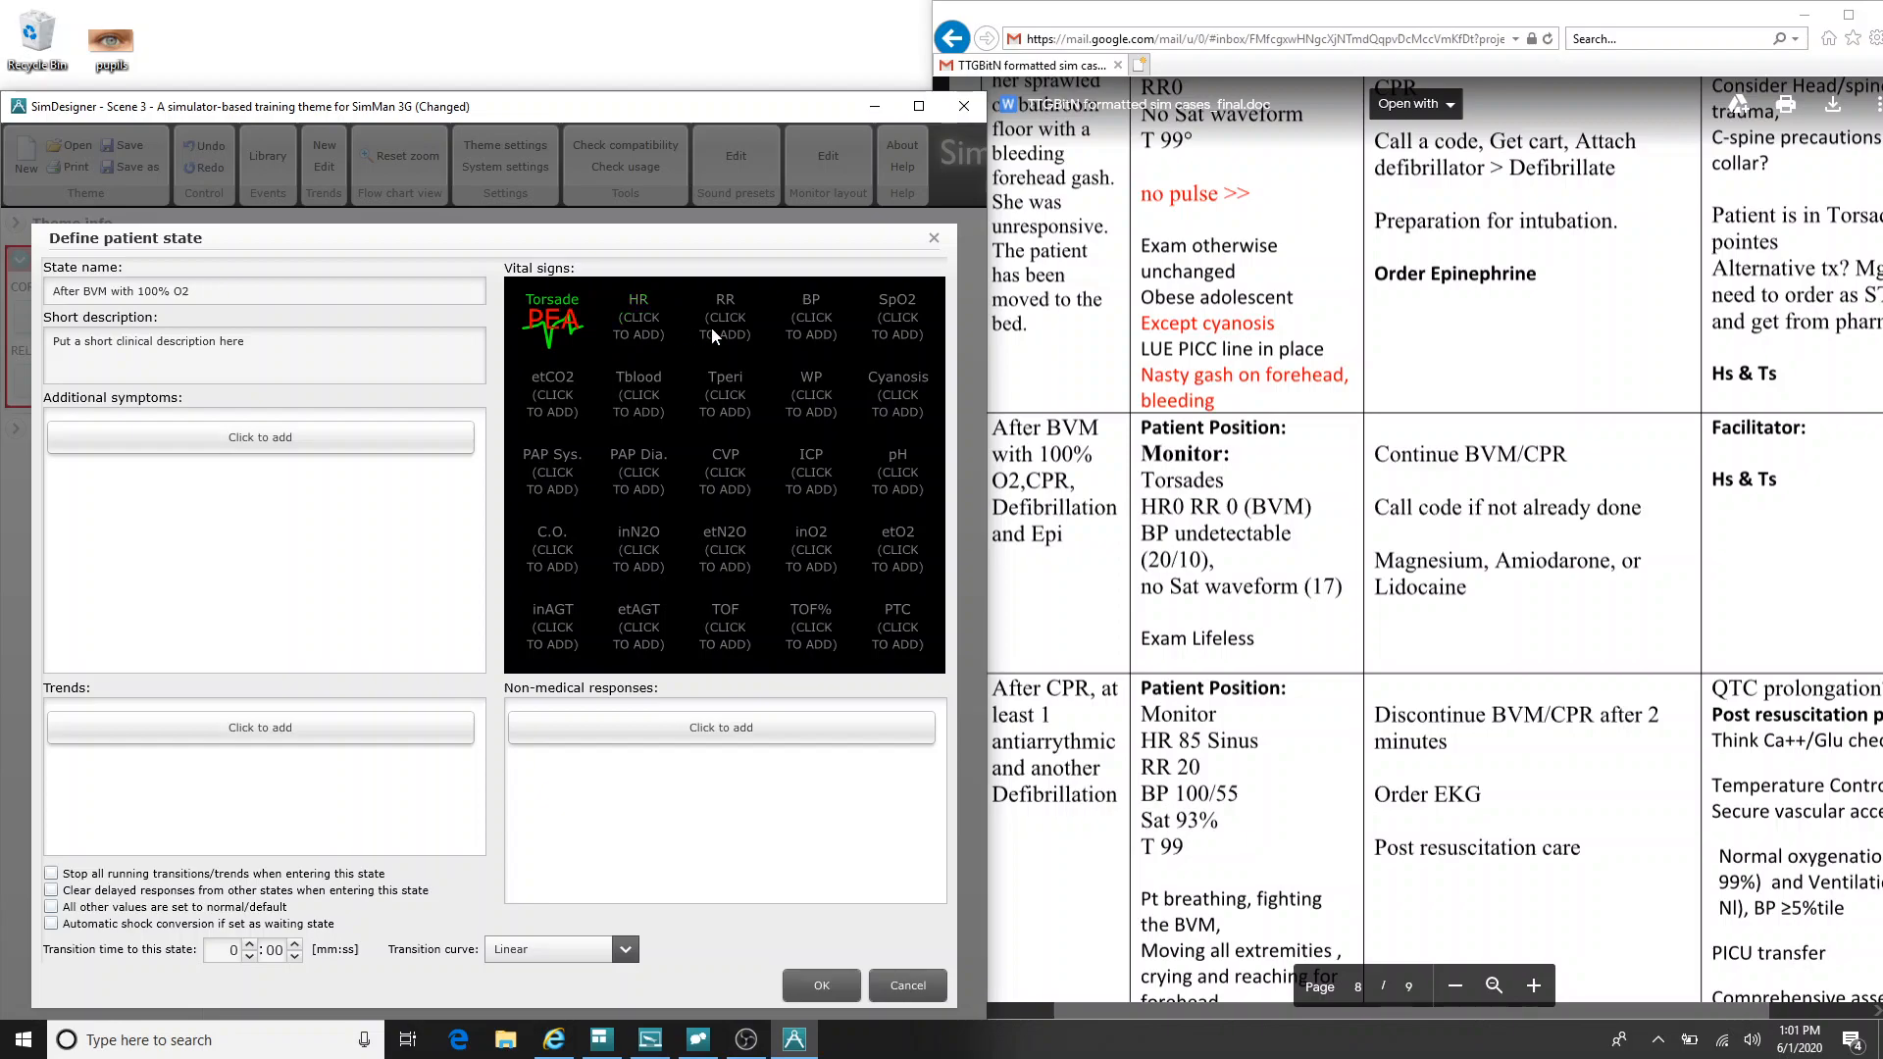
Step: Set the After BVM state's heart rate to 120 bpm
left_click(648, 325)
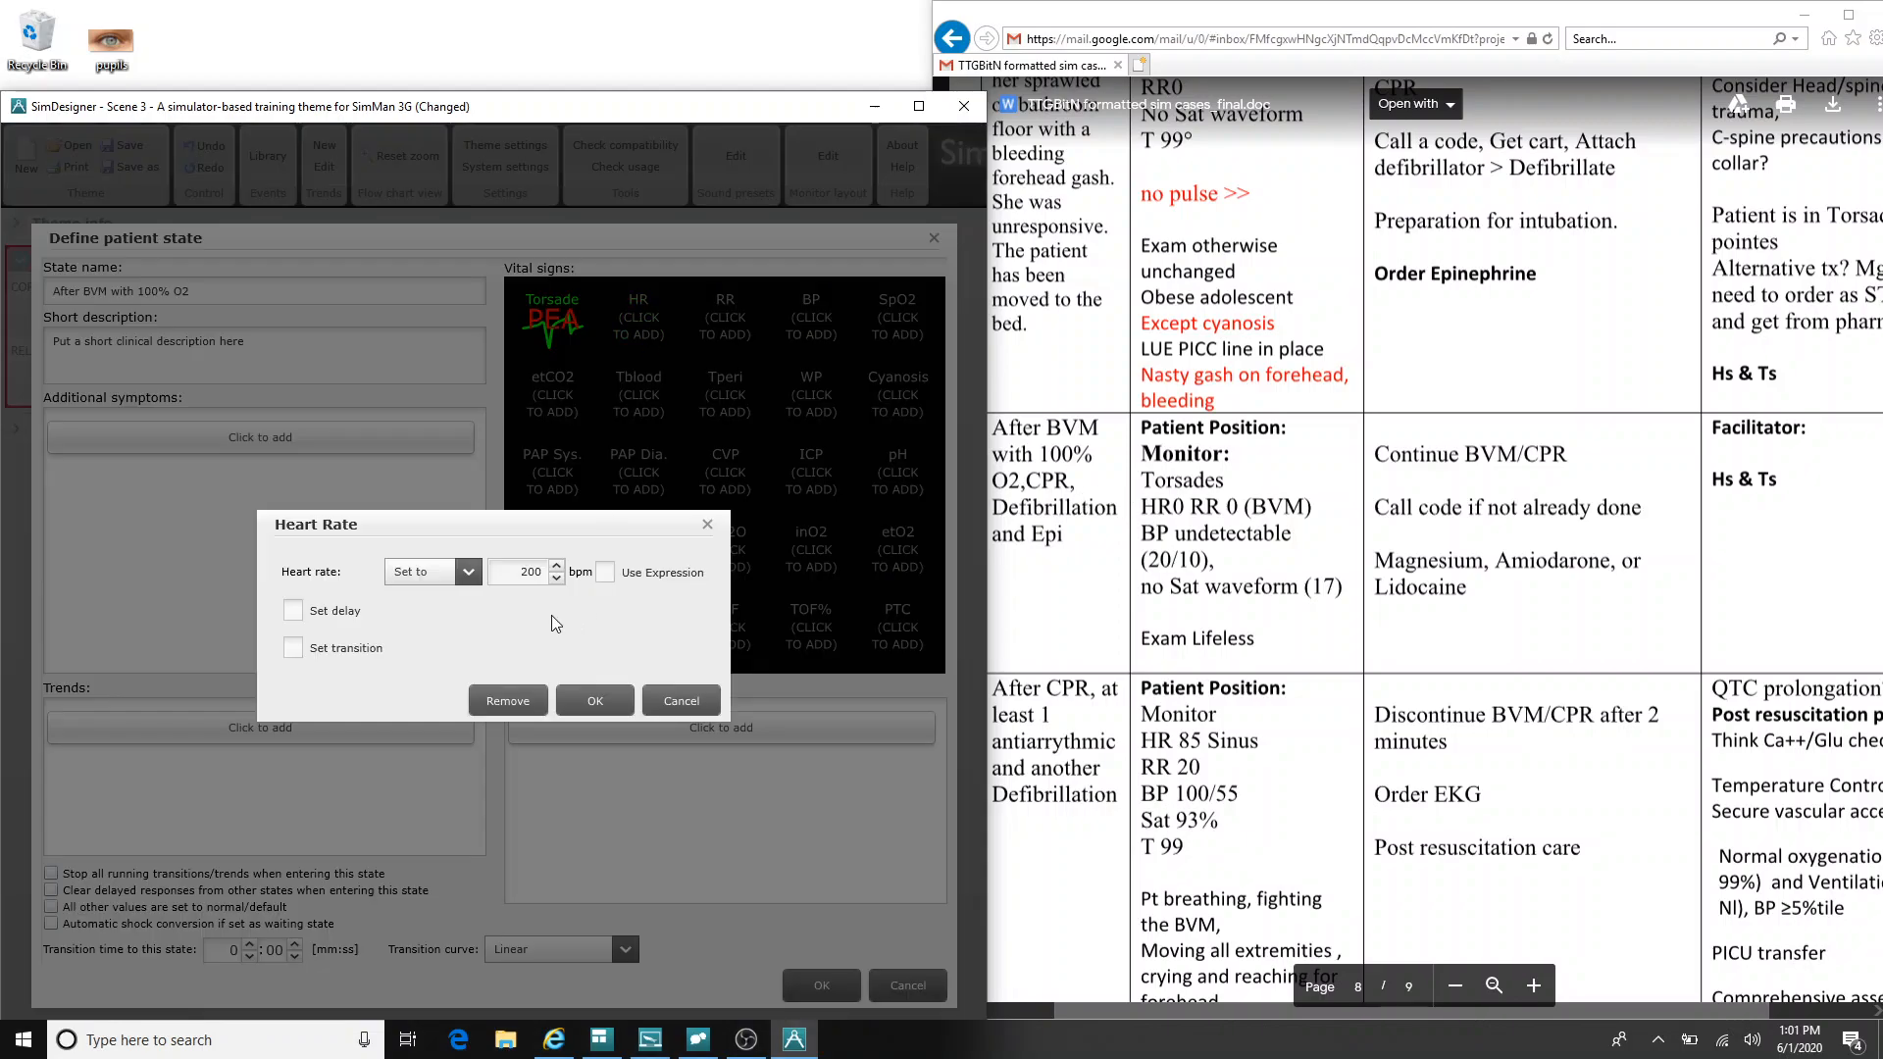
mouse_move(542, 572)
left_mouse_down()
mouse_move(460, 568)
mouse_move(543, 578)
left_mouse_up()
type("0")
left_click(594, 703)
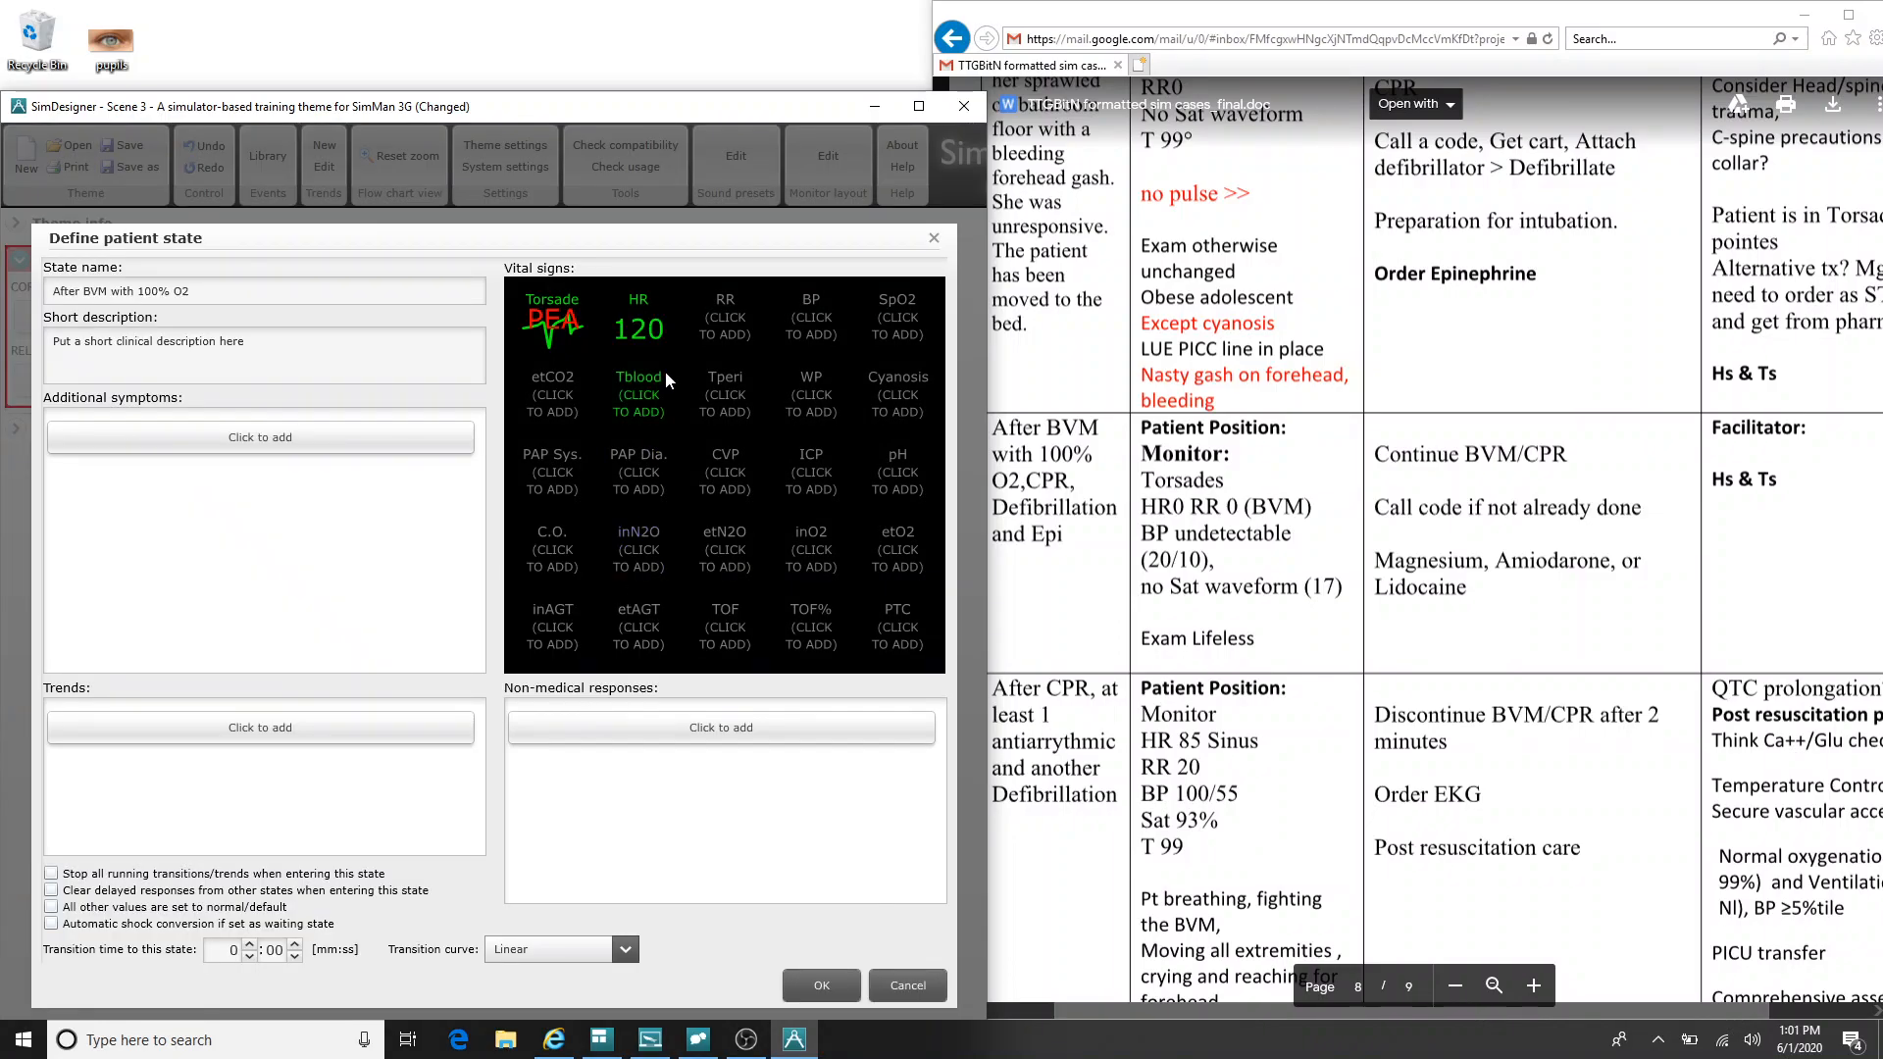
left_click(642, 345)
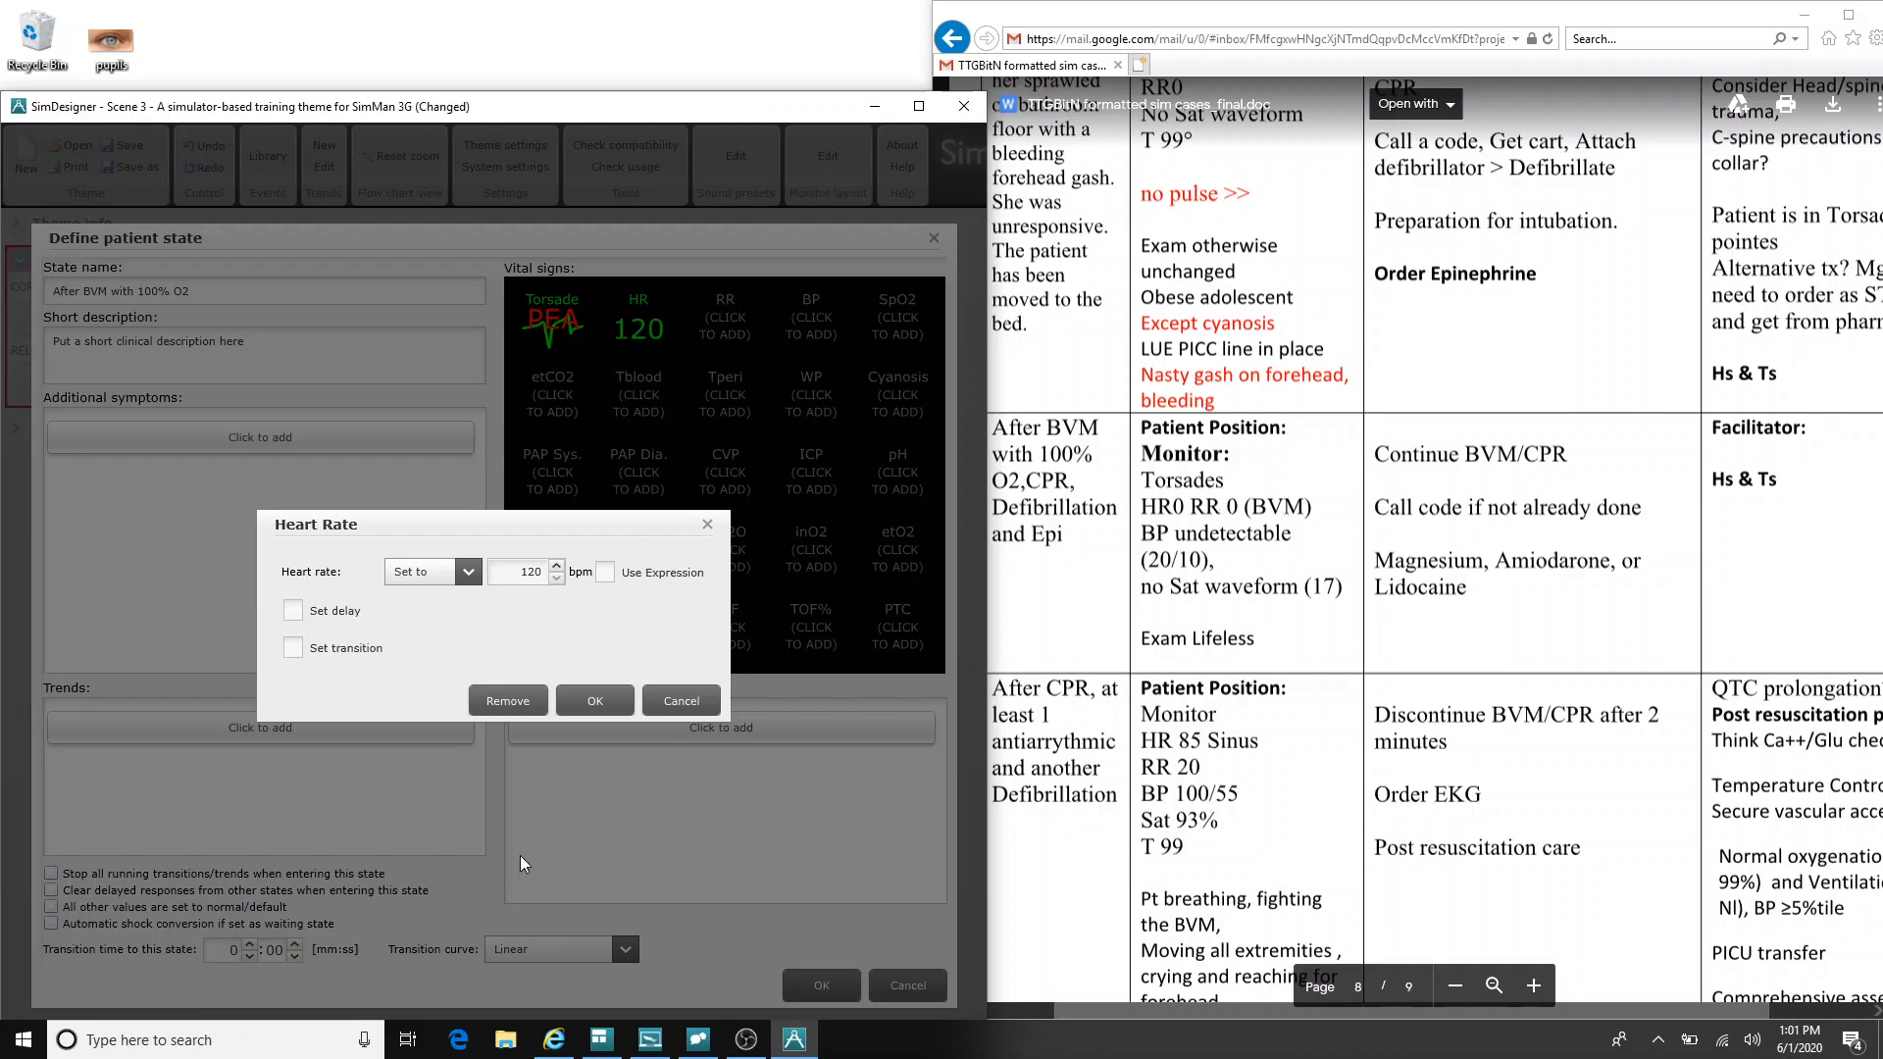
left_click(595, 700)
left_click(642, 338)
left_click_drag(502, 575, 560, 574)
type("12100")
key("BackSpace")
key("BackSpace")
key("BackSpace")
key("BackSpace")
left_click(613, 702)
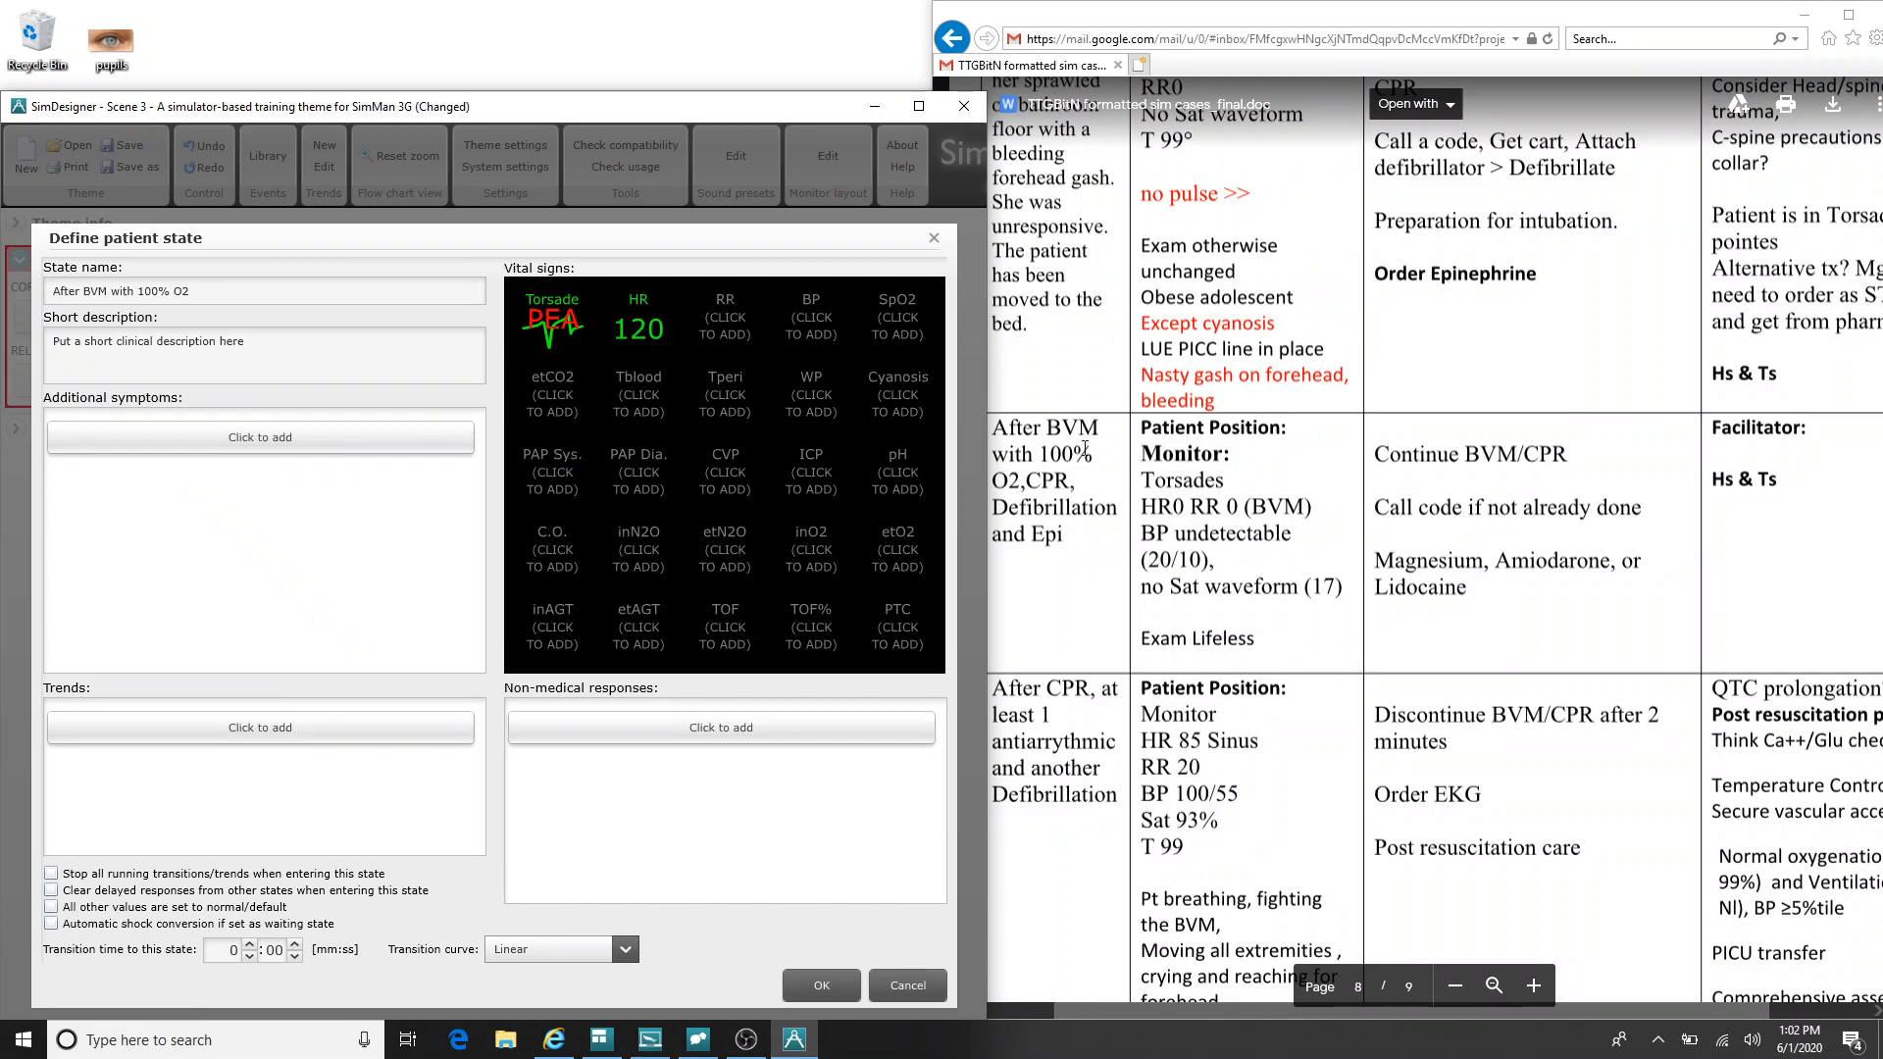
Step: Recheck the heart rate against the scenario outline and discard the new state's unsaved definition
scroll(1085, 448, "down", 2)
scroll(1238, 533, "up", 6)
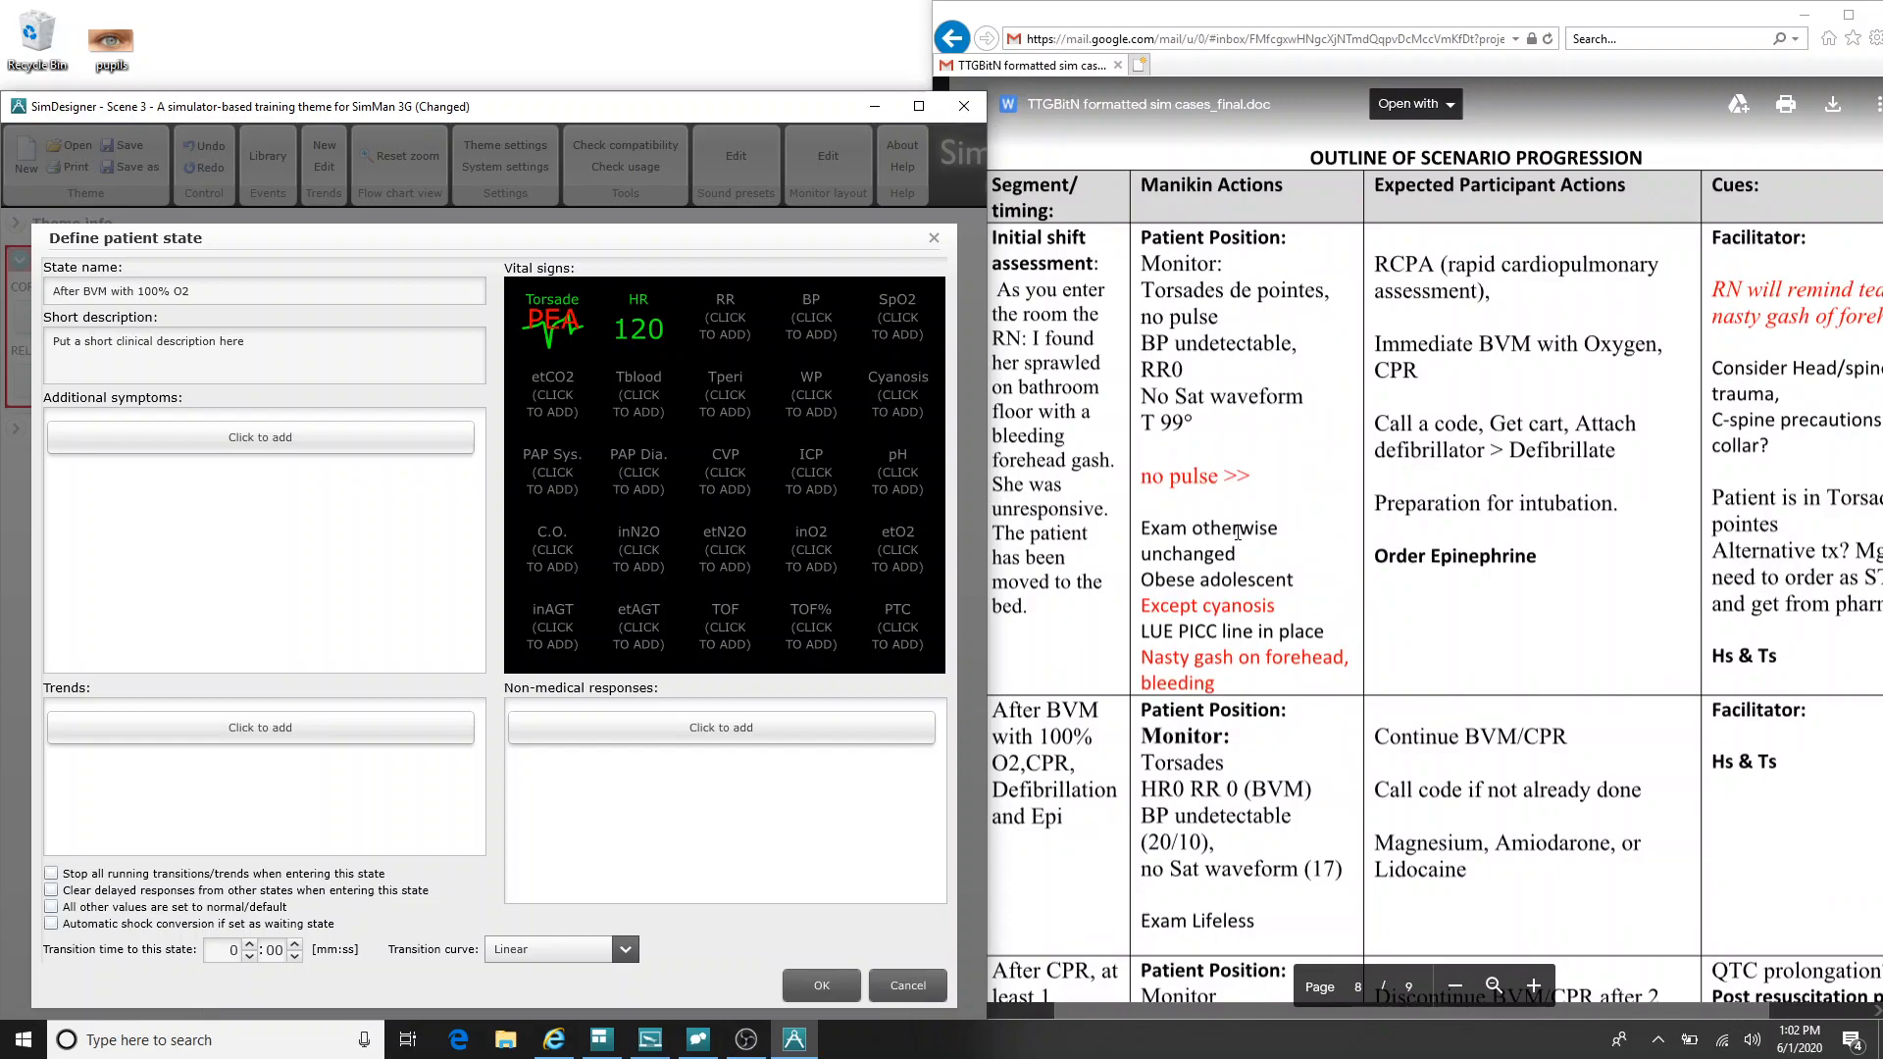
scroll(1238, 533, "down", 3)
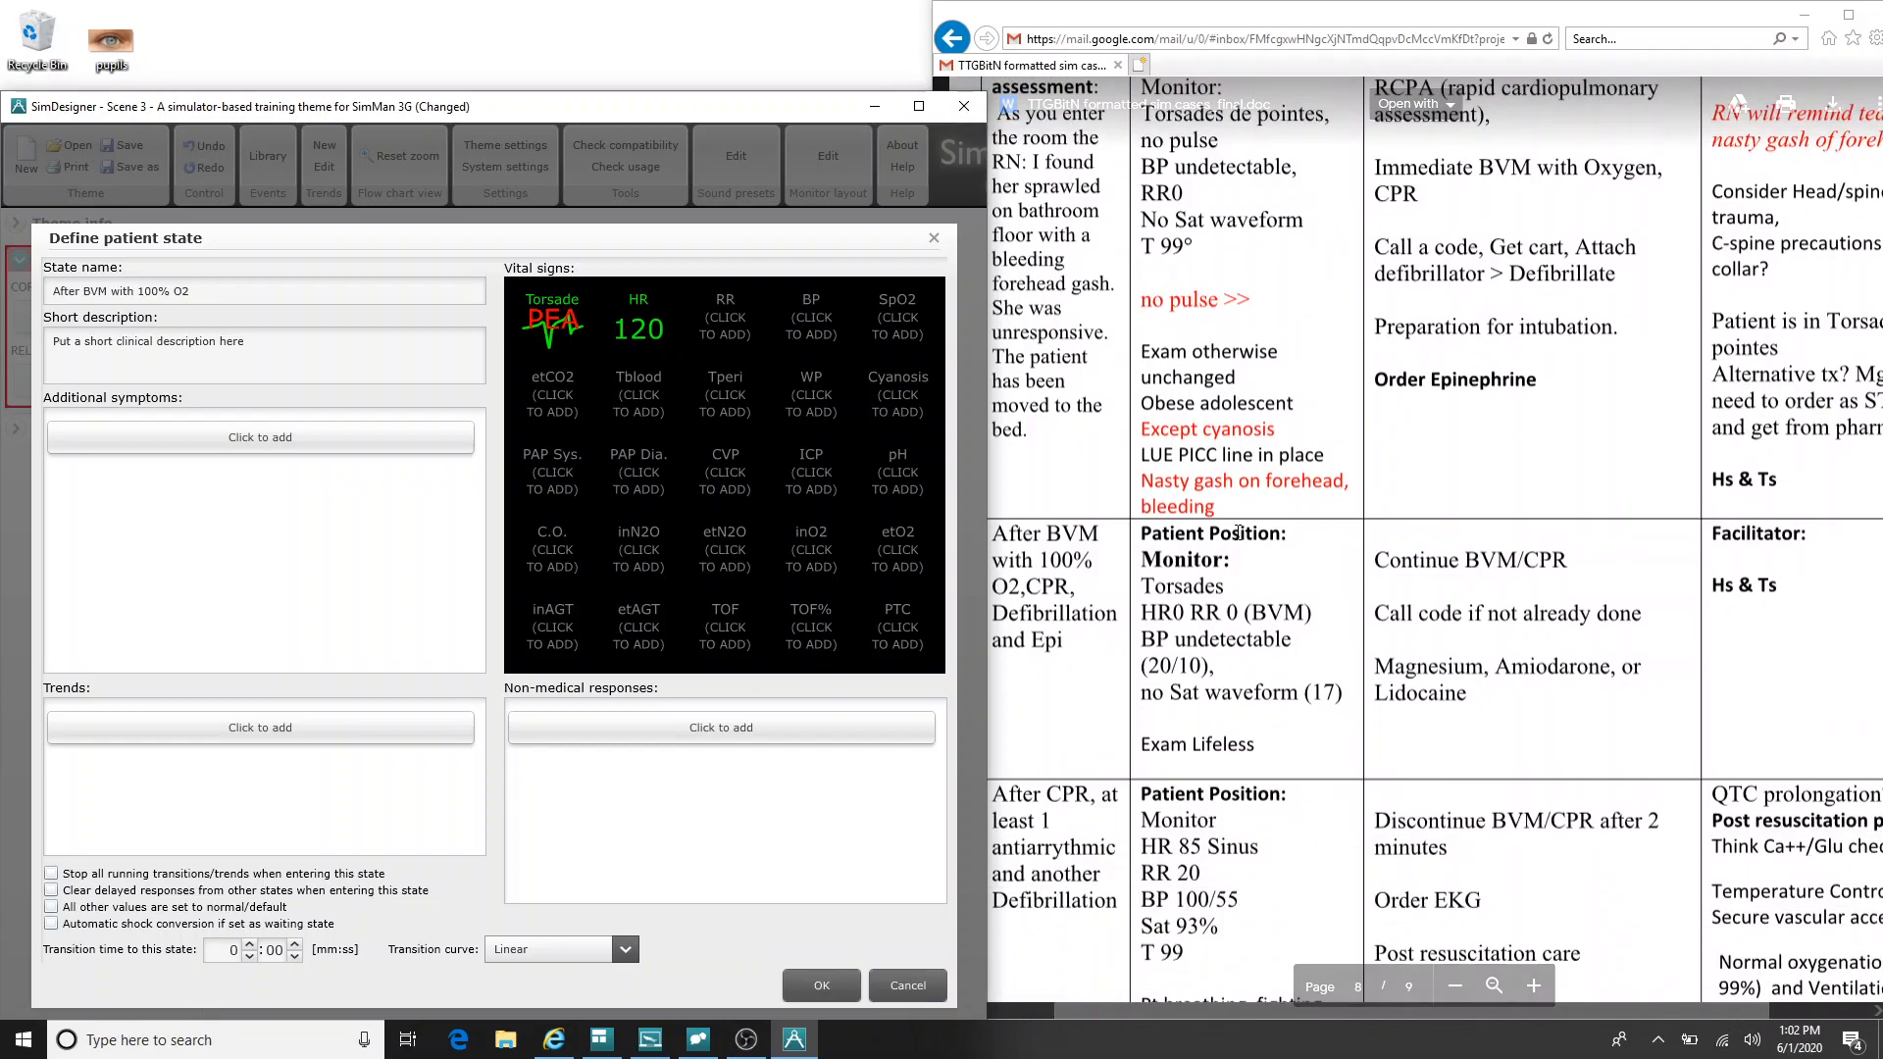
left_click(618, 327)
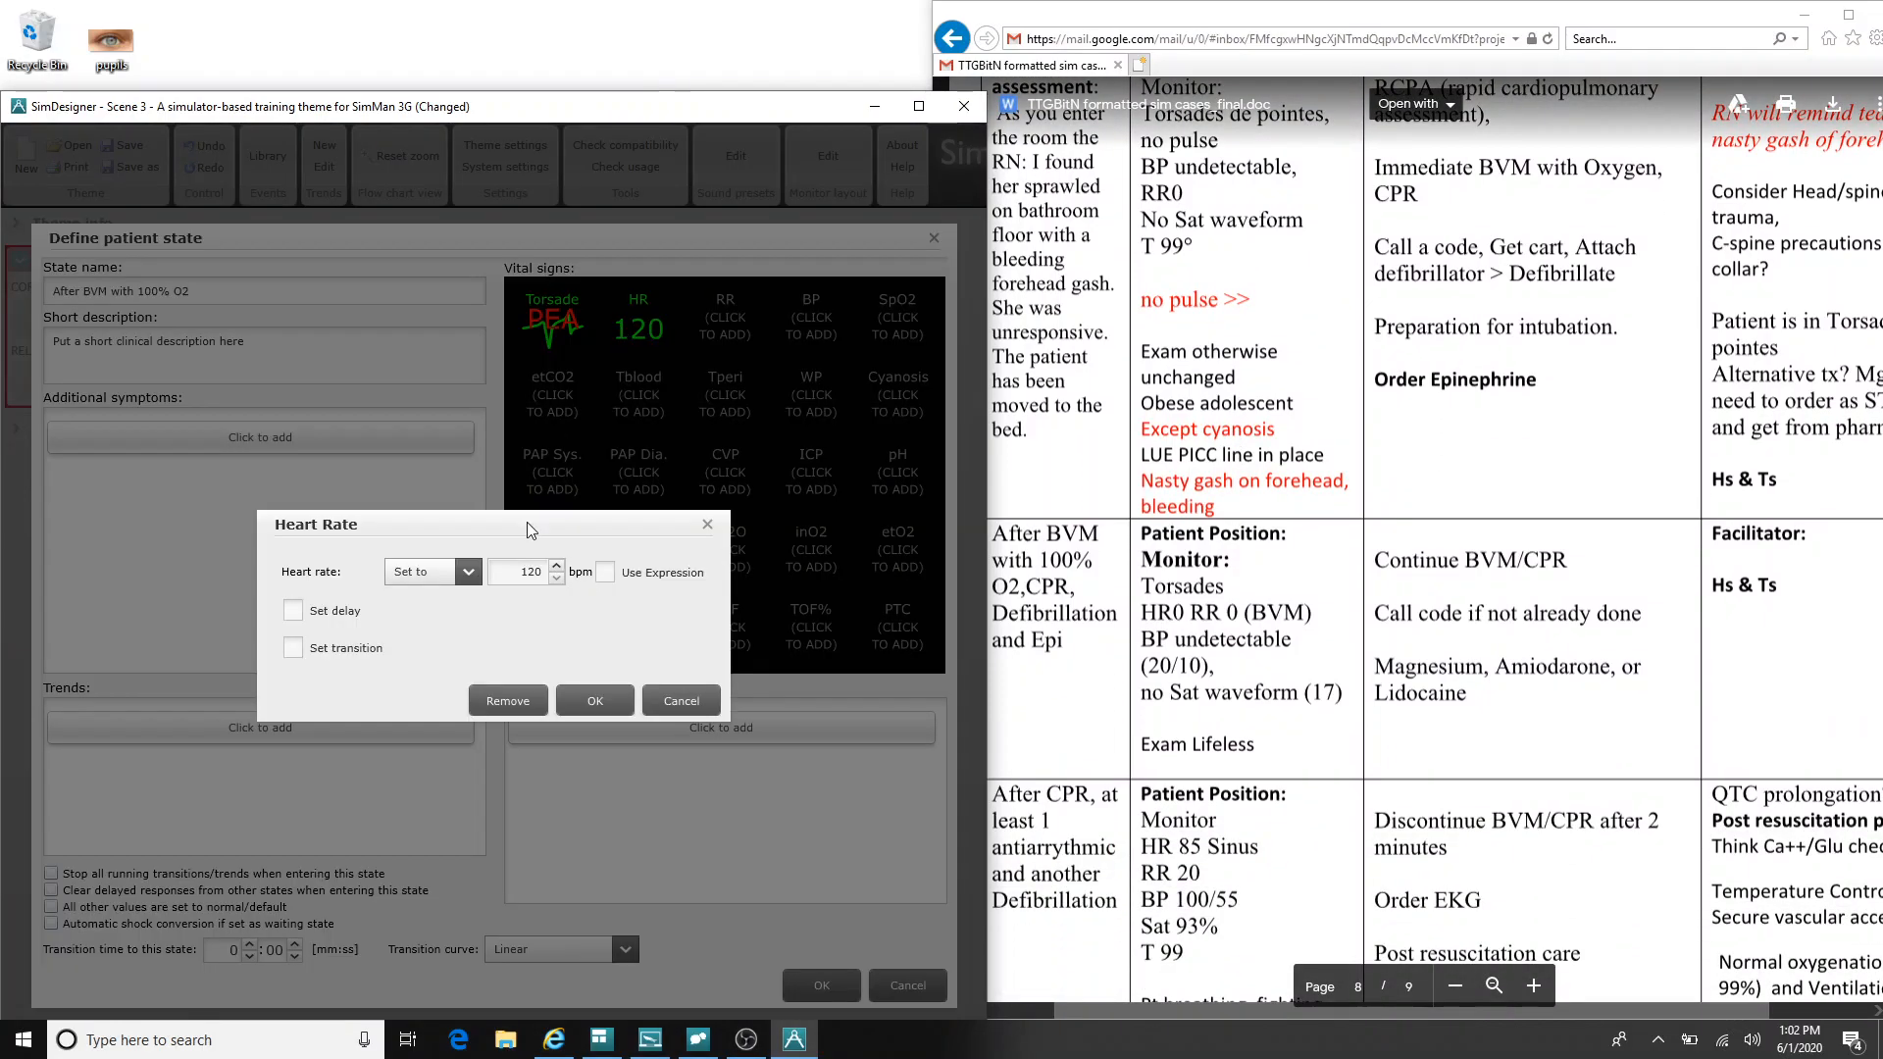
double_click(538, 577)
left_click(700, 710)
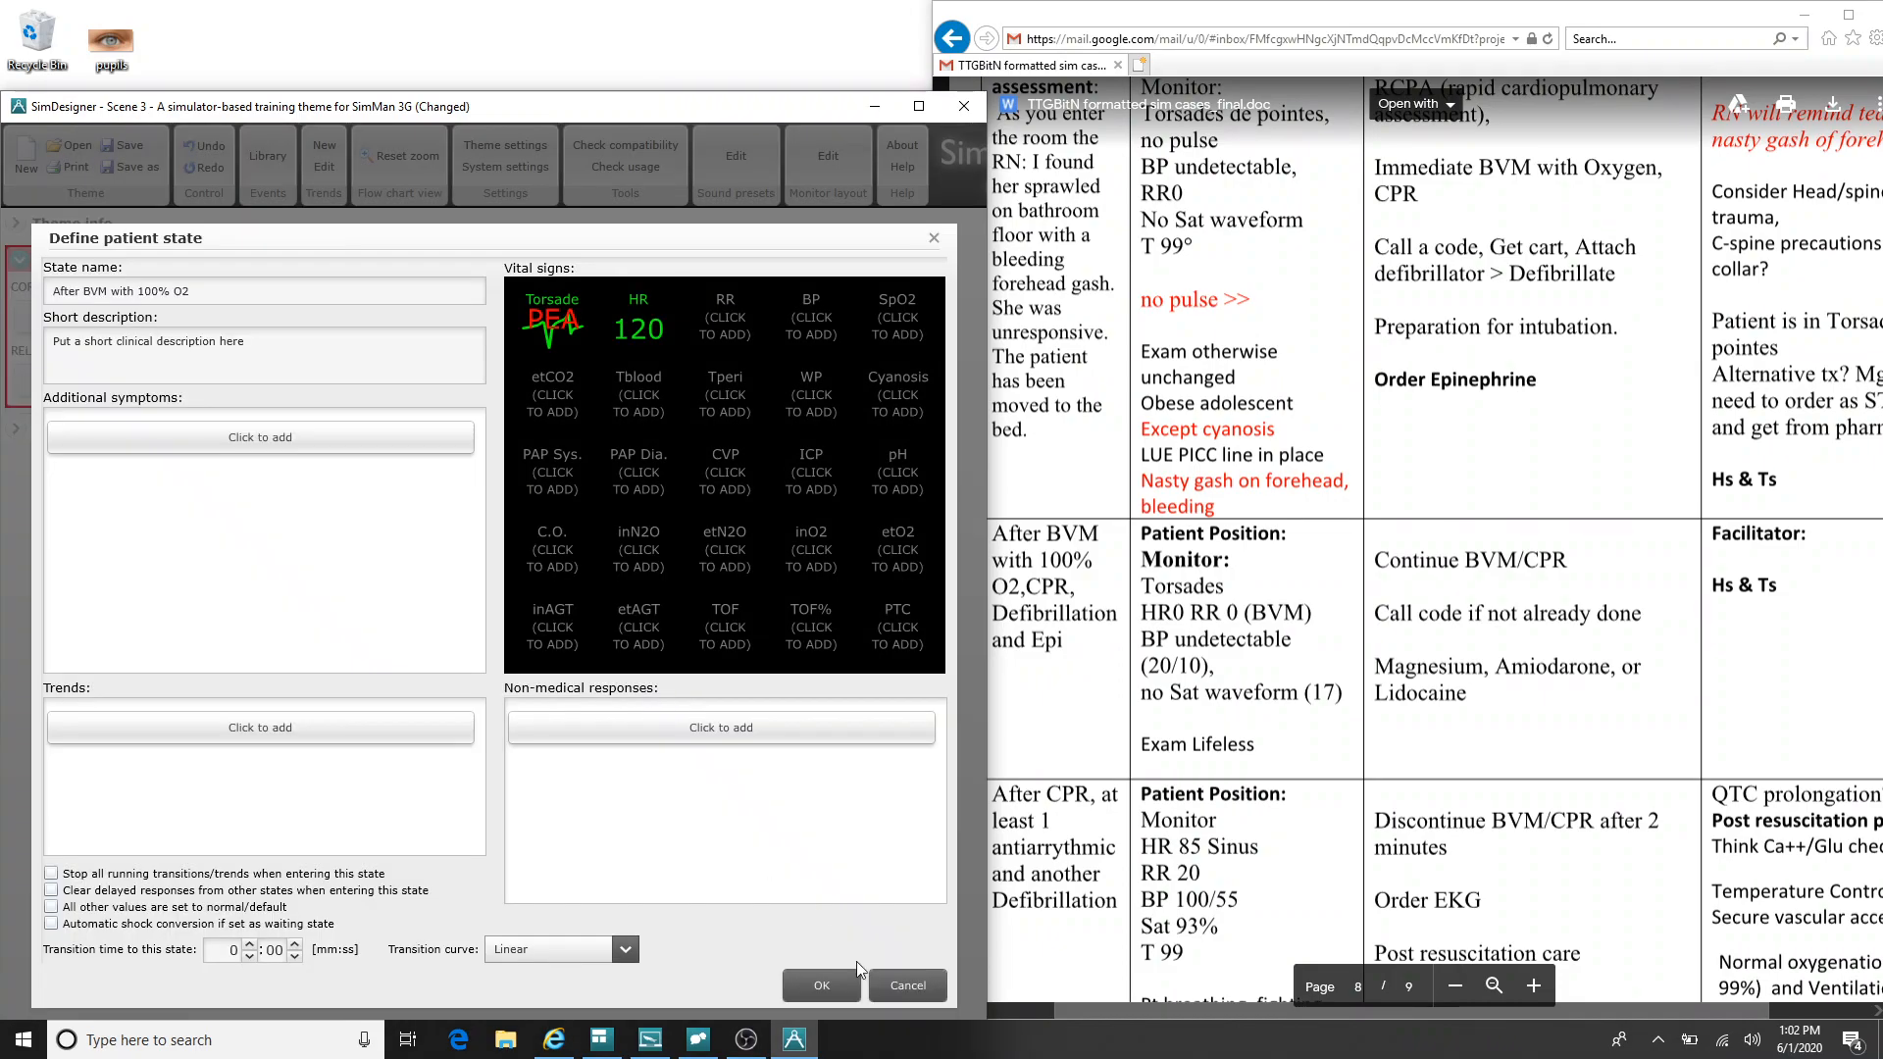
left_click(899, 998)
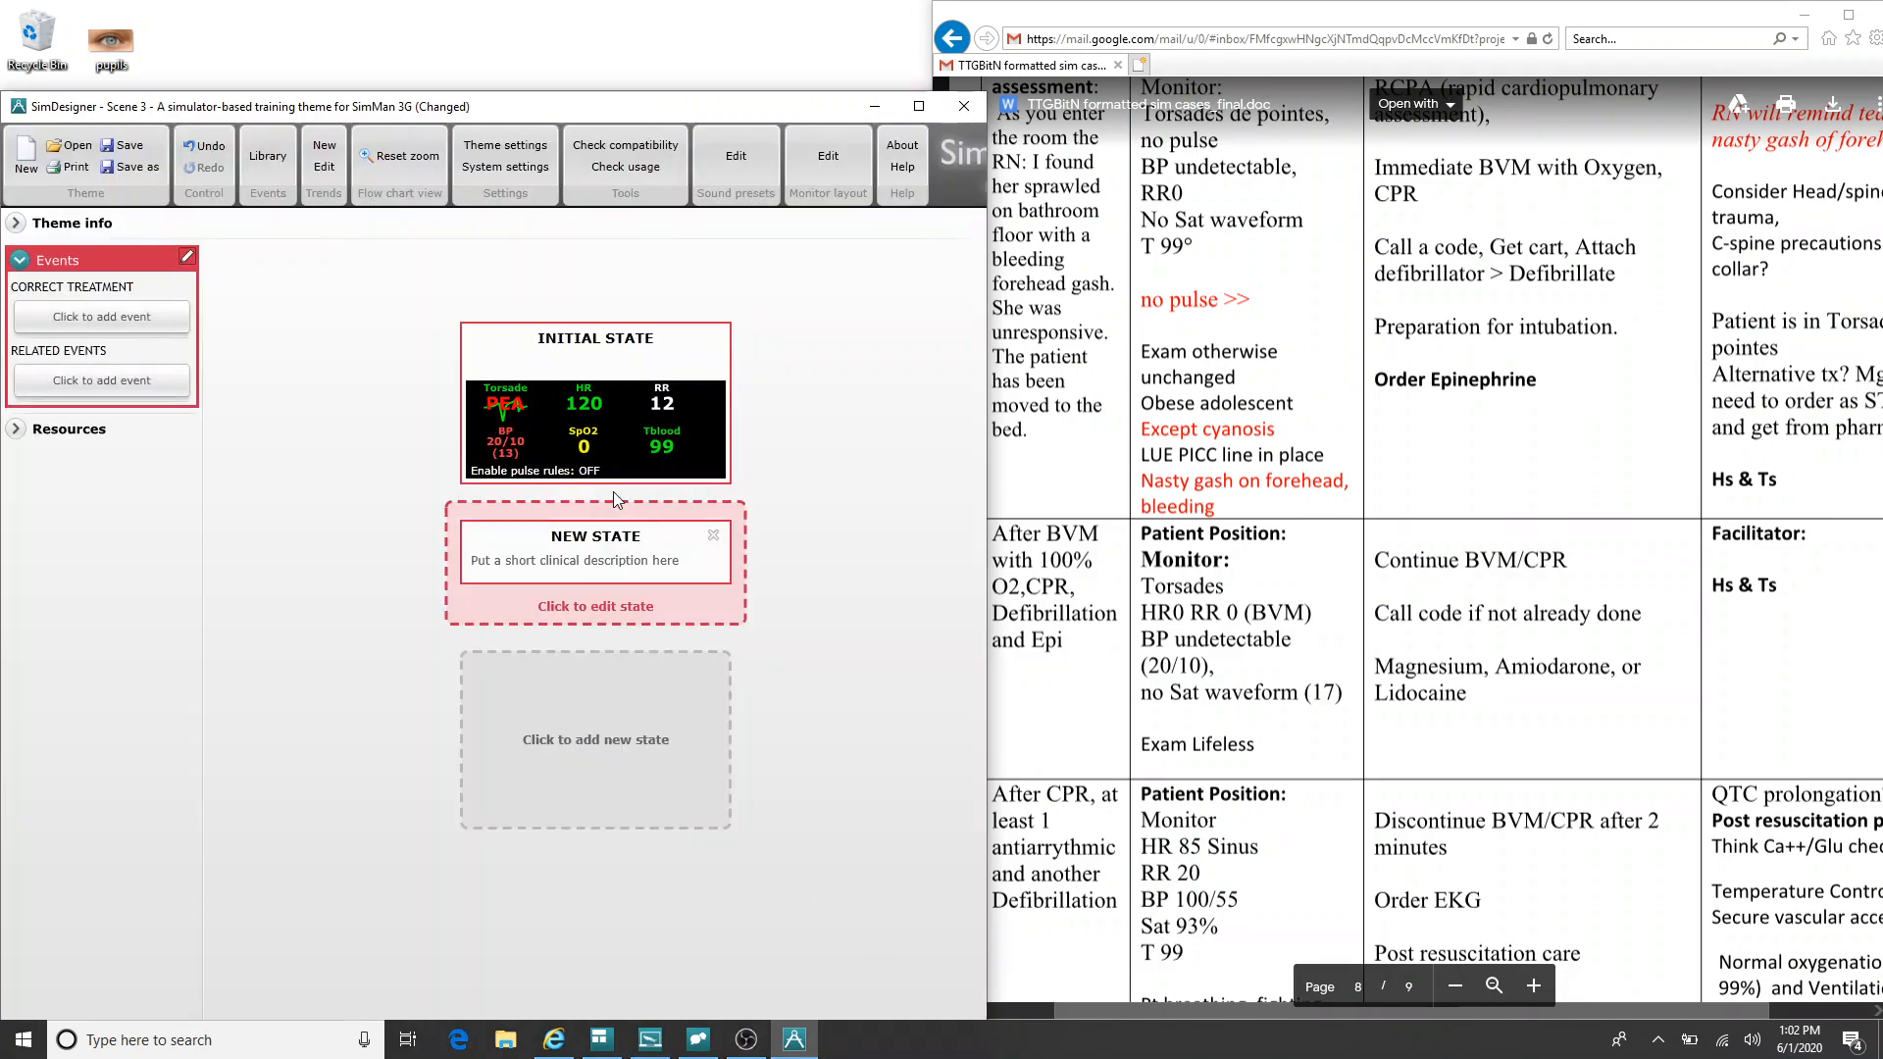
Step: Change the Initial state's heart rate and save its definition
left_click(610, 426)
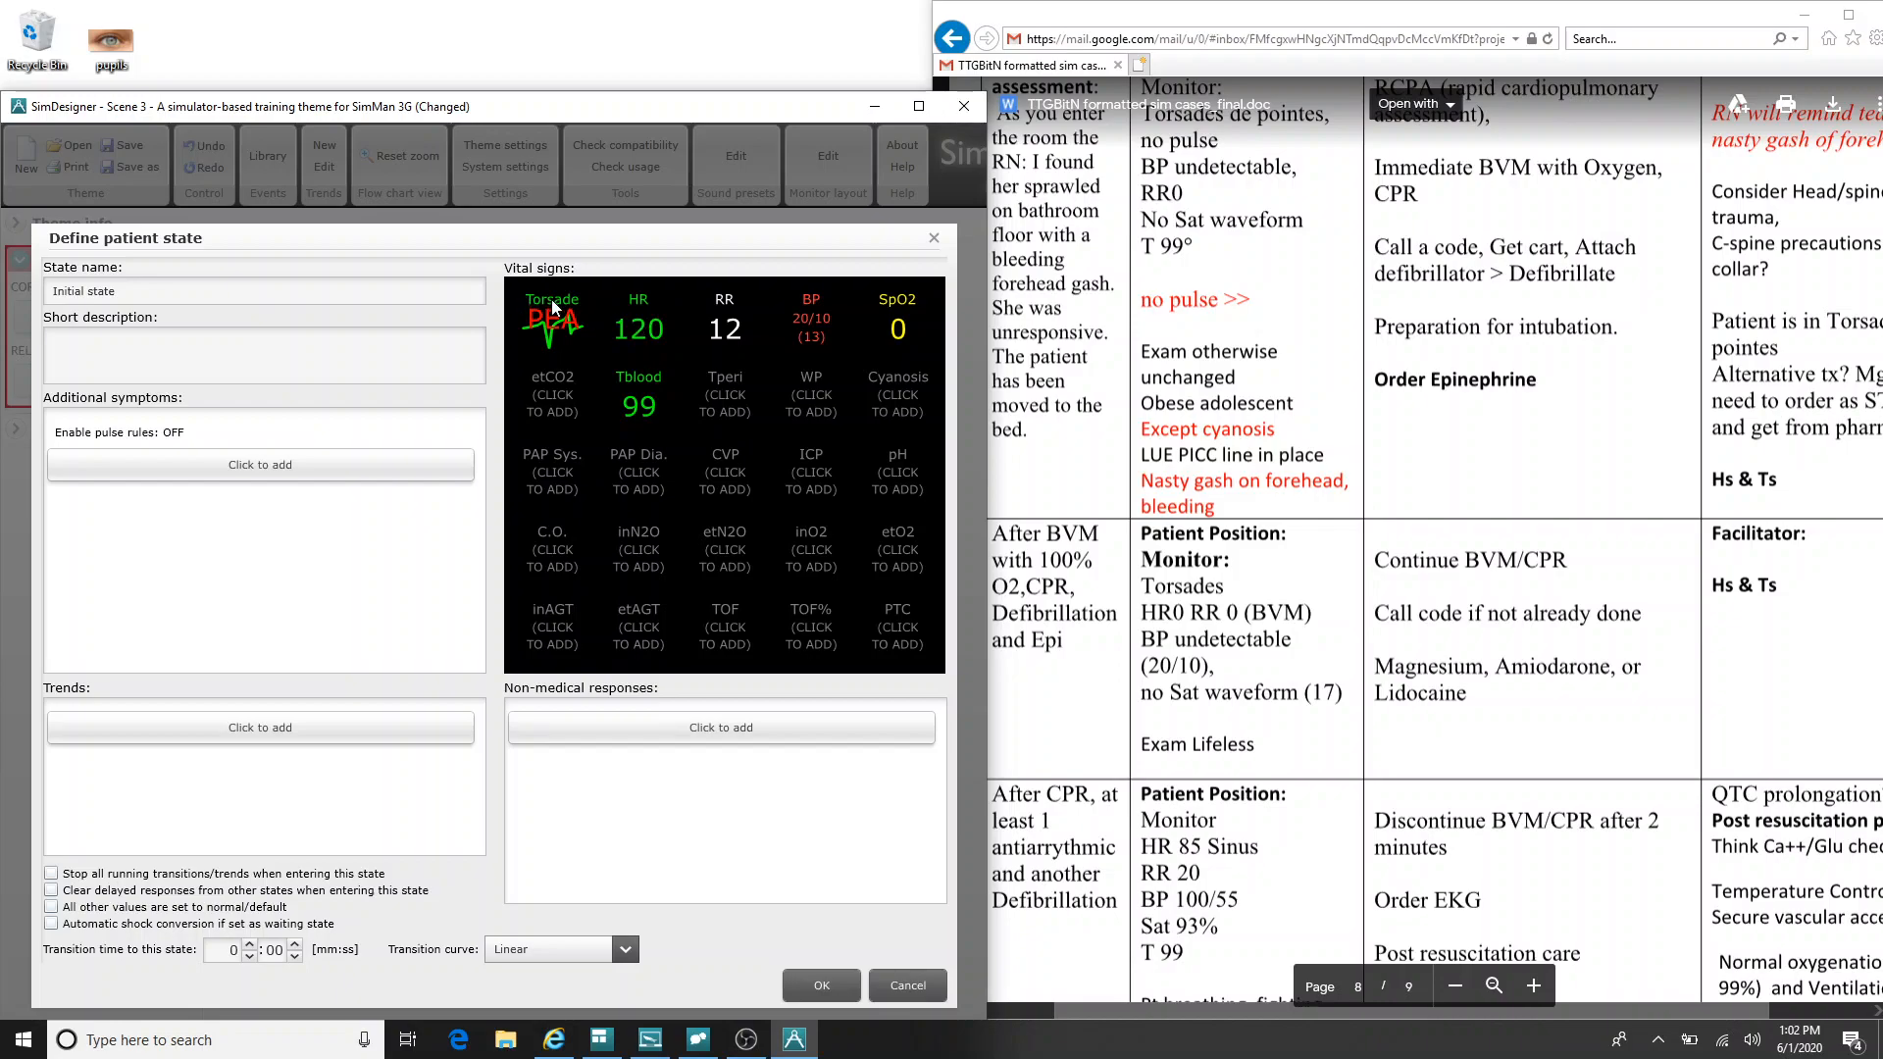
left_click(643, 320)
double_click(530, 572)
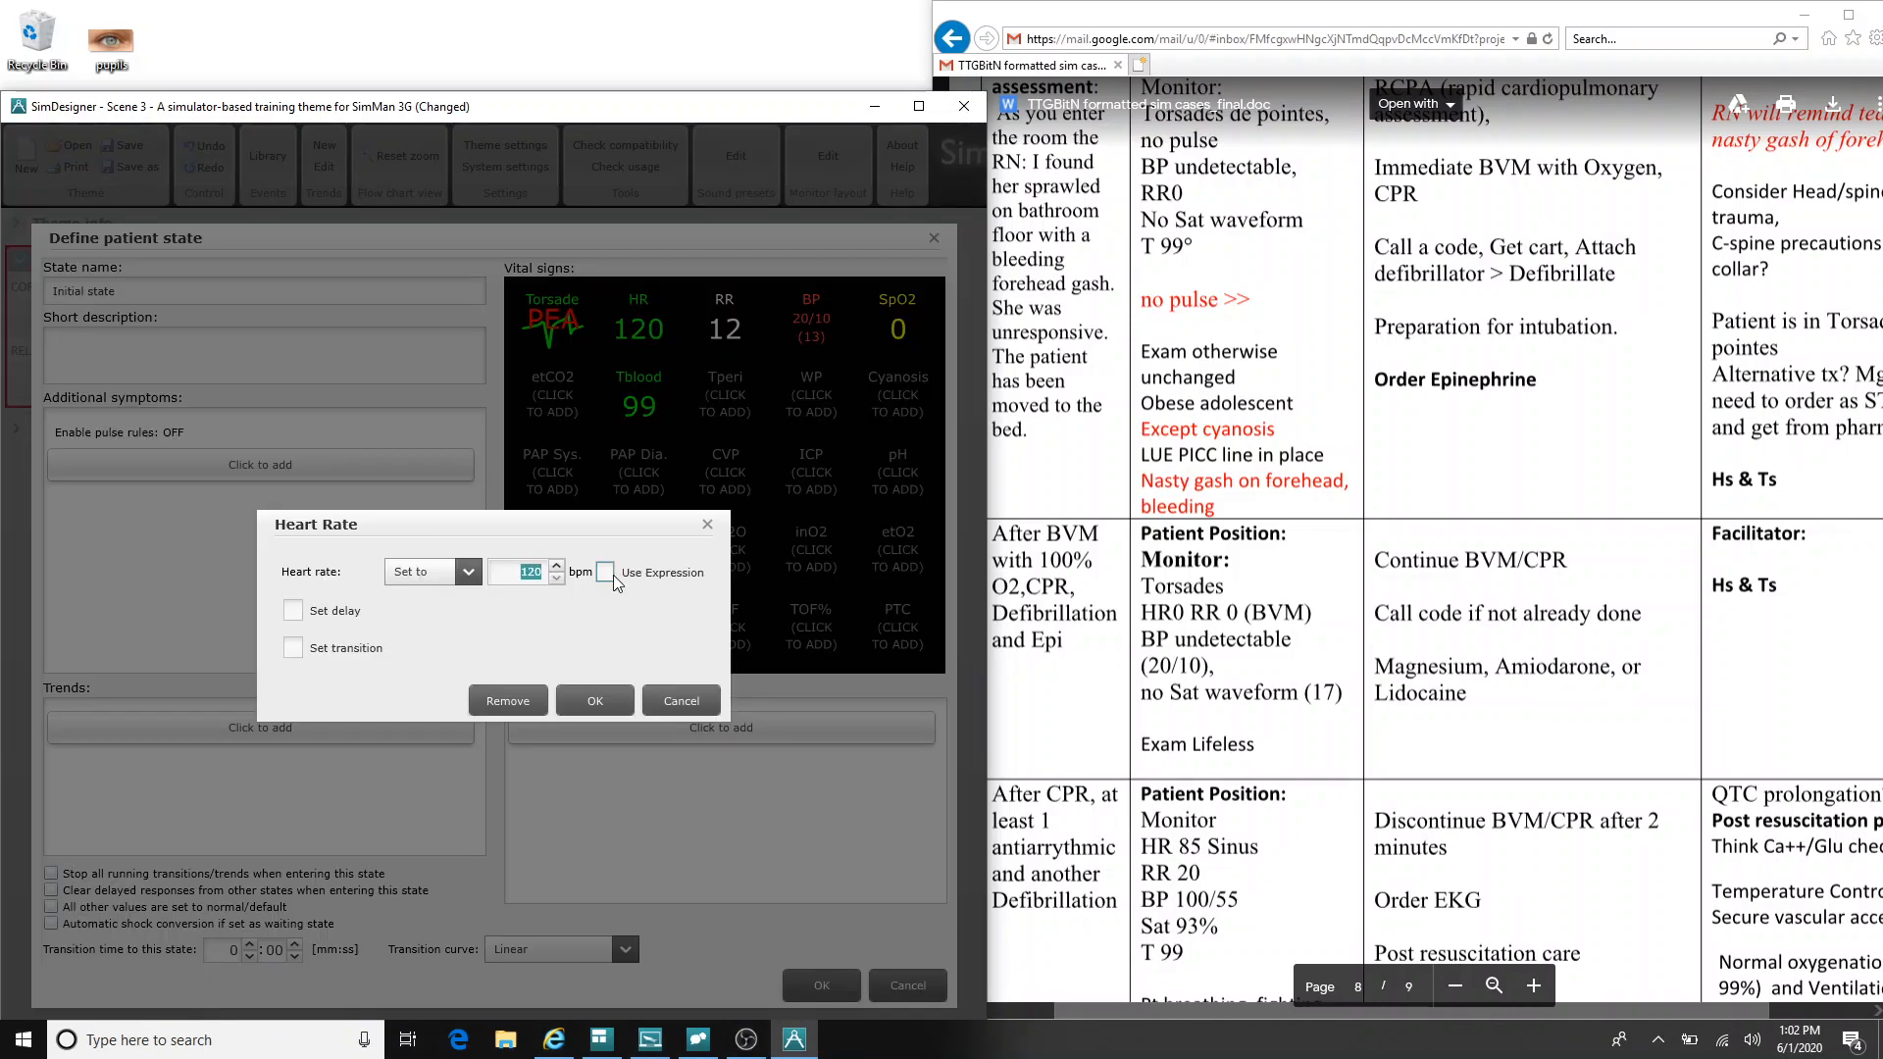
type("20")
left_click(595, 700)
left_click(822, 986)
Step: Set the new state's ECG rhythm to Torsade de Pointes with PEA
left_click(672, 570)
left_click(565, 335)
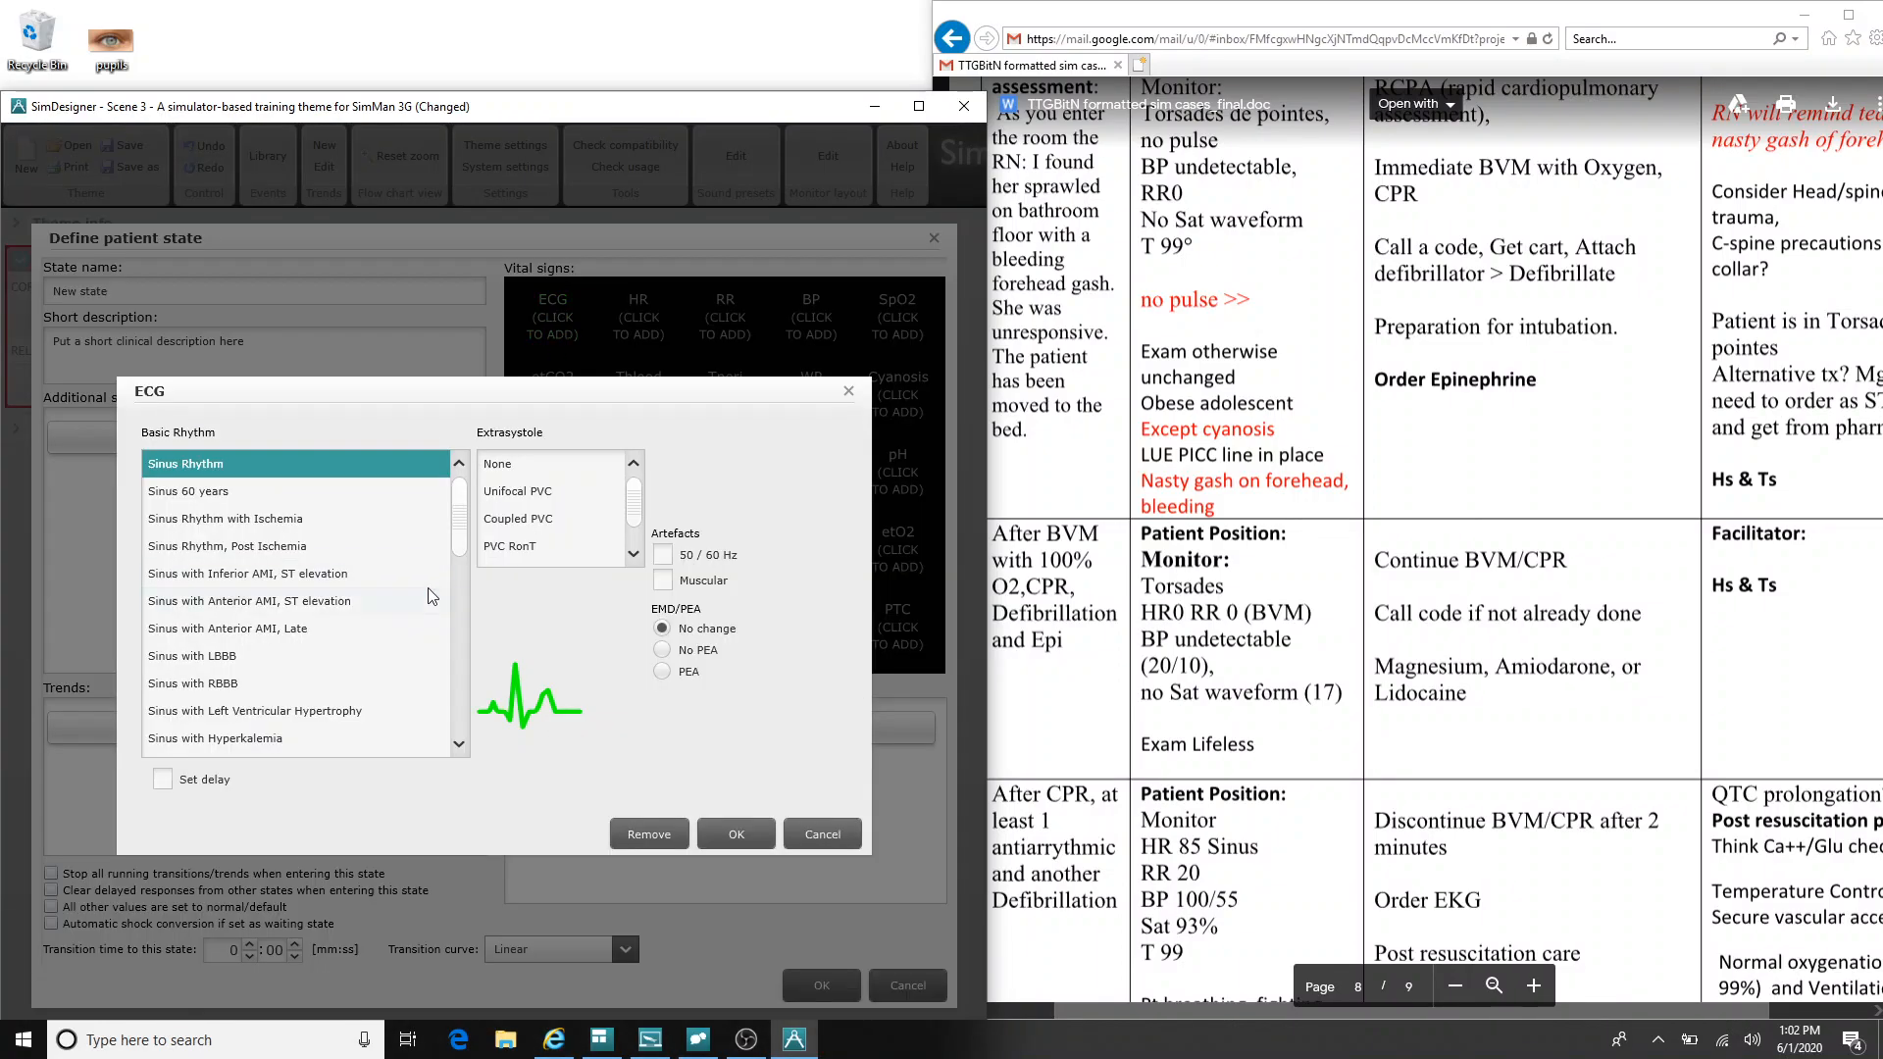
left_click_drag(461, 533, 459, 828)
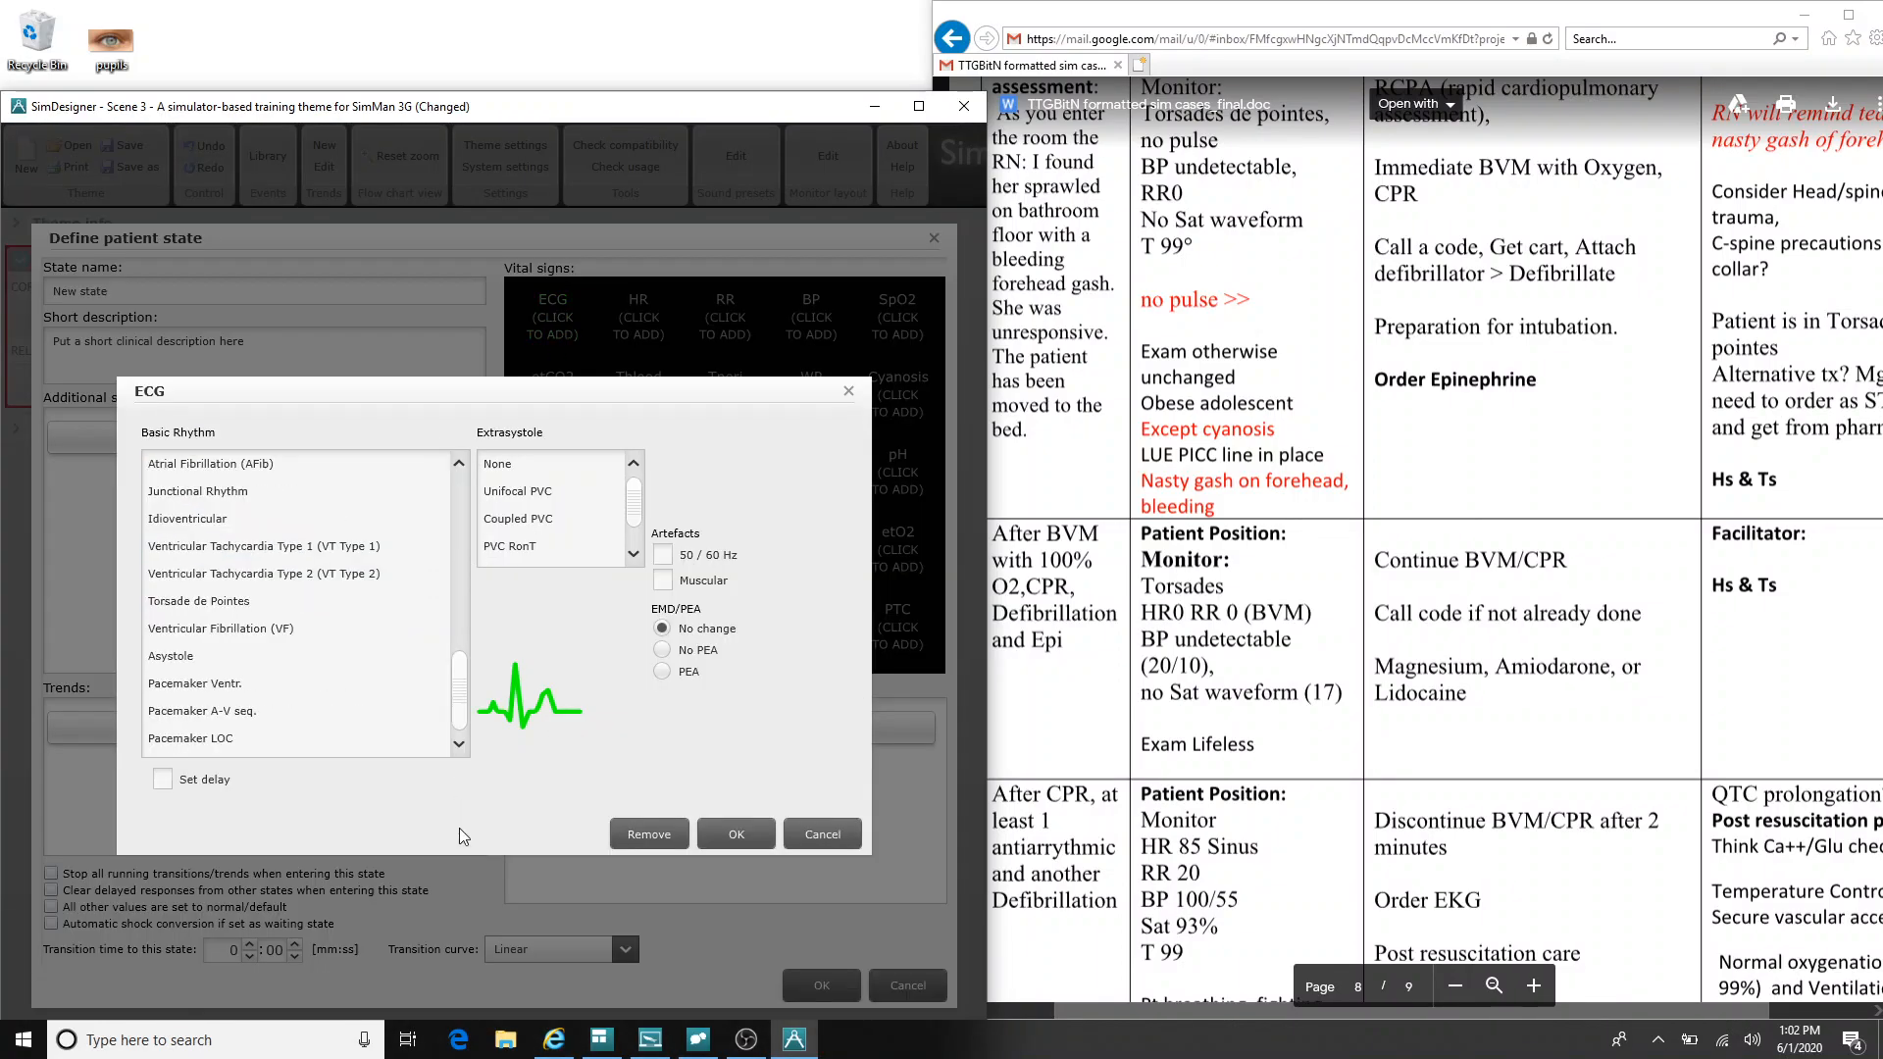
left_click(235, 601)
left_click(690, 672)
left_click(734, 834)
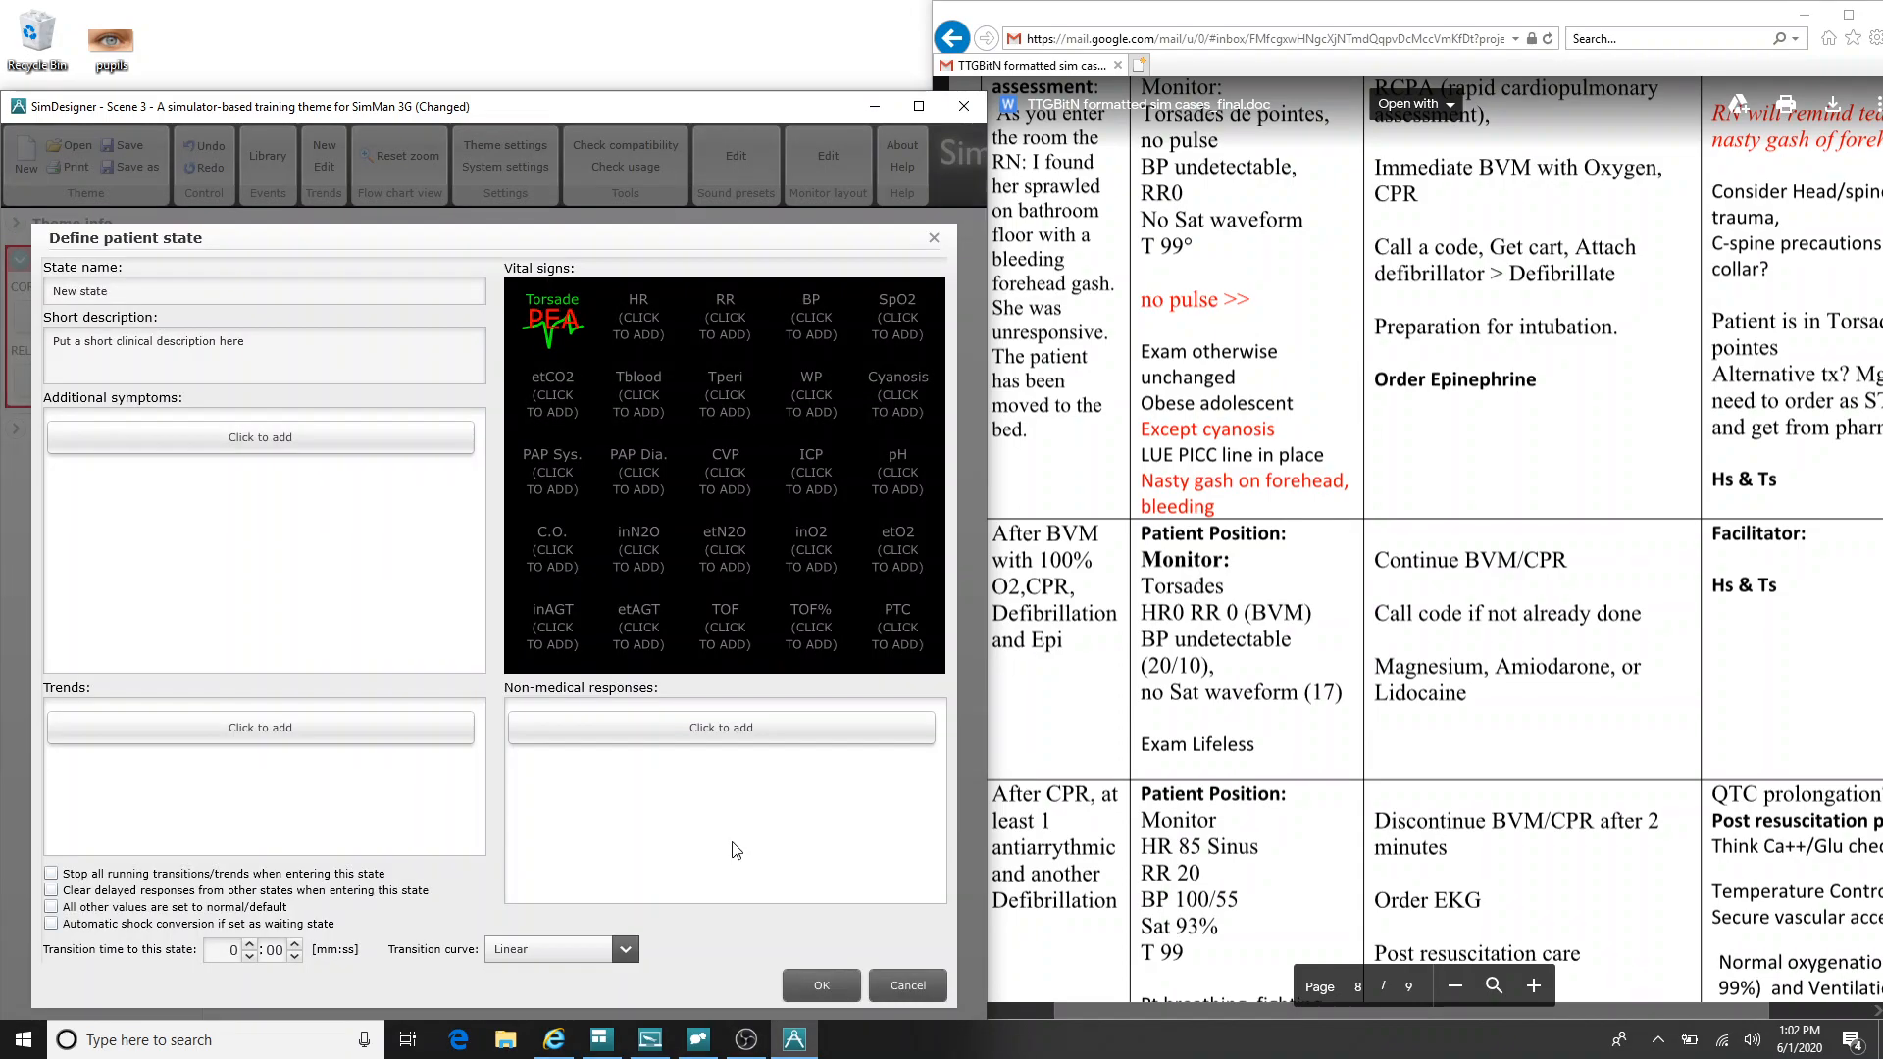
Step: Set the new state's heart rate to 200 bpm and its respiratory rate to 0
left_click(663, 309)
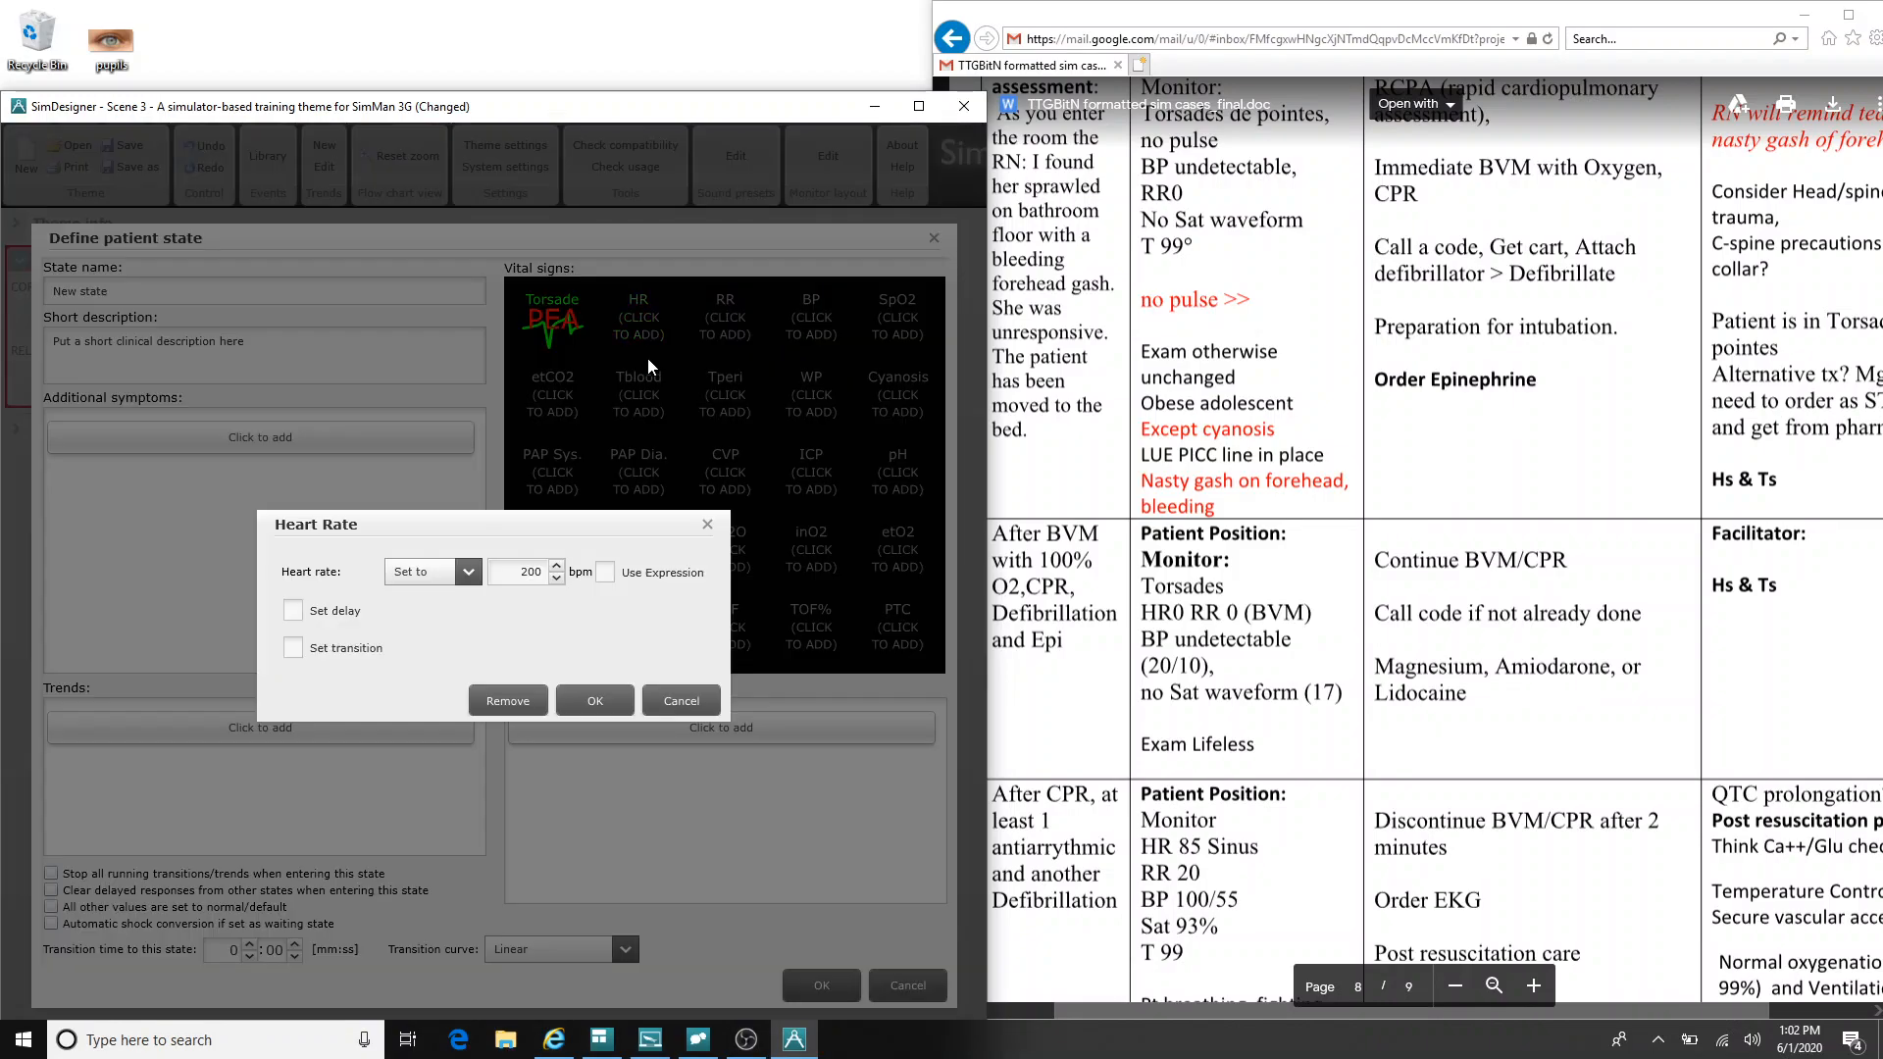
left_click(600, 714)
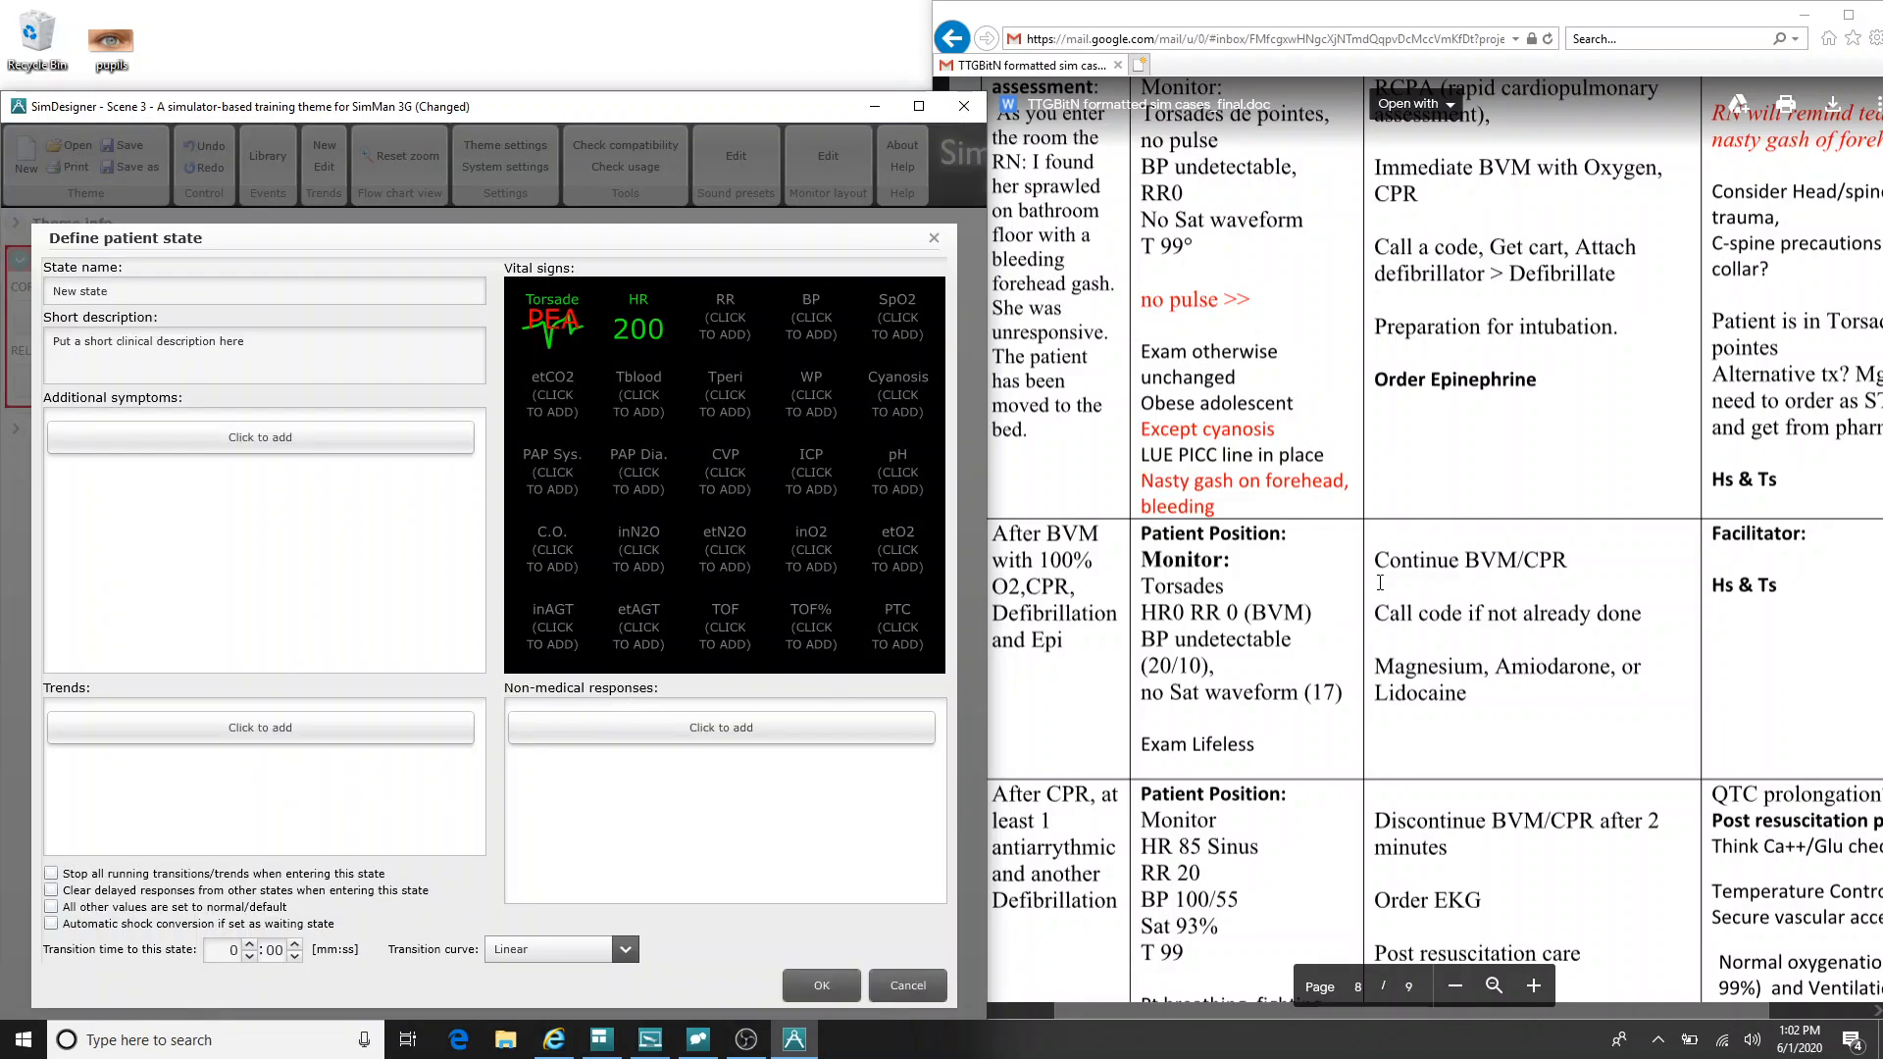
left_click(708, 329)
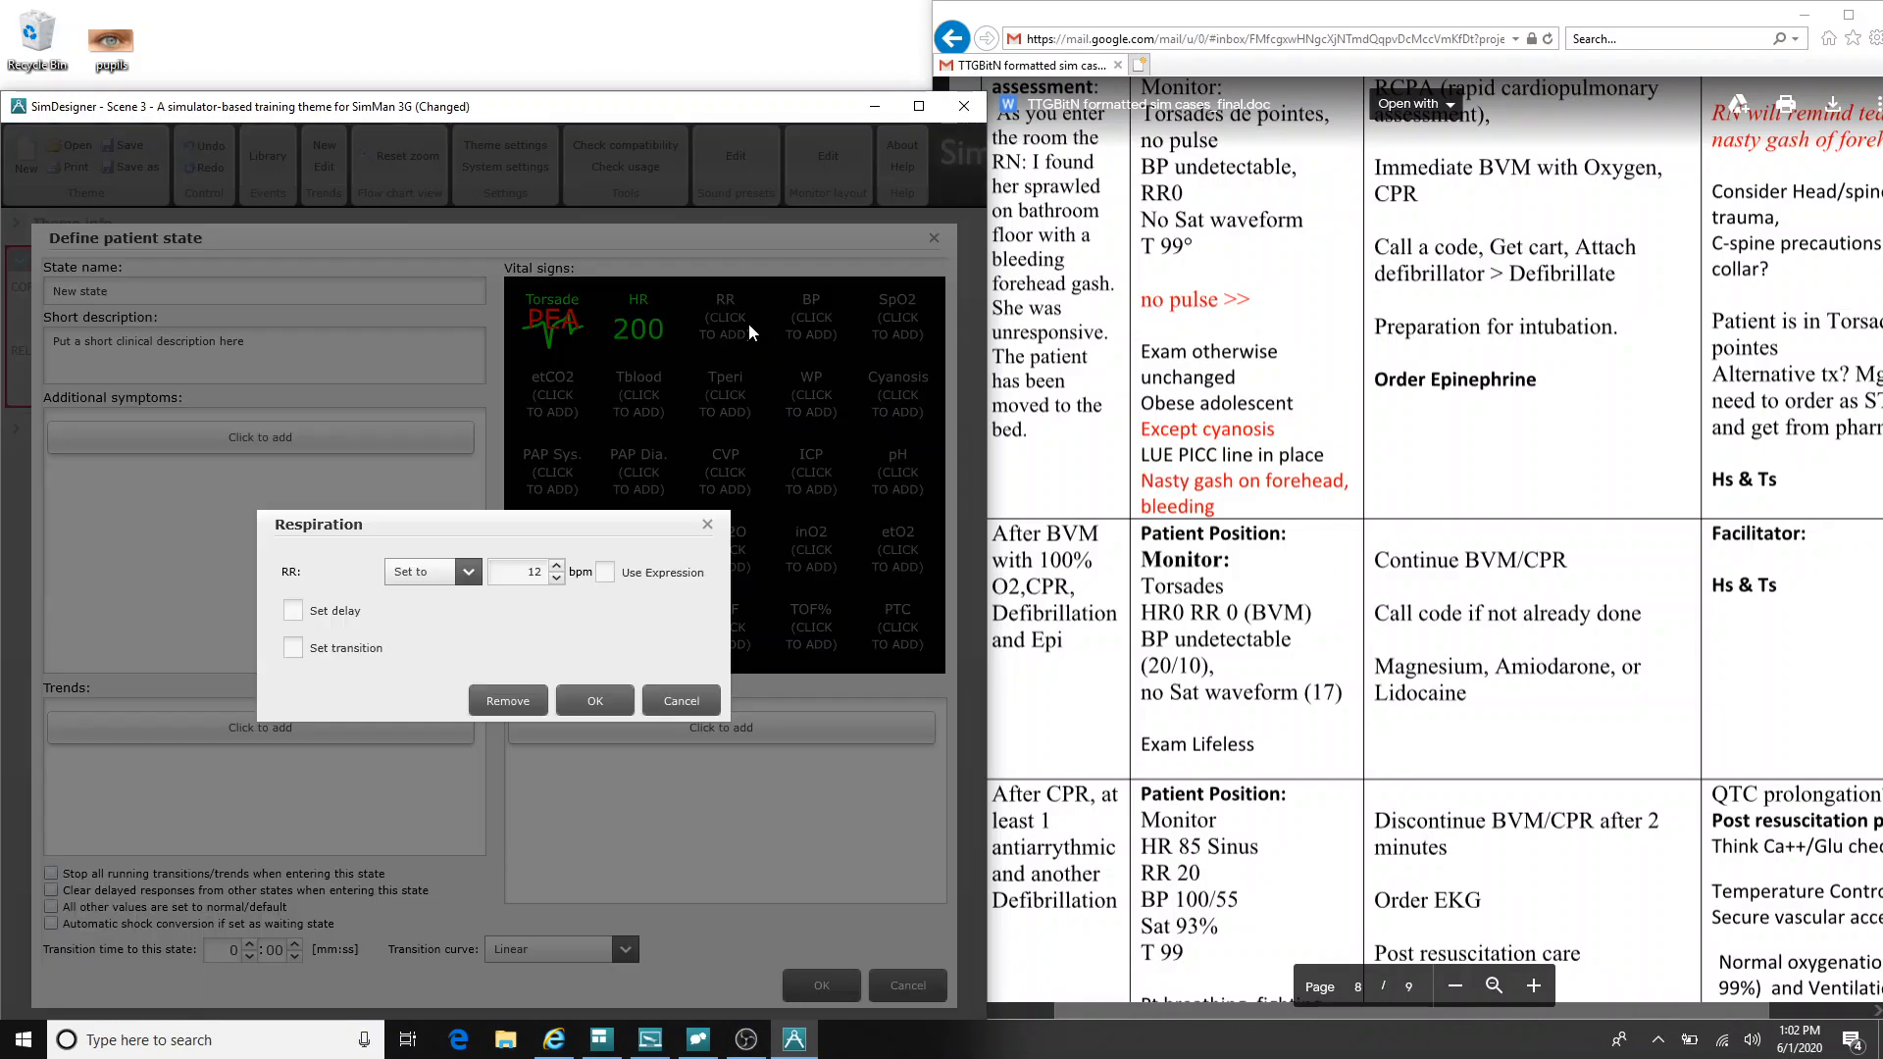
double_click(531, 581)
left_click(572, 694)
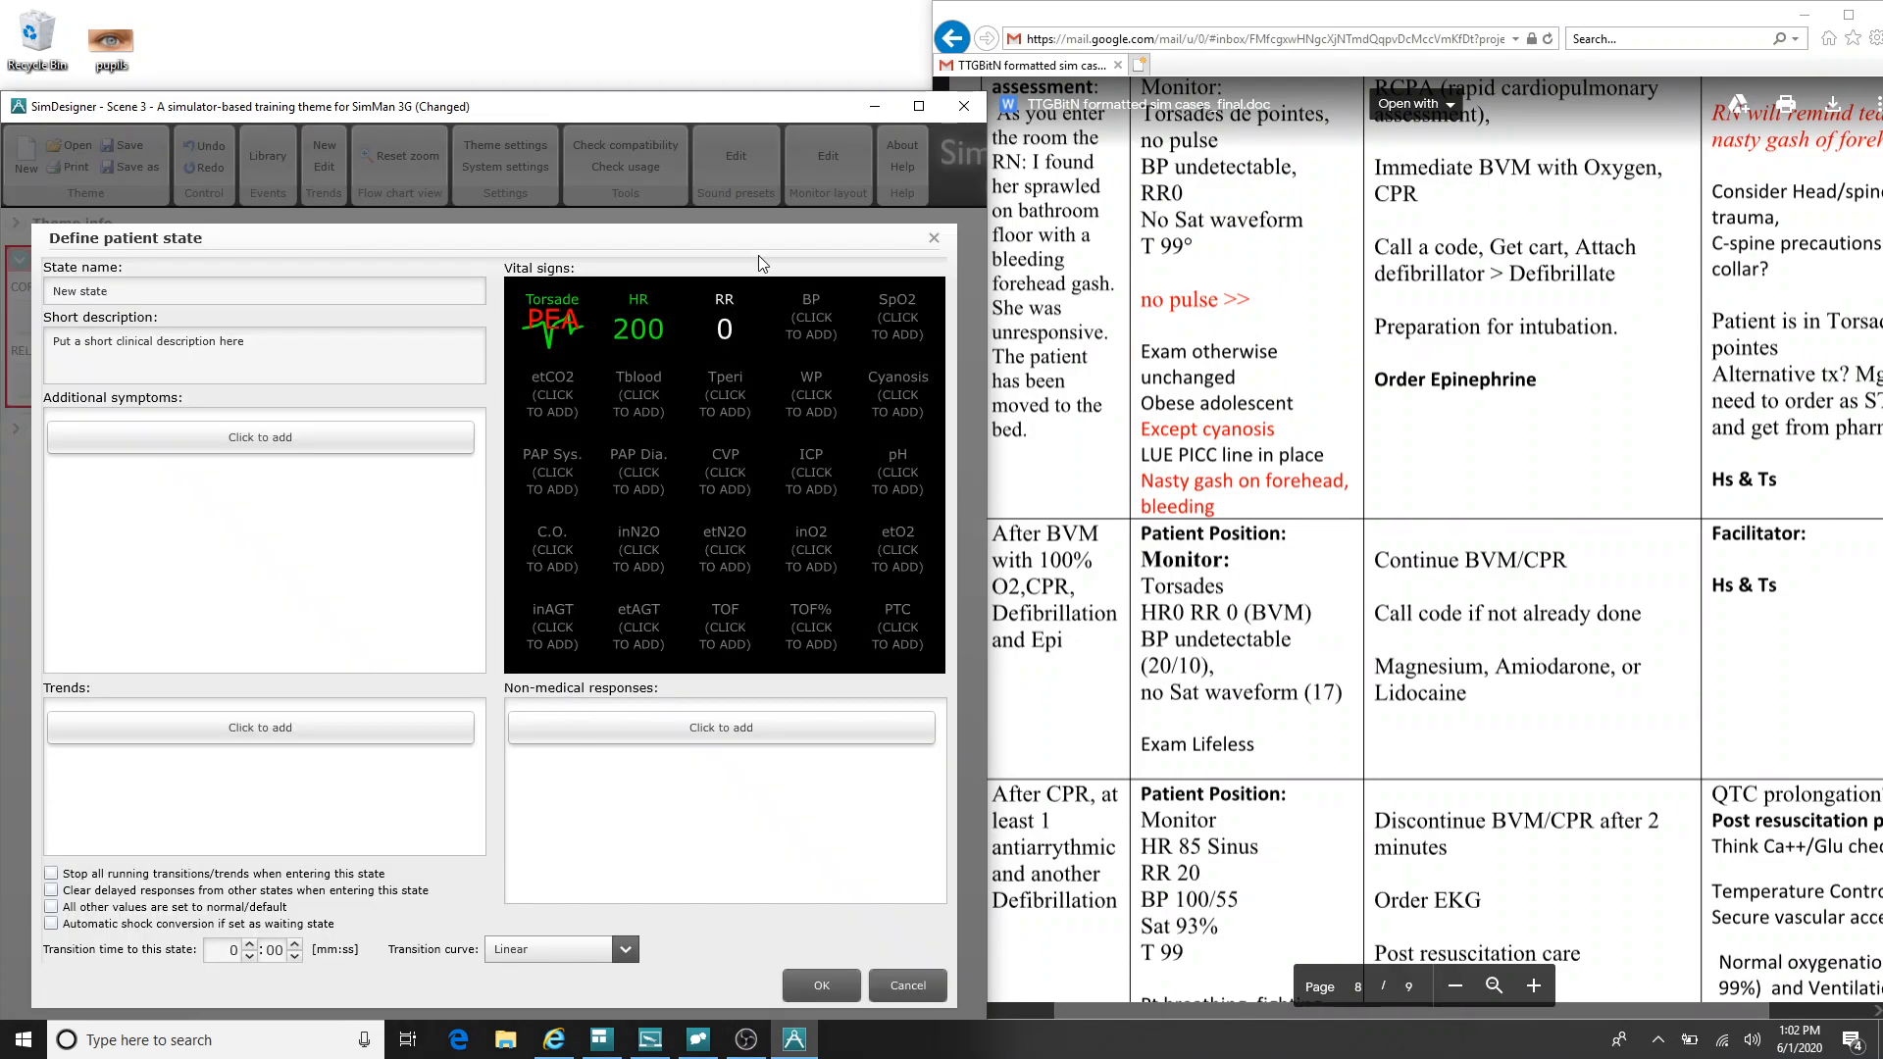
Step: Set the new state's blood pressure to 20 mmHg systolic and 10 mmHg diastolic
left_click(816, 332)
double_click(572, 399)
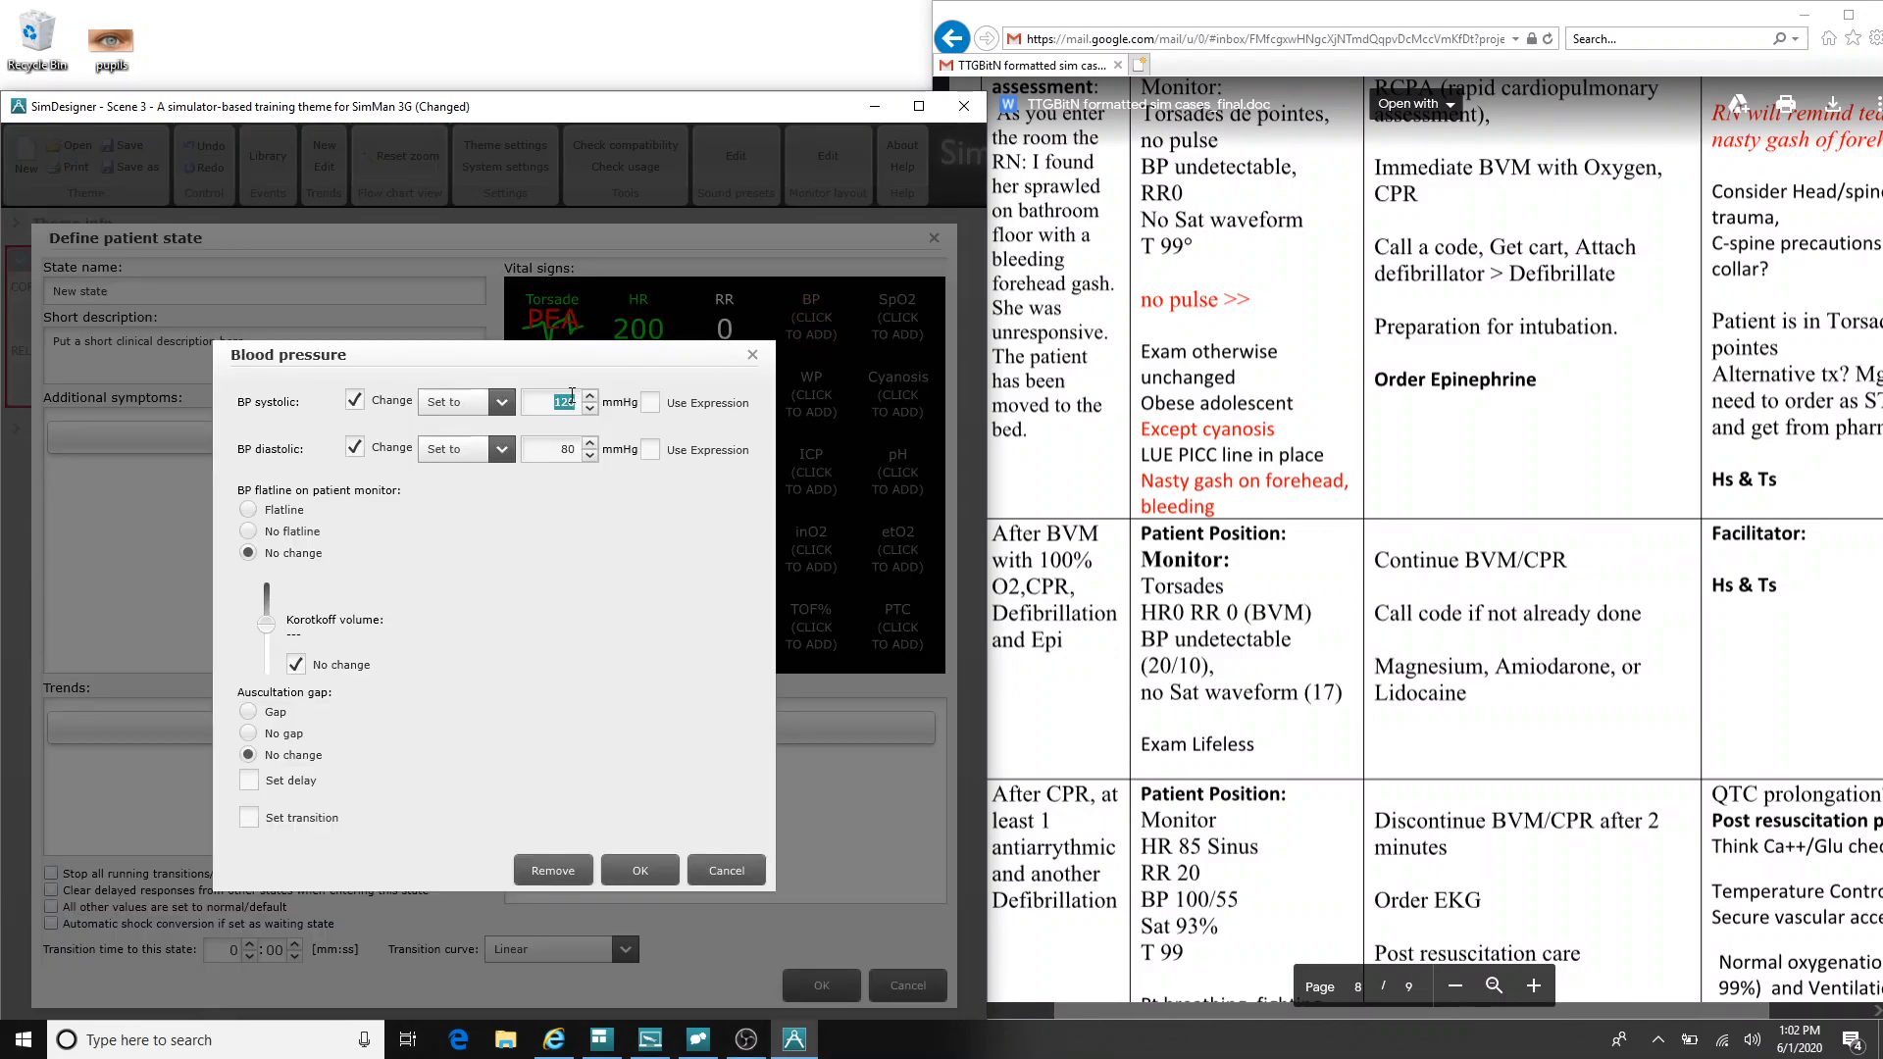
type("20")
double_click(568, 450)
left_click(647, 870)
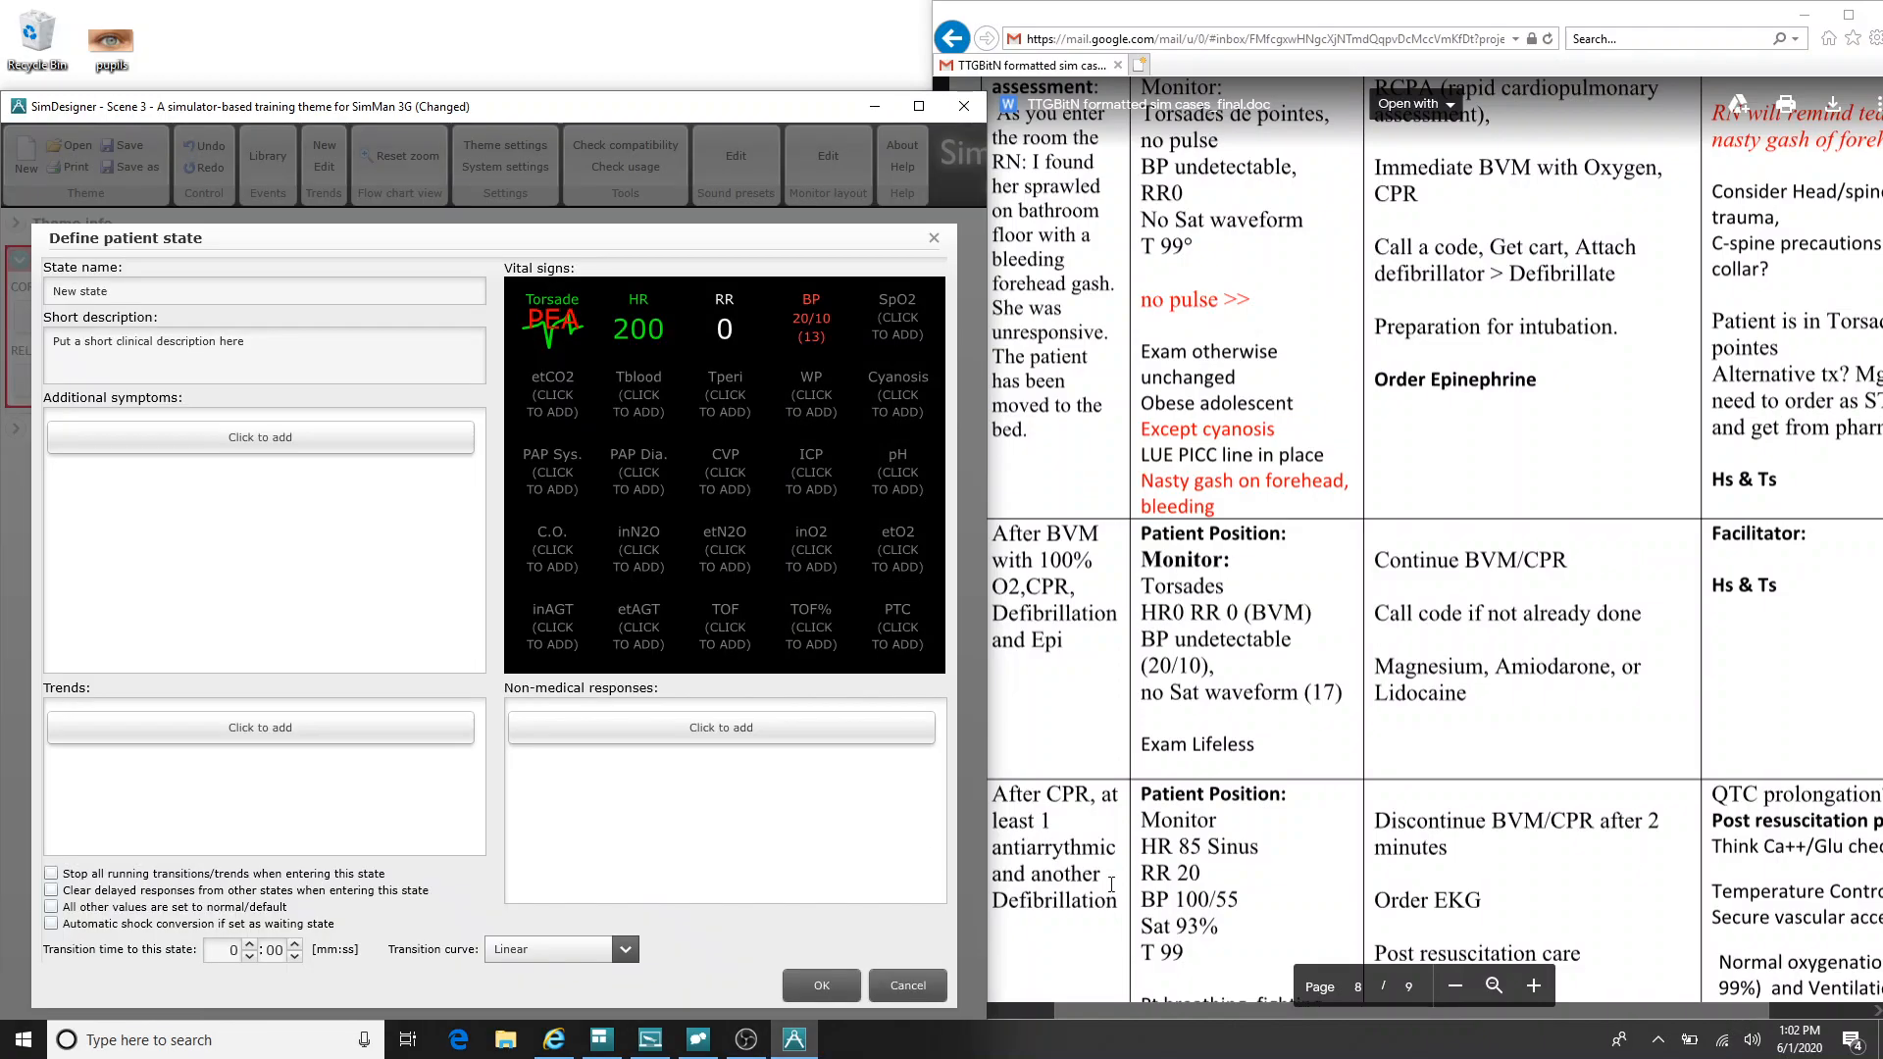
Step: Check the scenario's saturation entry and set the new state's SpO2 to 17%
left_click(1063, 870)
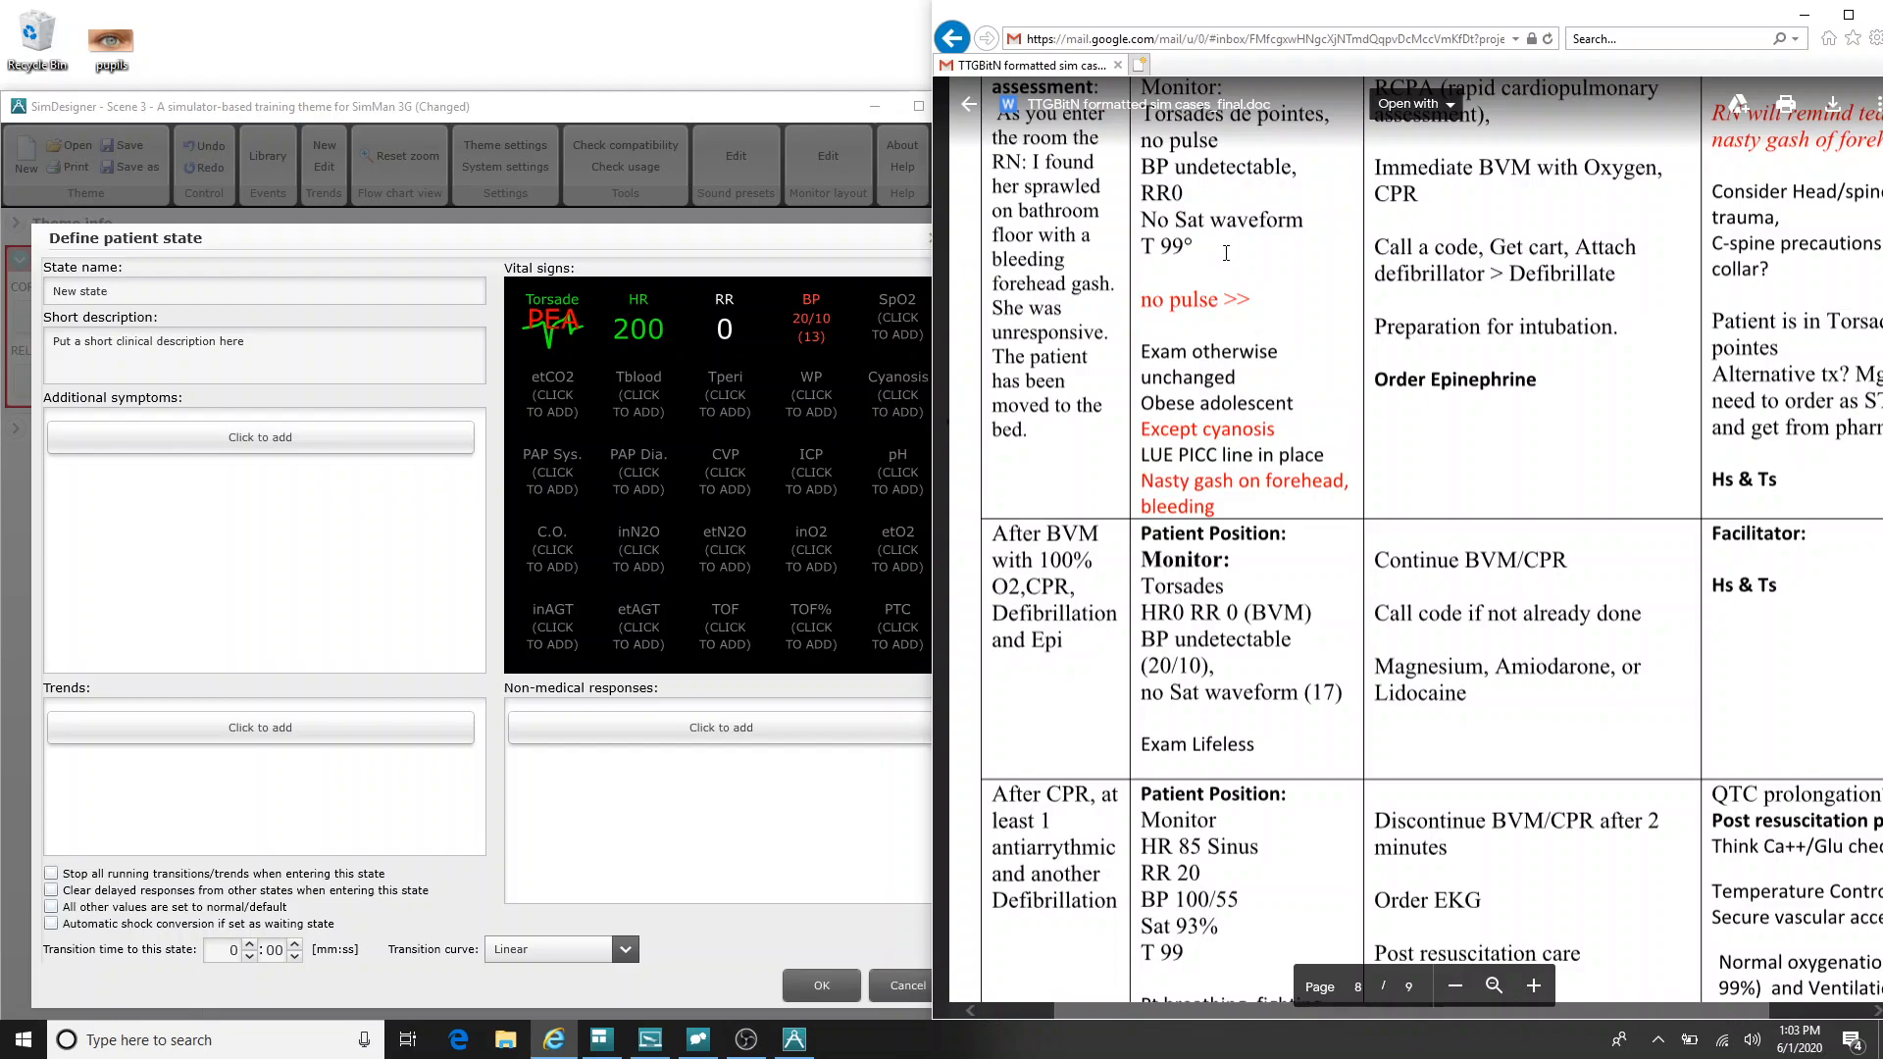
left_click(898, 329)
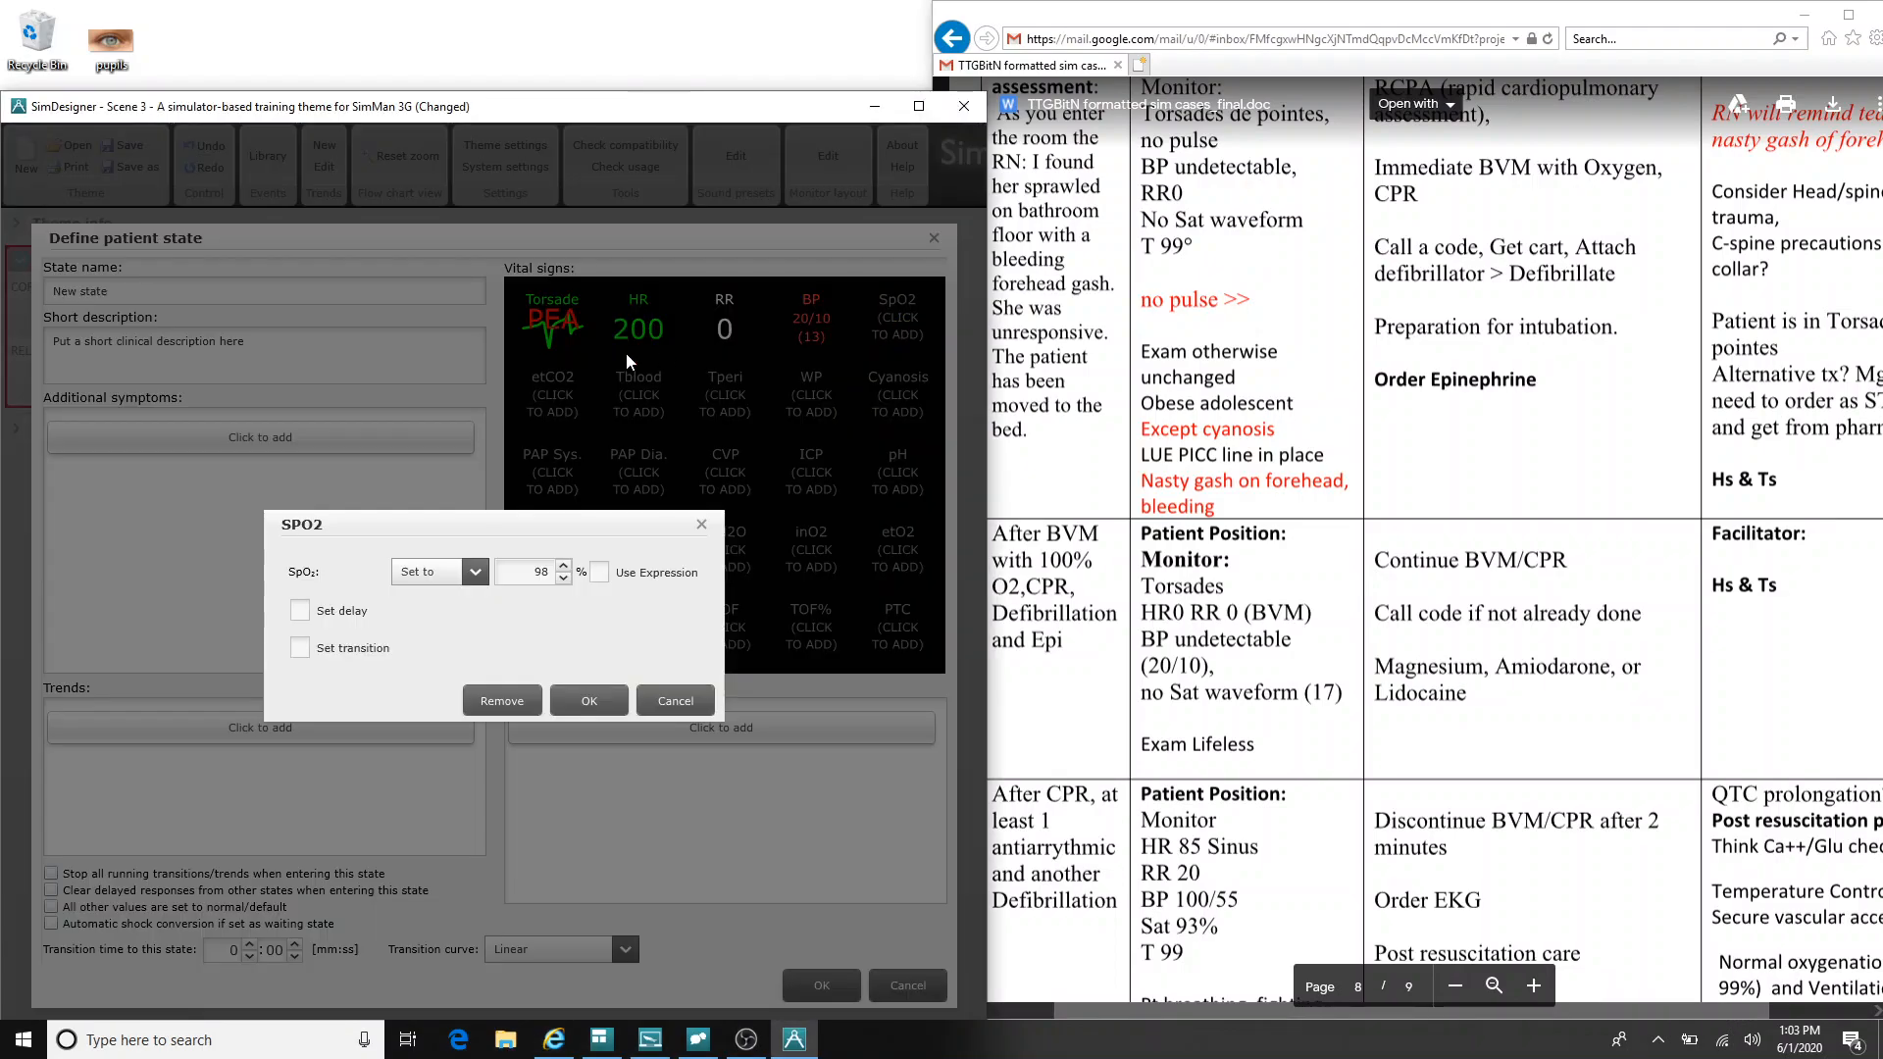
double_click(537, 577)
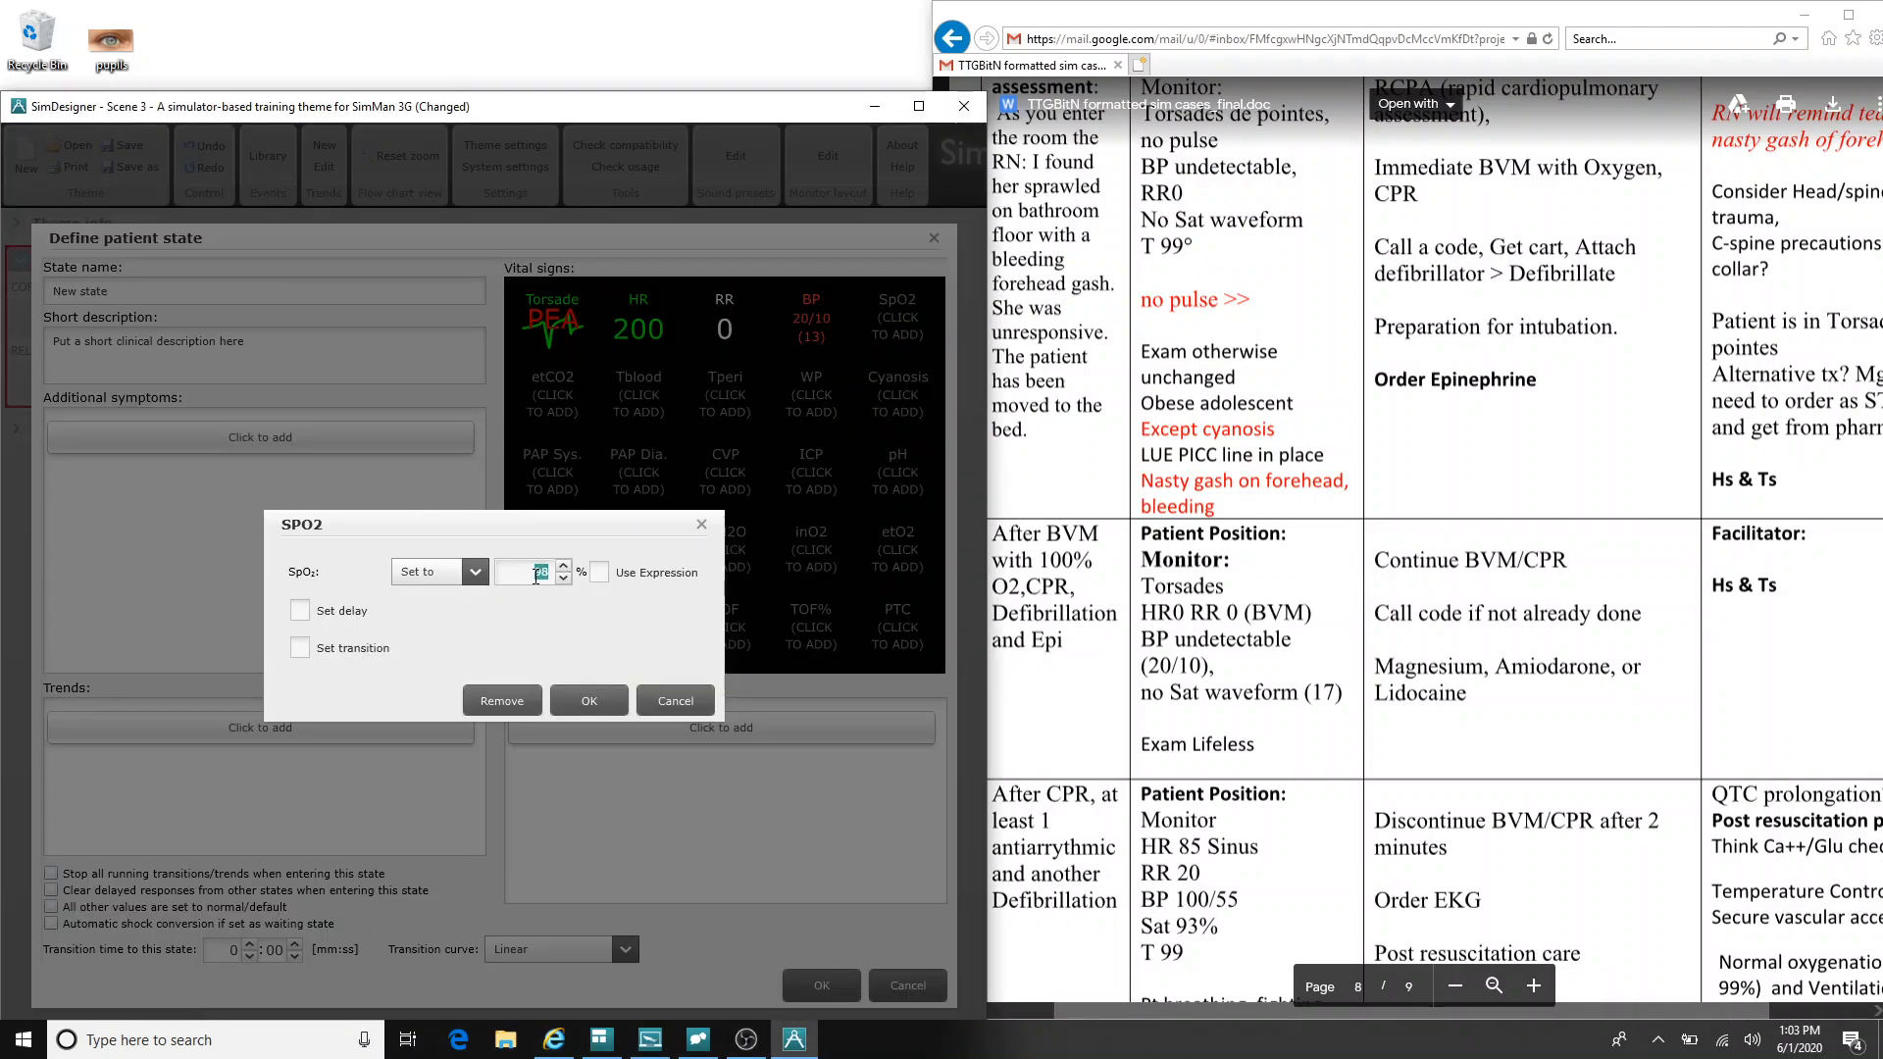
type("17")
left_click(600, 698)
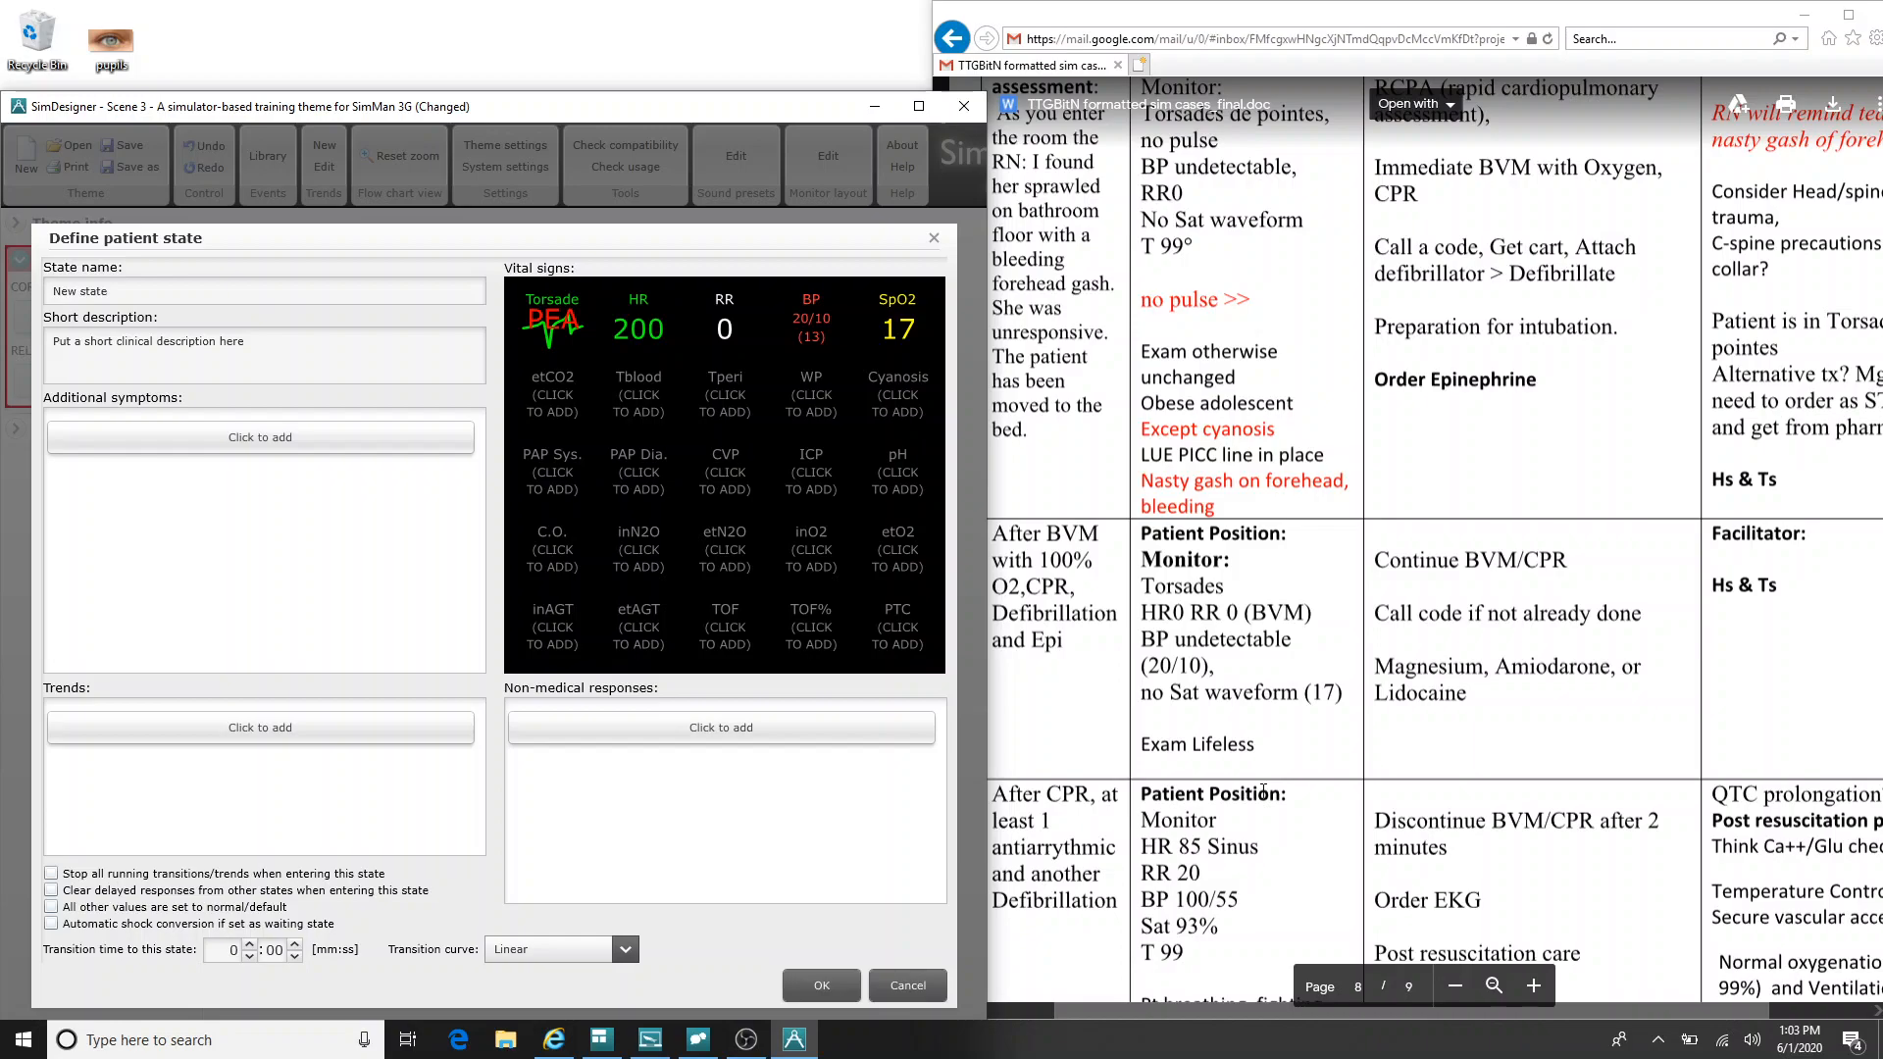
Step: Rename the new state as "After BVM with 100% O2"
left_click(168, 295)
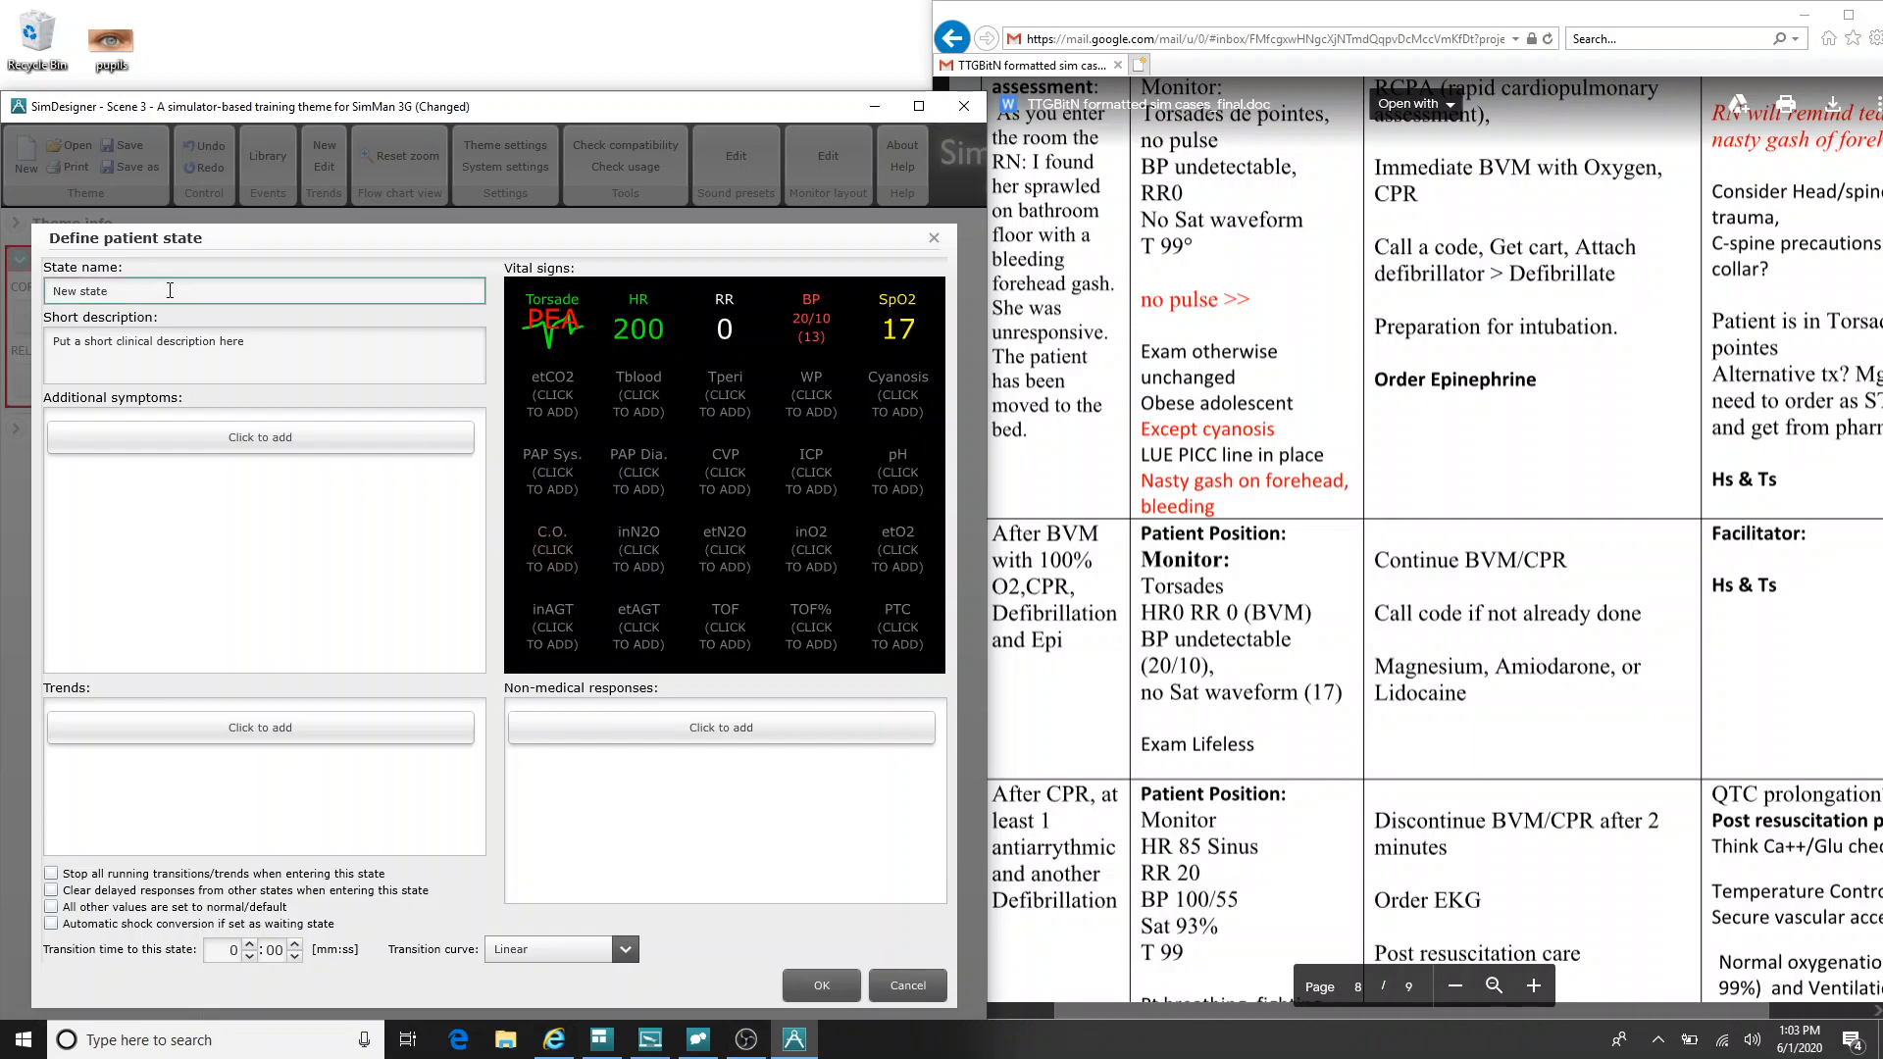
double_click(167, 296)
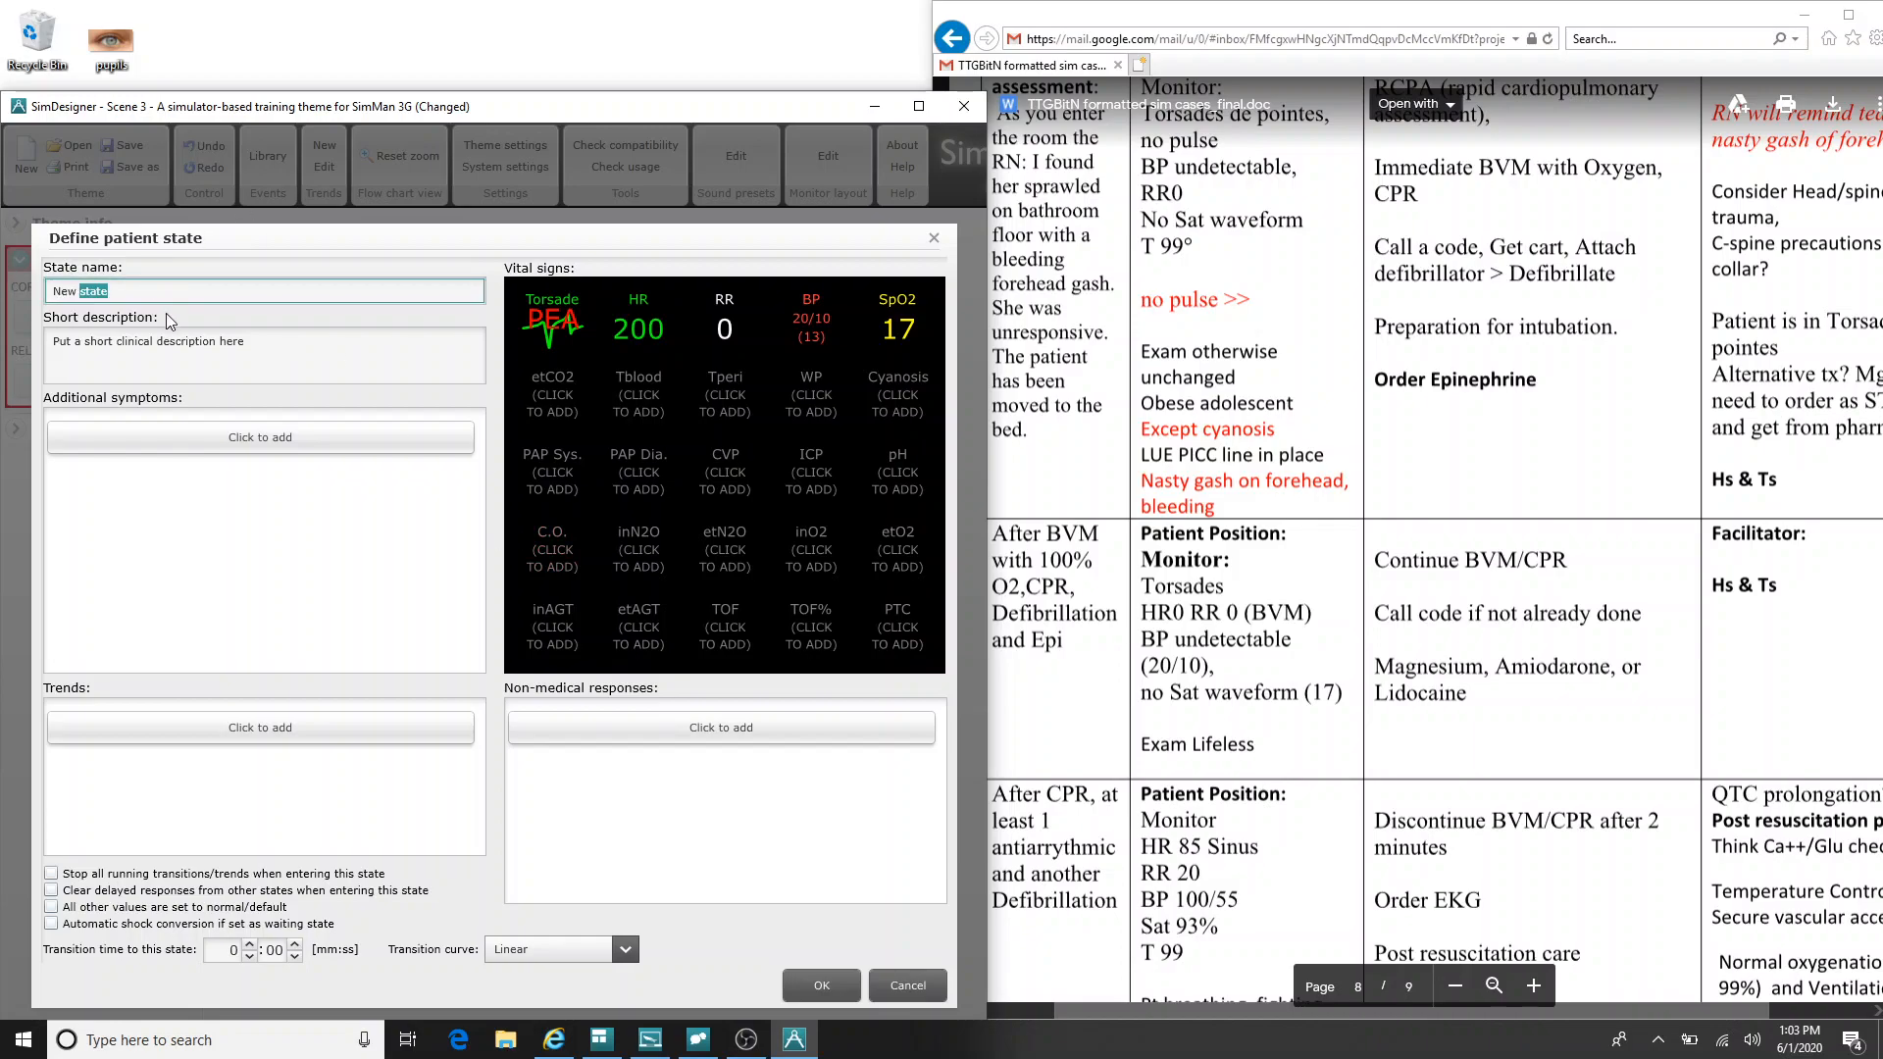
left_click_drag(165, 294, 1, 307)
type("After BVM with 100% O2")
Step: Add the Eyelid status symptom set to Closed and save the After BVM state's definition
left_click(253, 437)
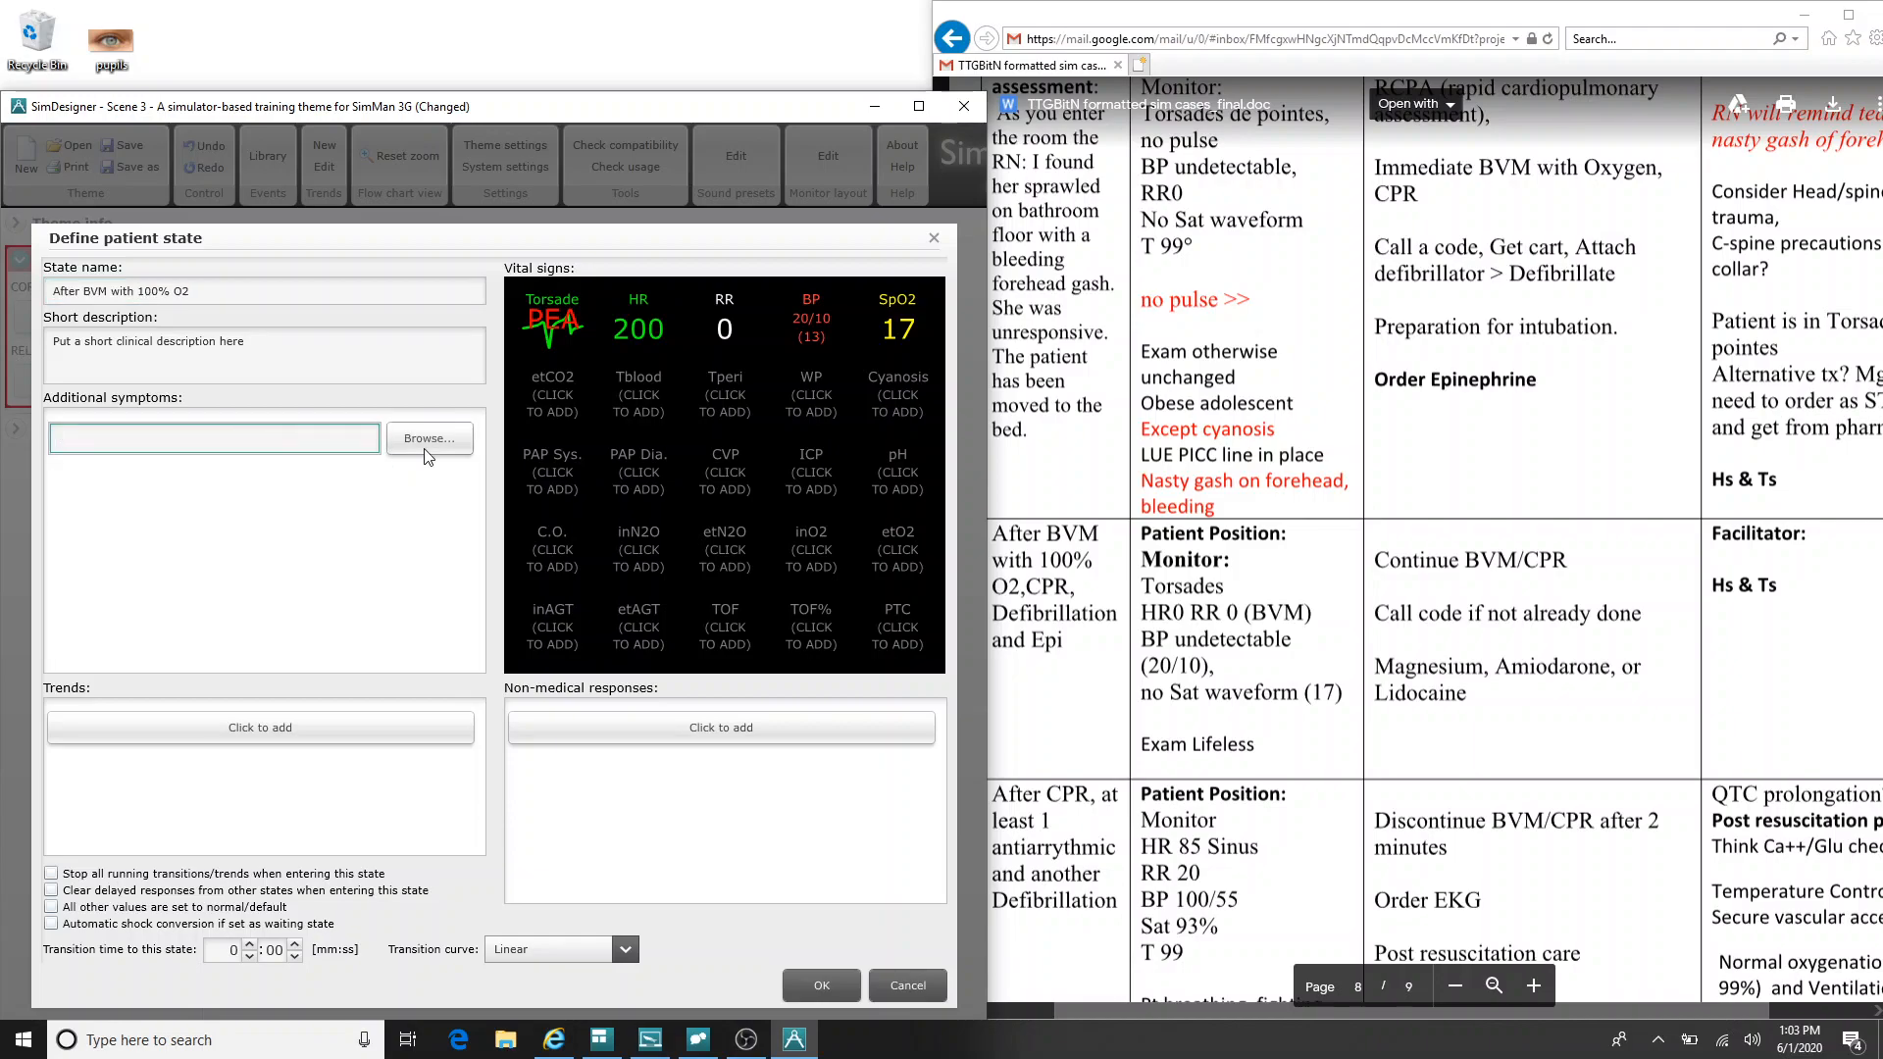
type("c")
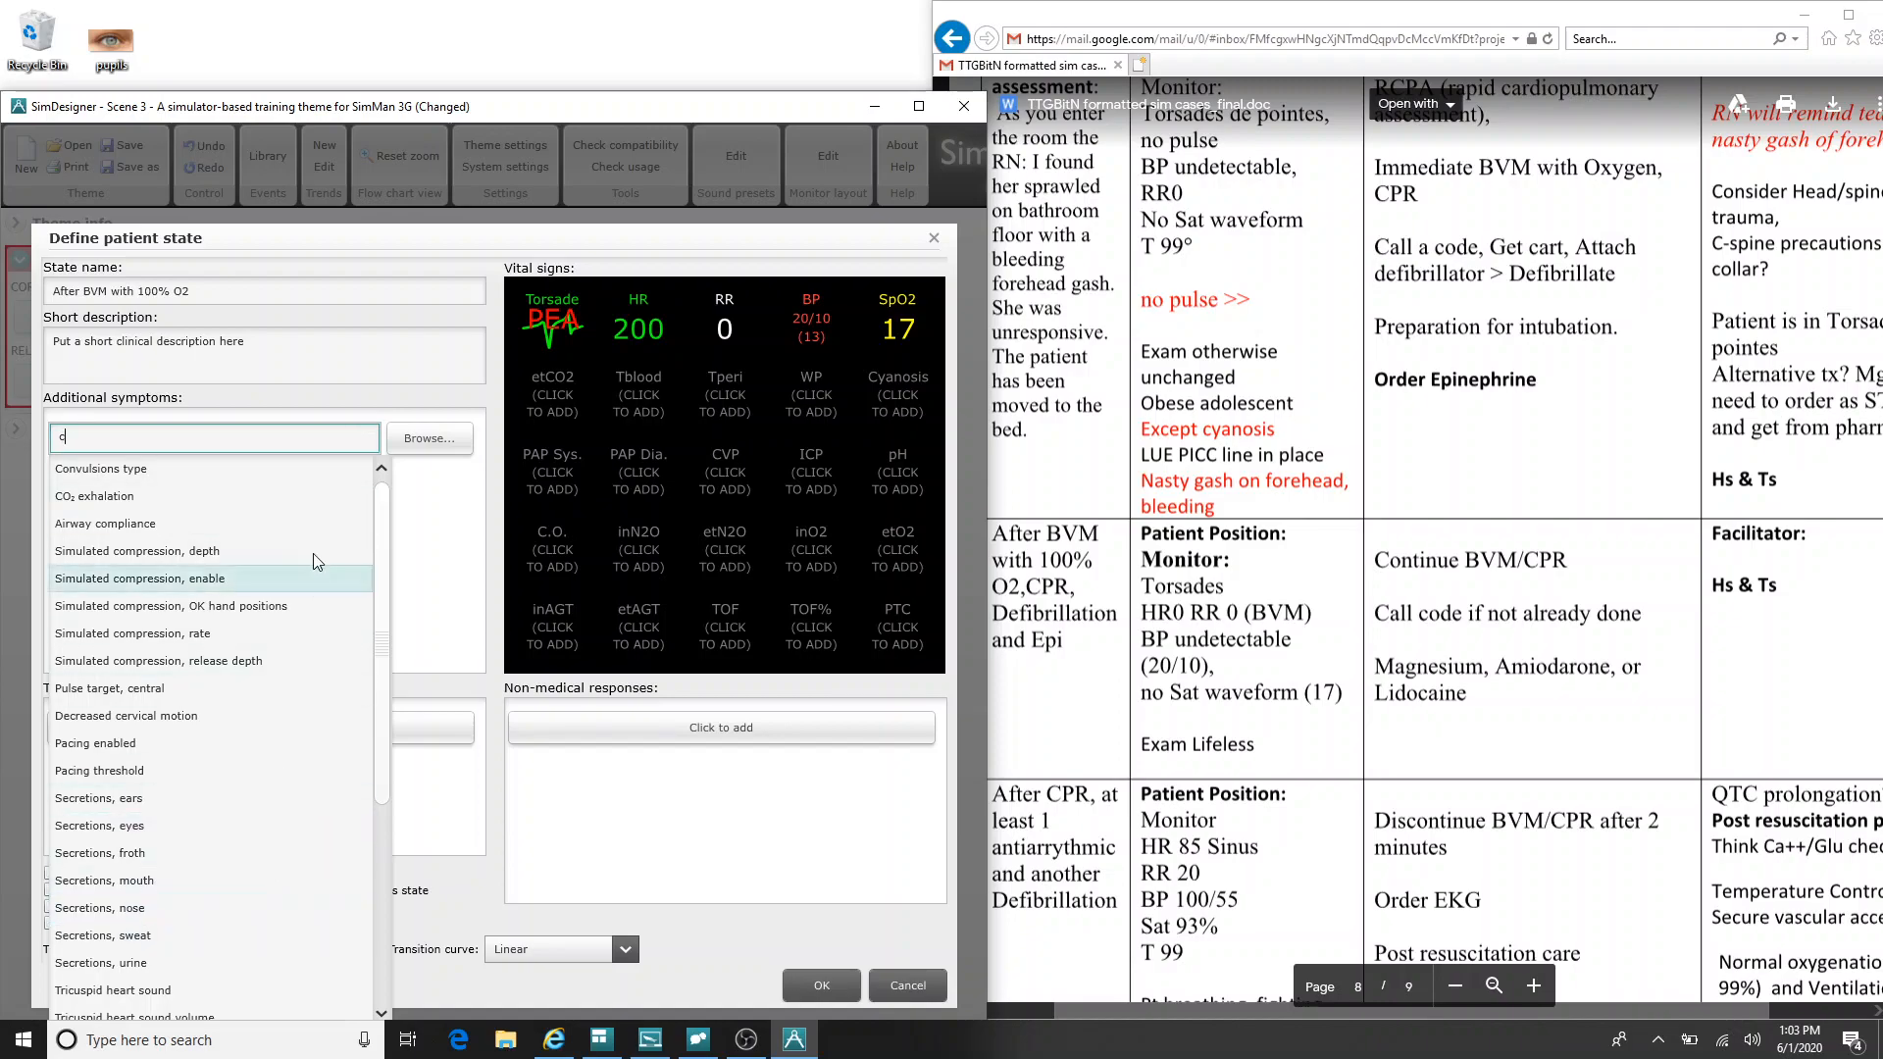
left_click(443, 436)
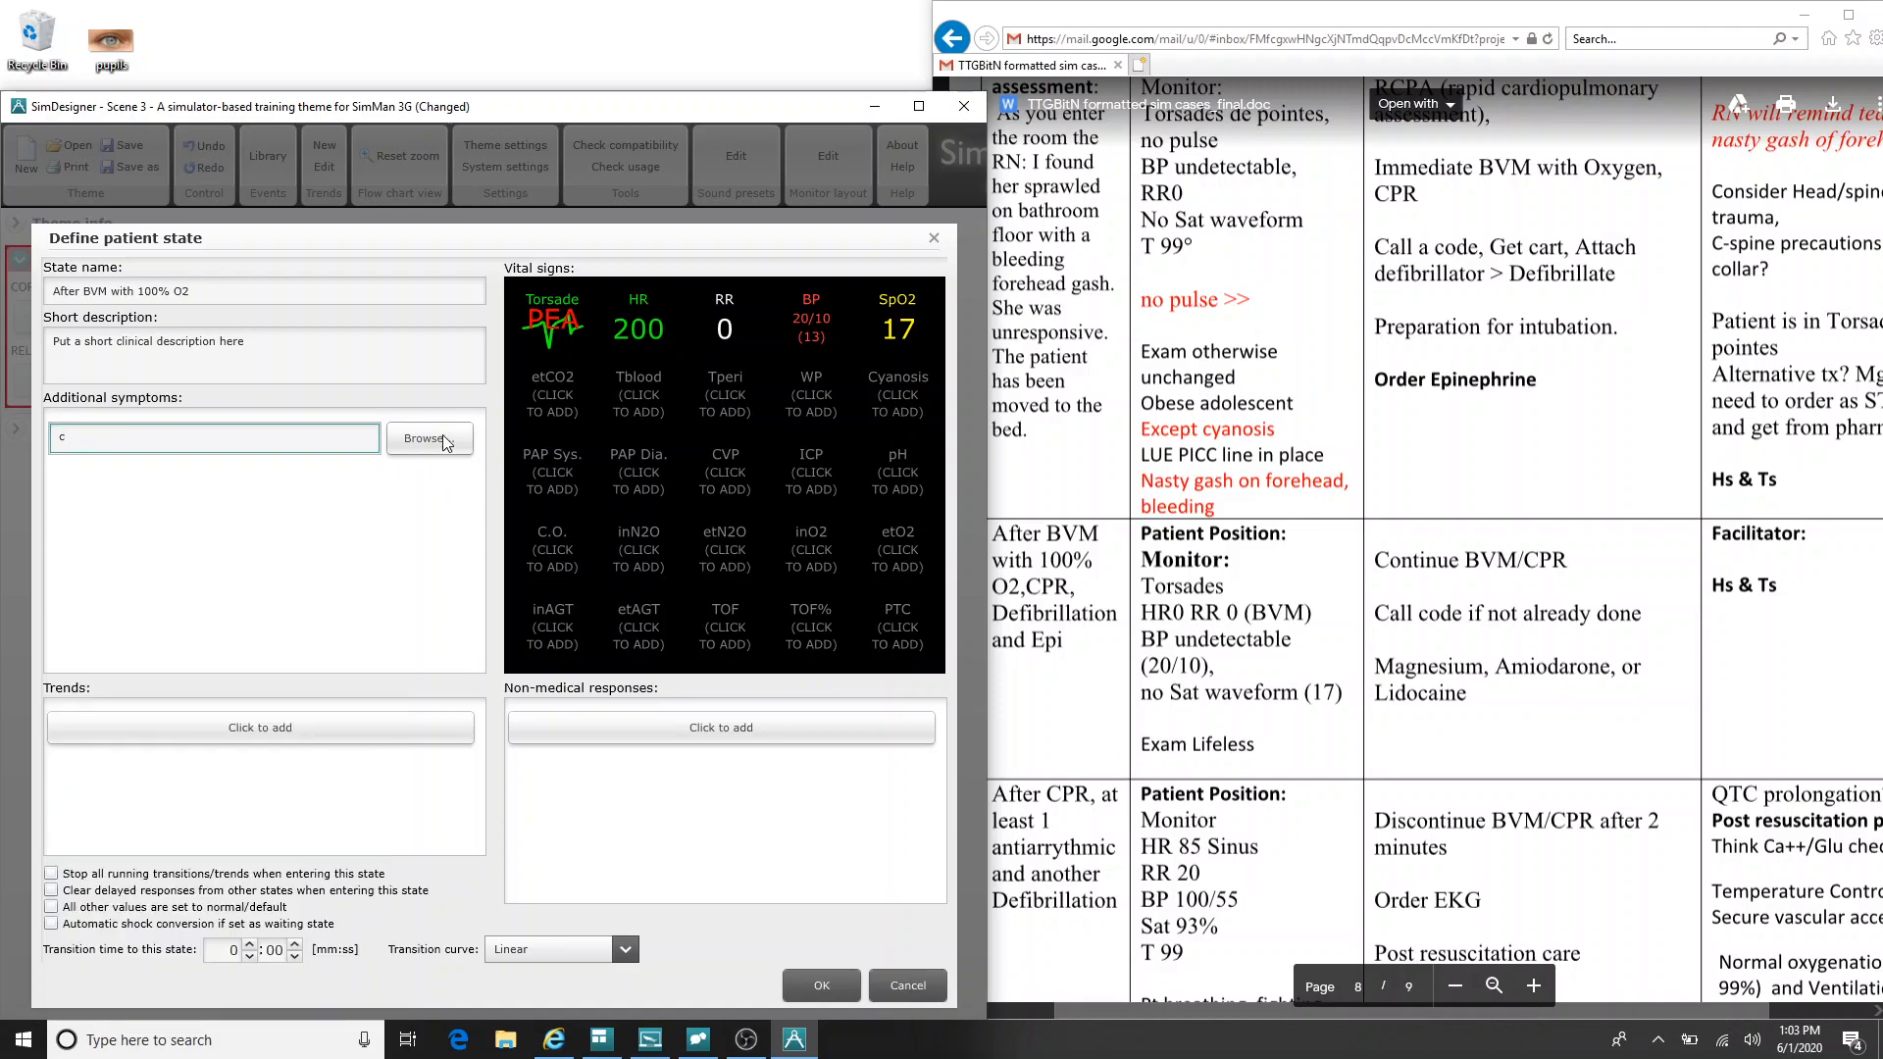
left_click(443, 439)
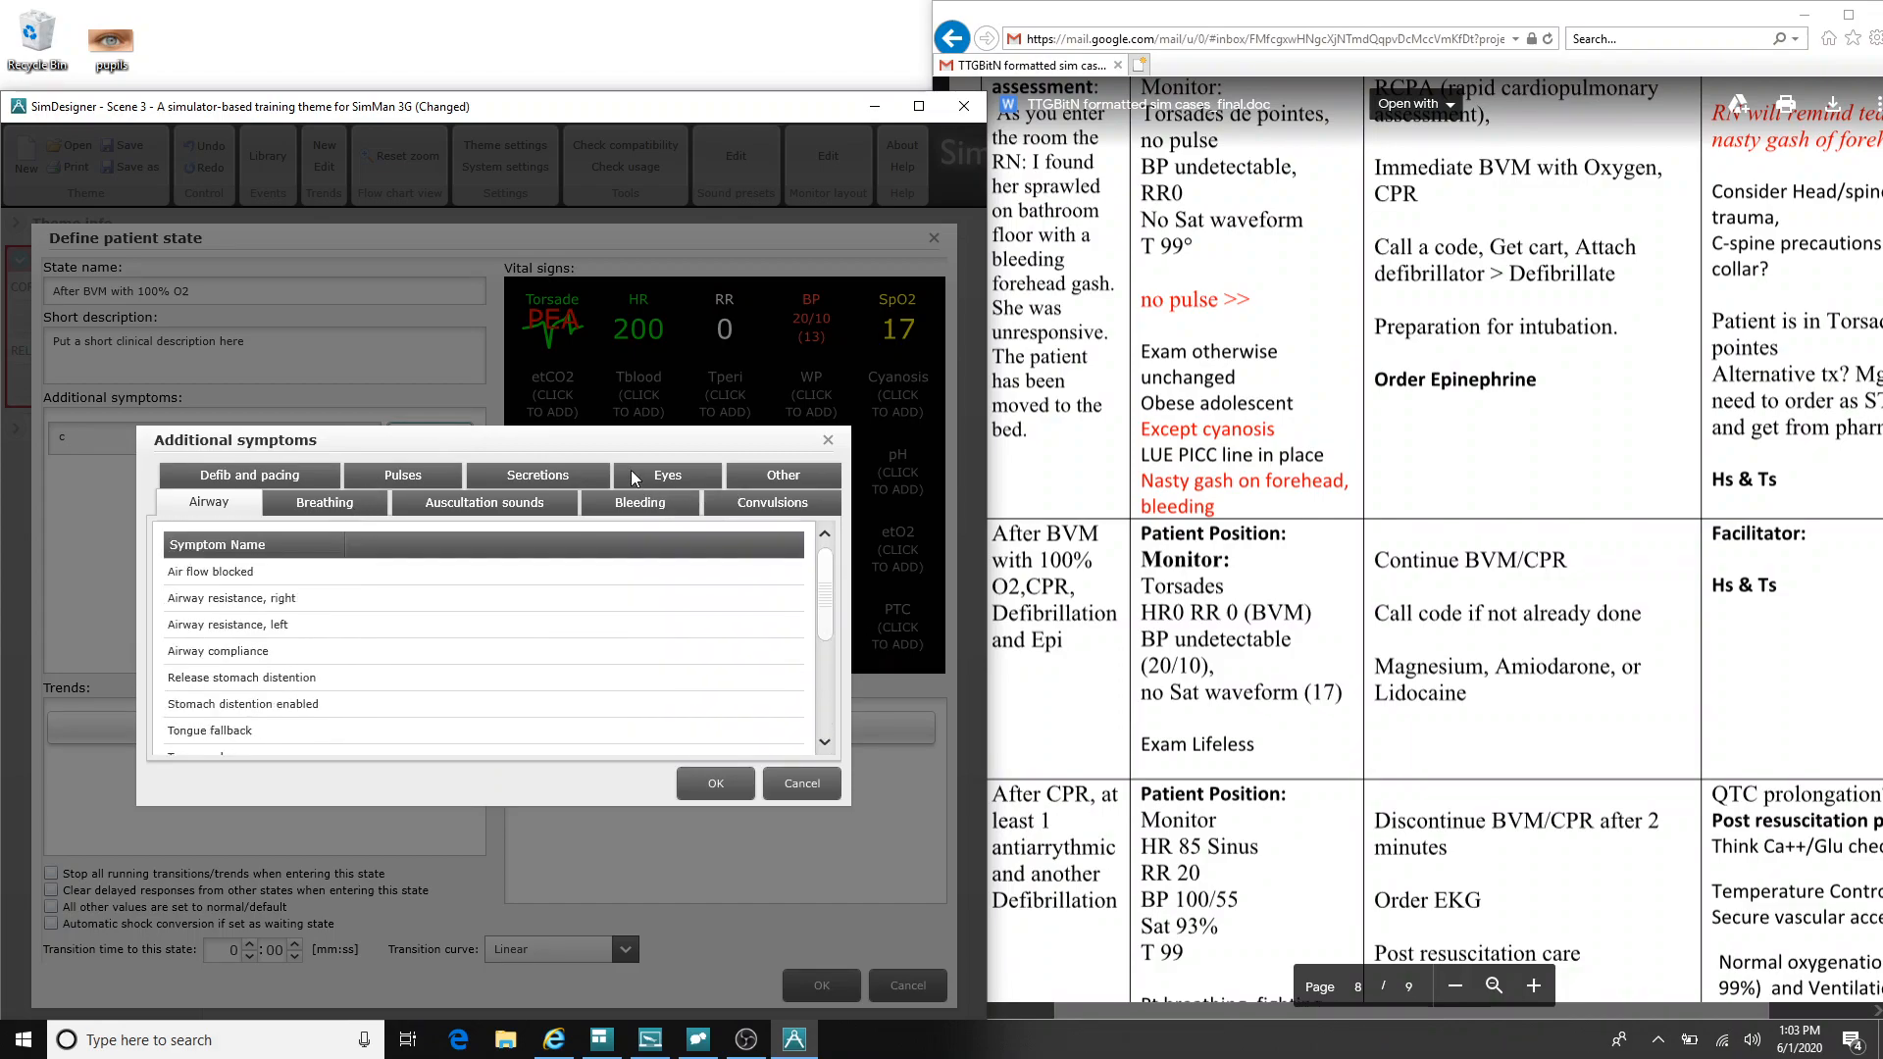
left_click(665, 474)
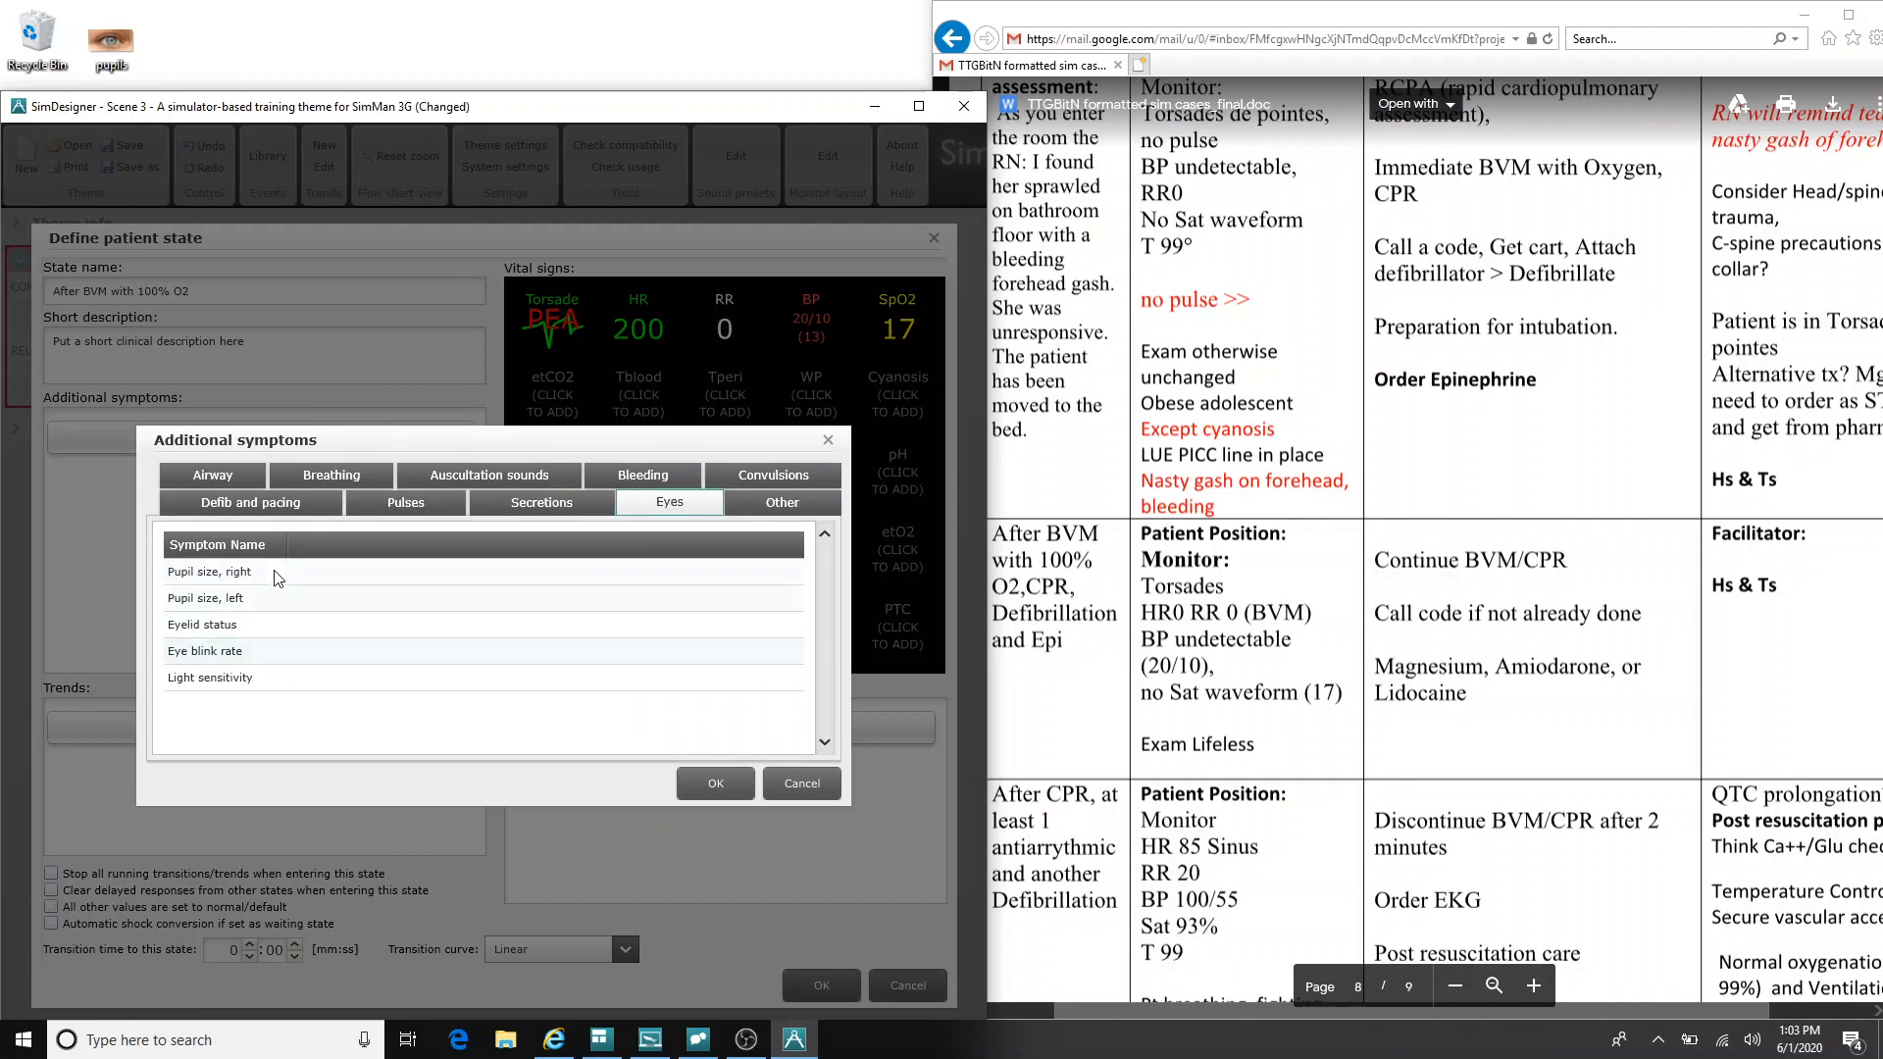
left_click(290, 628)
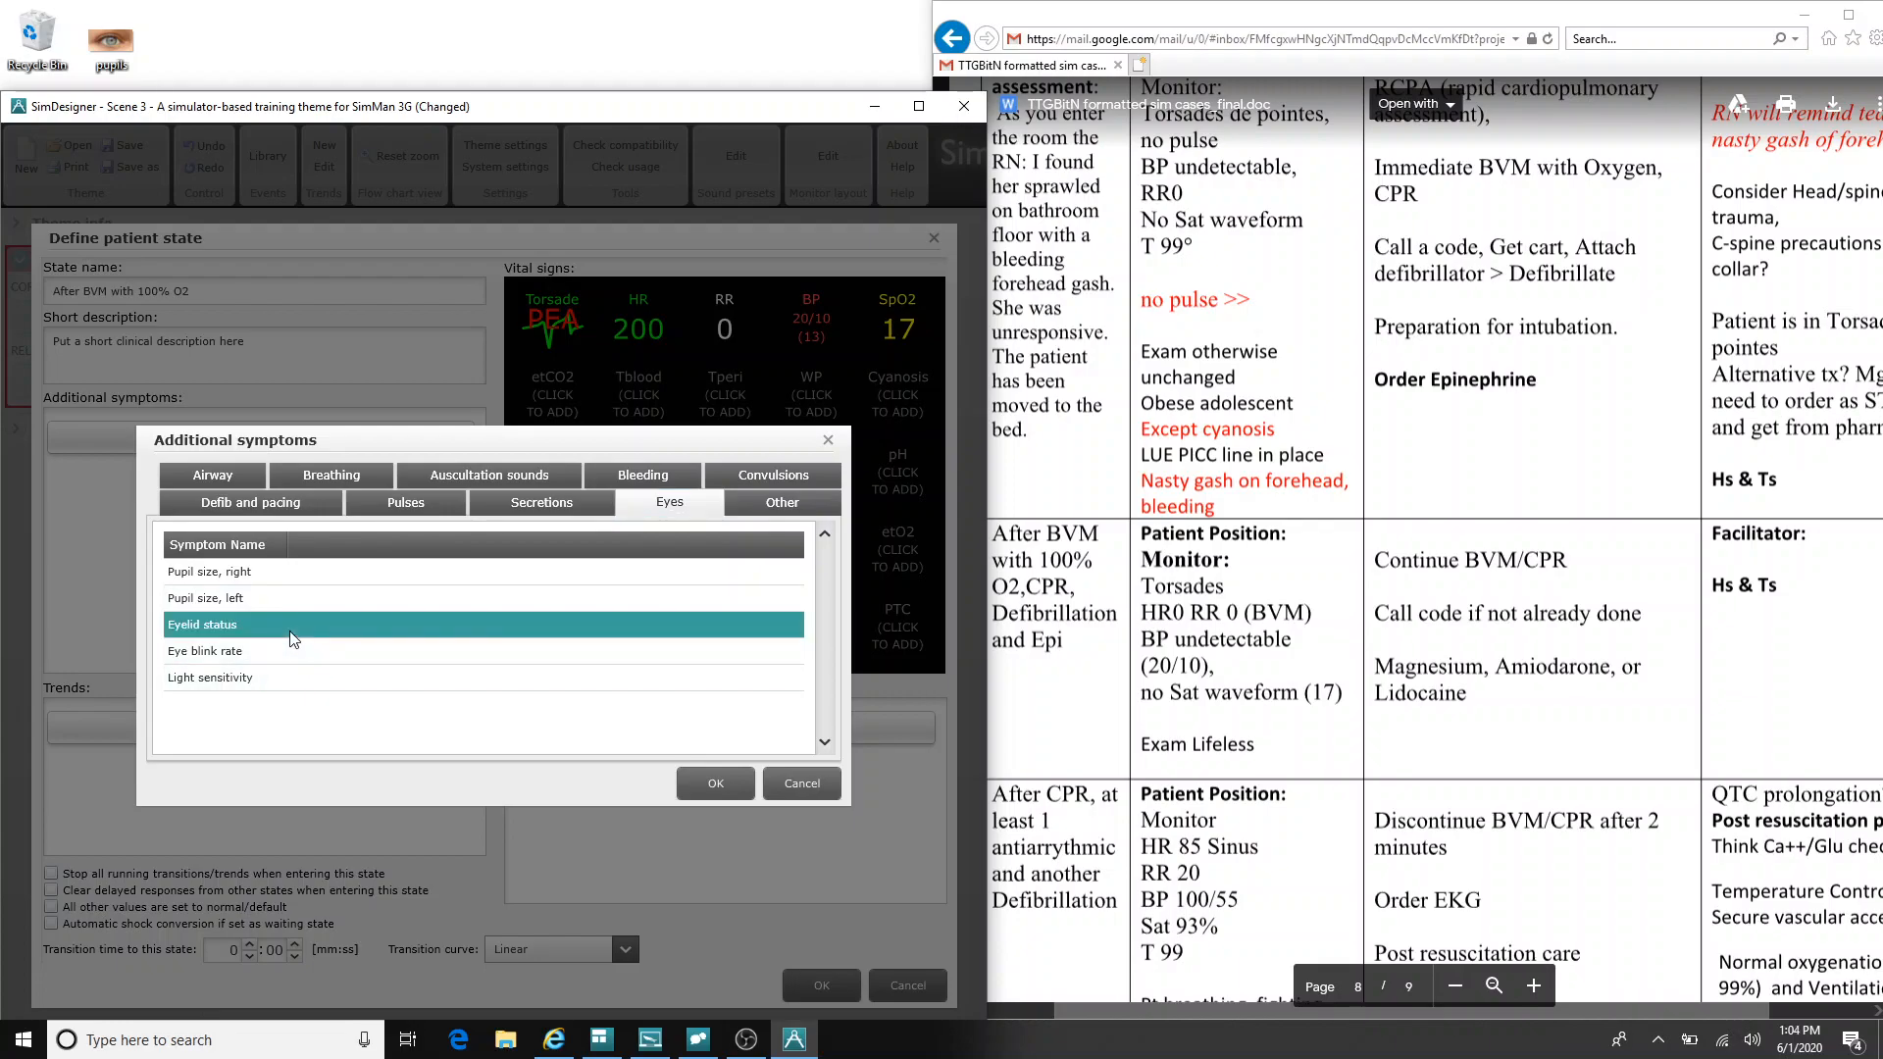
left_click(716, 785)
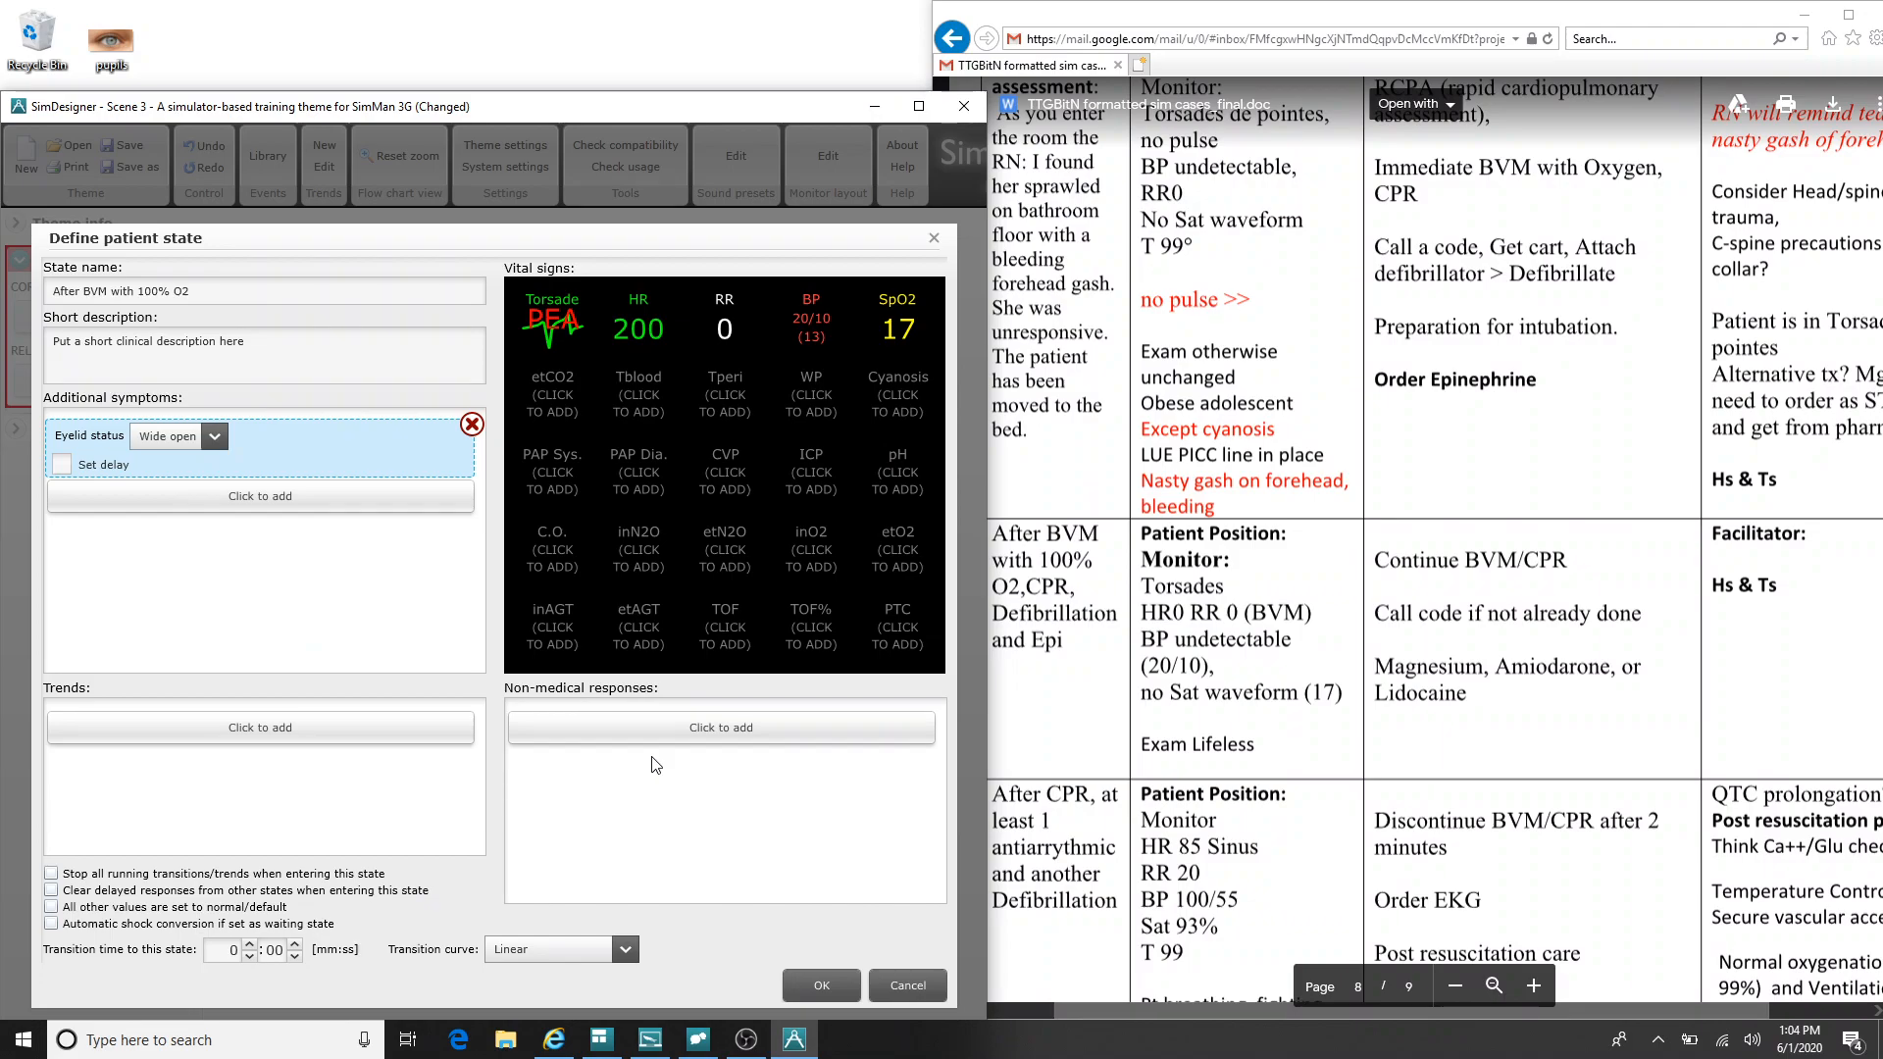
left_click(225, 442)
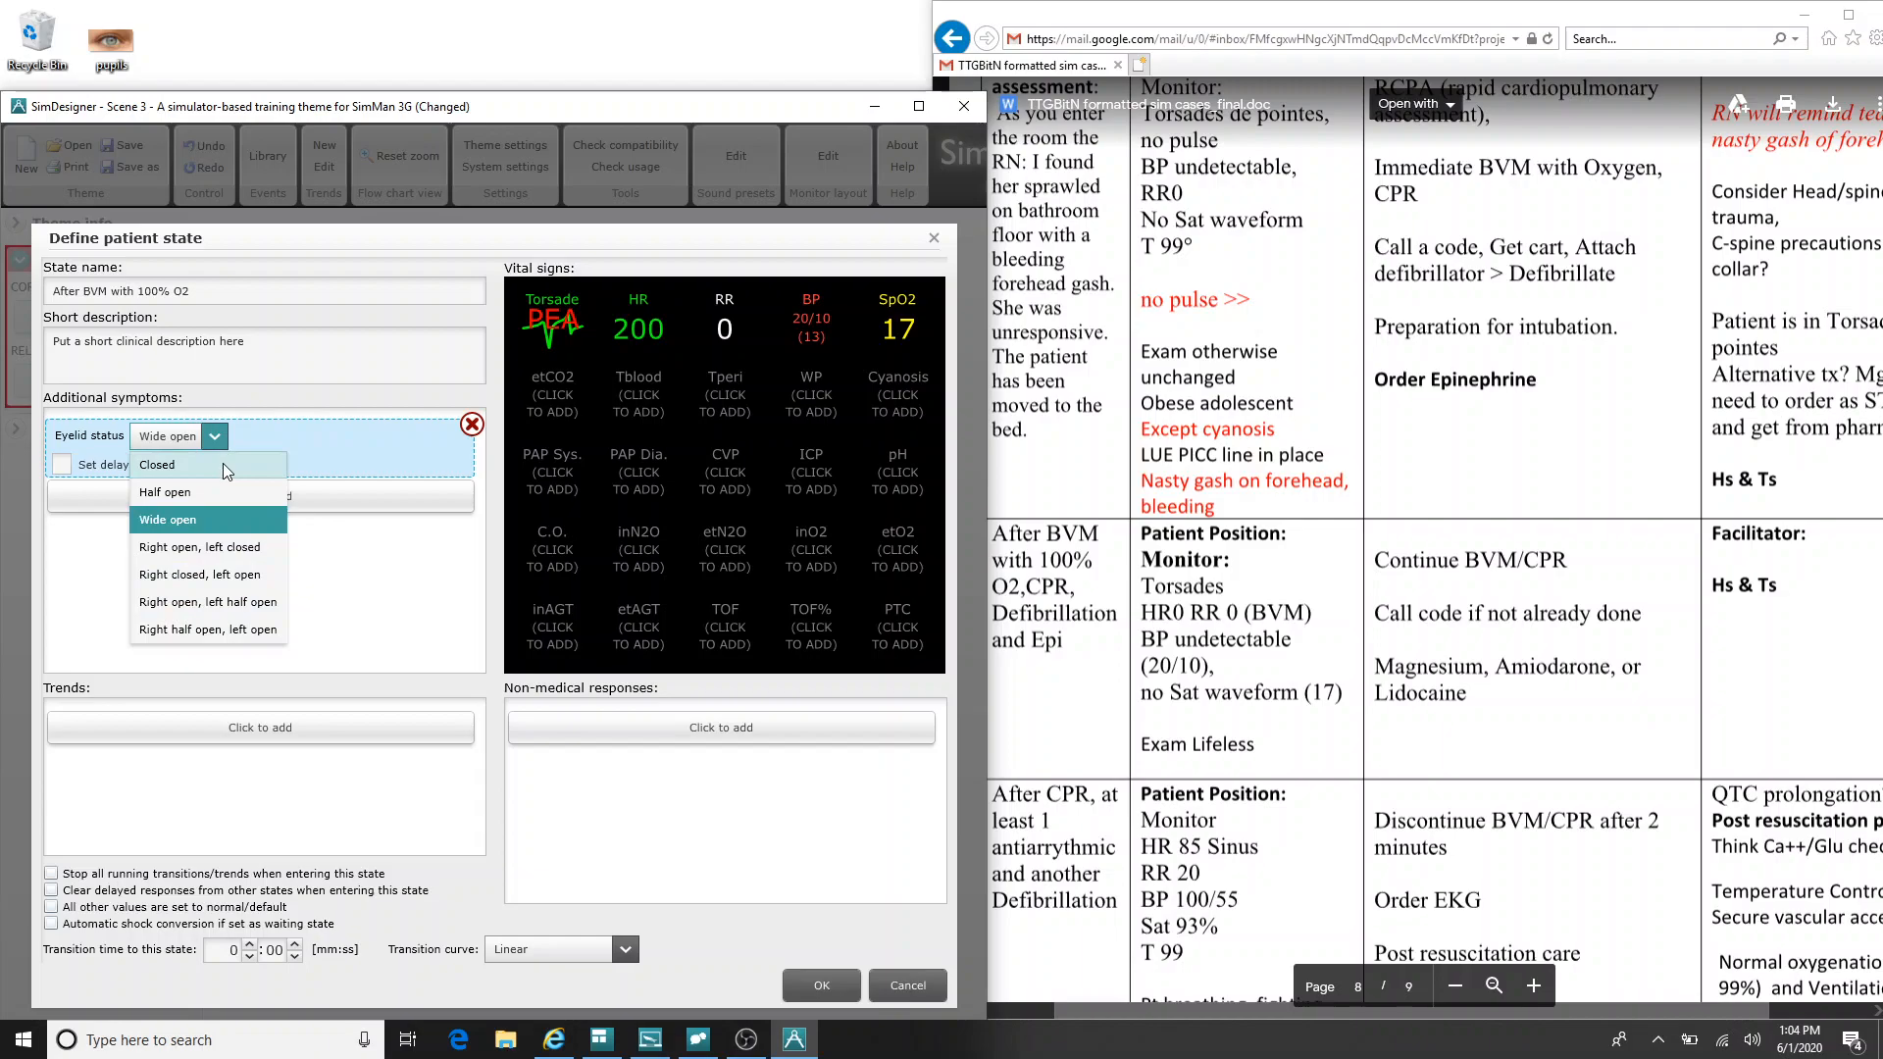
left_click(224, 467)
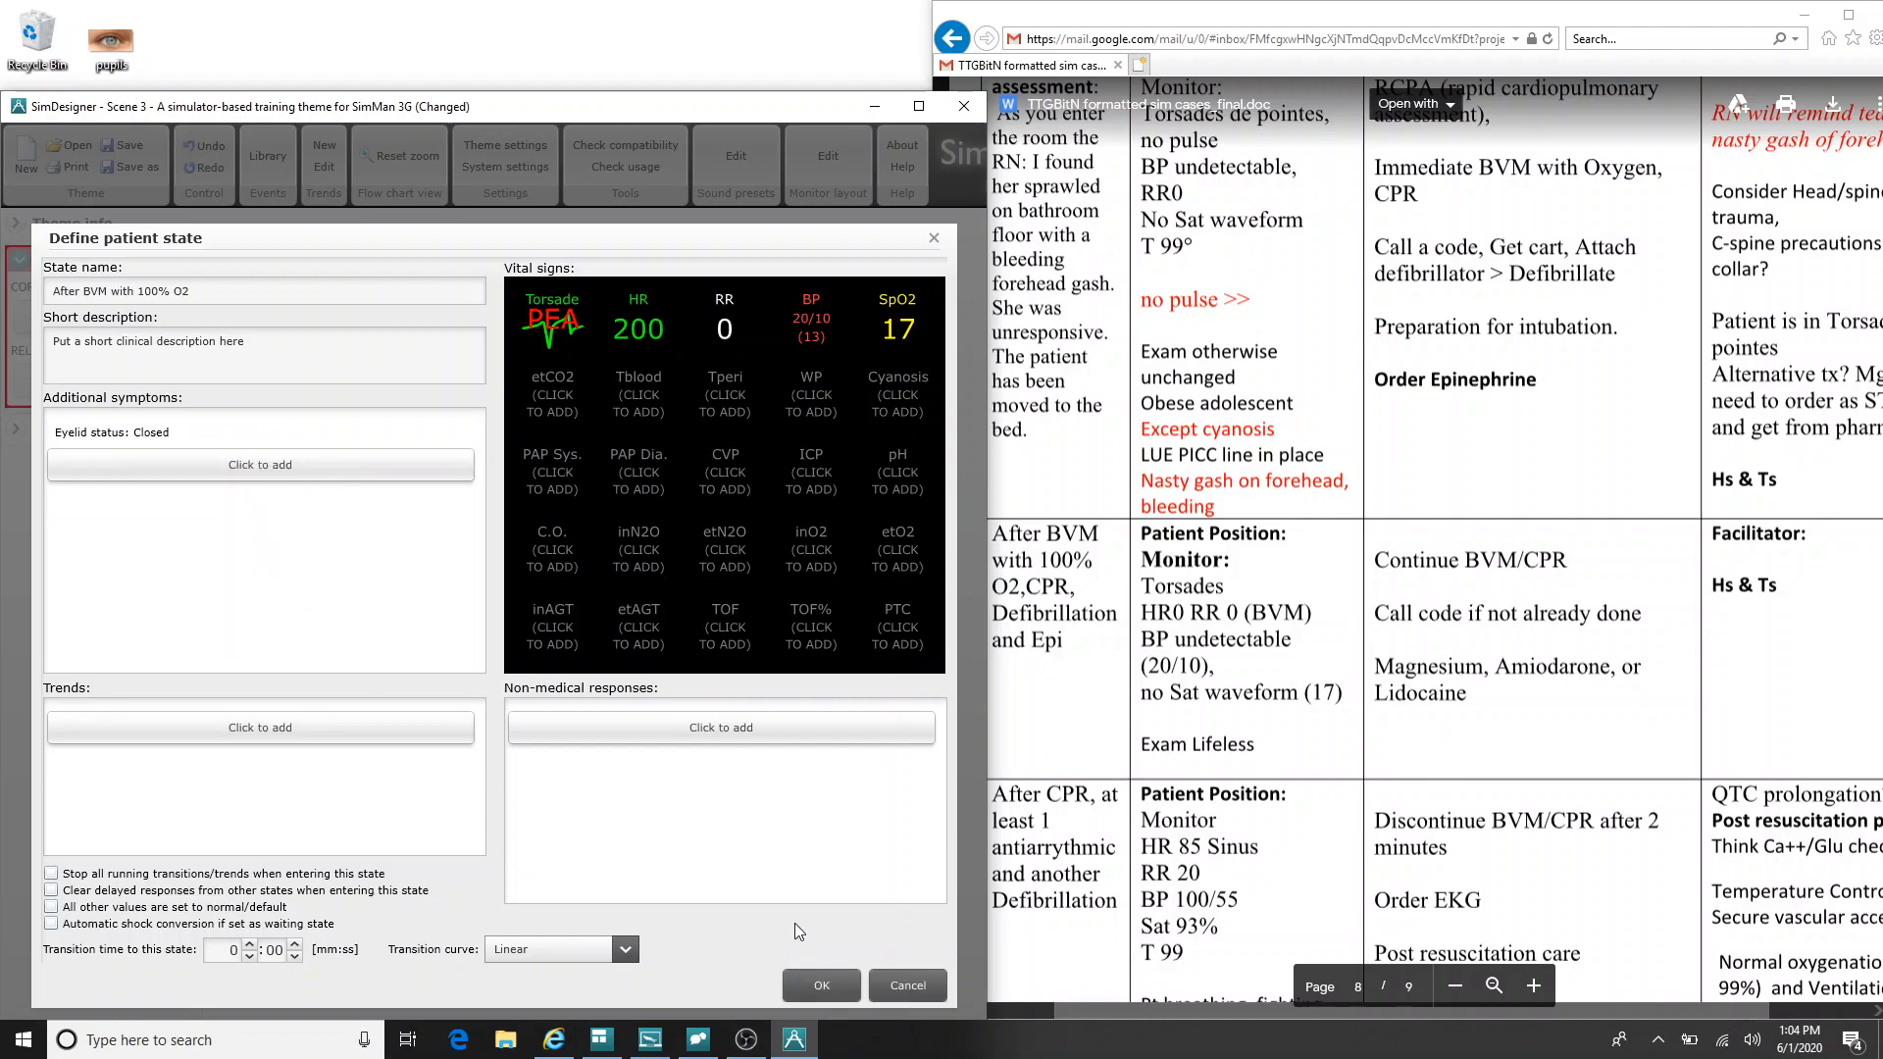
left_click(822, 987)
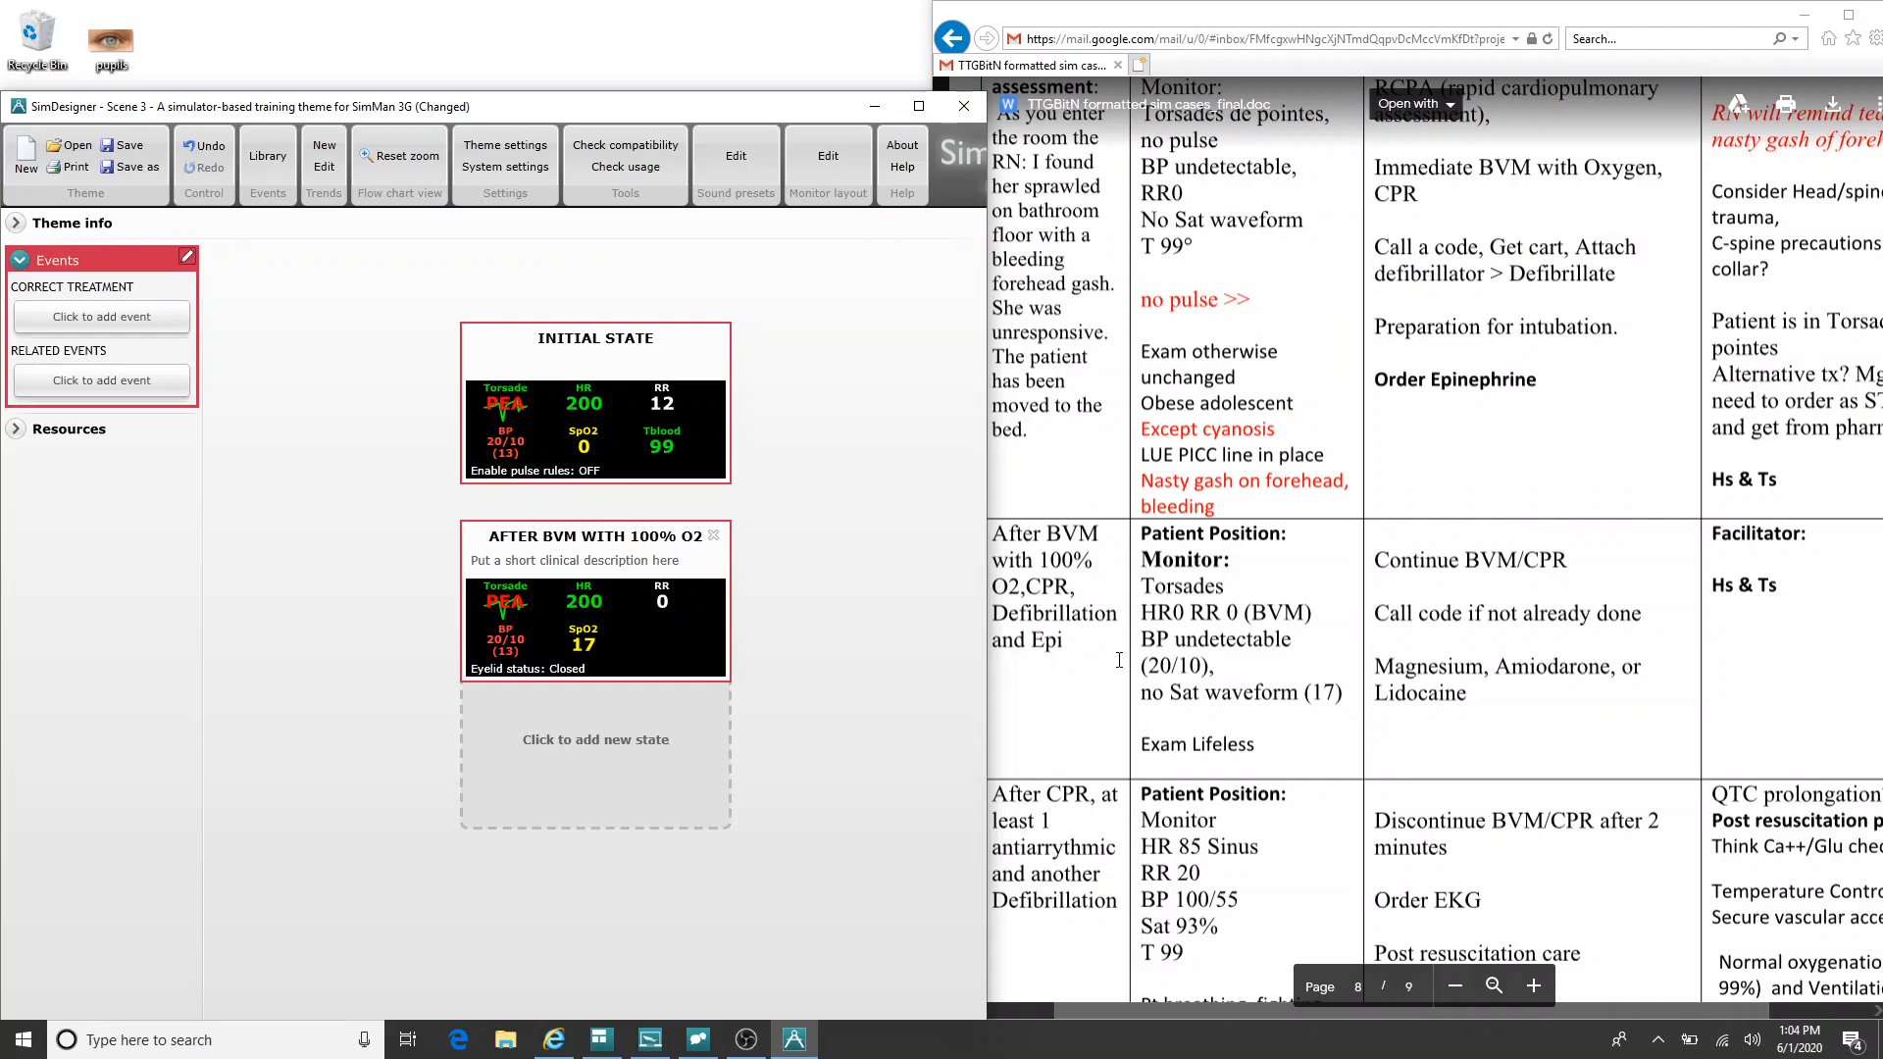
Step: Review the scenario's post-CPR row and add a third state below the After BVM state, named "After CPR"
scroll(1119, 660, "up", 1)
scroll(1119, 660, "down", 2)
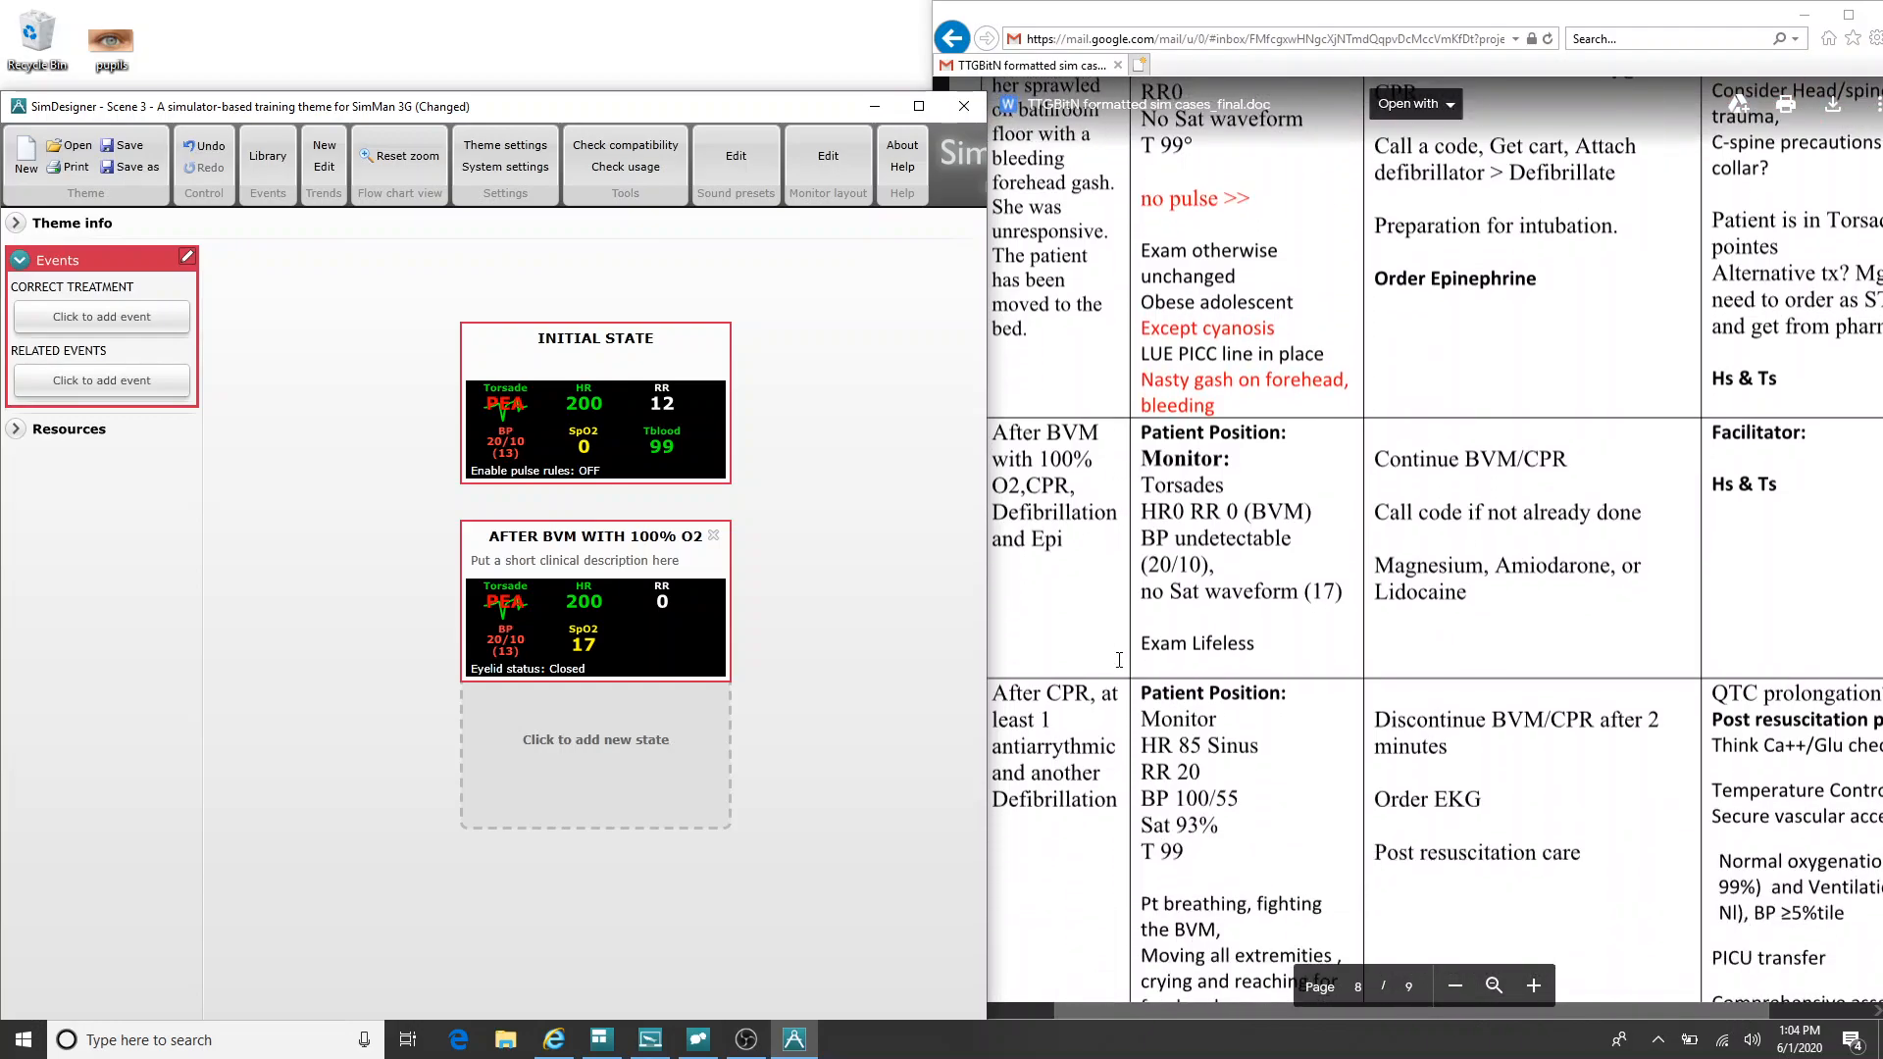
scroll(1177, 696, "down", 2)
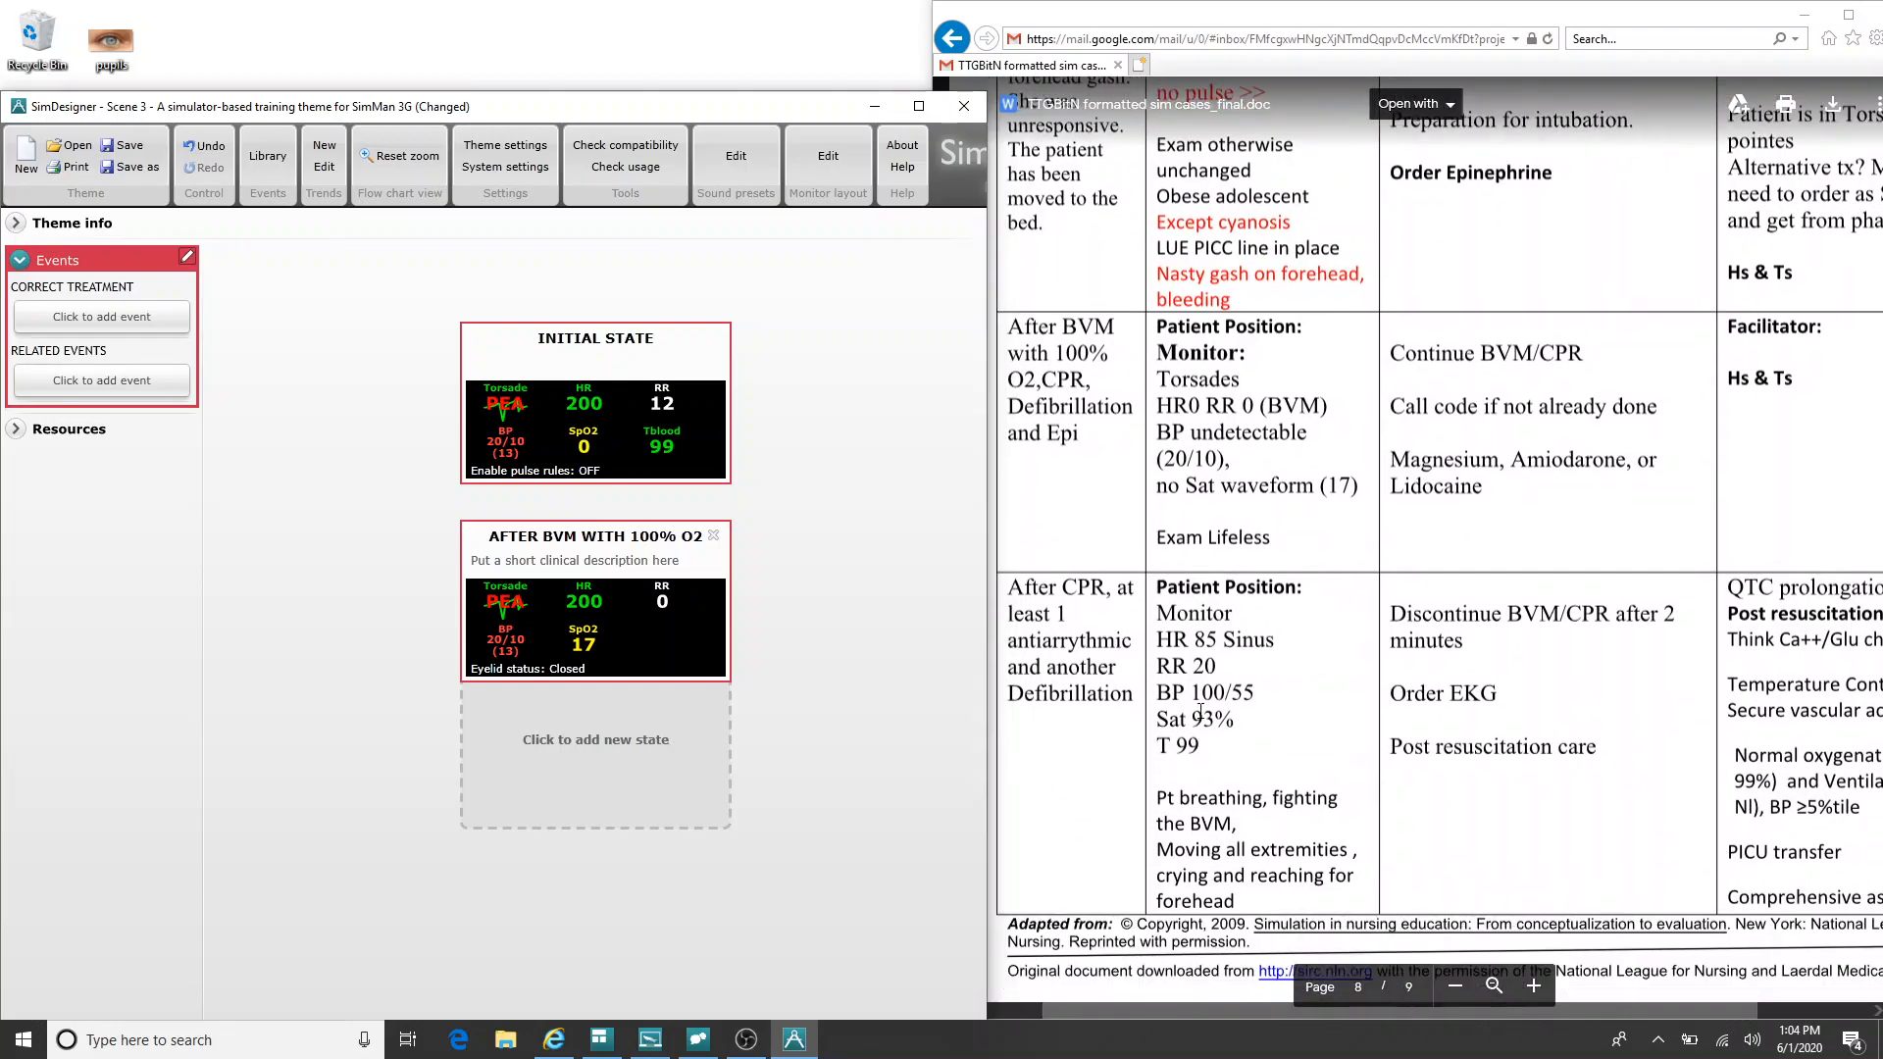
left_click(622, 739)
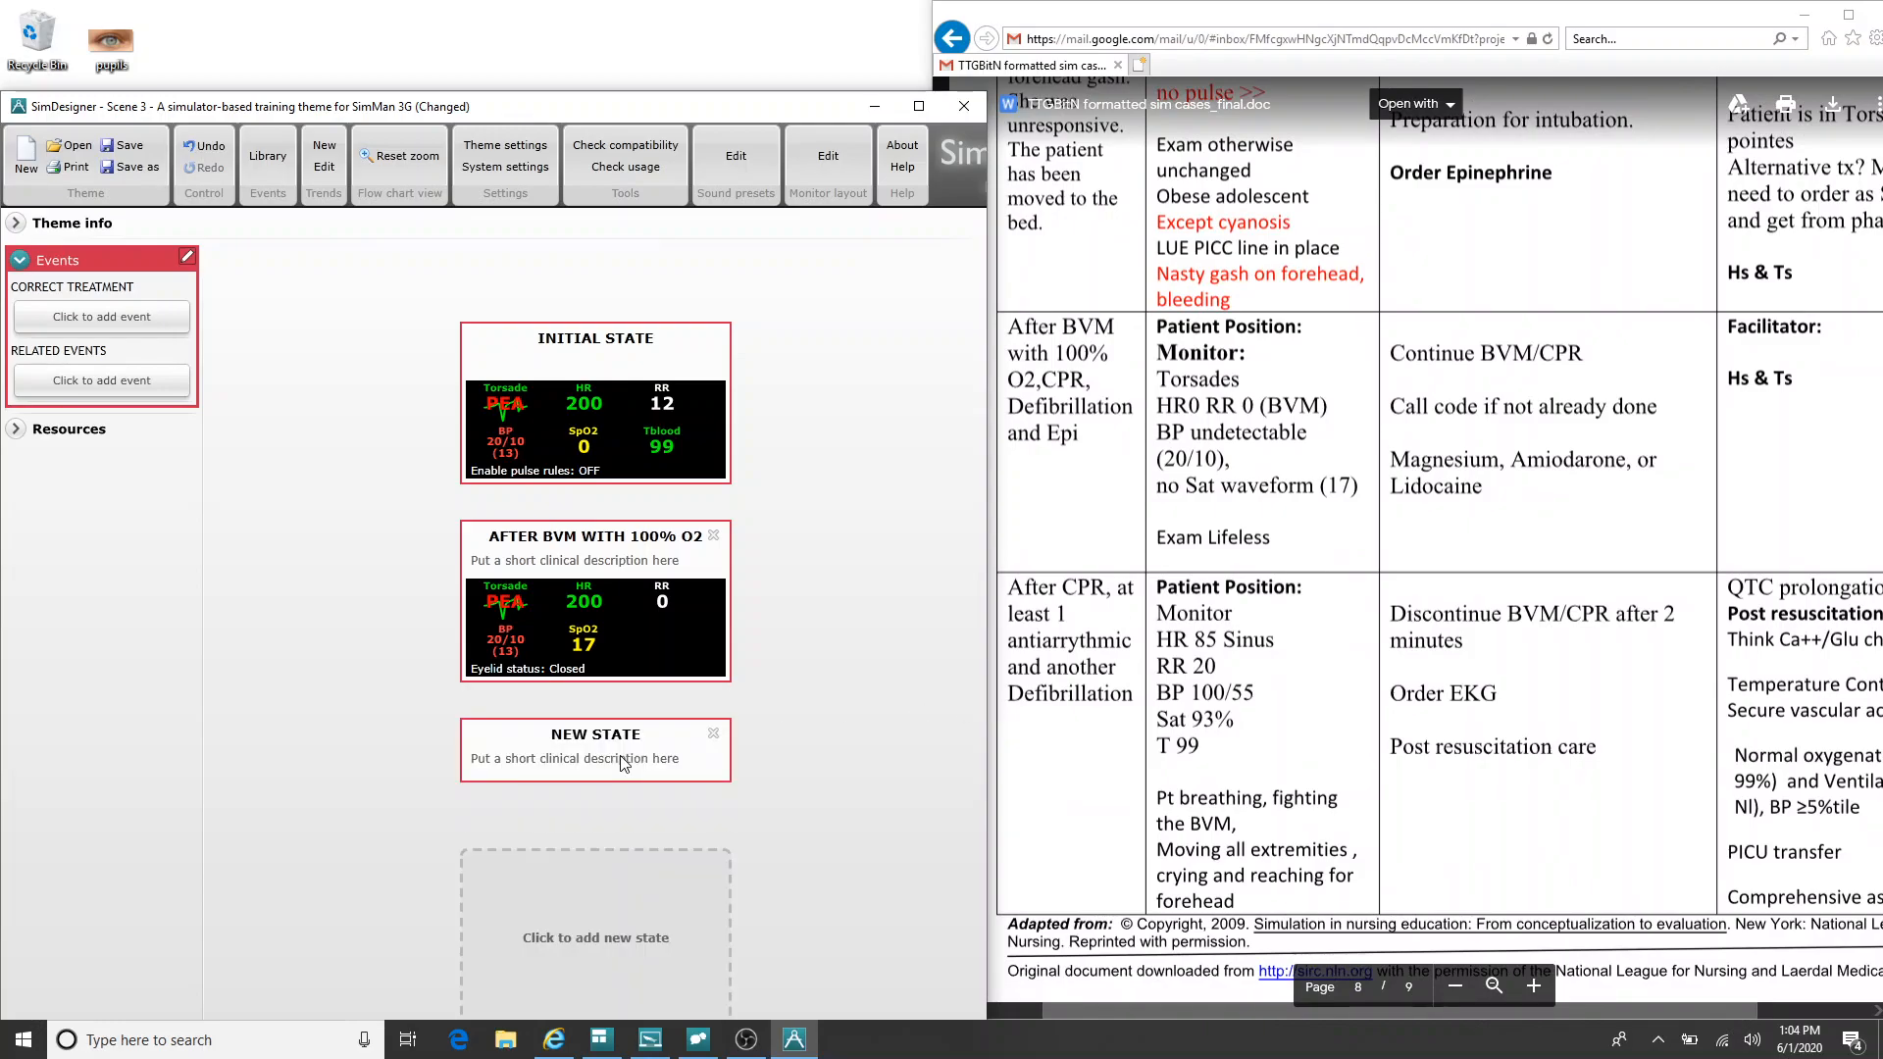
left_click(624, 736)
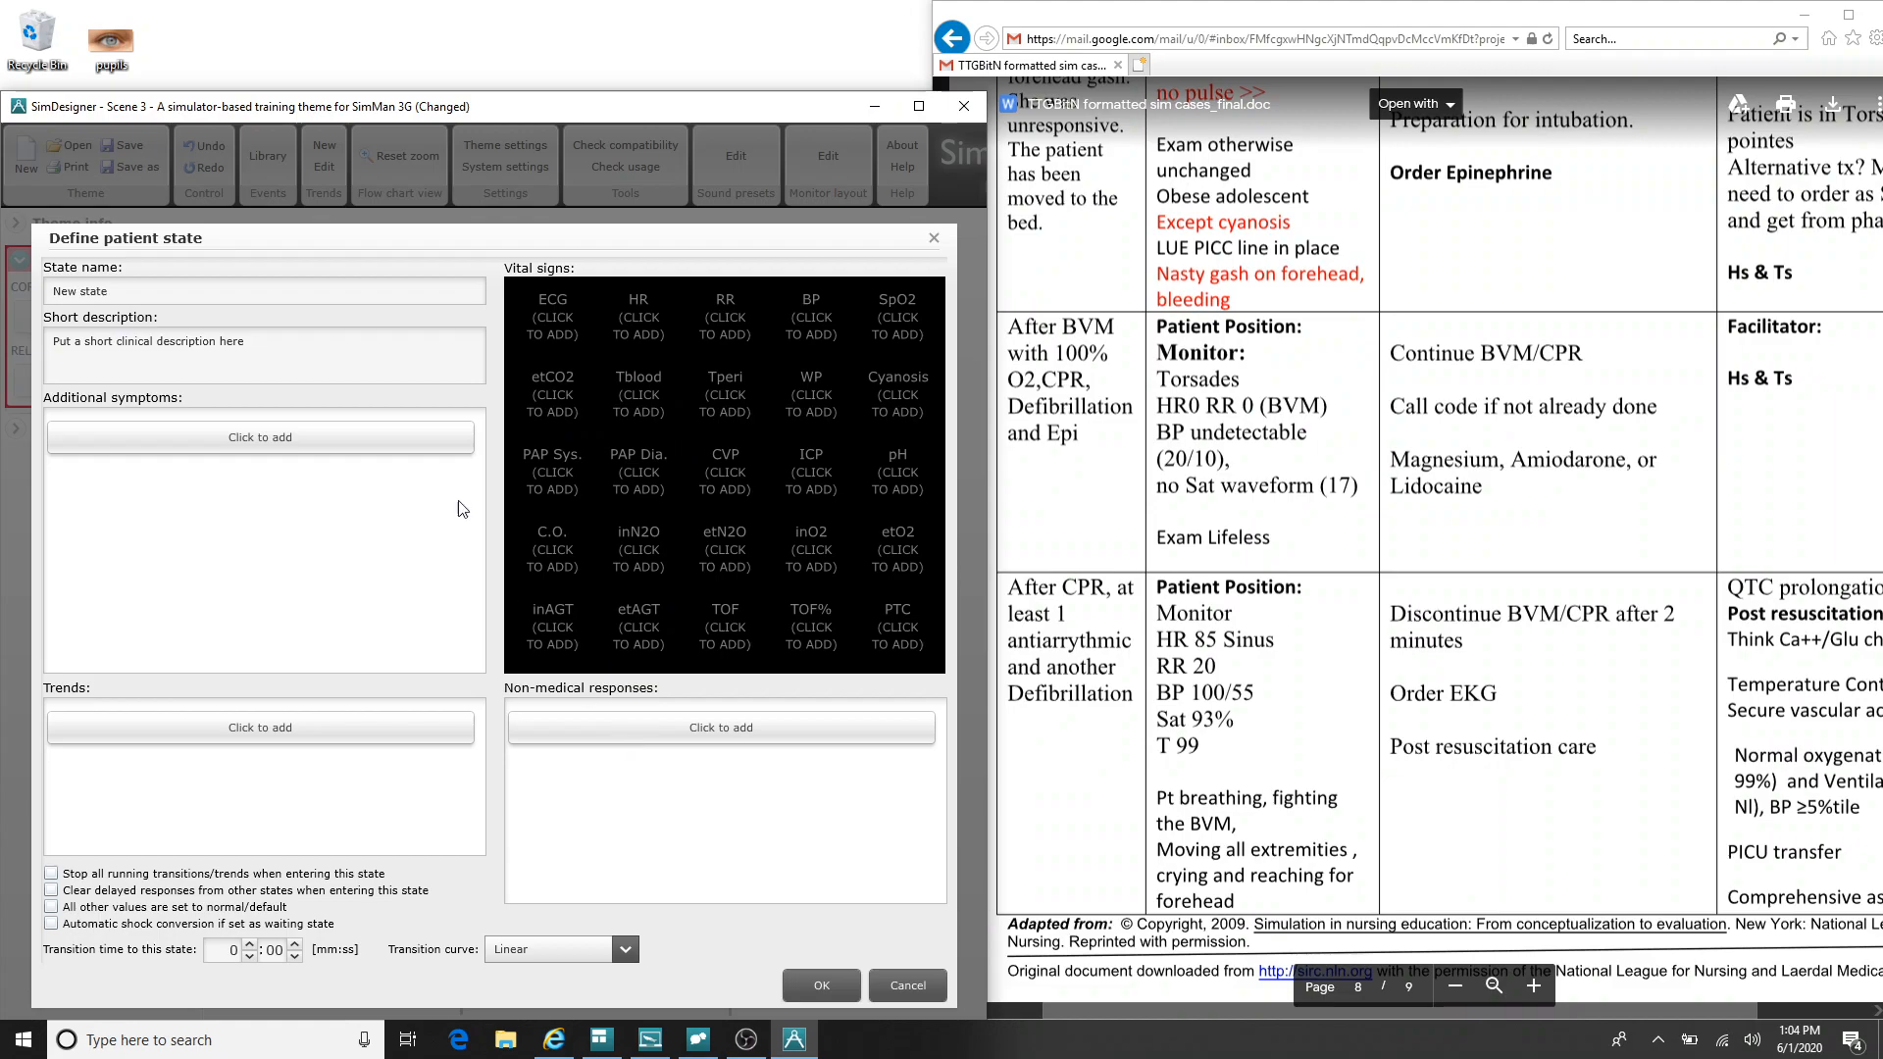
left_click_drag(256, 285, 4, 281)
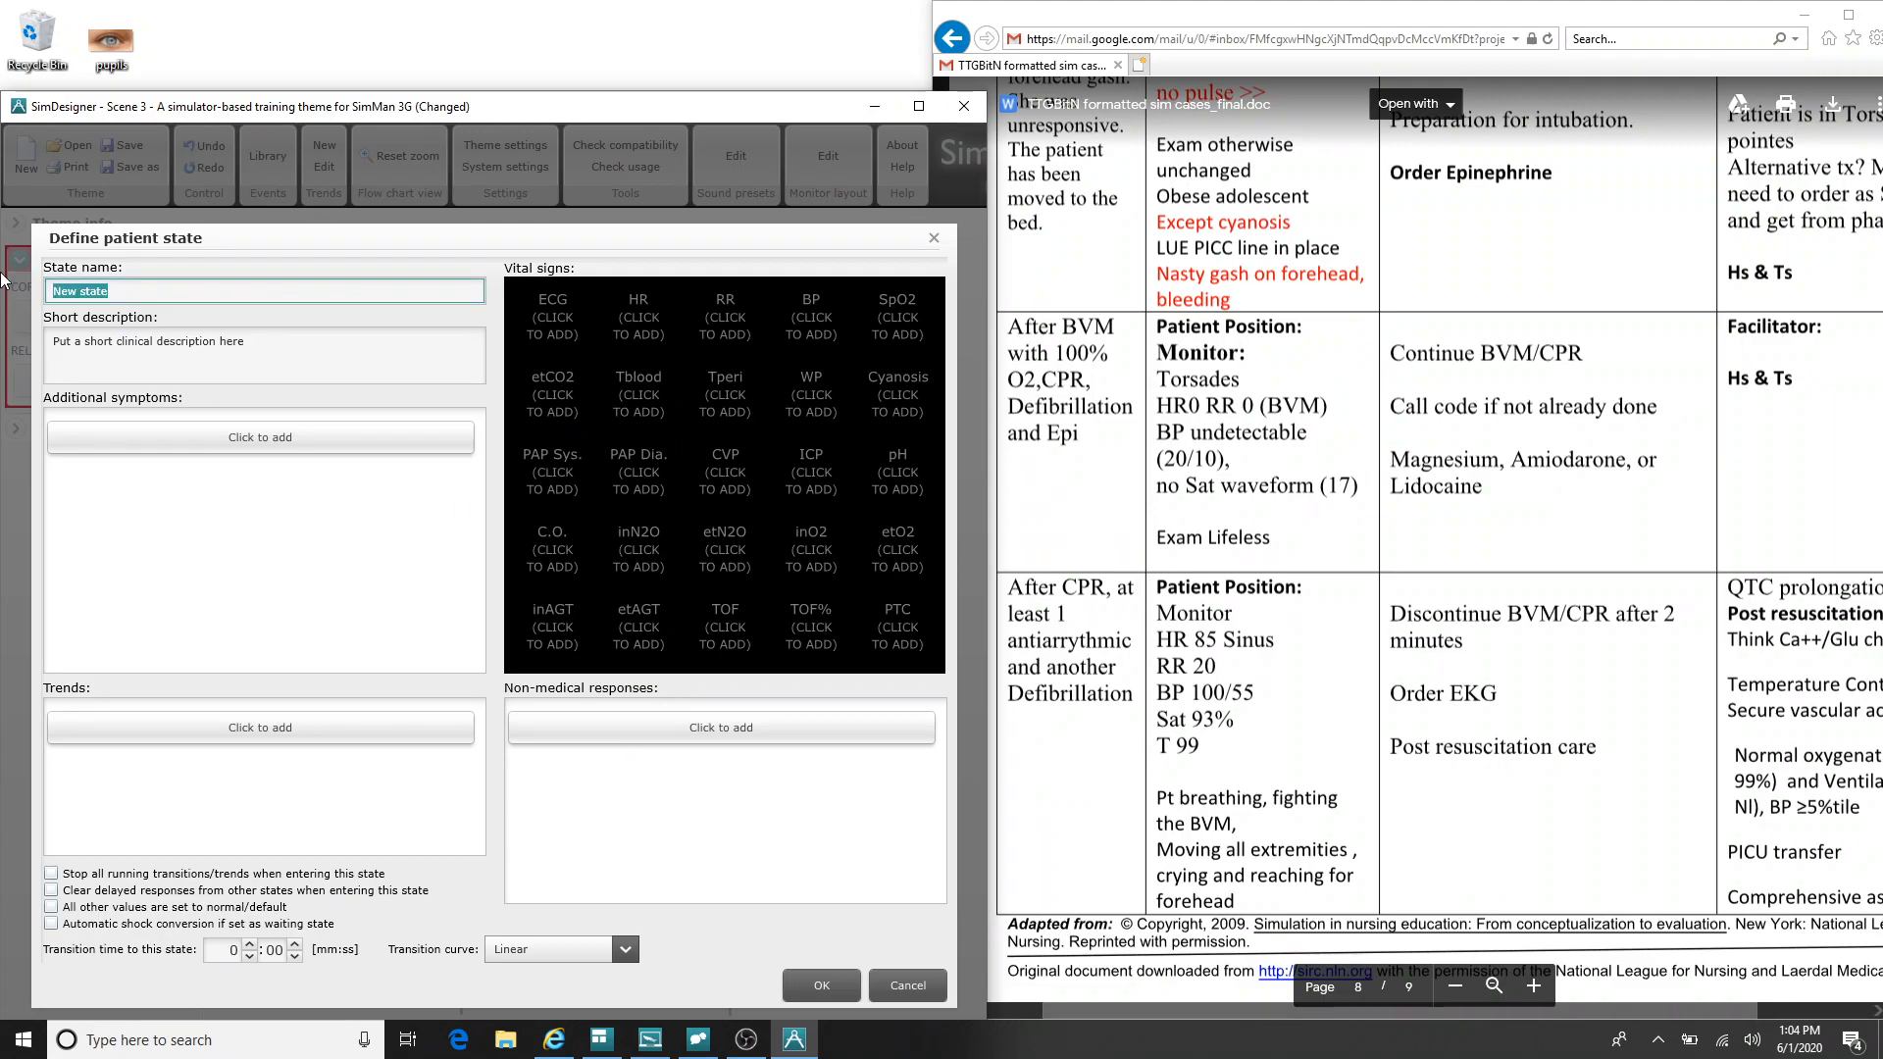
type("After CPR")
Step: Set the After CPR state's ECG to Sinus Rhythm and its heart rate to 85 bpm
left_click(551, 322)
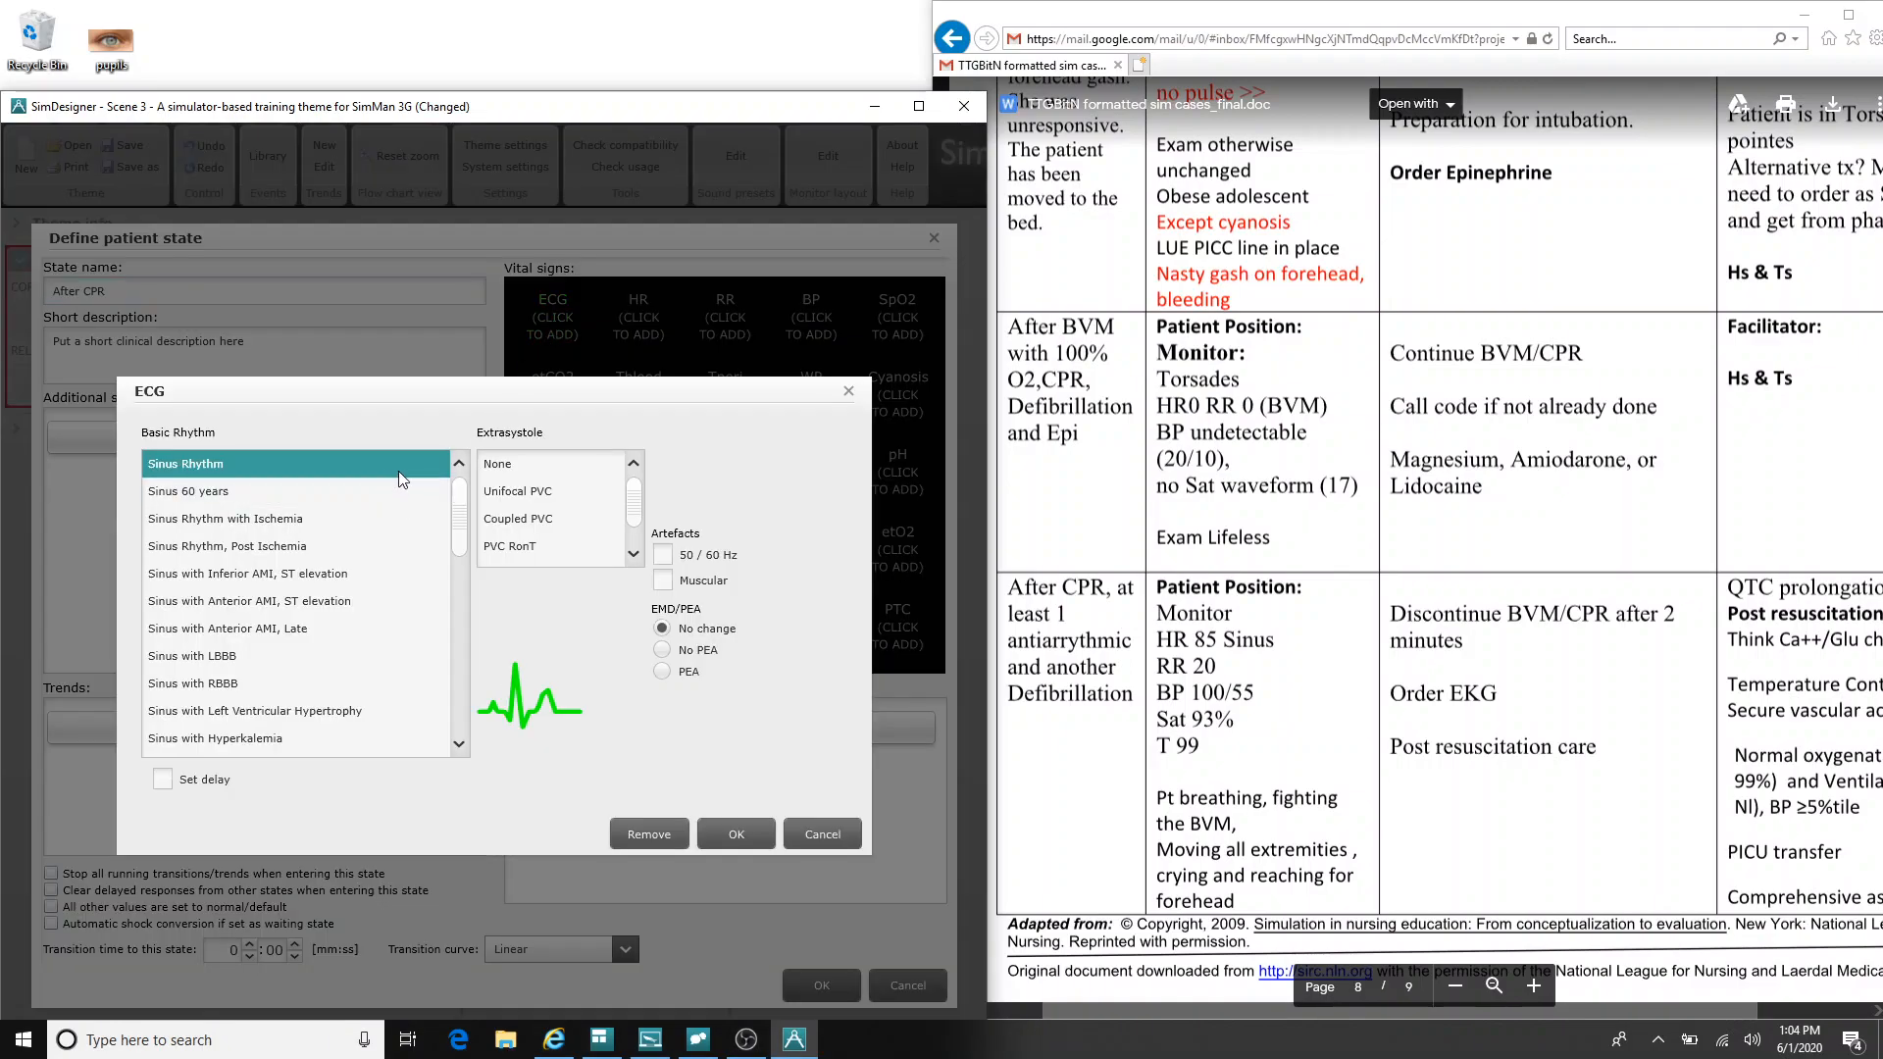
left_click(735, 832)
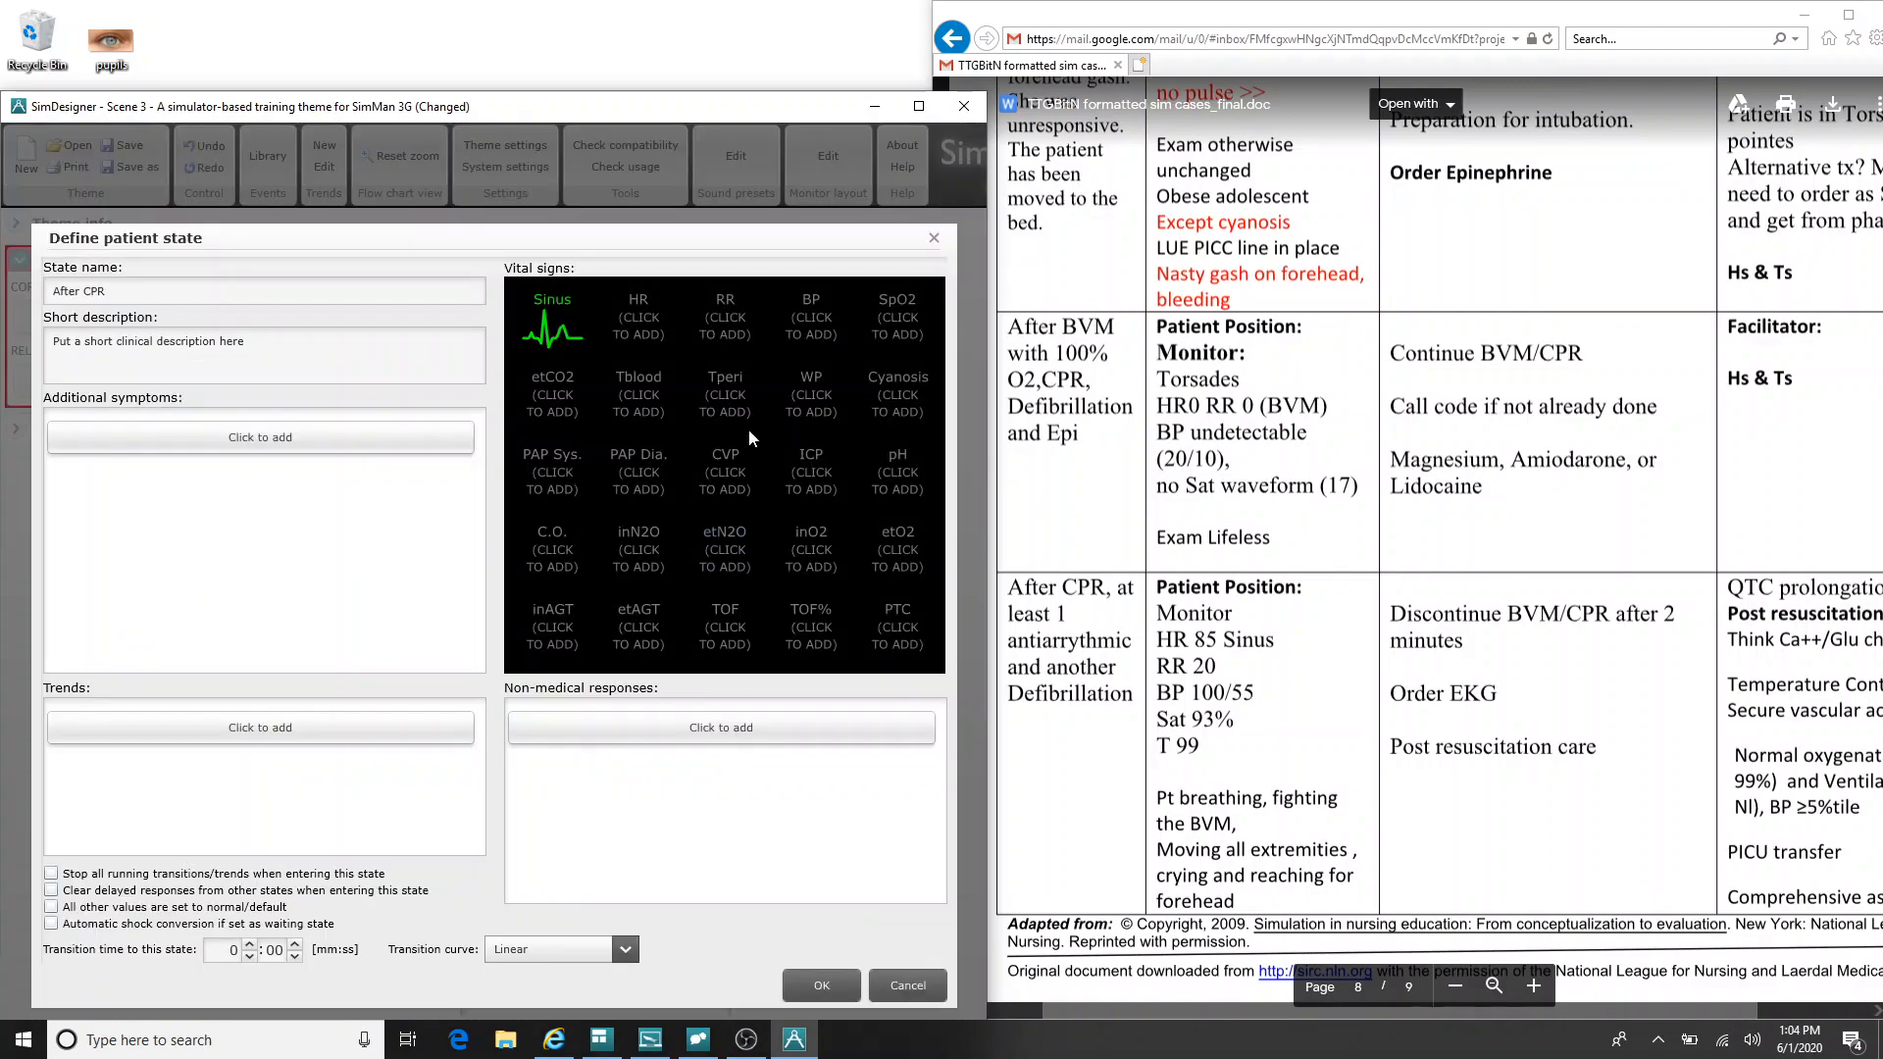
left_click(640, 320)
double_click(539, 574)
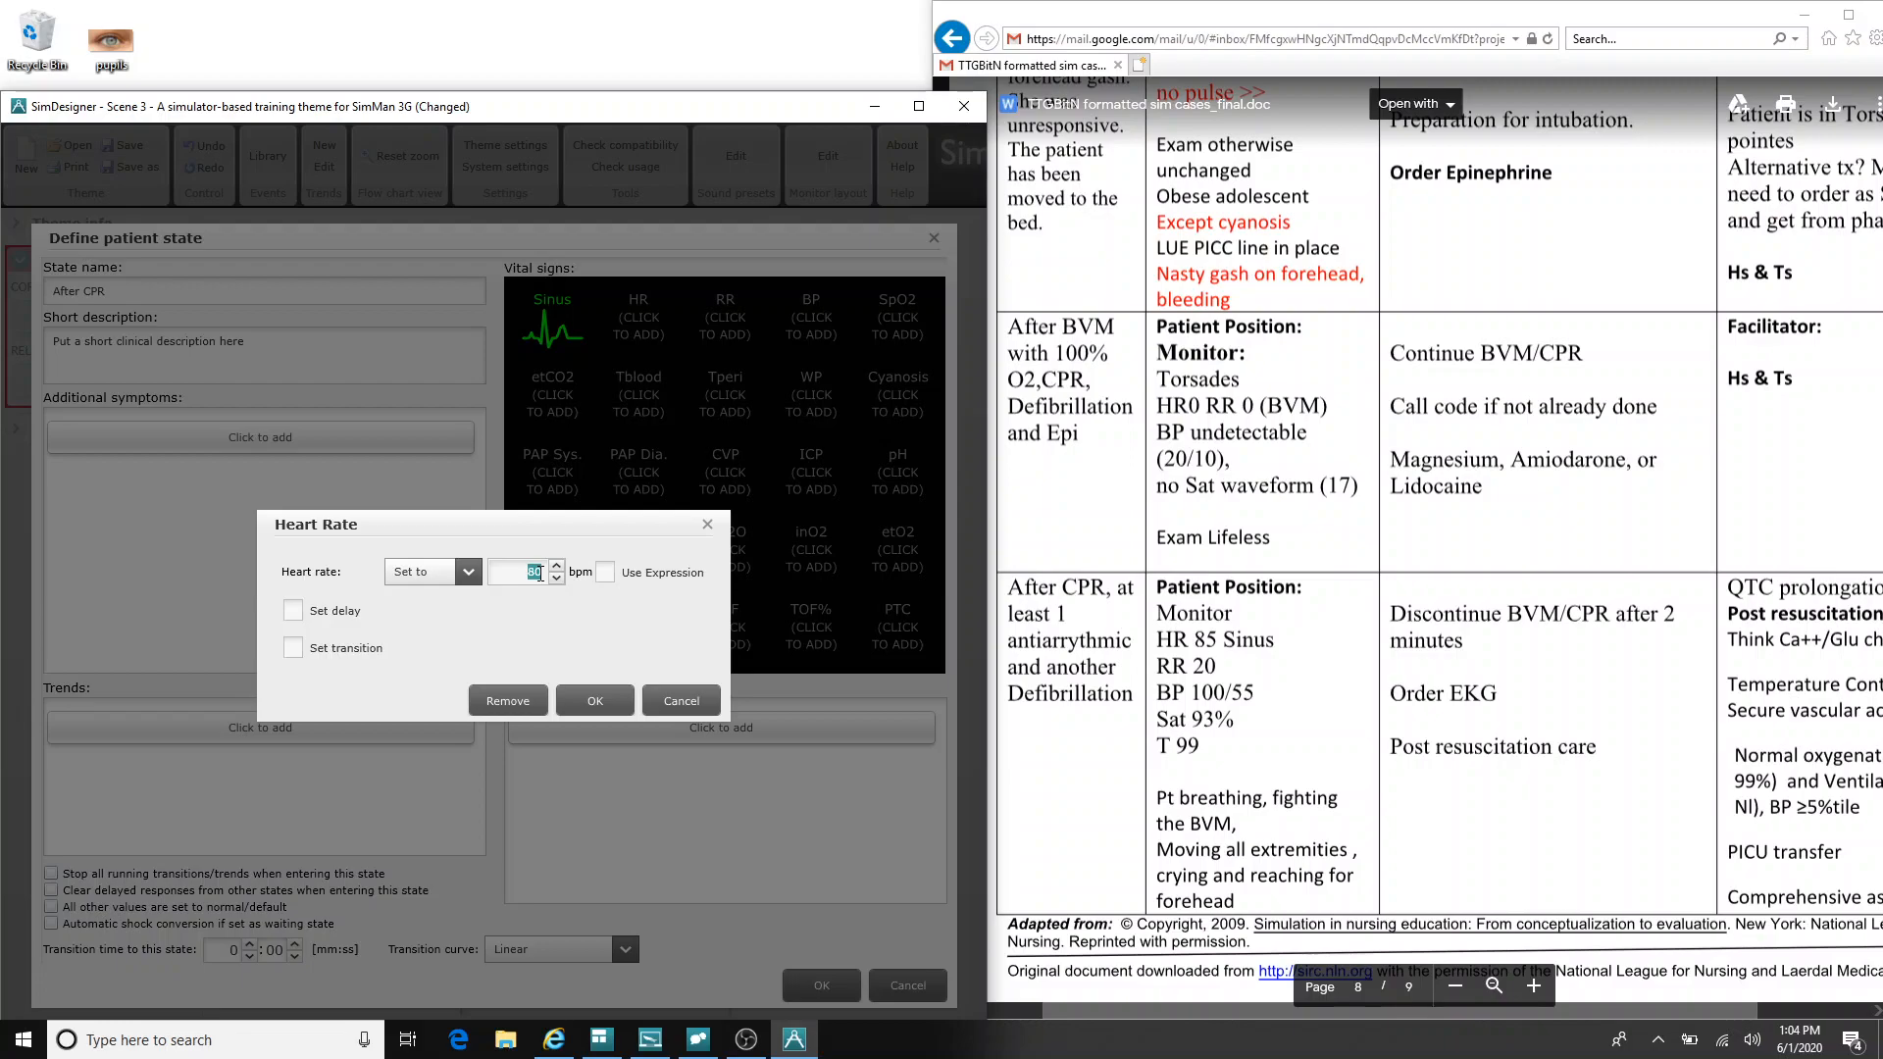
key("BackSpace")
type("8")
left_click(627, 708)
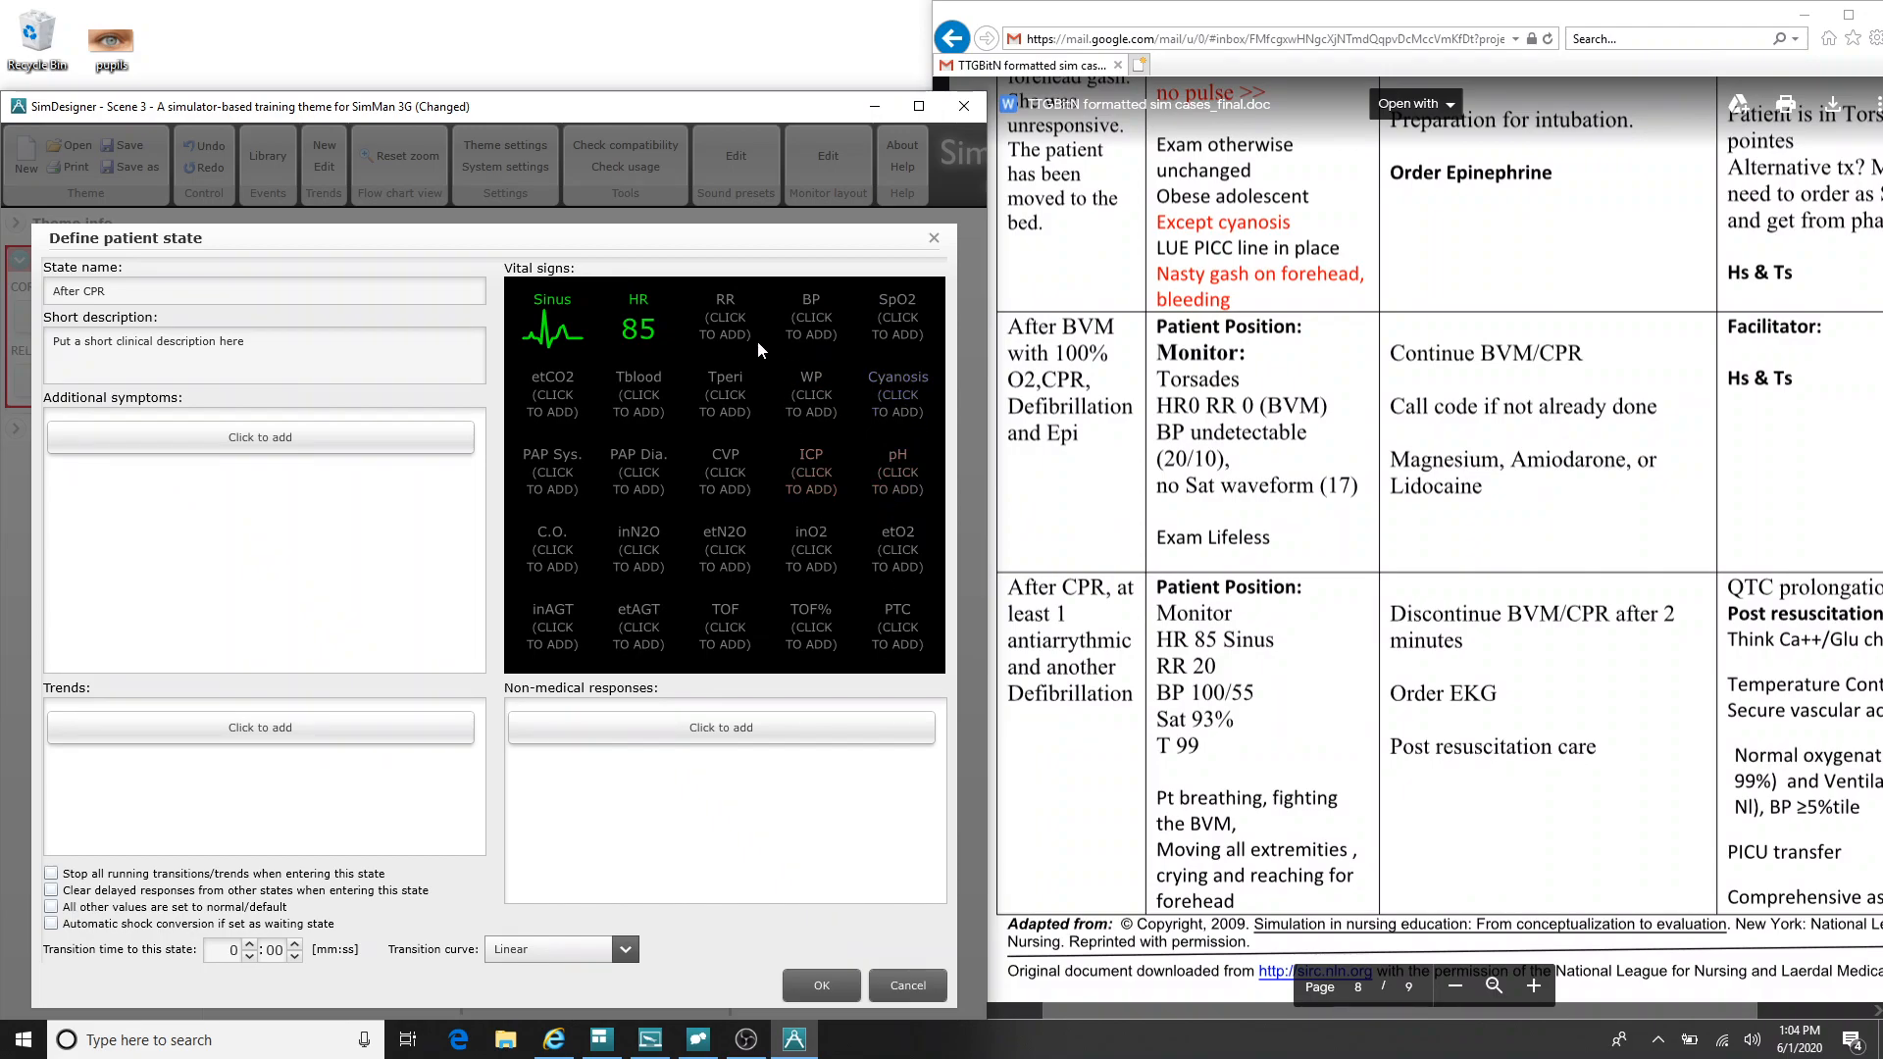
Step: Set the After CPR state's respiratory rate to 20
left_click(697, 318)
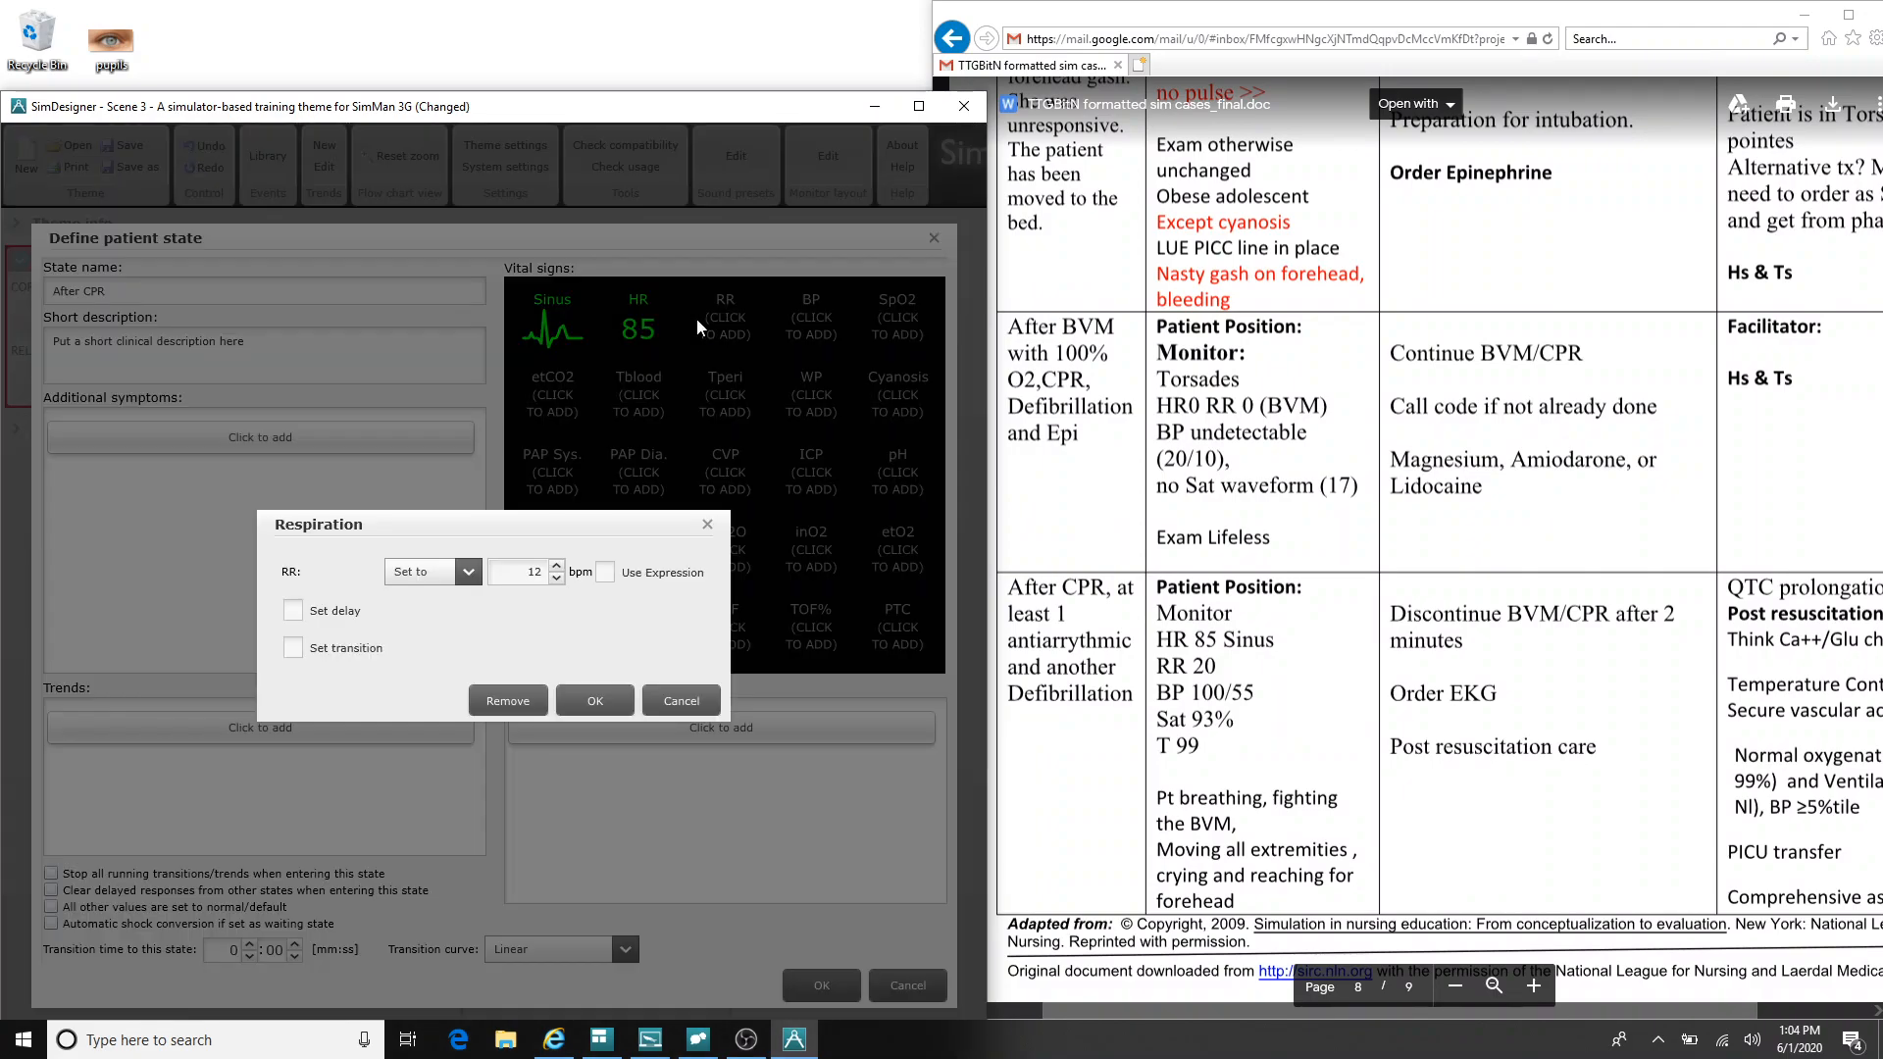
double_click(537, 570)
type("20")
left_click(594, 703)
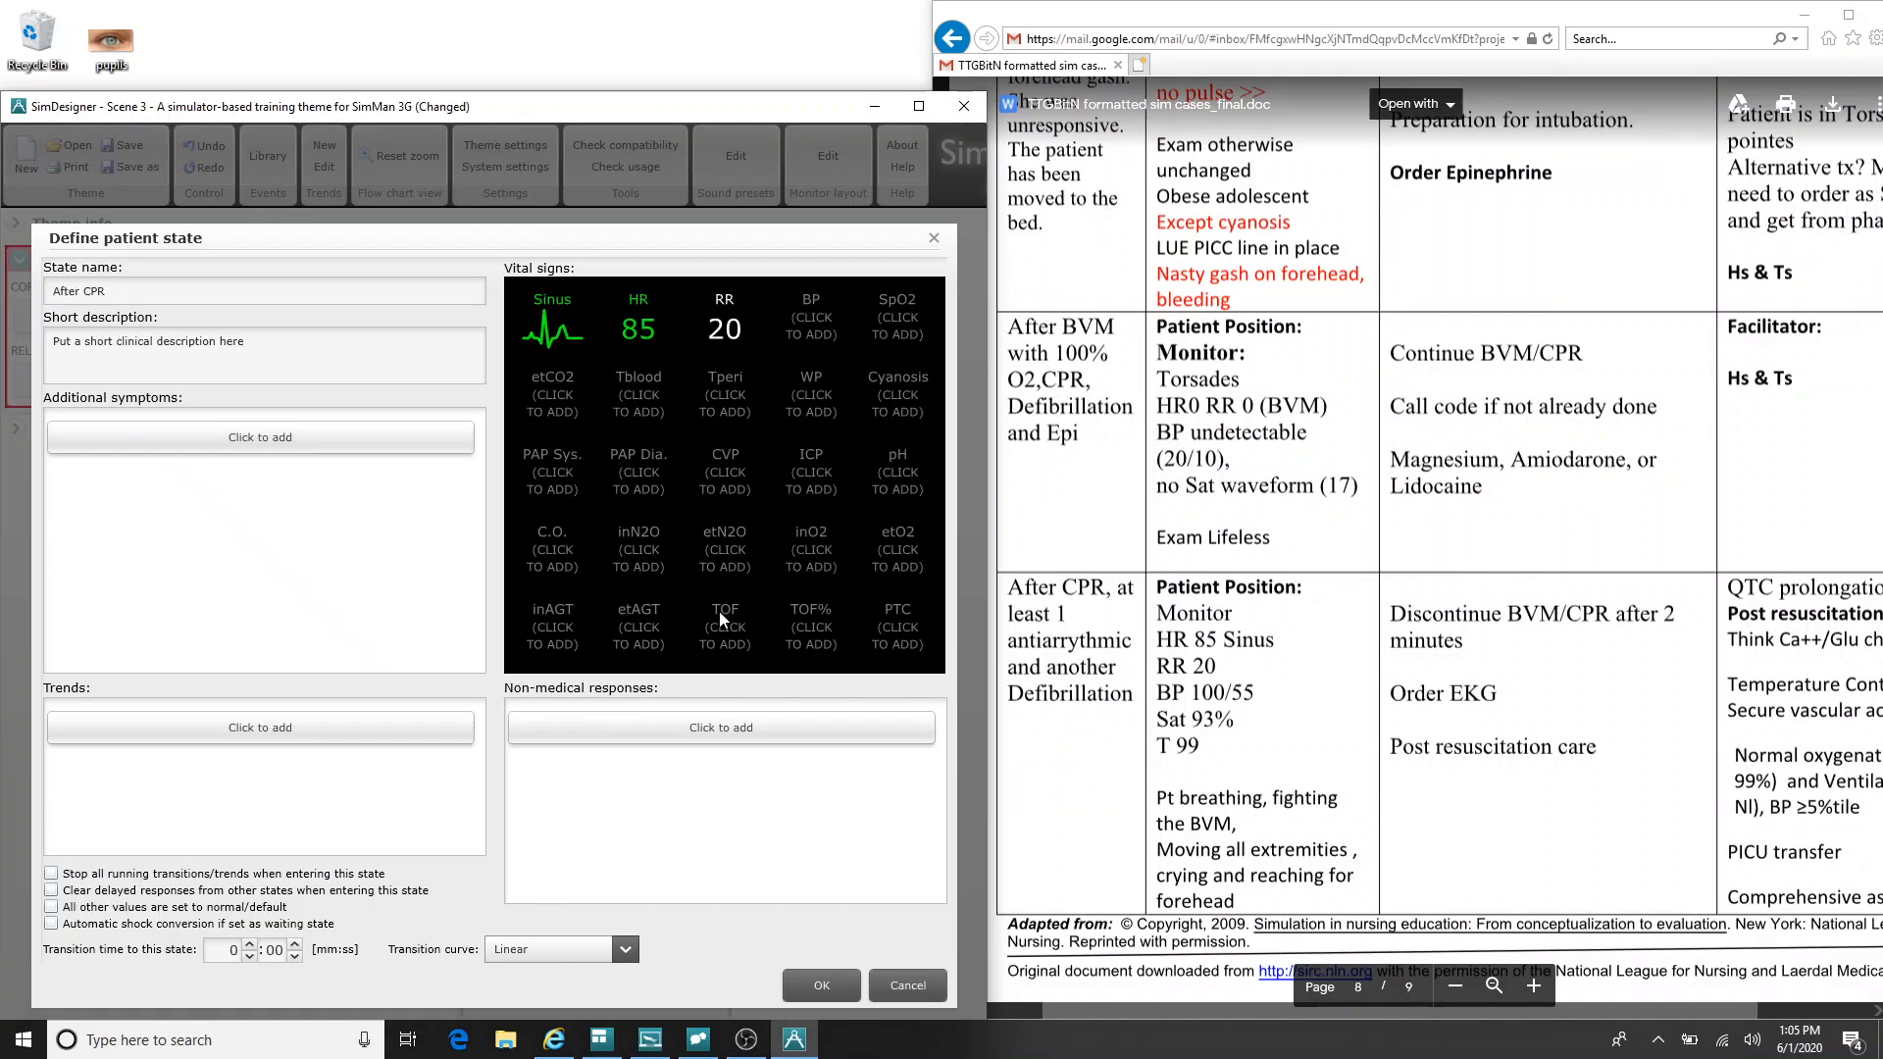
Step: Set the After CPR state's blood pressure to 100 mmHg systolic and 55 mmHg diastolic
left_click(815, 349)
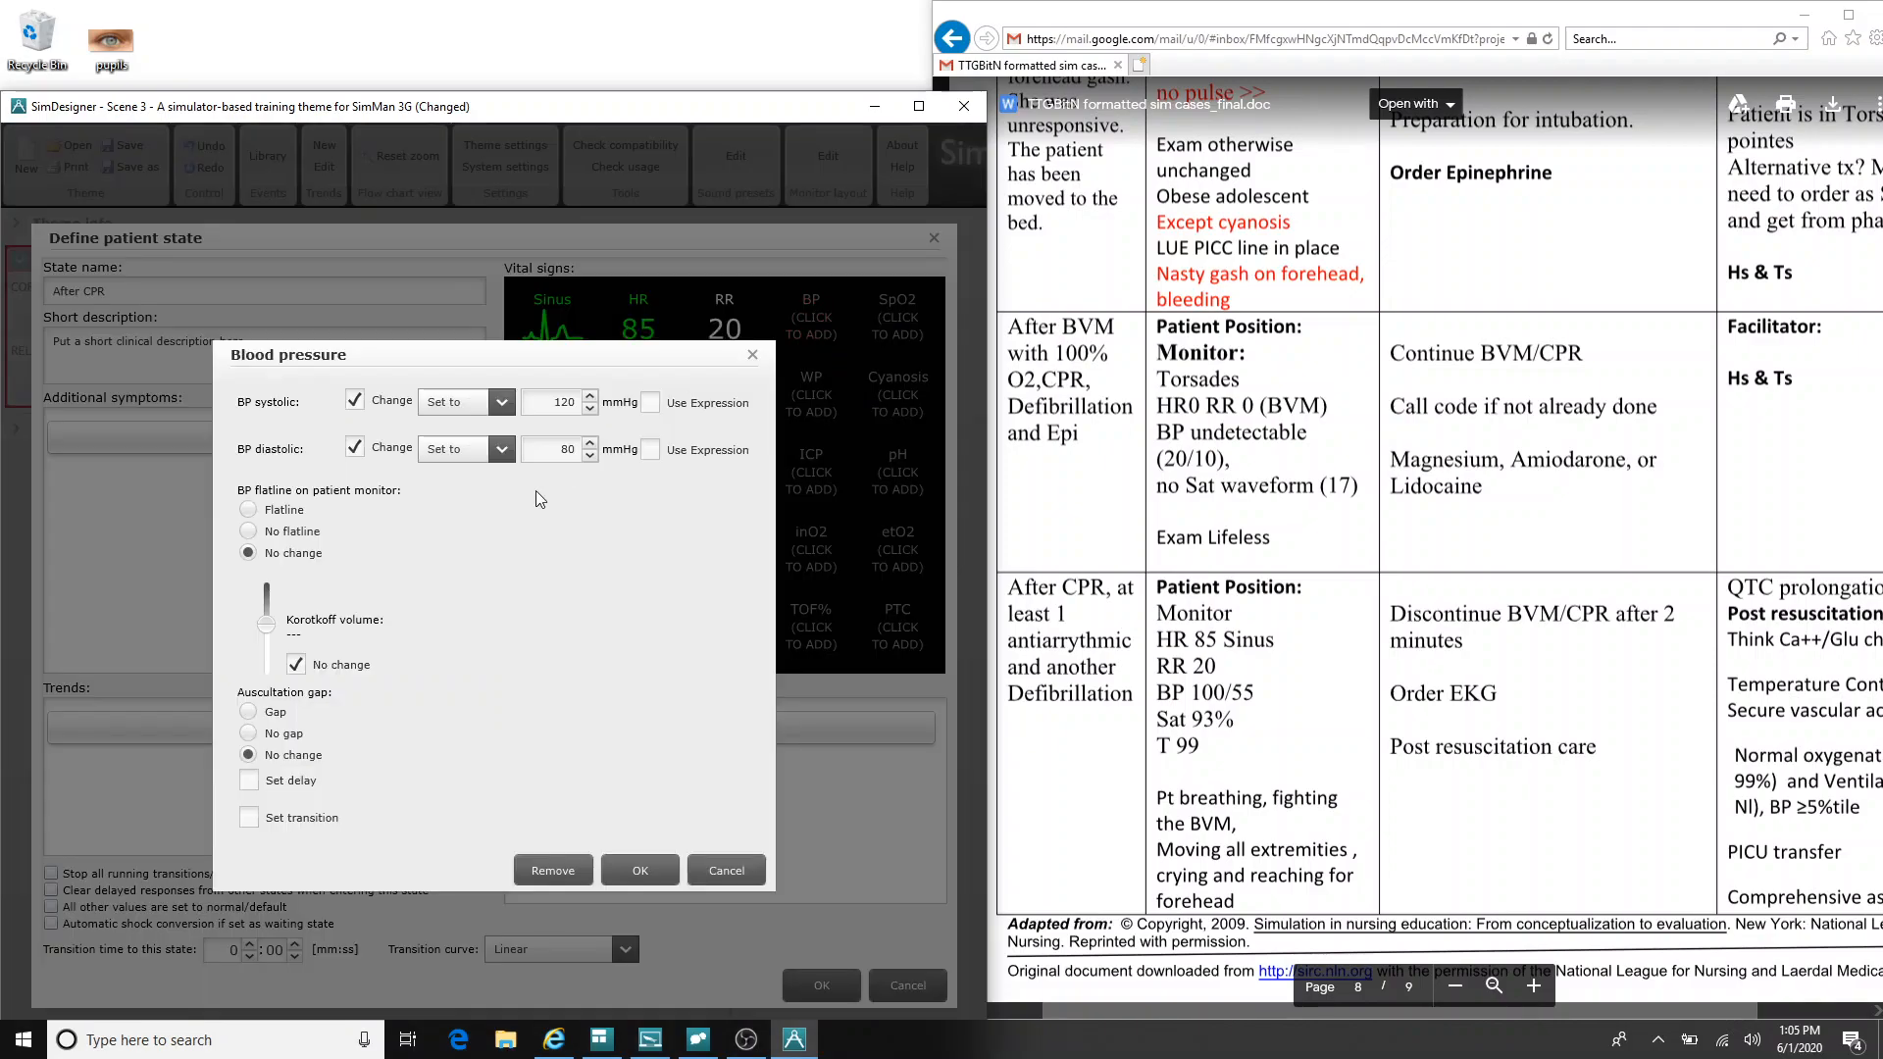
left_click_drag(555, 401, 561, 401)
double_click(567, 448)
type("55")
left_click(652, 871)
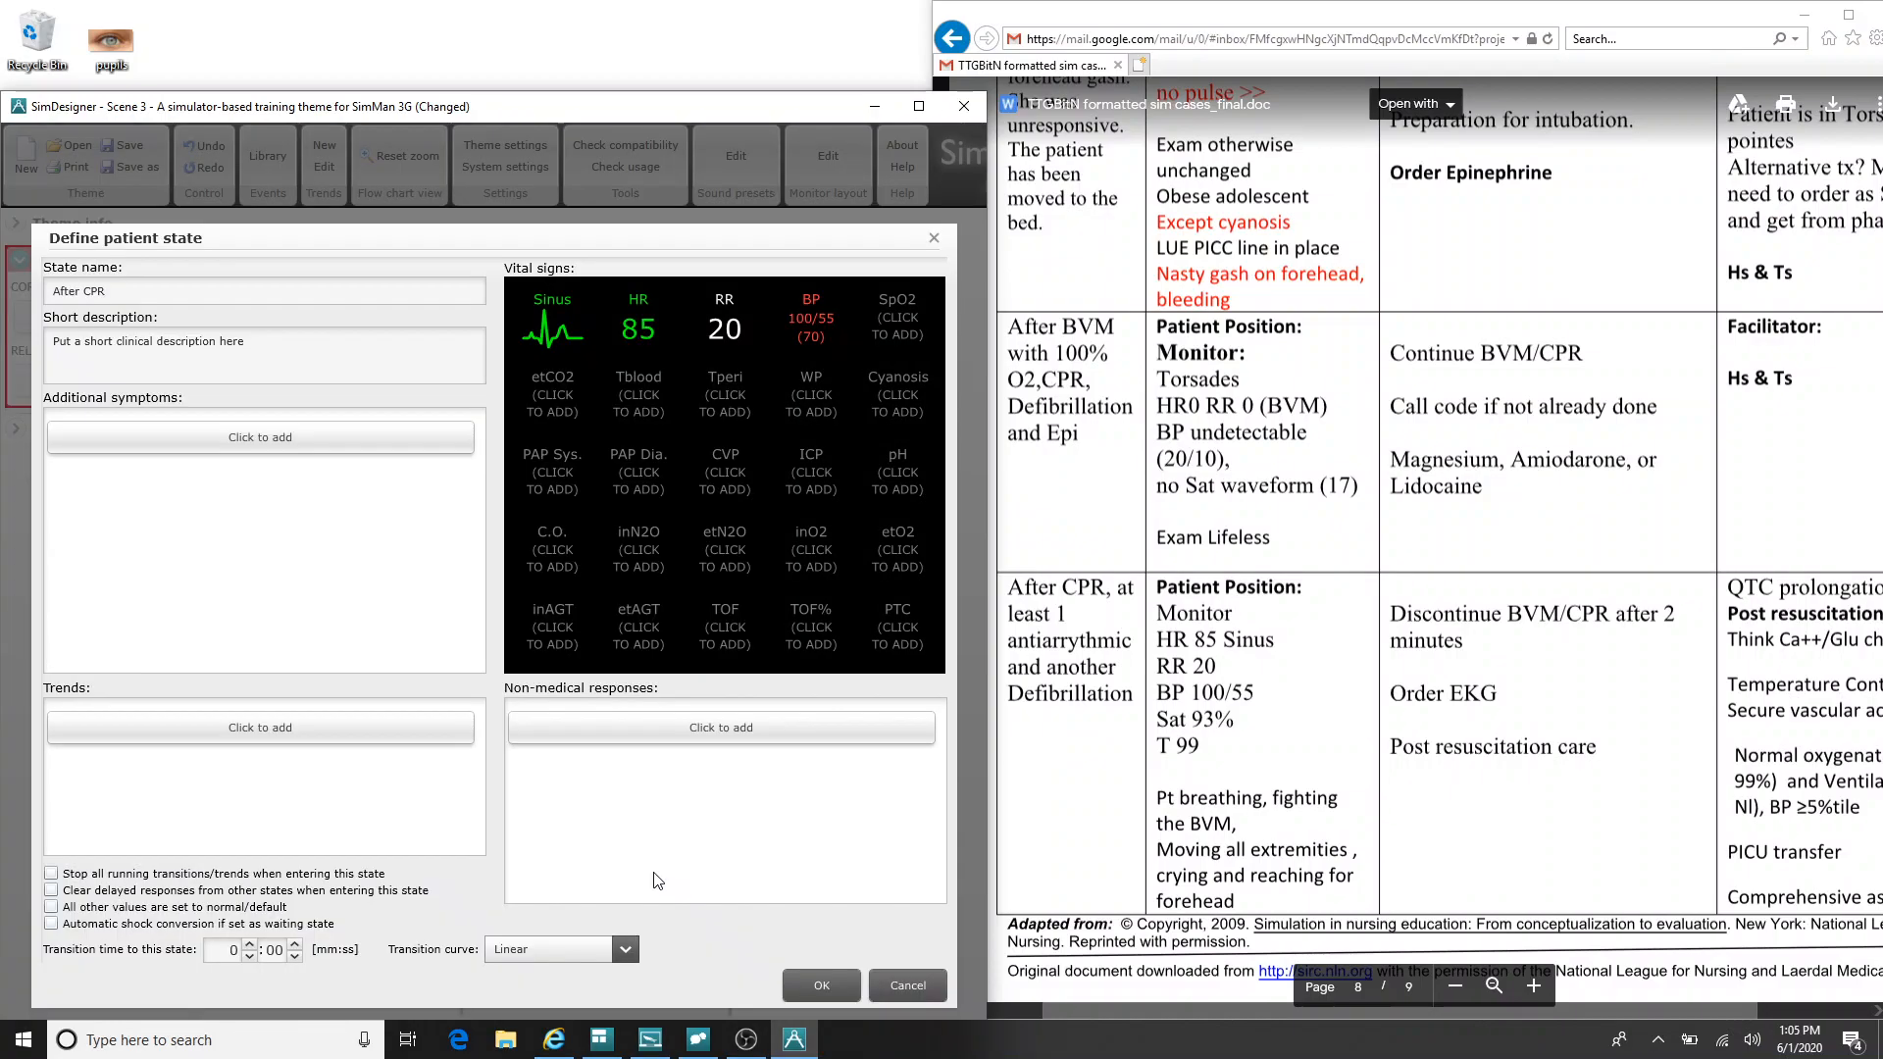
Step: Set the After CPR state's SpO2 to 93% and accept the state definition
left_click(898, 326)
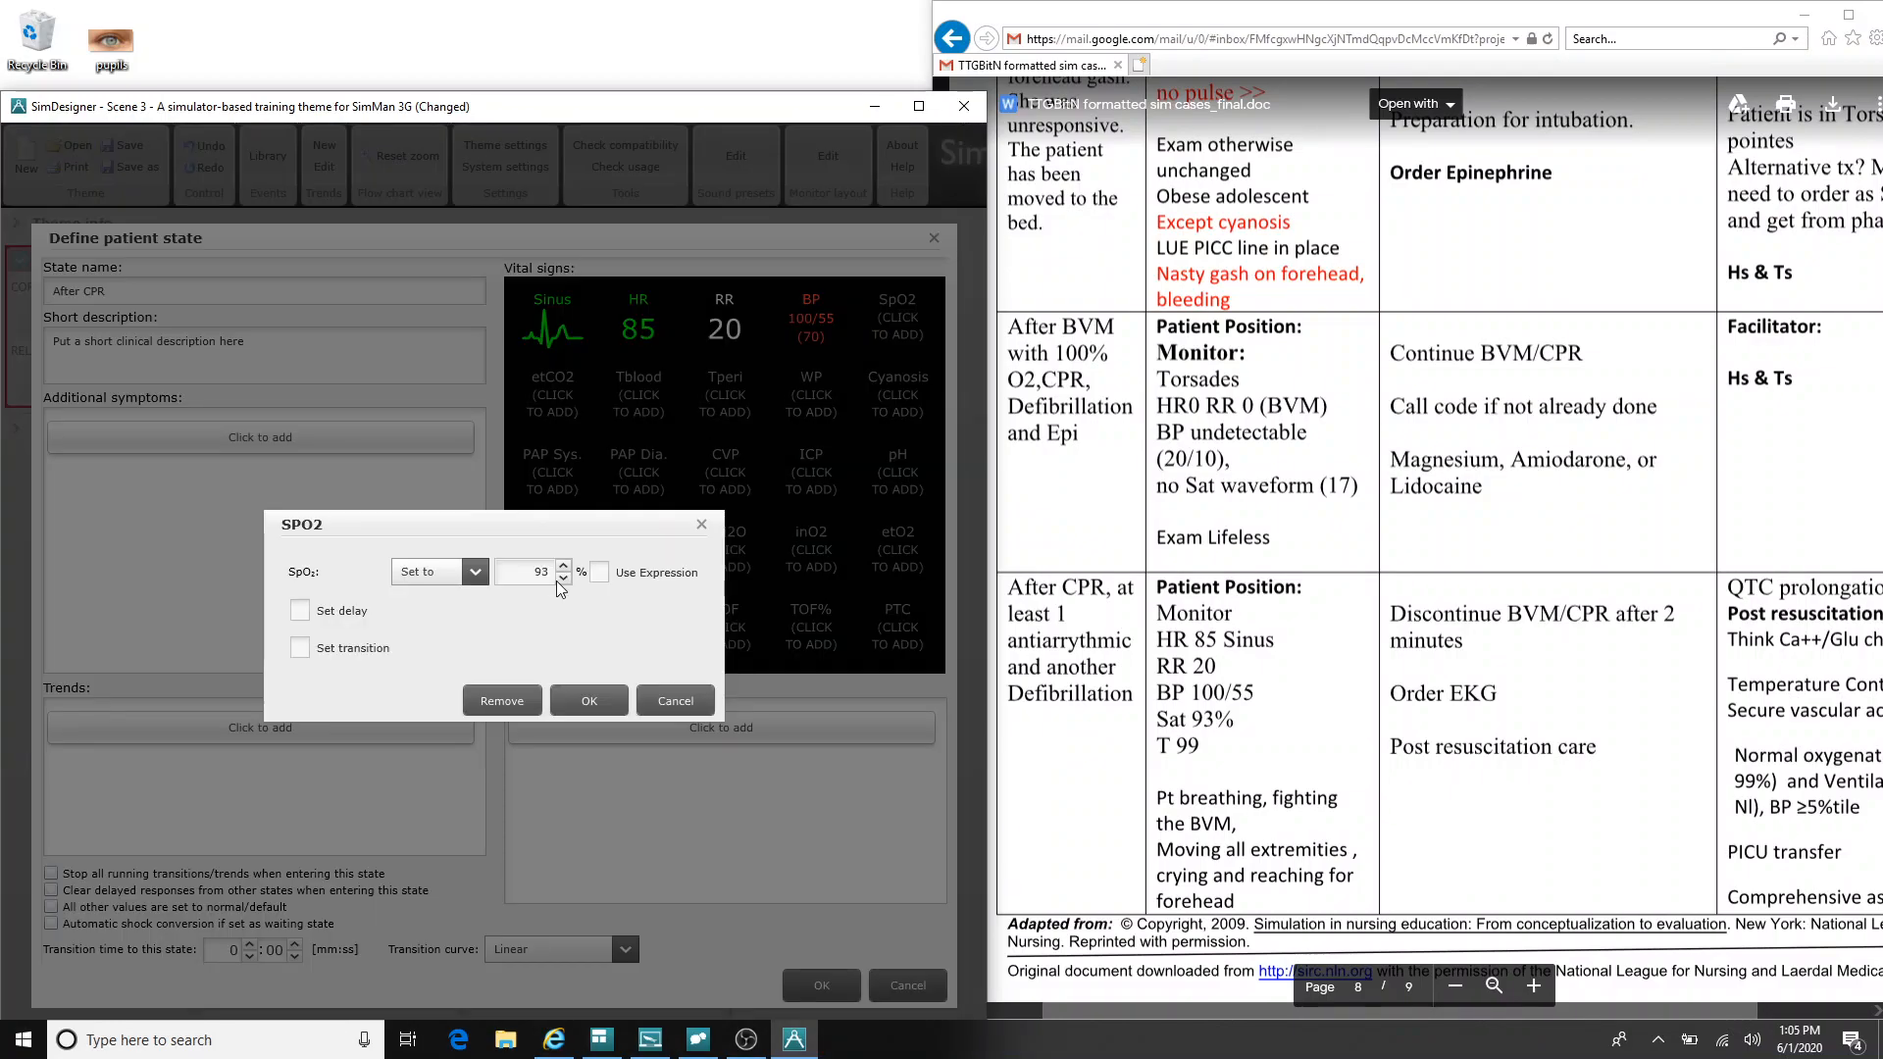
left_click(579, 708)
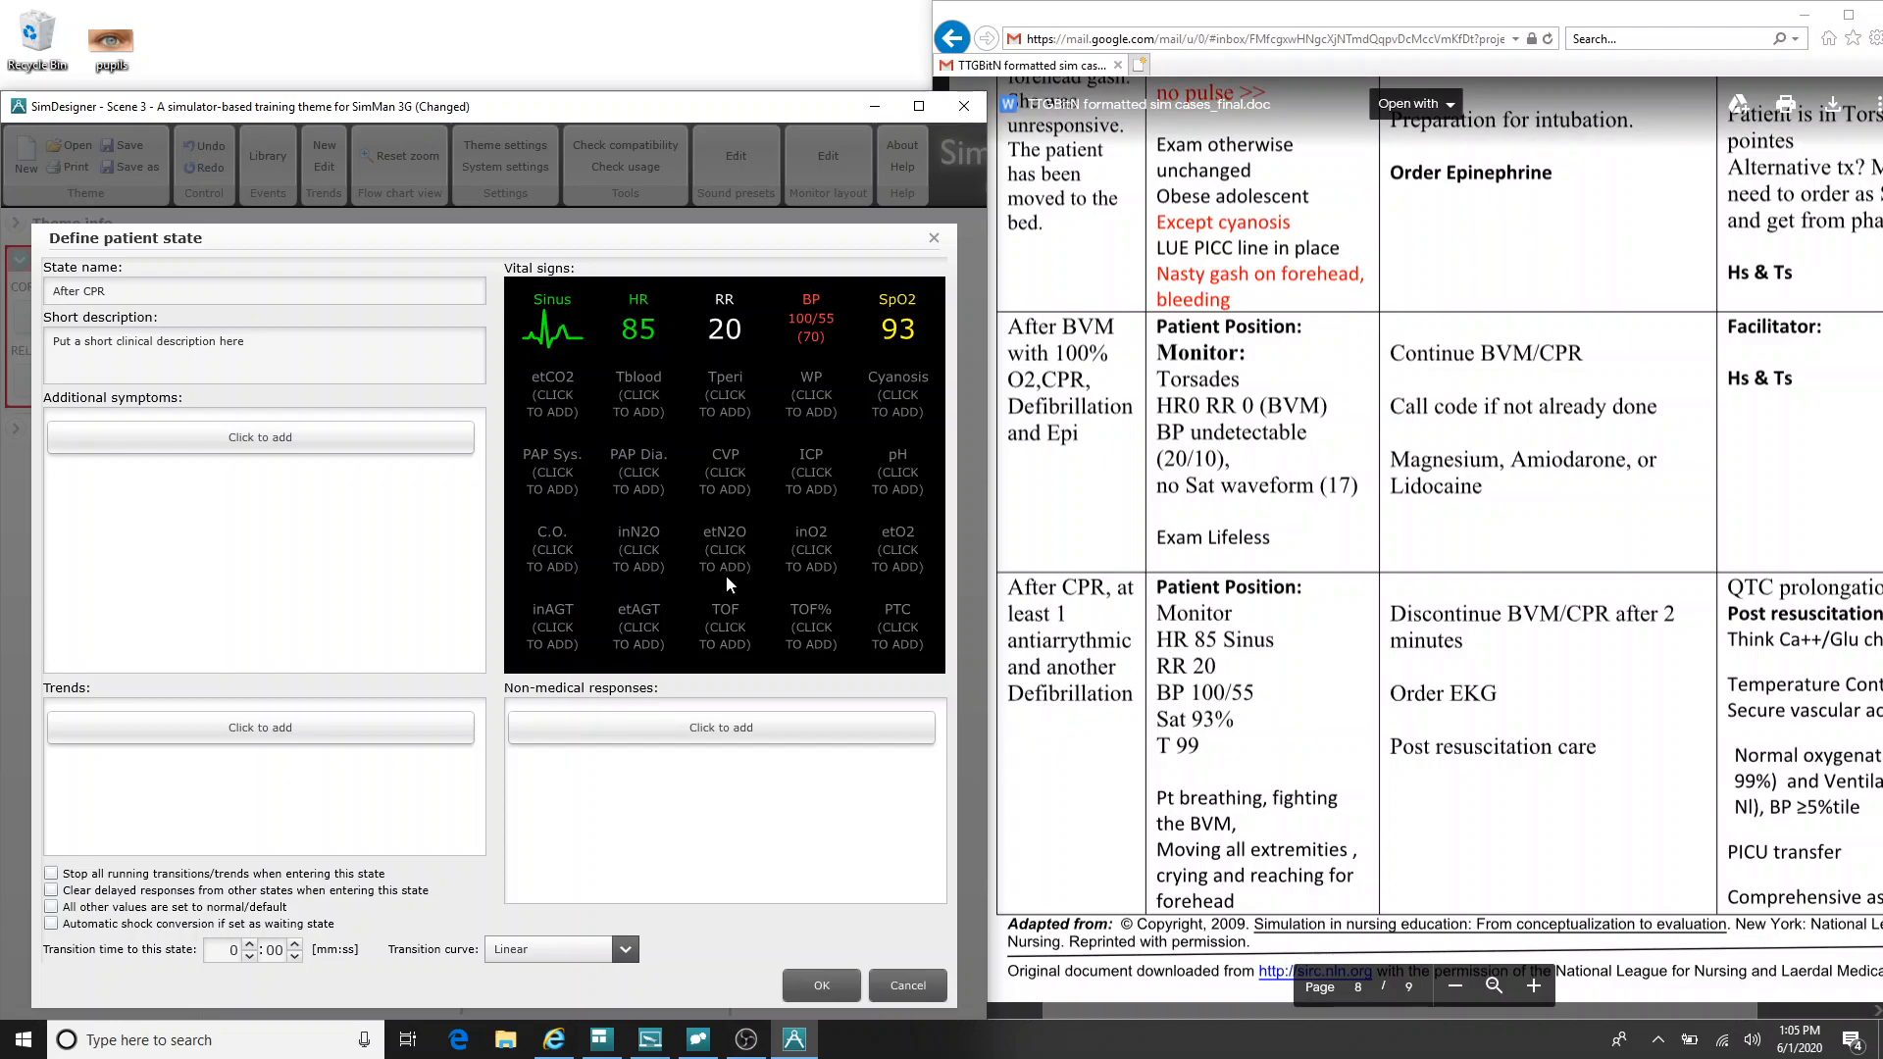
left_click(820, 986)
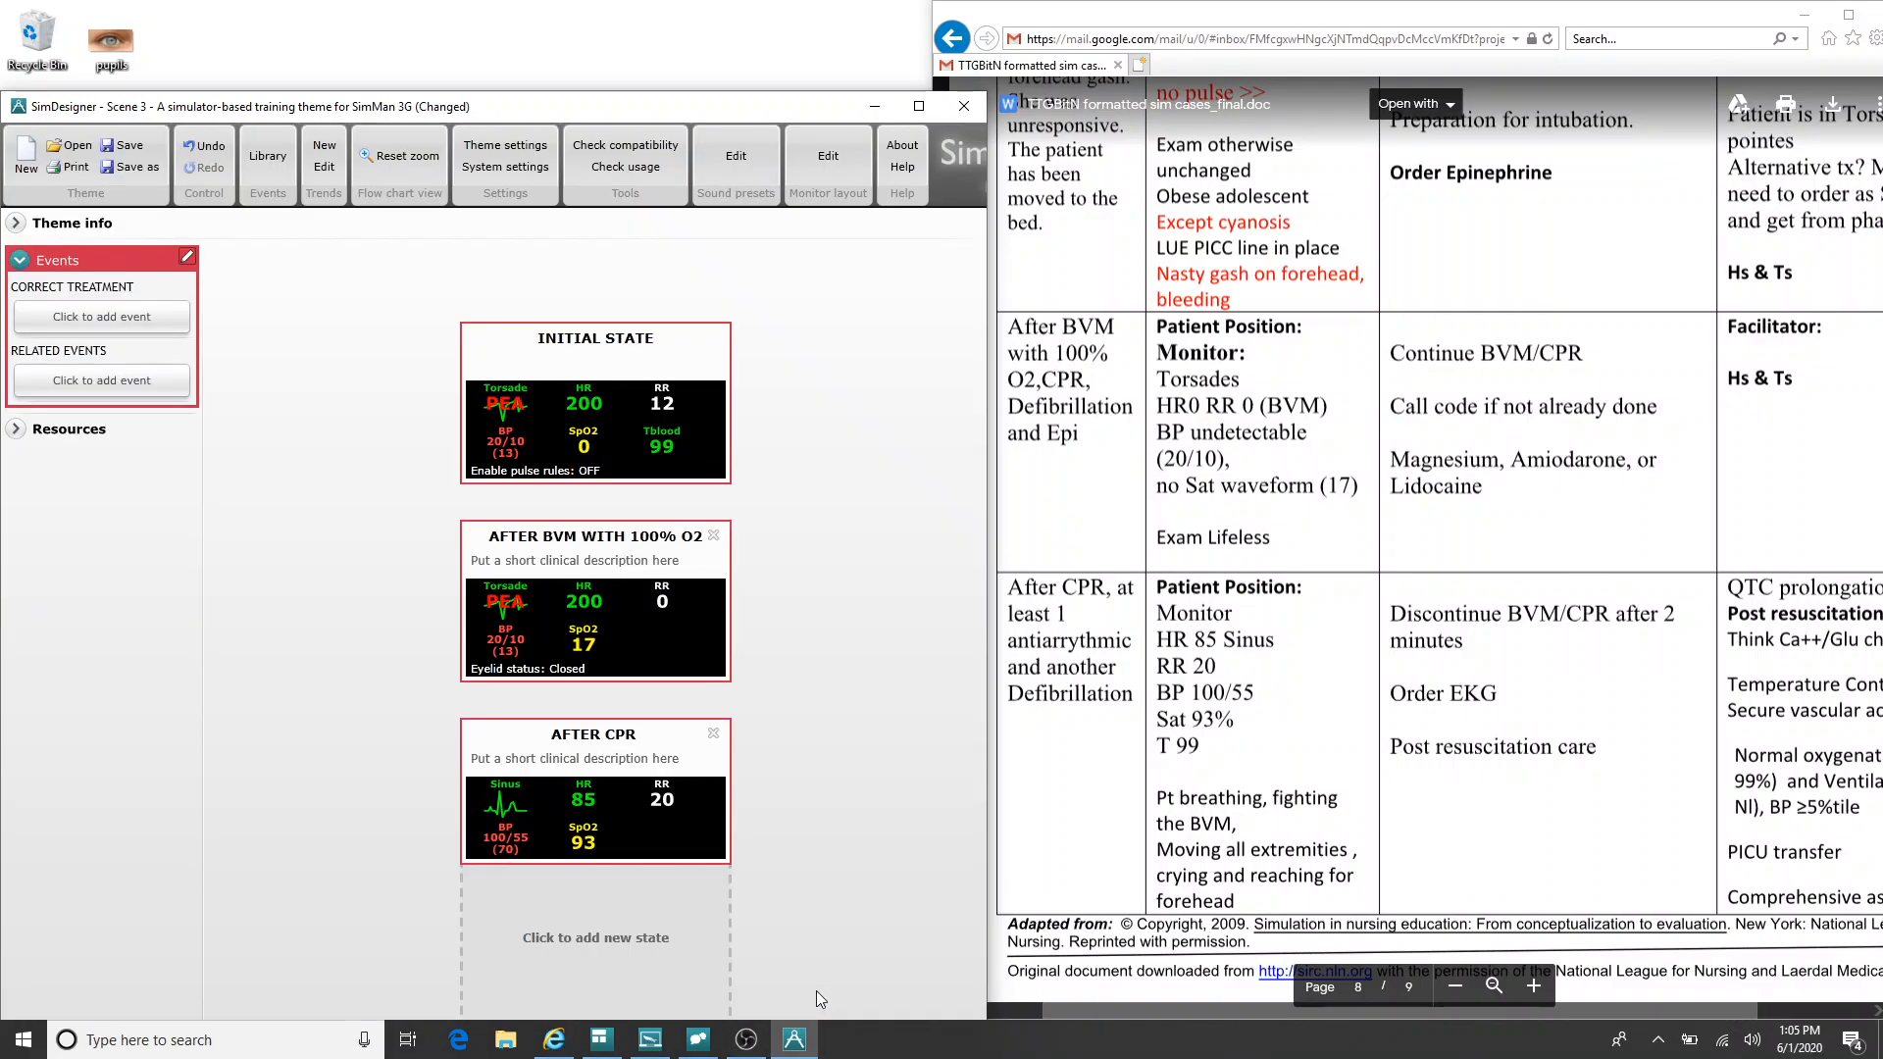
Step: Save the theme as Scene 3 in the desktop's Creamer folder, and put away the designer and the scenario document
left_click(156, 169)
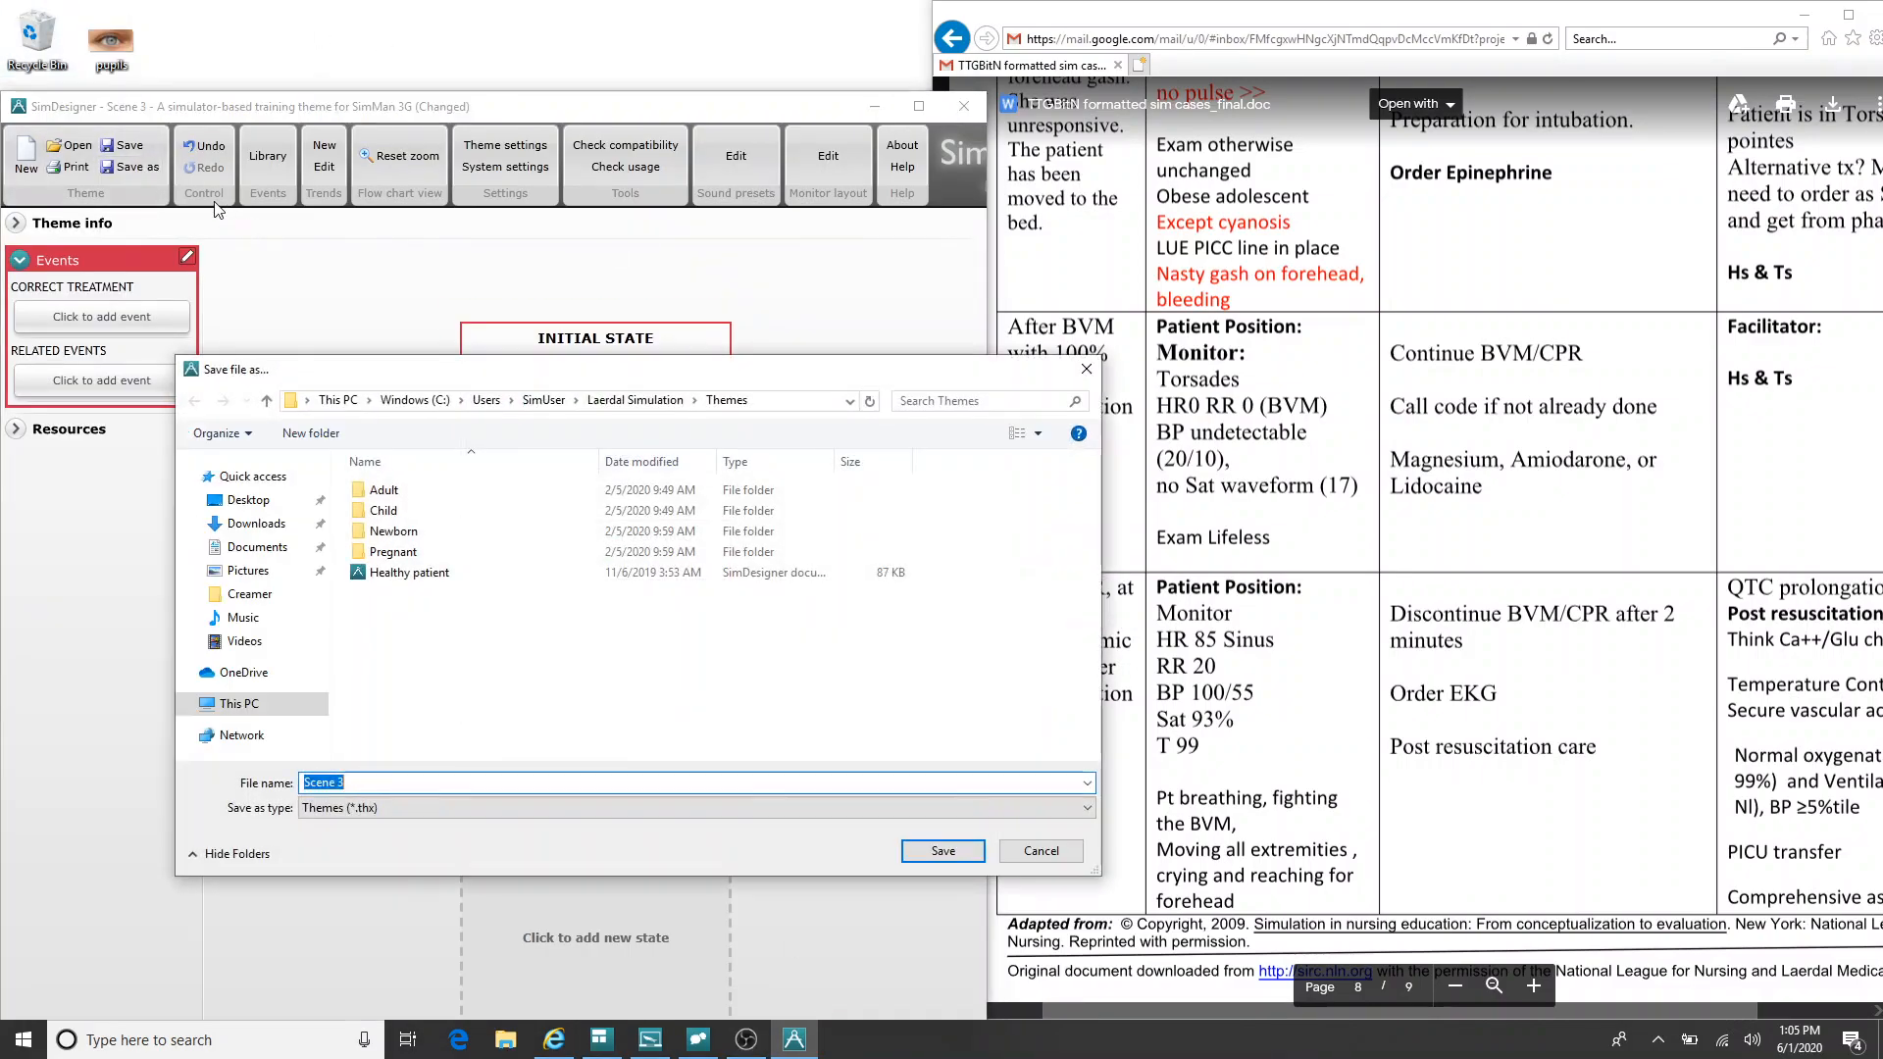
left_click(241, 501)
double_click(392, 489)
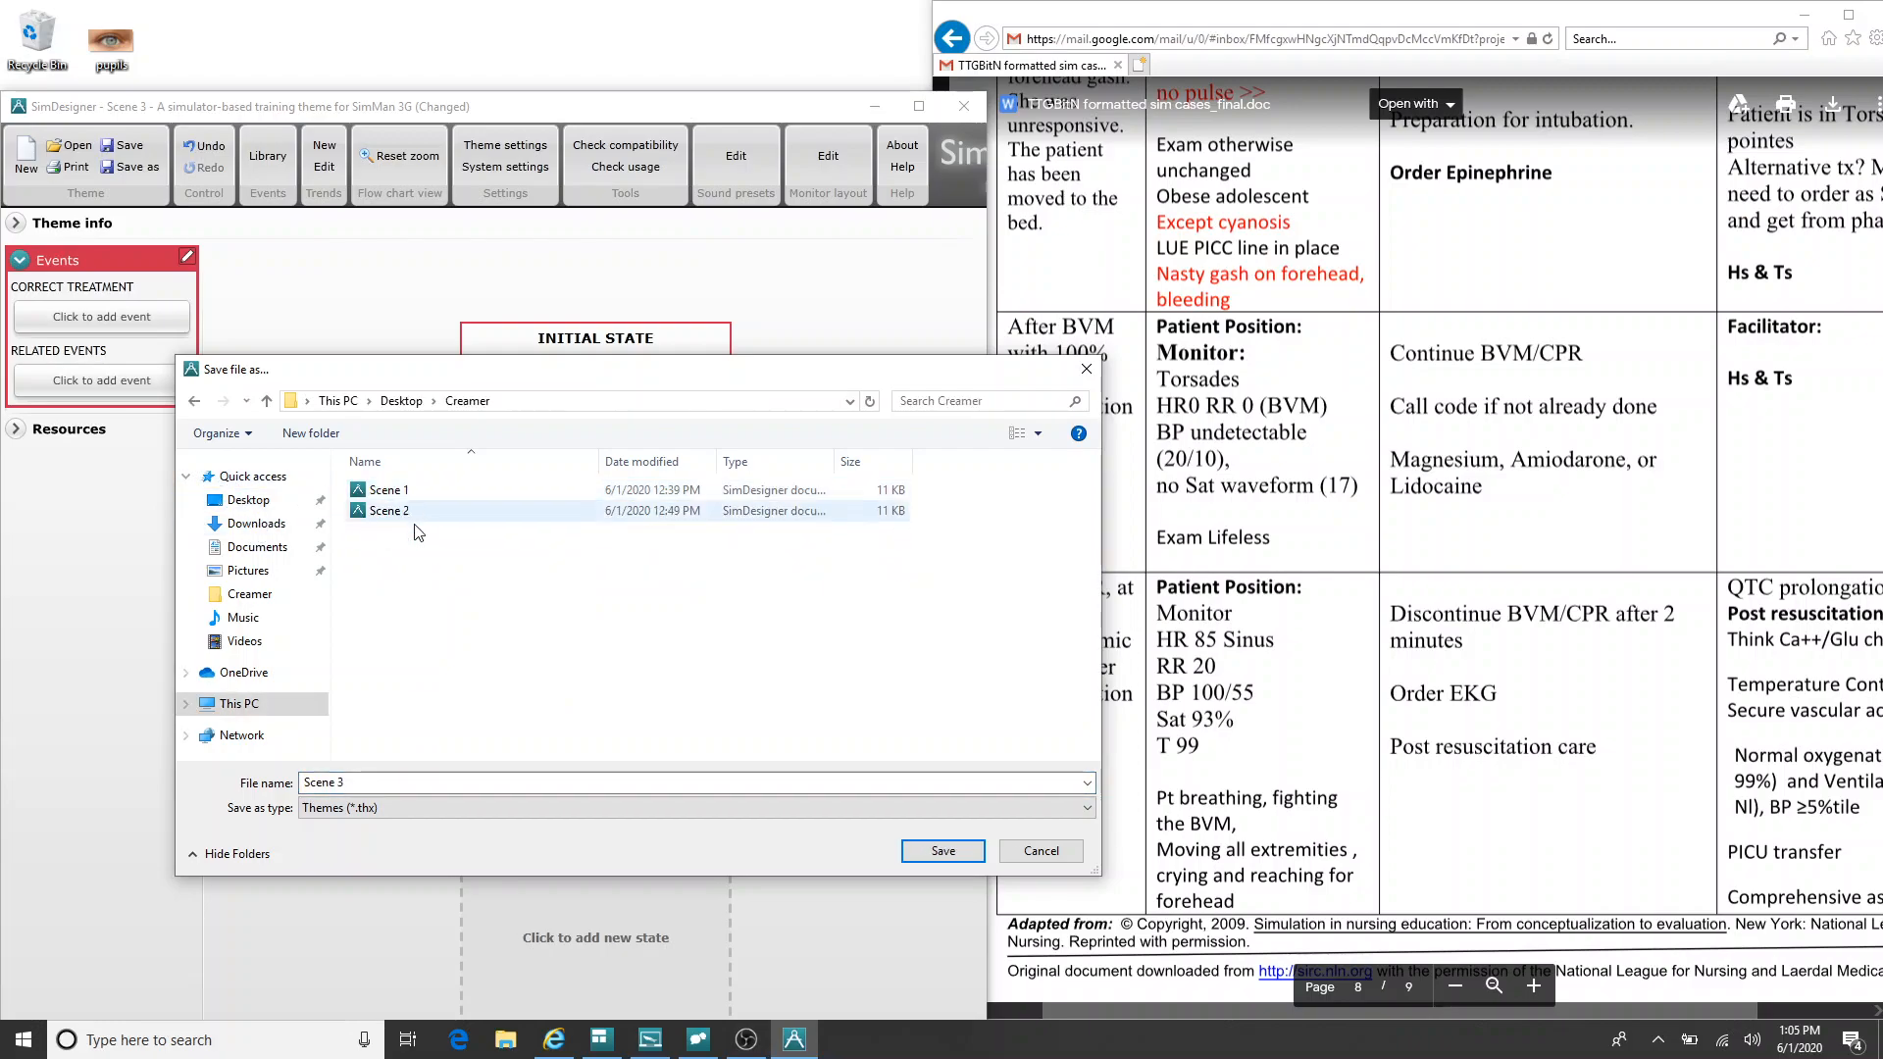
left_click(962, 849)
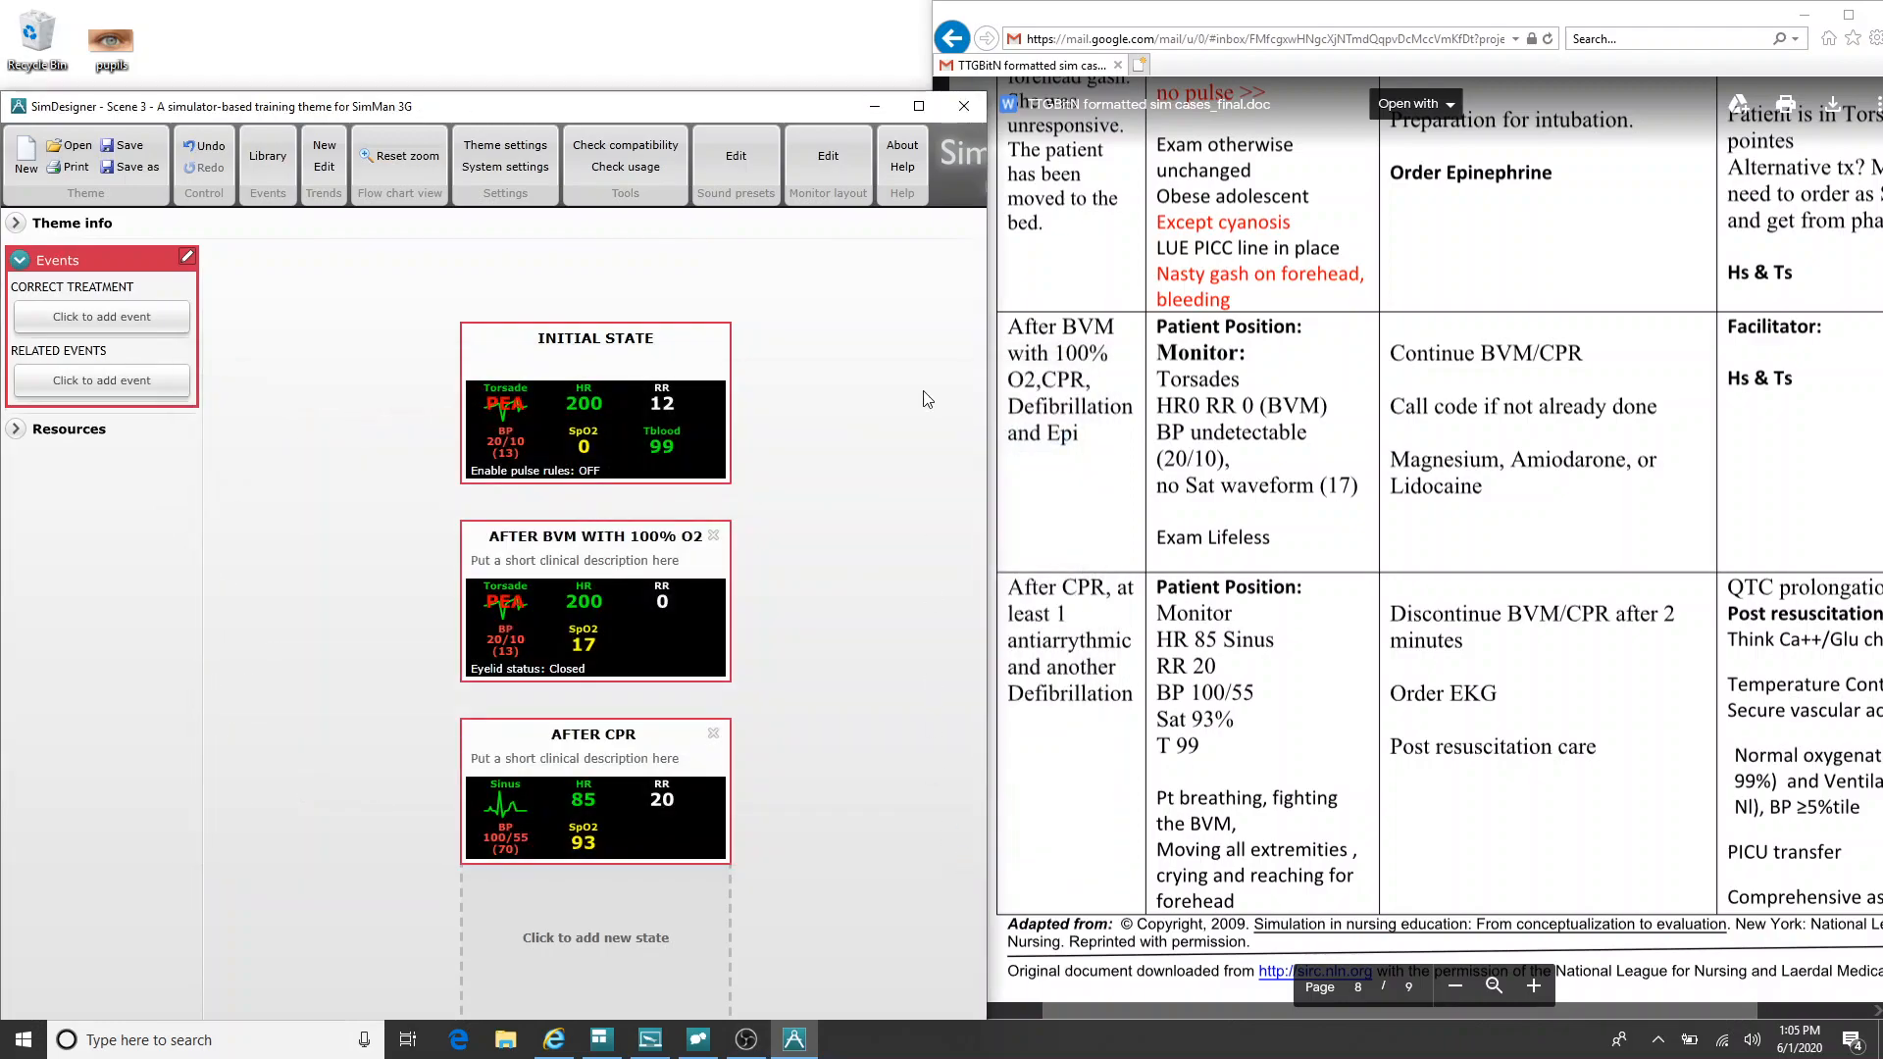
left_click(953, 106)
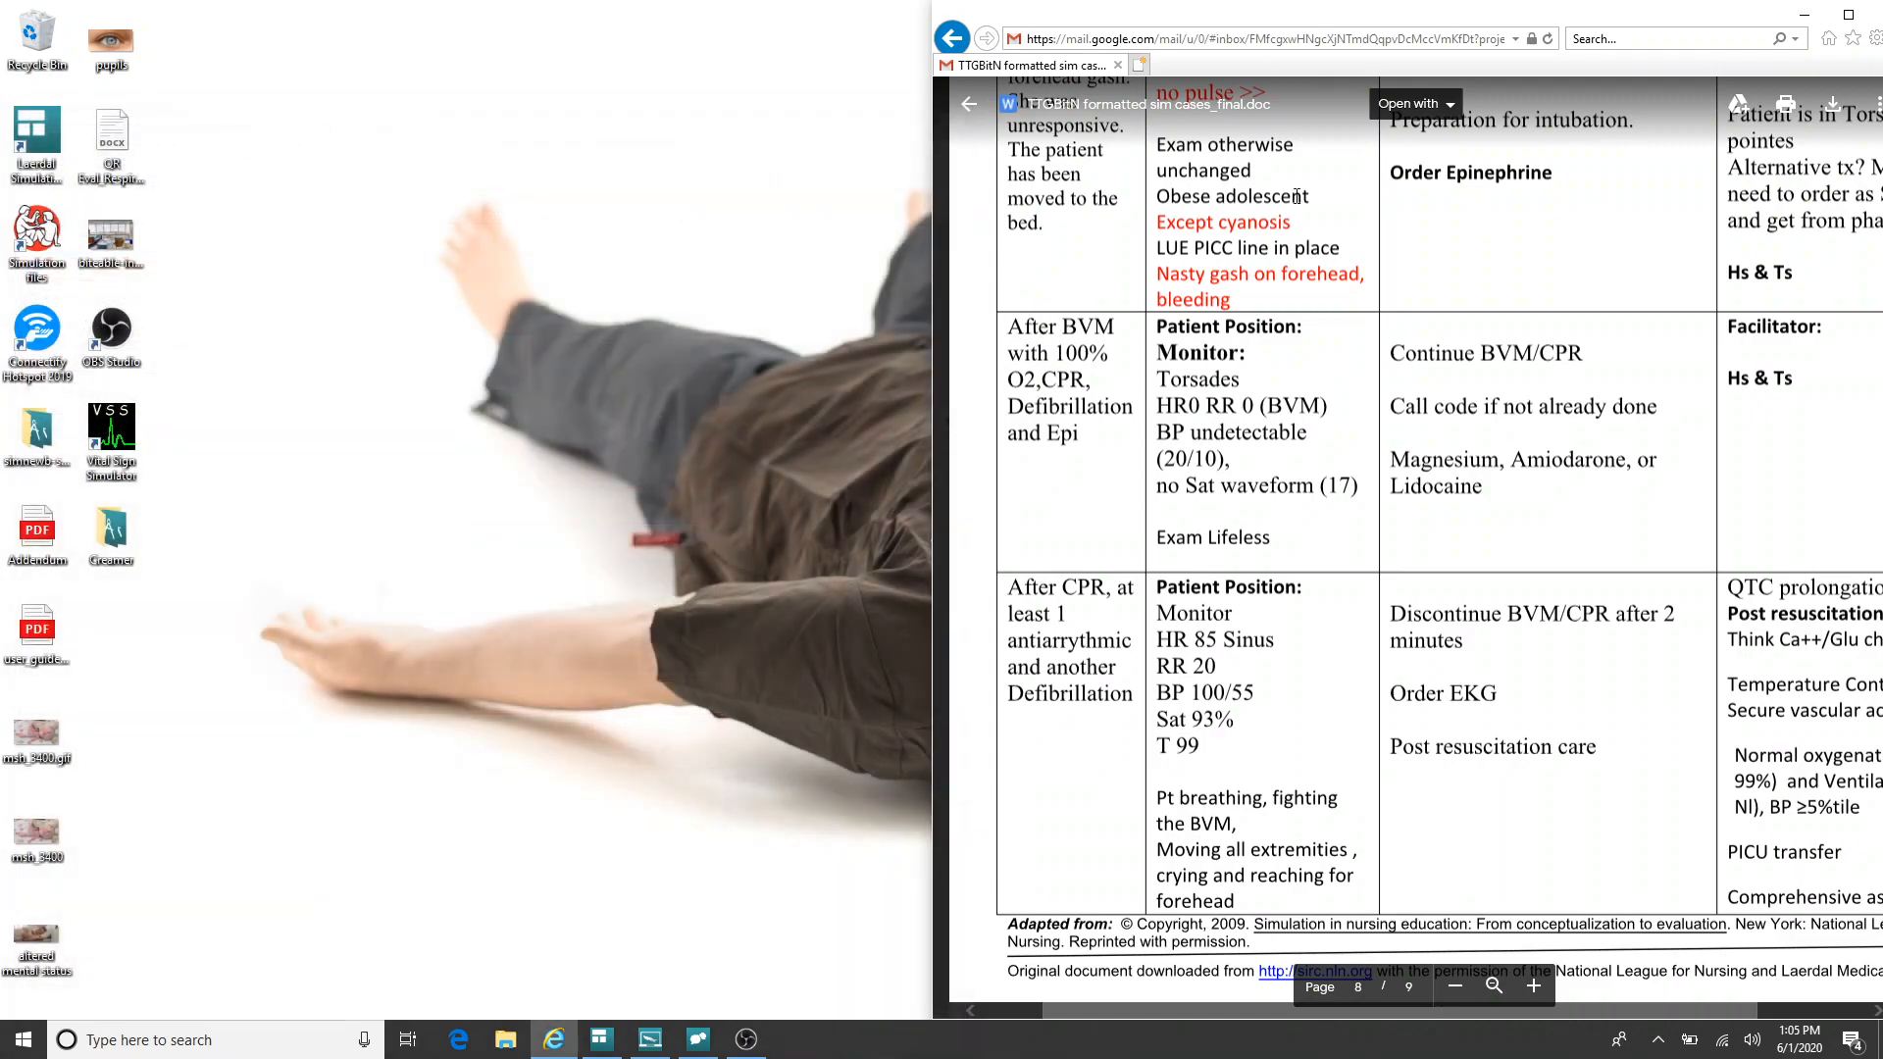
left_click(1803, 16)
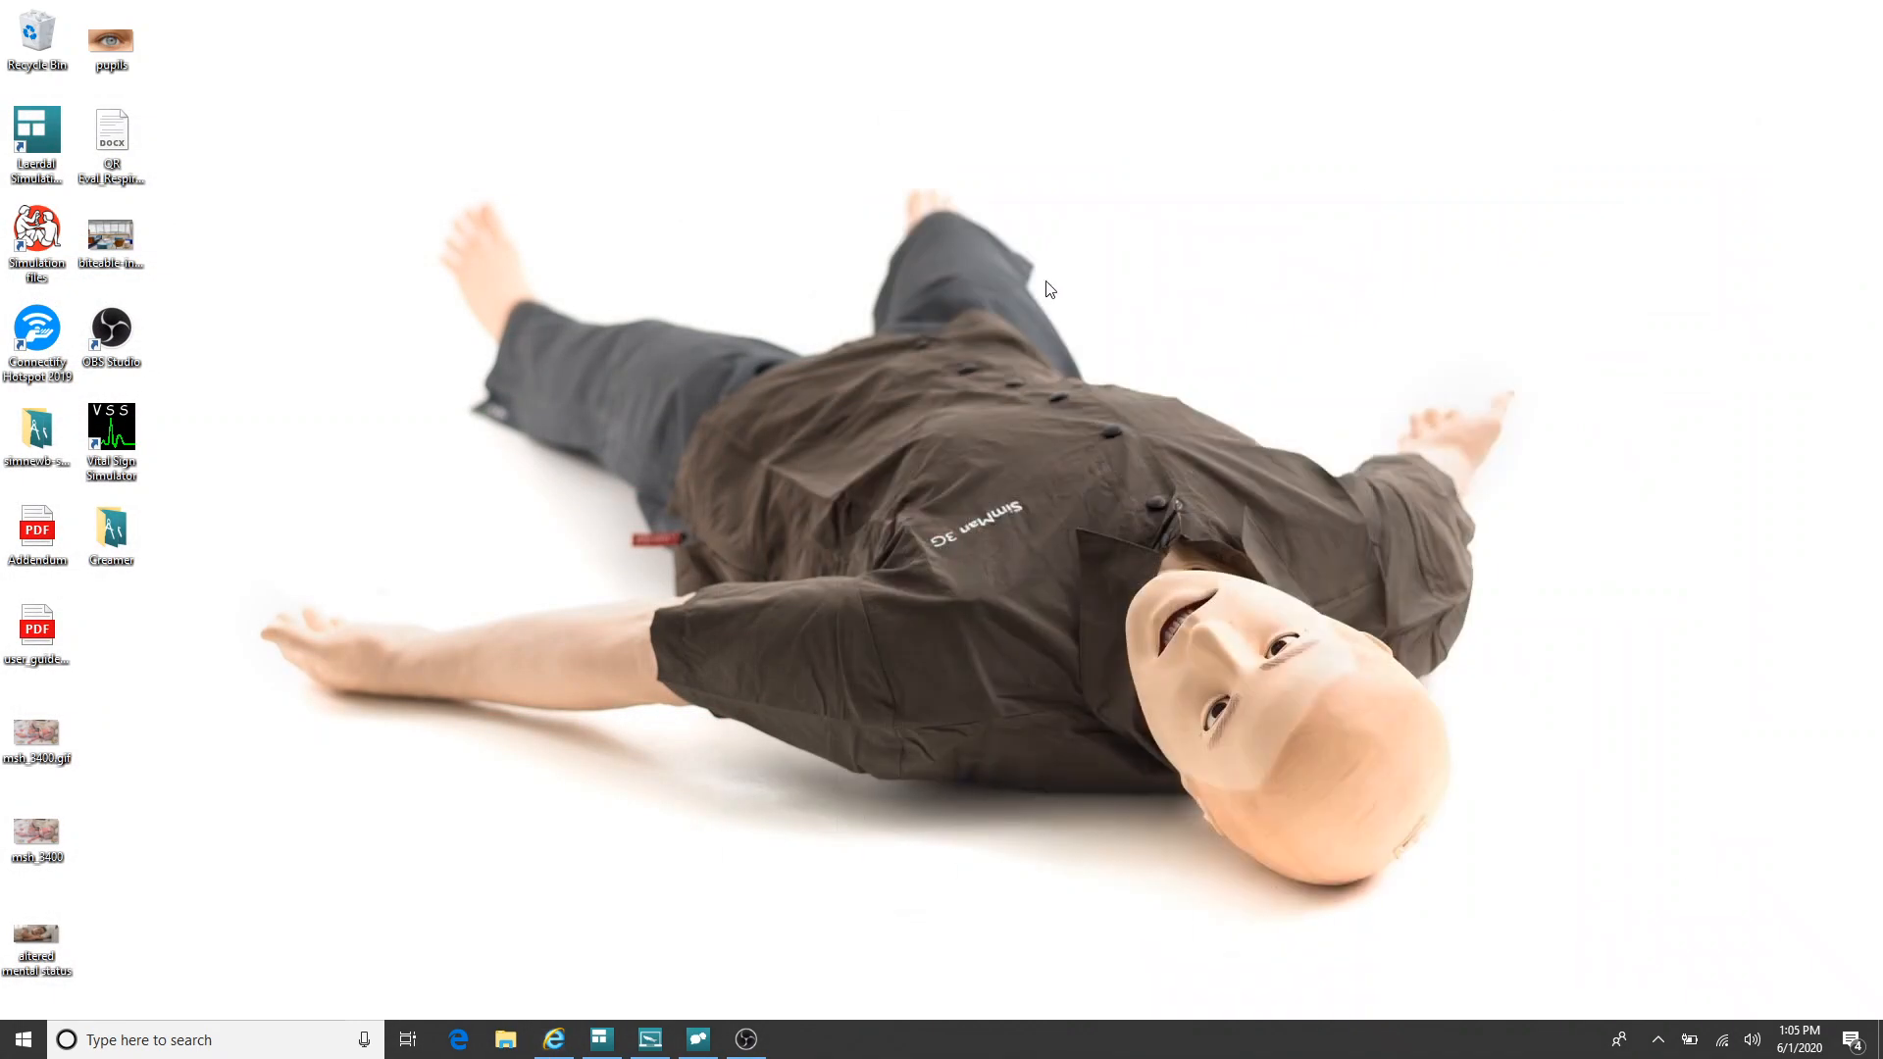
left_click(54, 145)
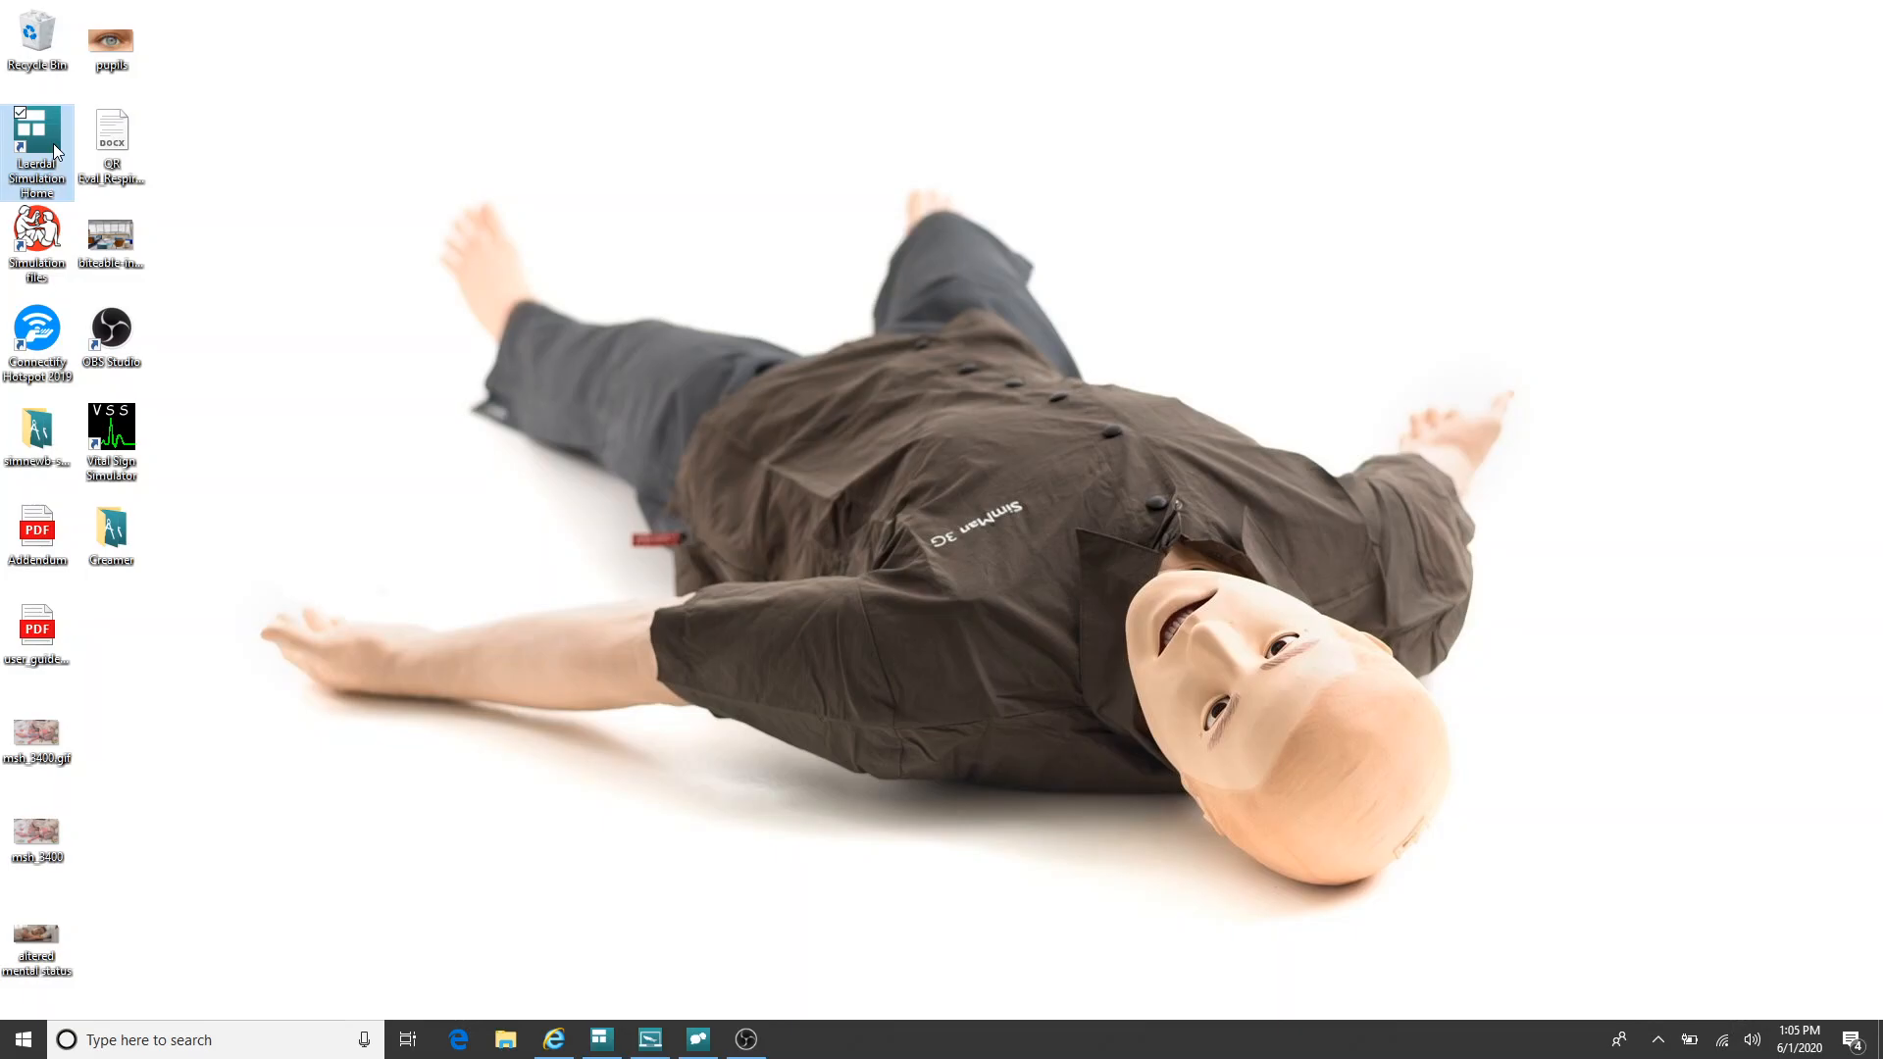
double_click(53, 144)
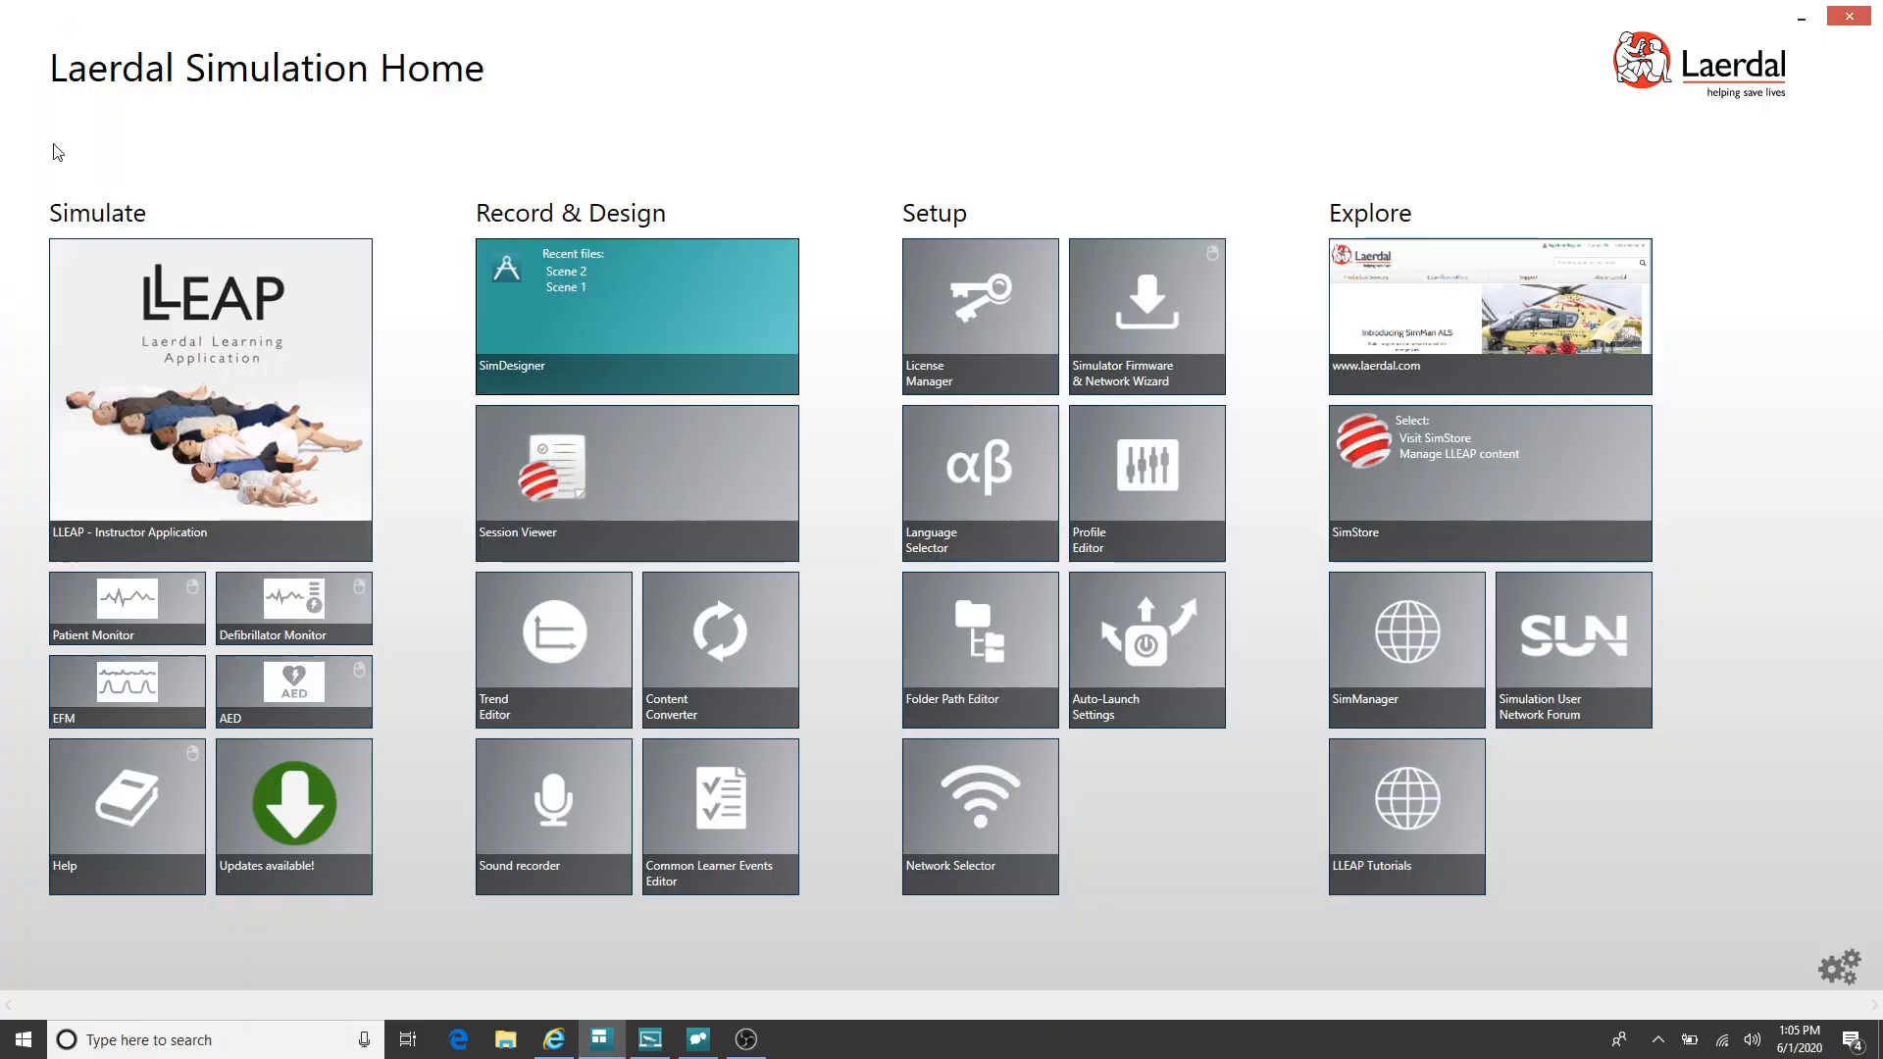
left_click(252, 370)
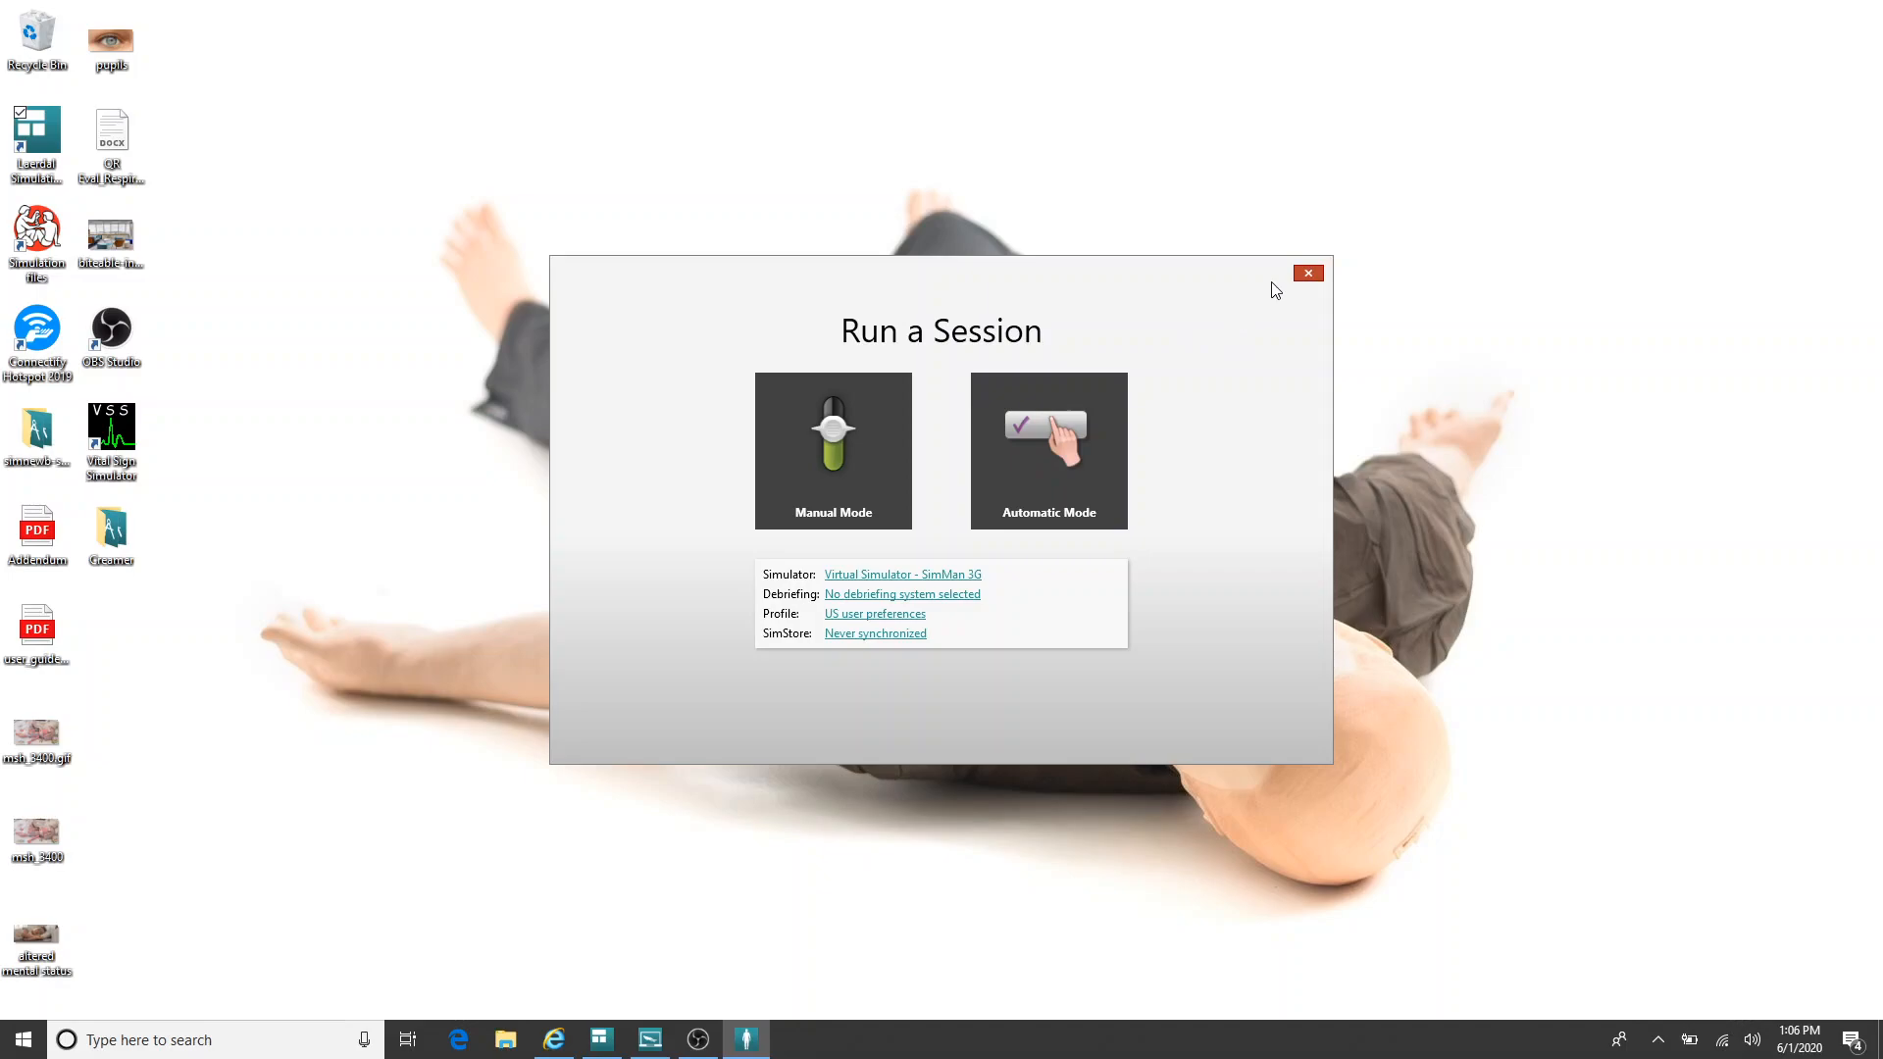
left_click(1296, 277)
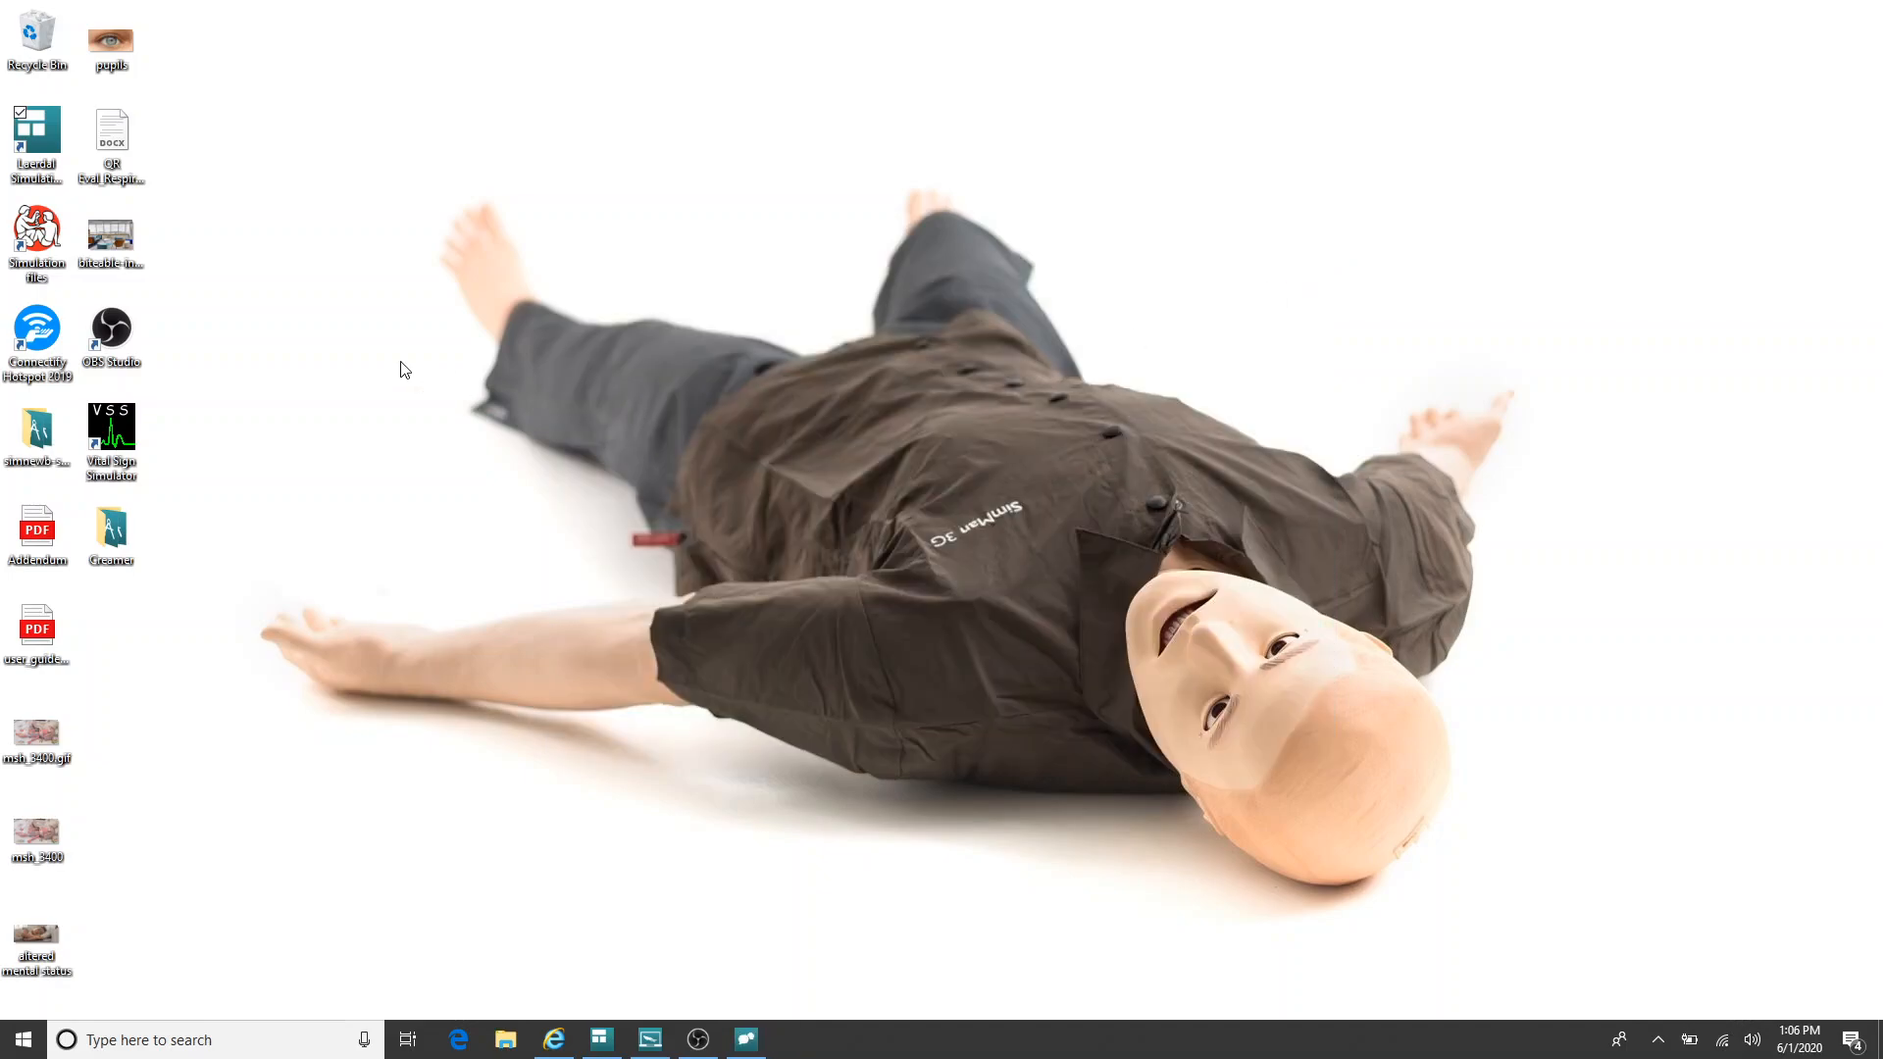
Step: Launch the LLEAP instructor application from Laerdal Simulation Home and restart it to select the SimMan 3G Virtual Simulator
left_click(49, 169)
double_click(49, 169)
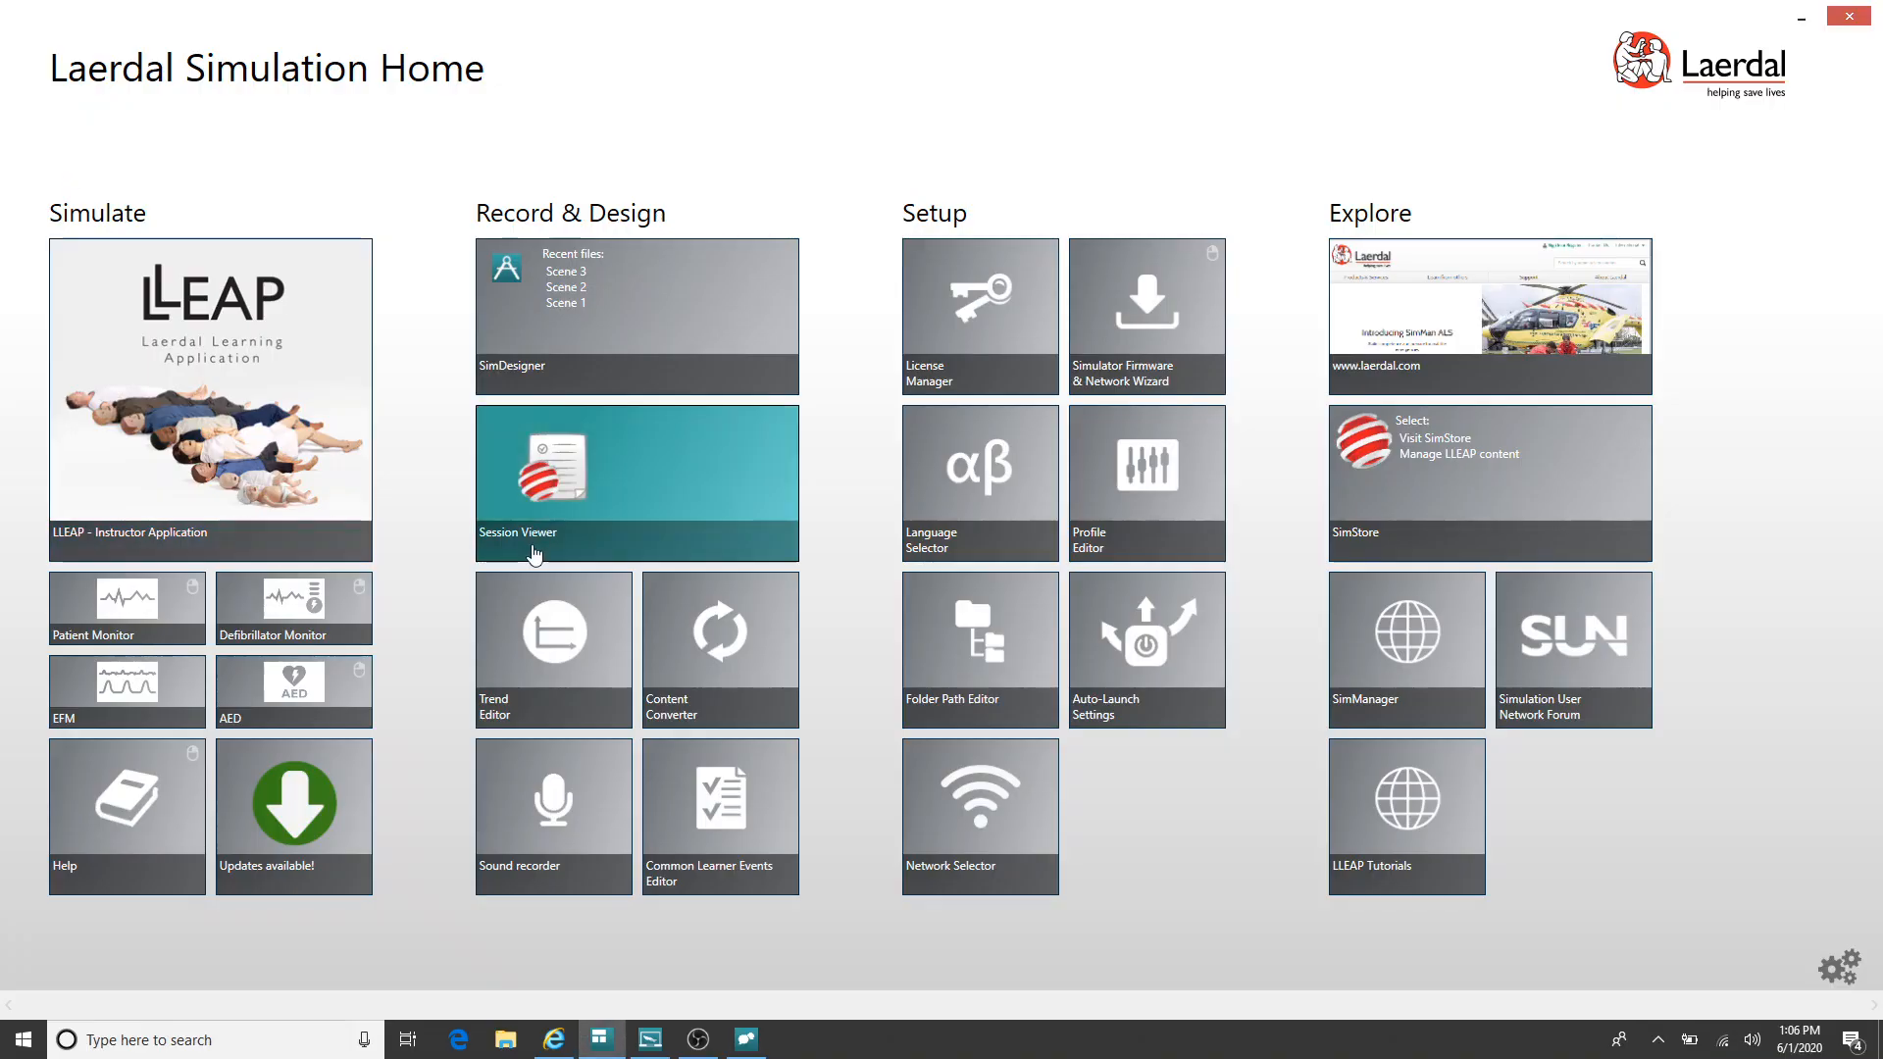
left_click(298, 493)
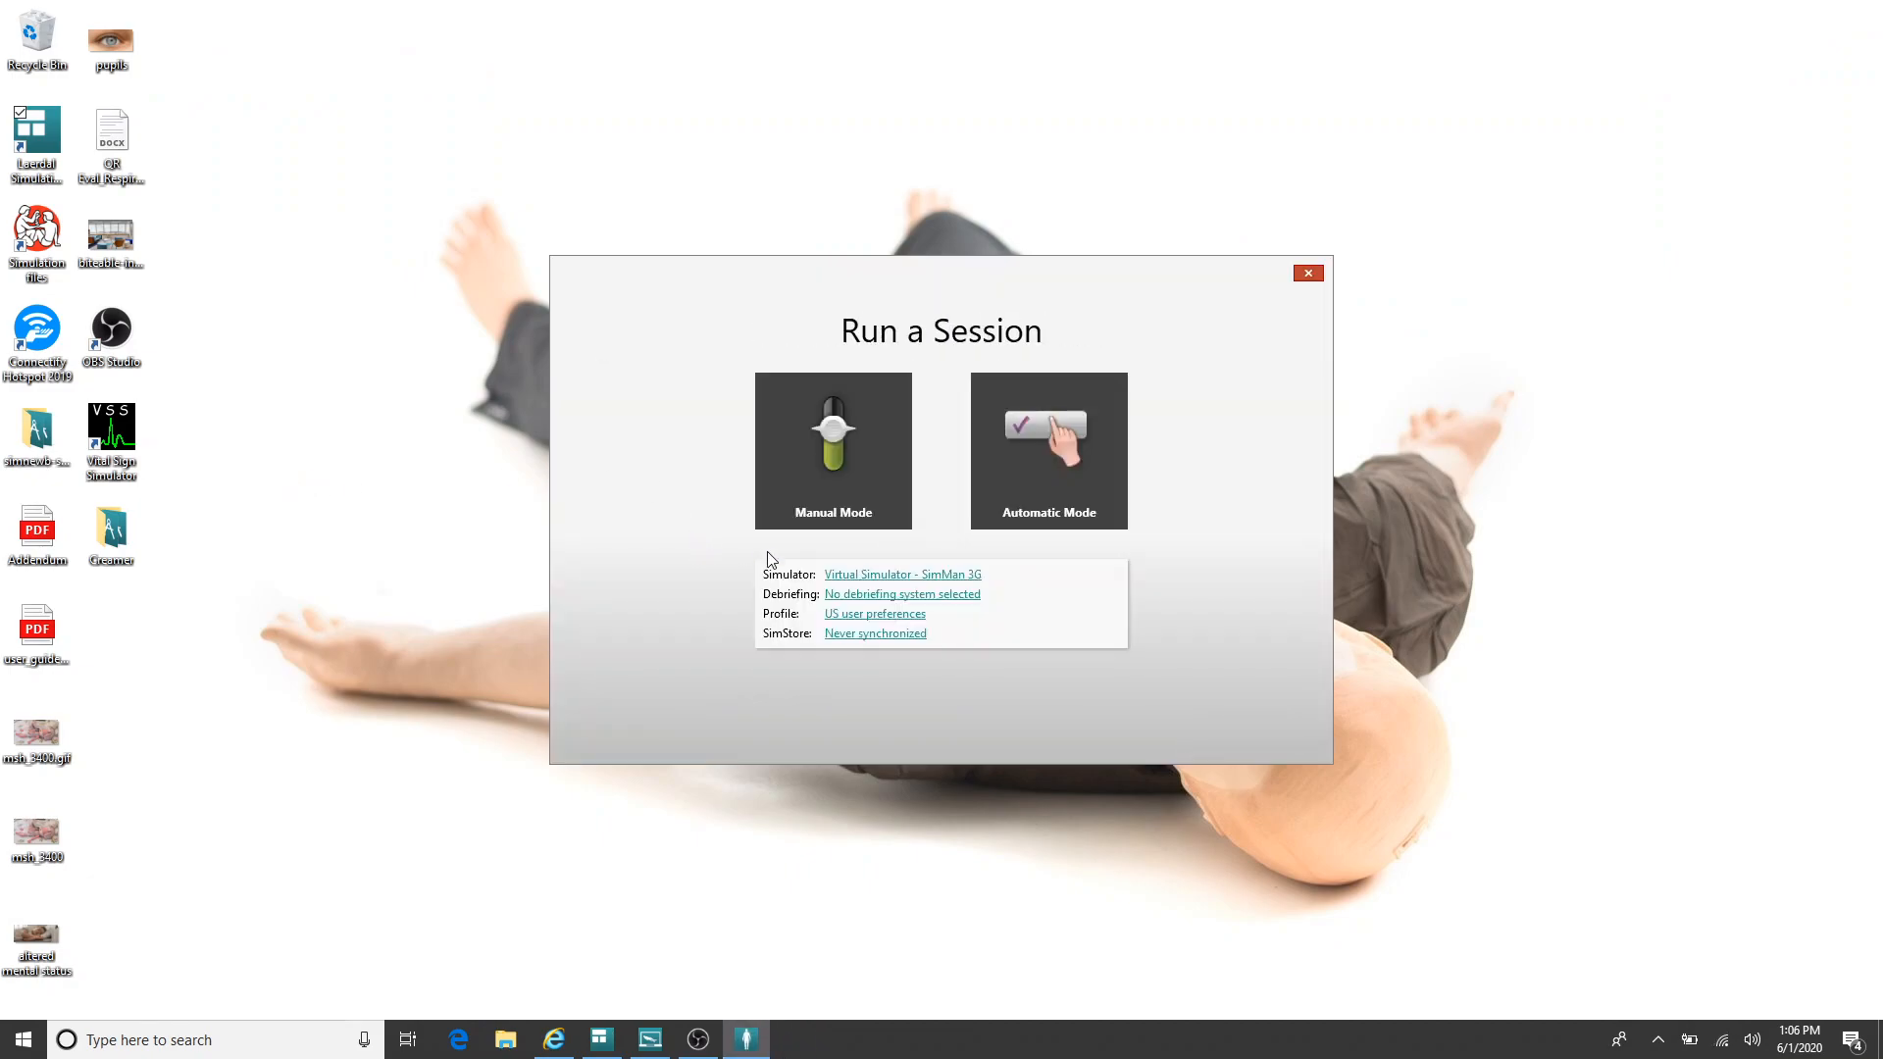
left_click(850, 574)
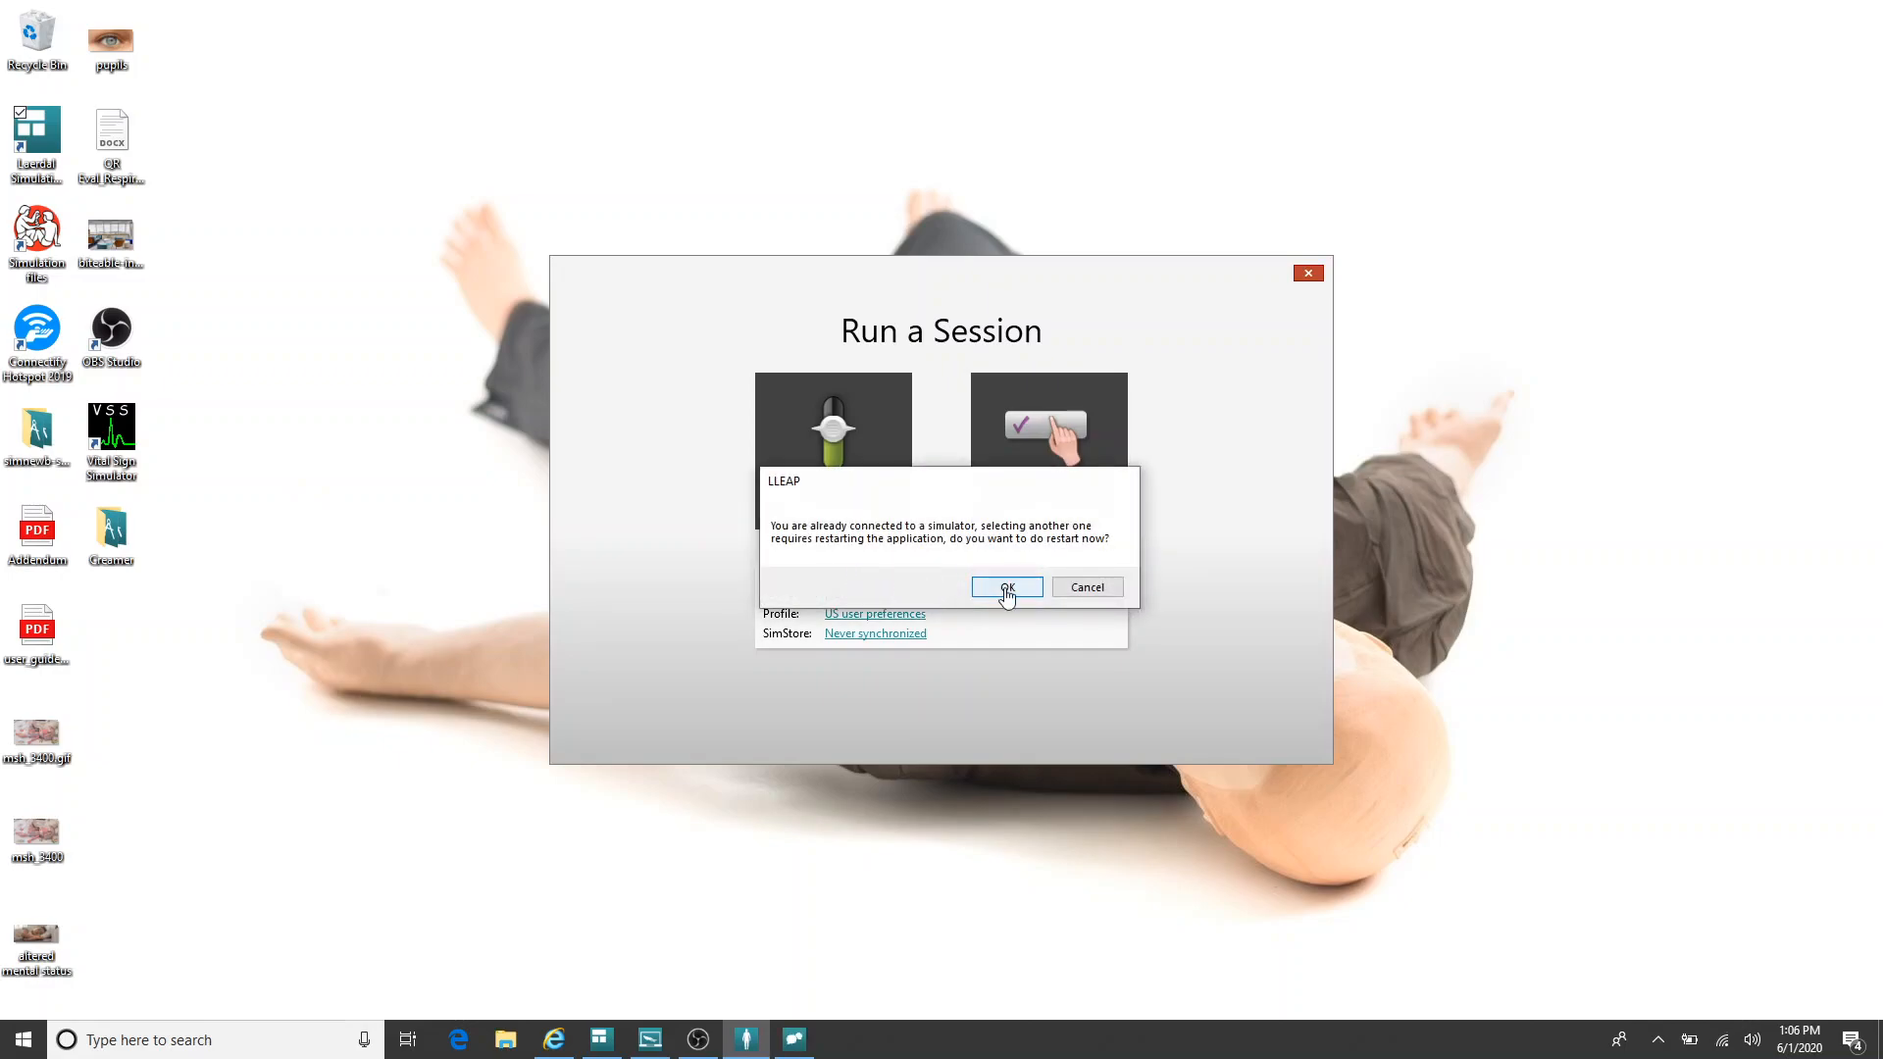
left_click(1007, 589)
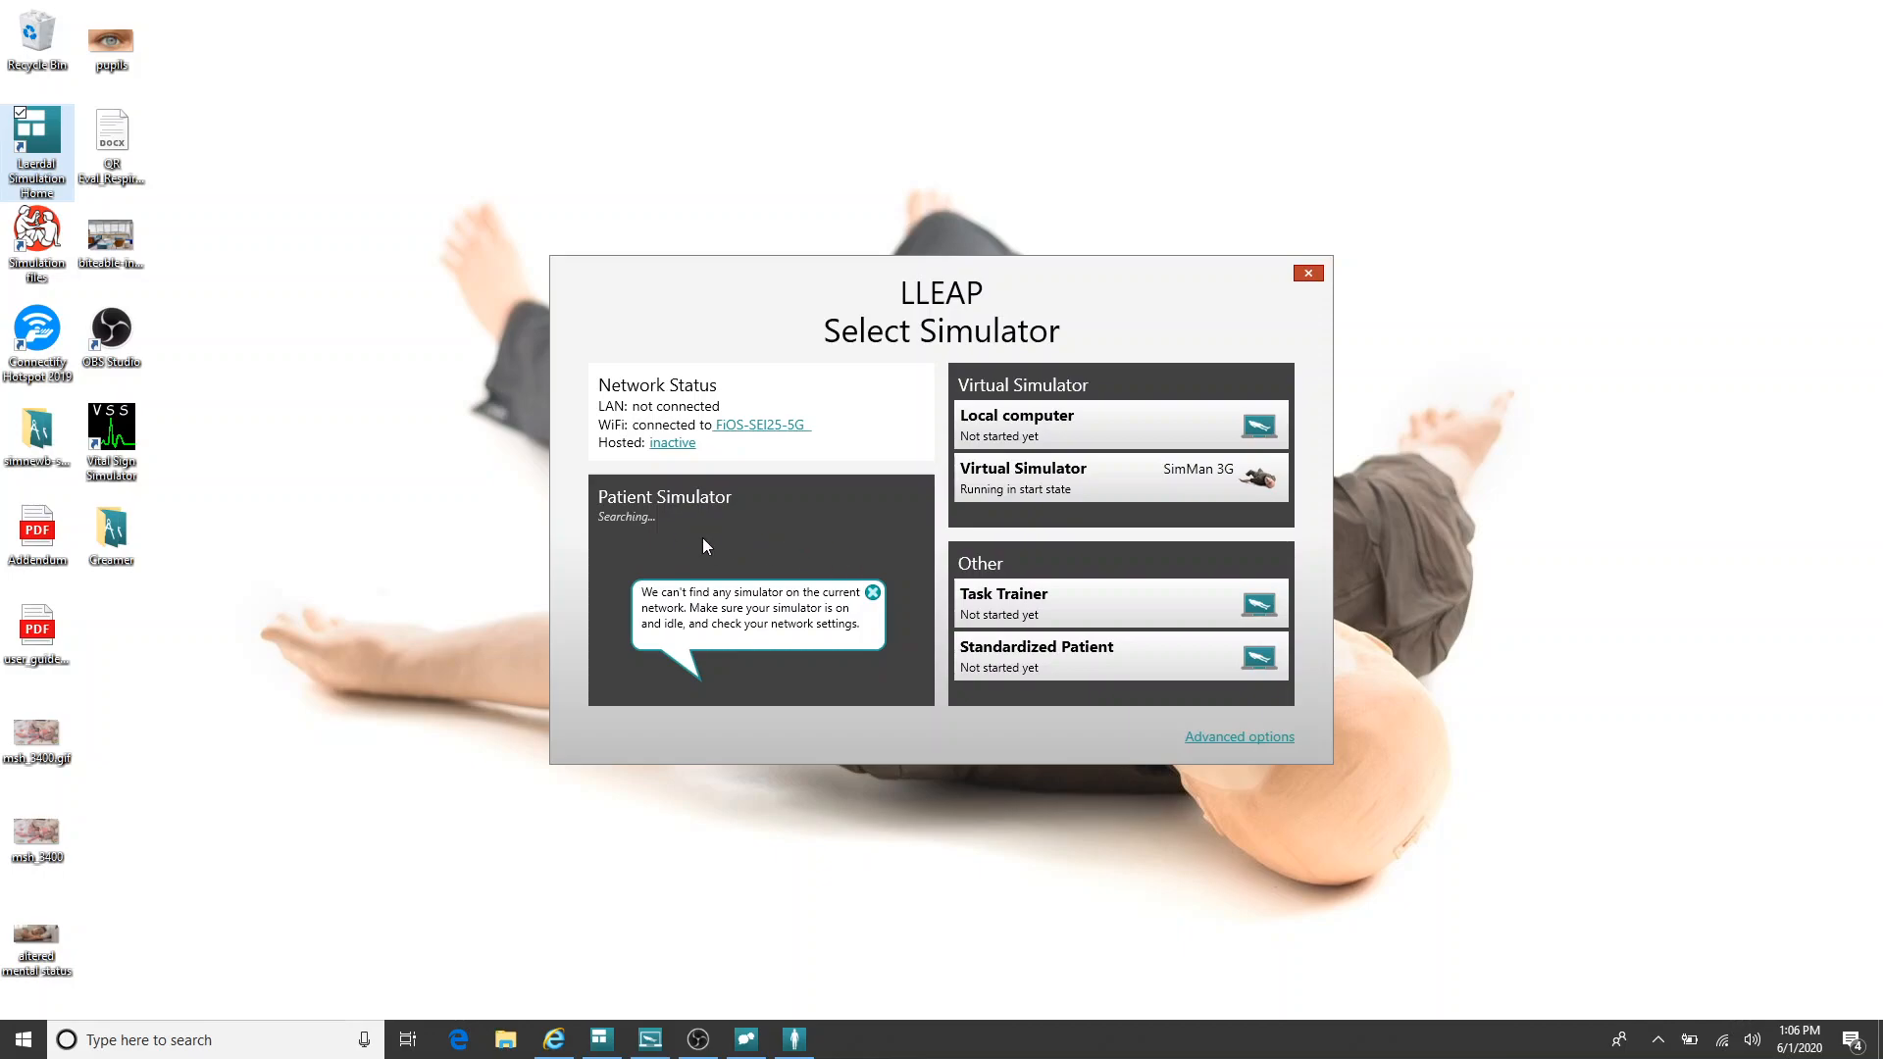
left_click(1068, 470)
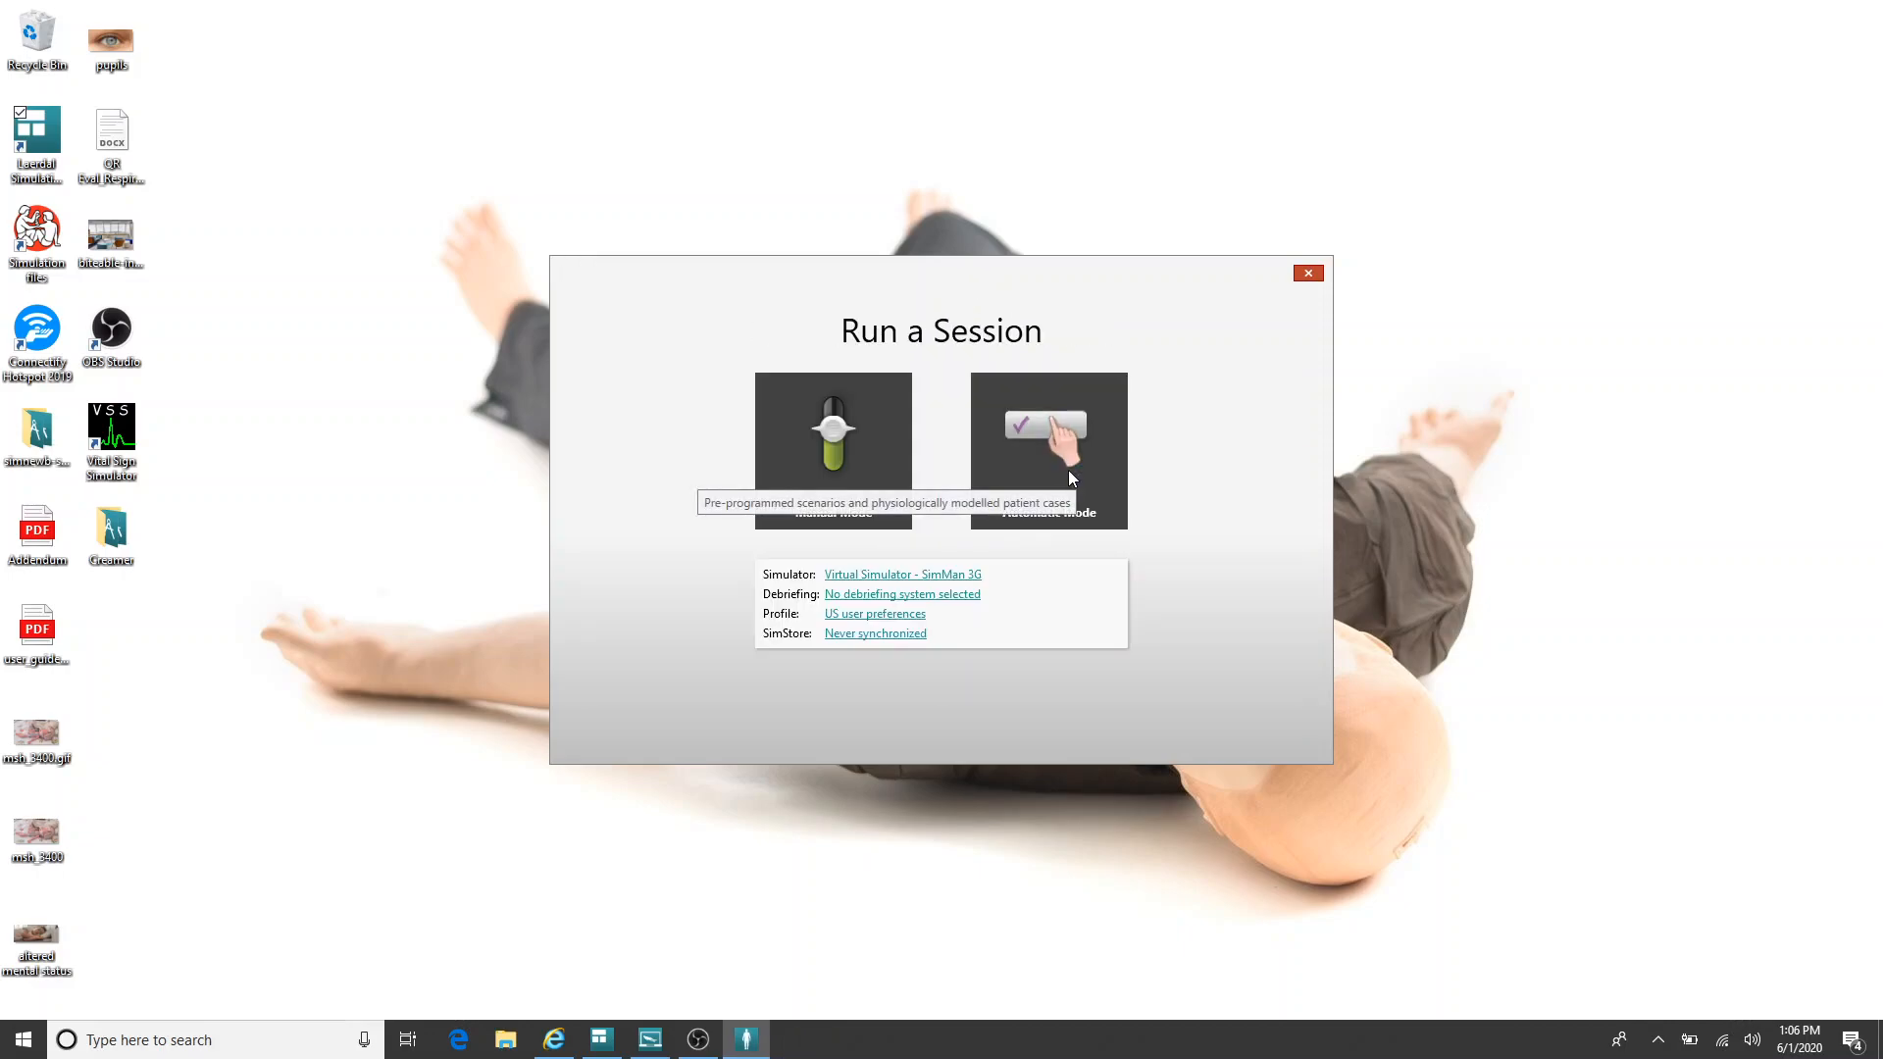
Step: Start a manual mode session with the Scene 3 theme from the desktop's Creamer folder
left_click(858, 457)
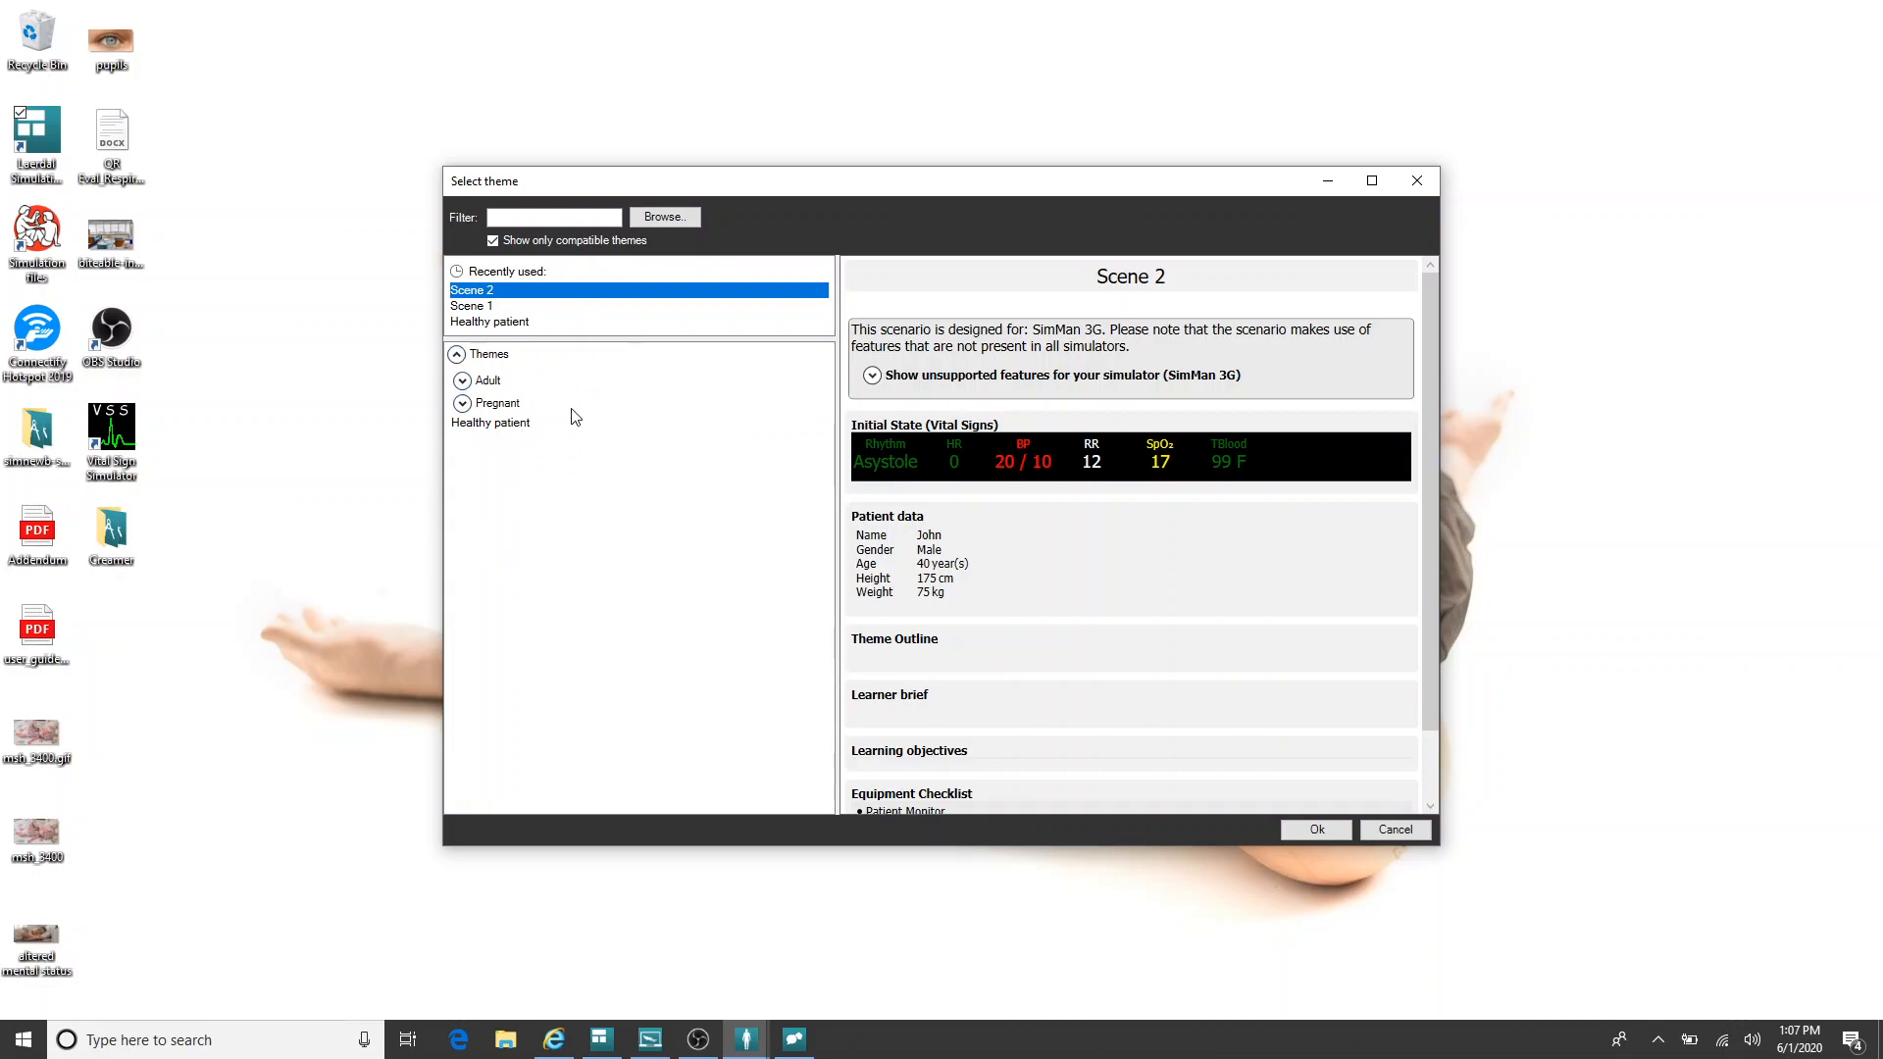
left_click(660, 216)
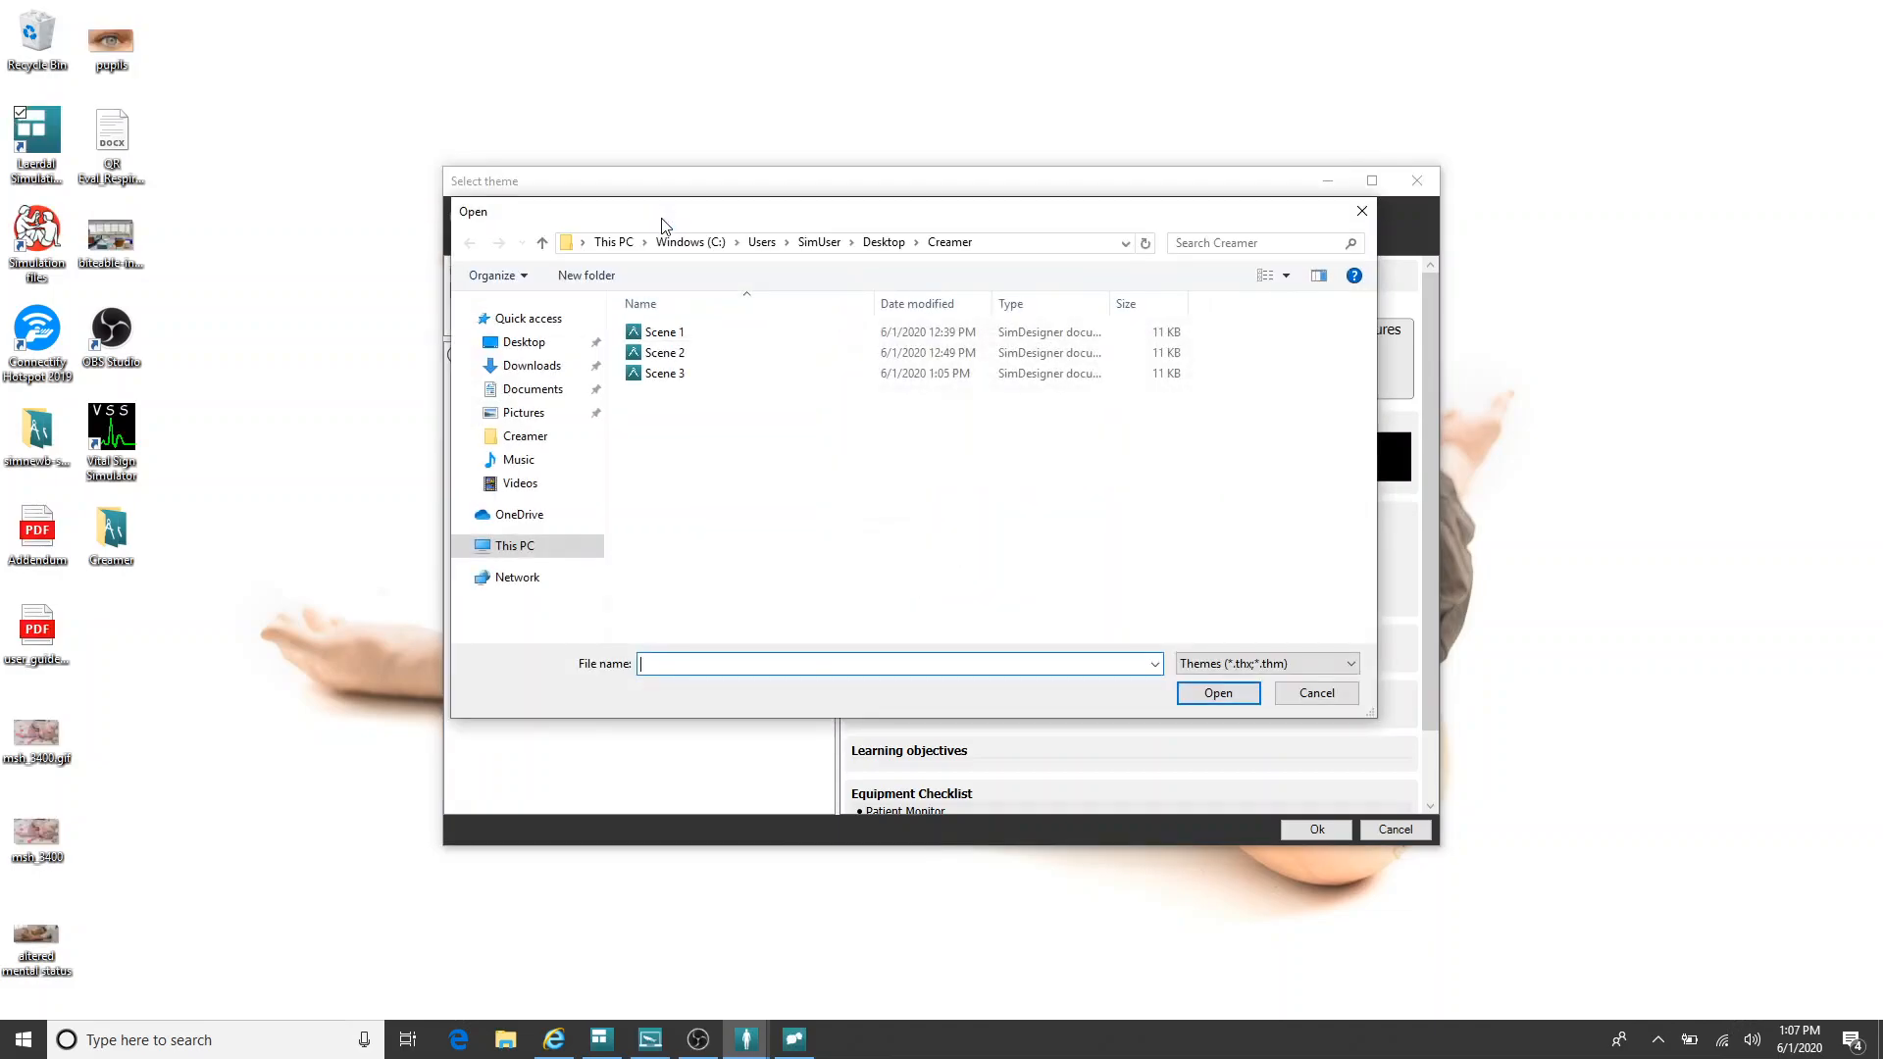
left_click(553, 351)
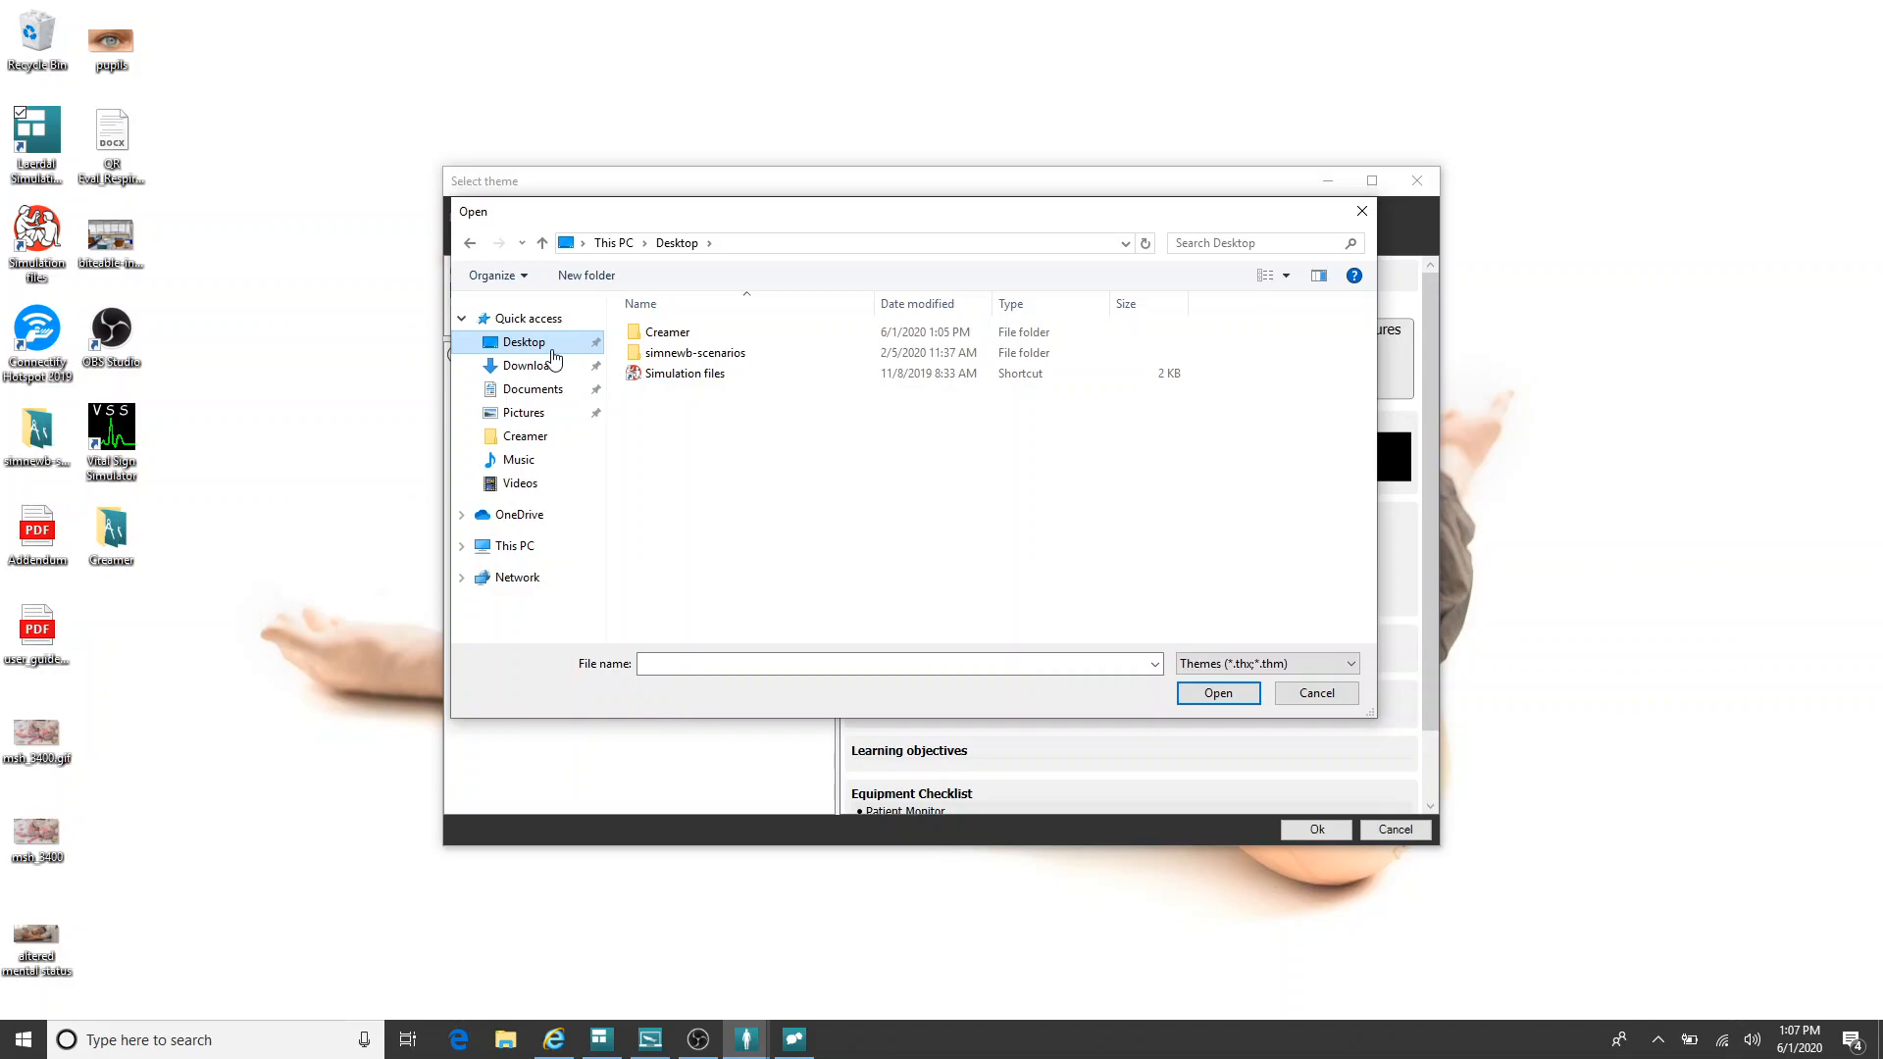
double_click(677, 334)
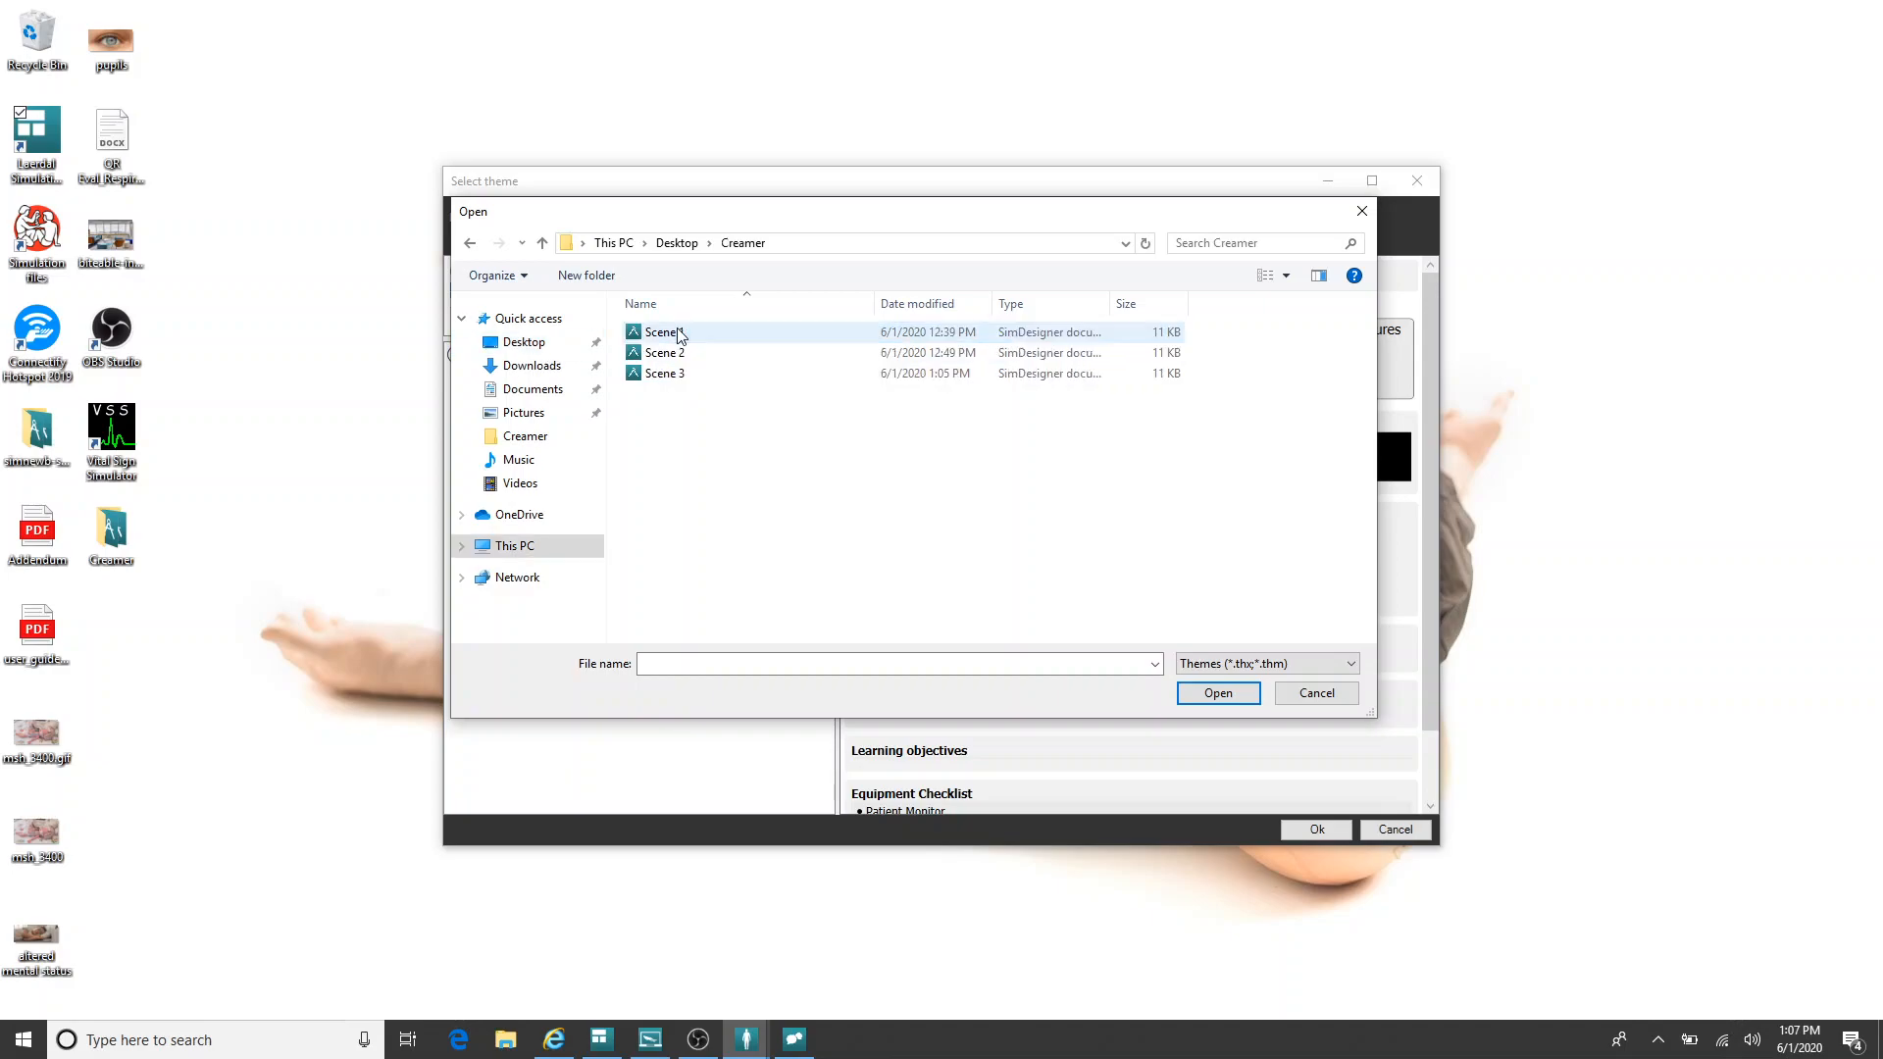
left_click(679, 381)
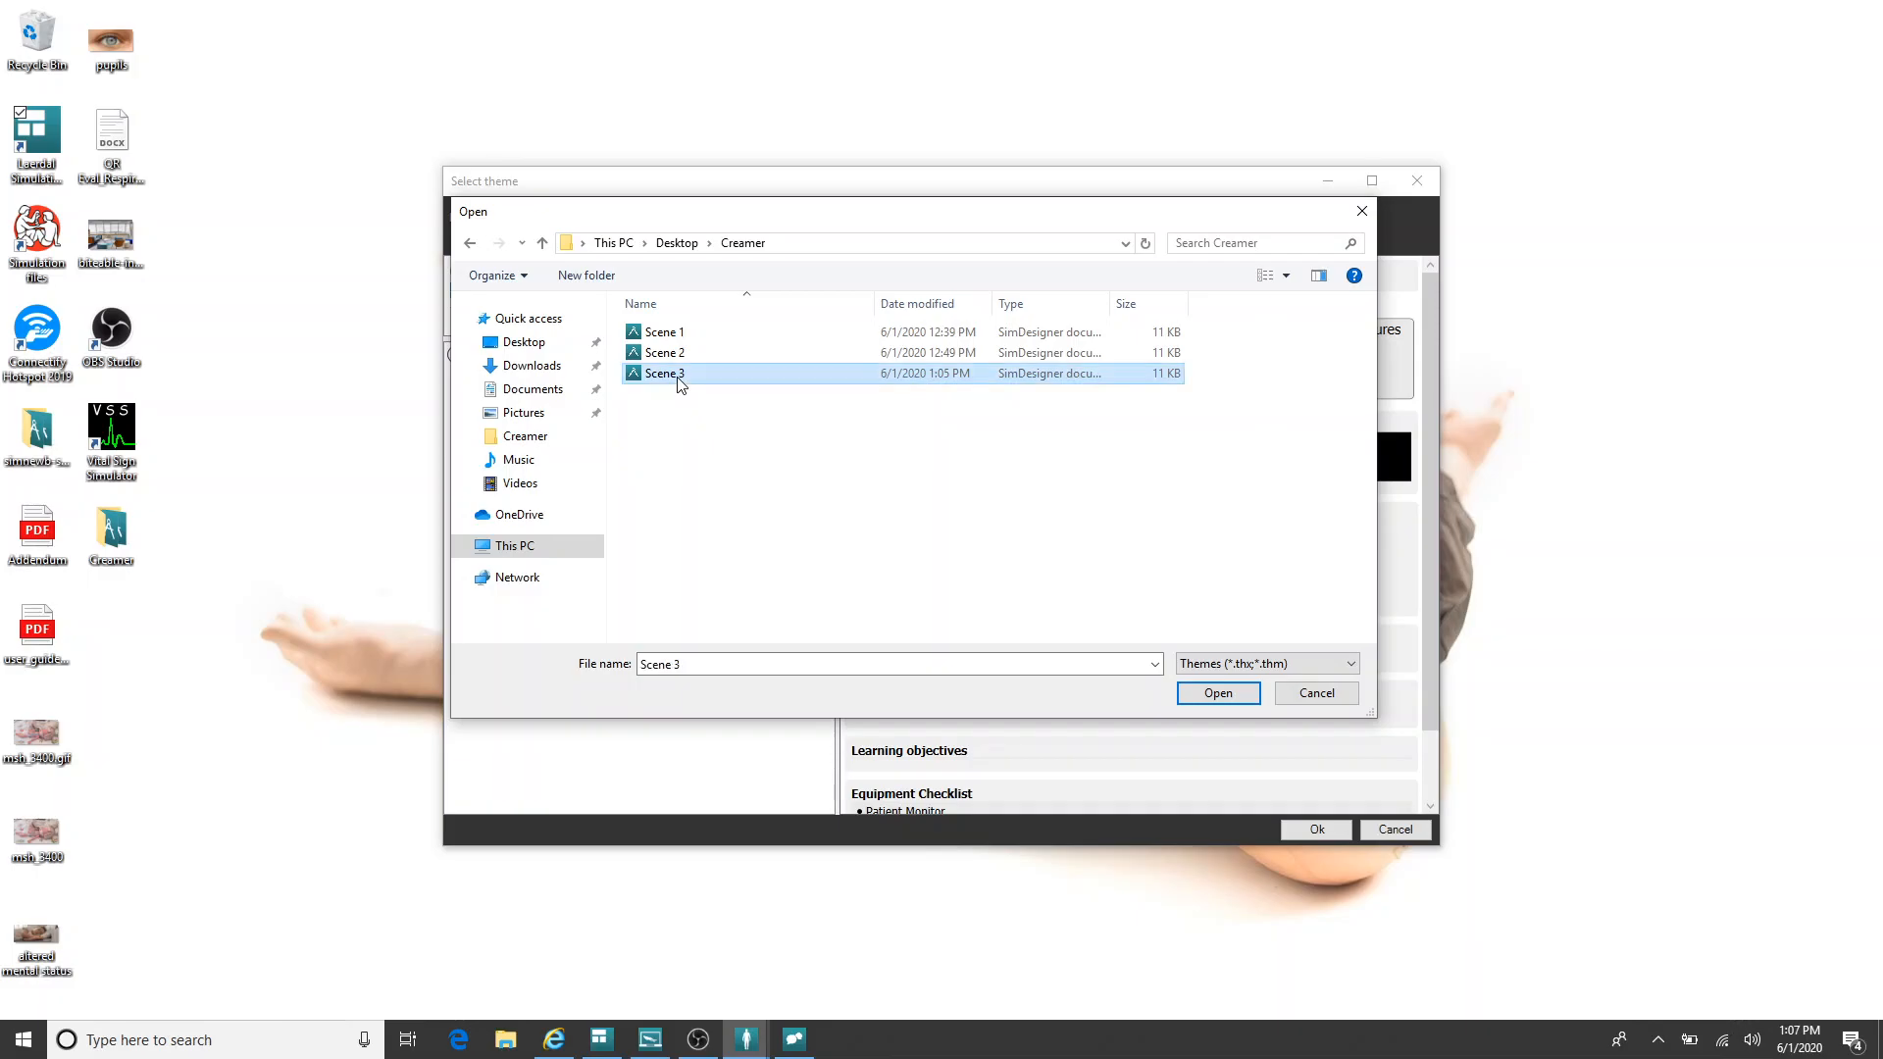
left_click(1218, 699)
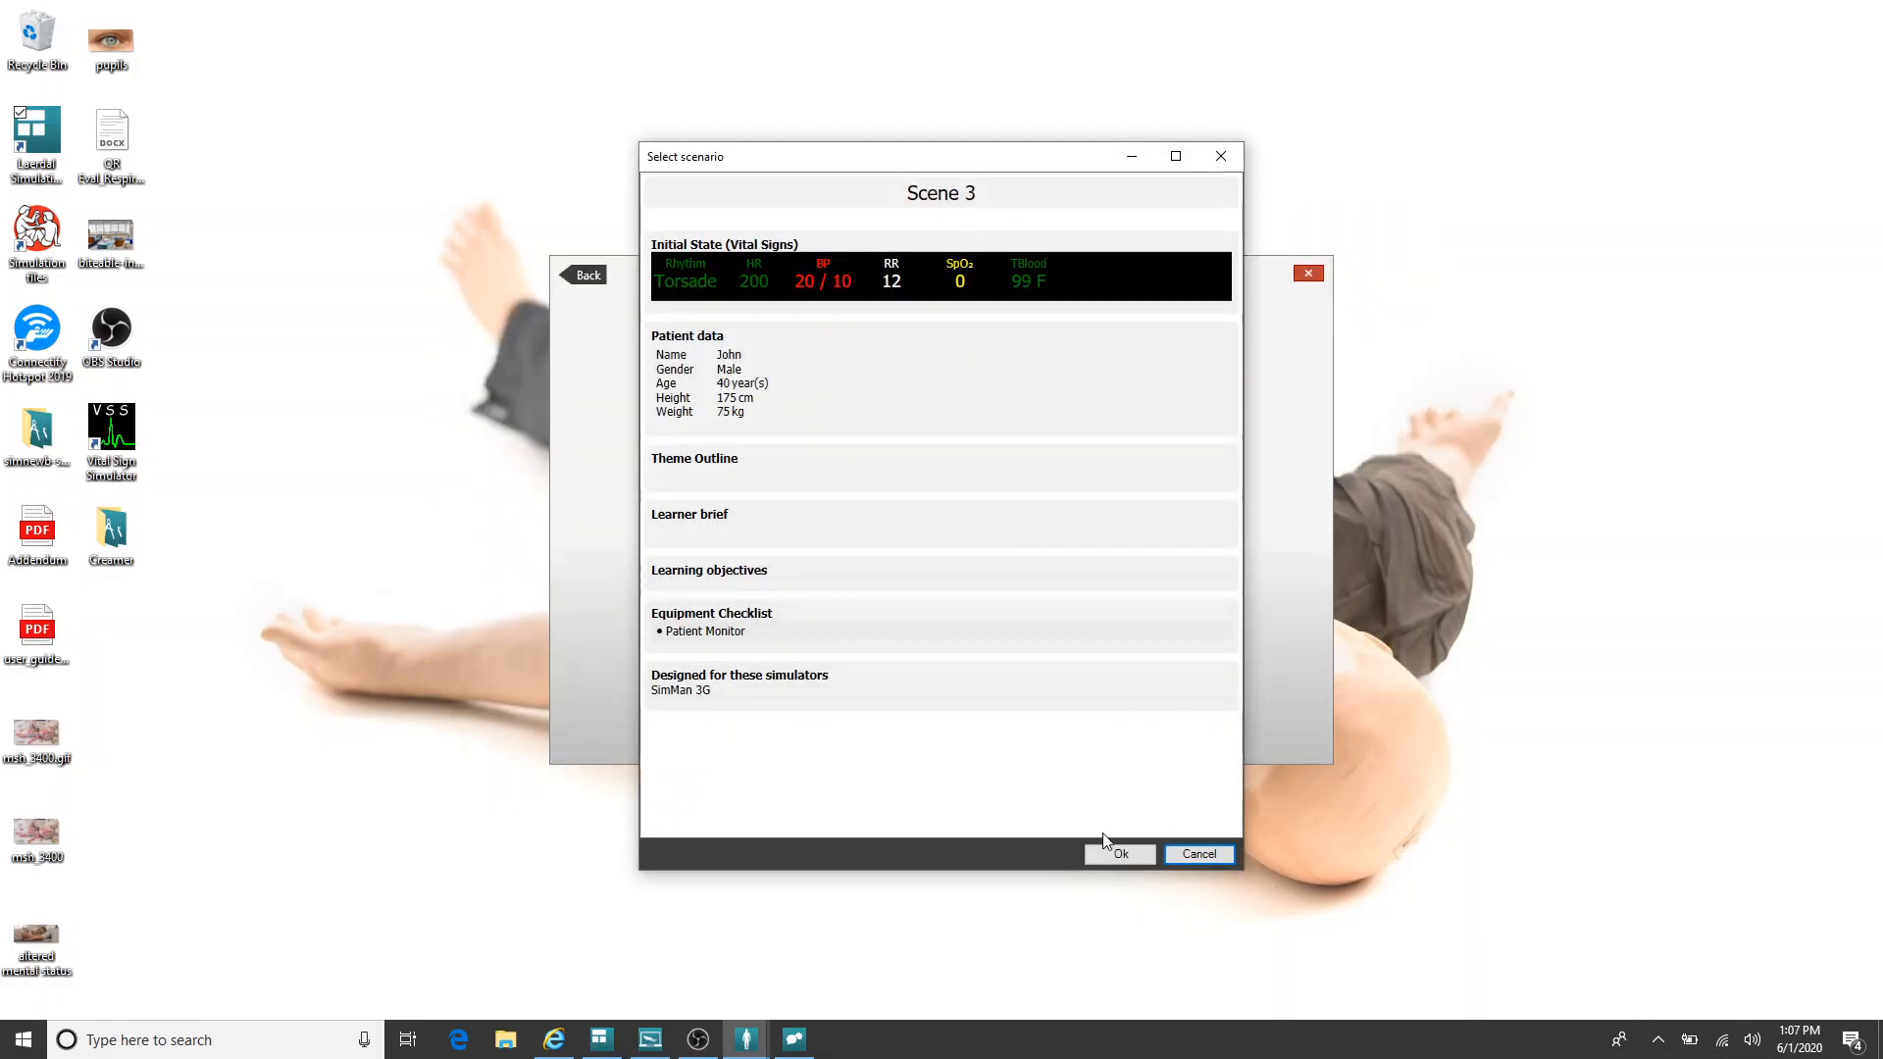
left_click(1119, 855)
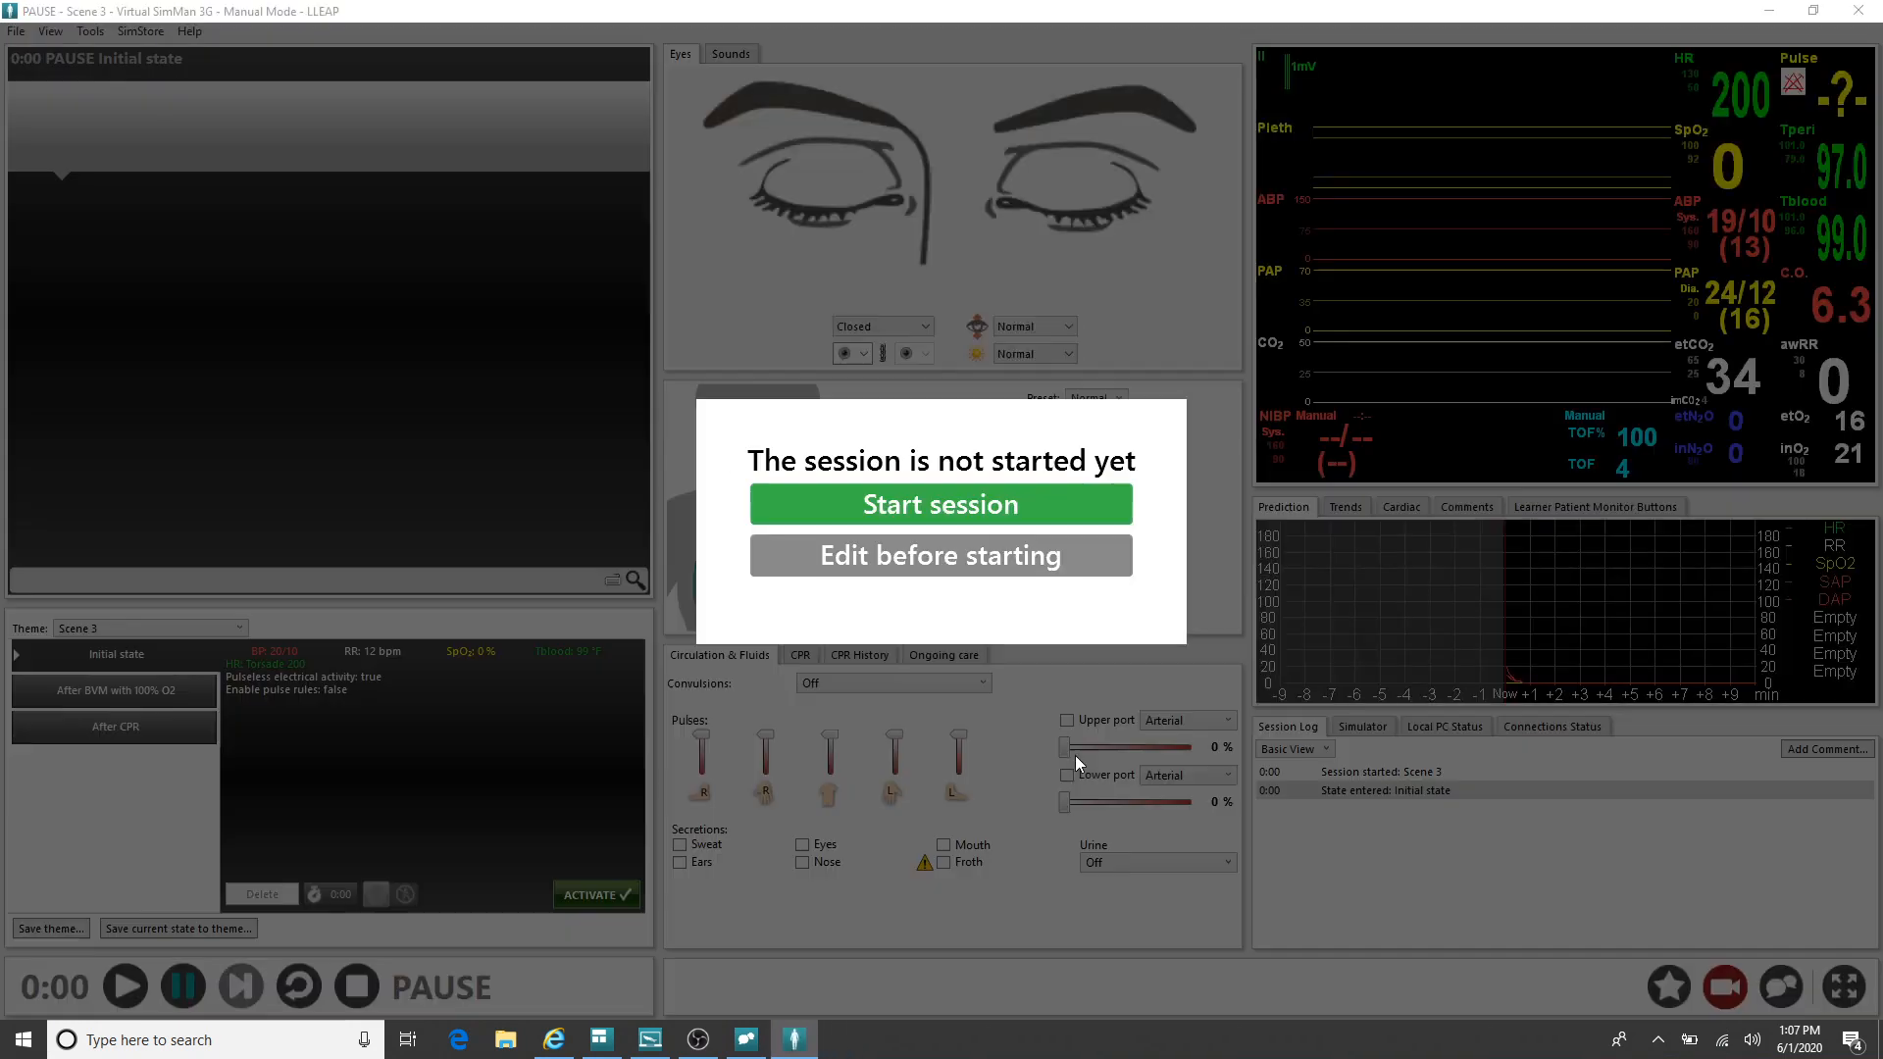
left_click(1063, 549)
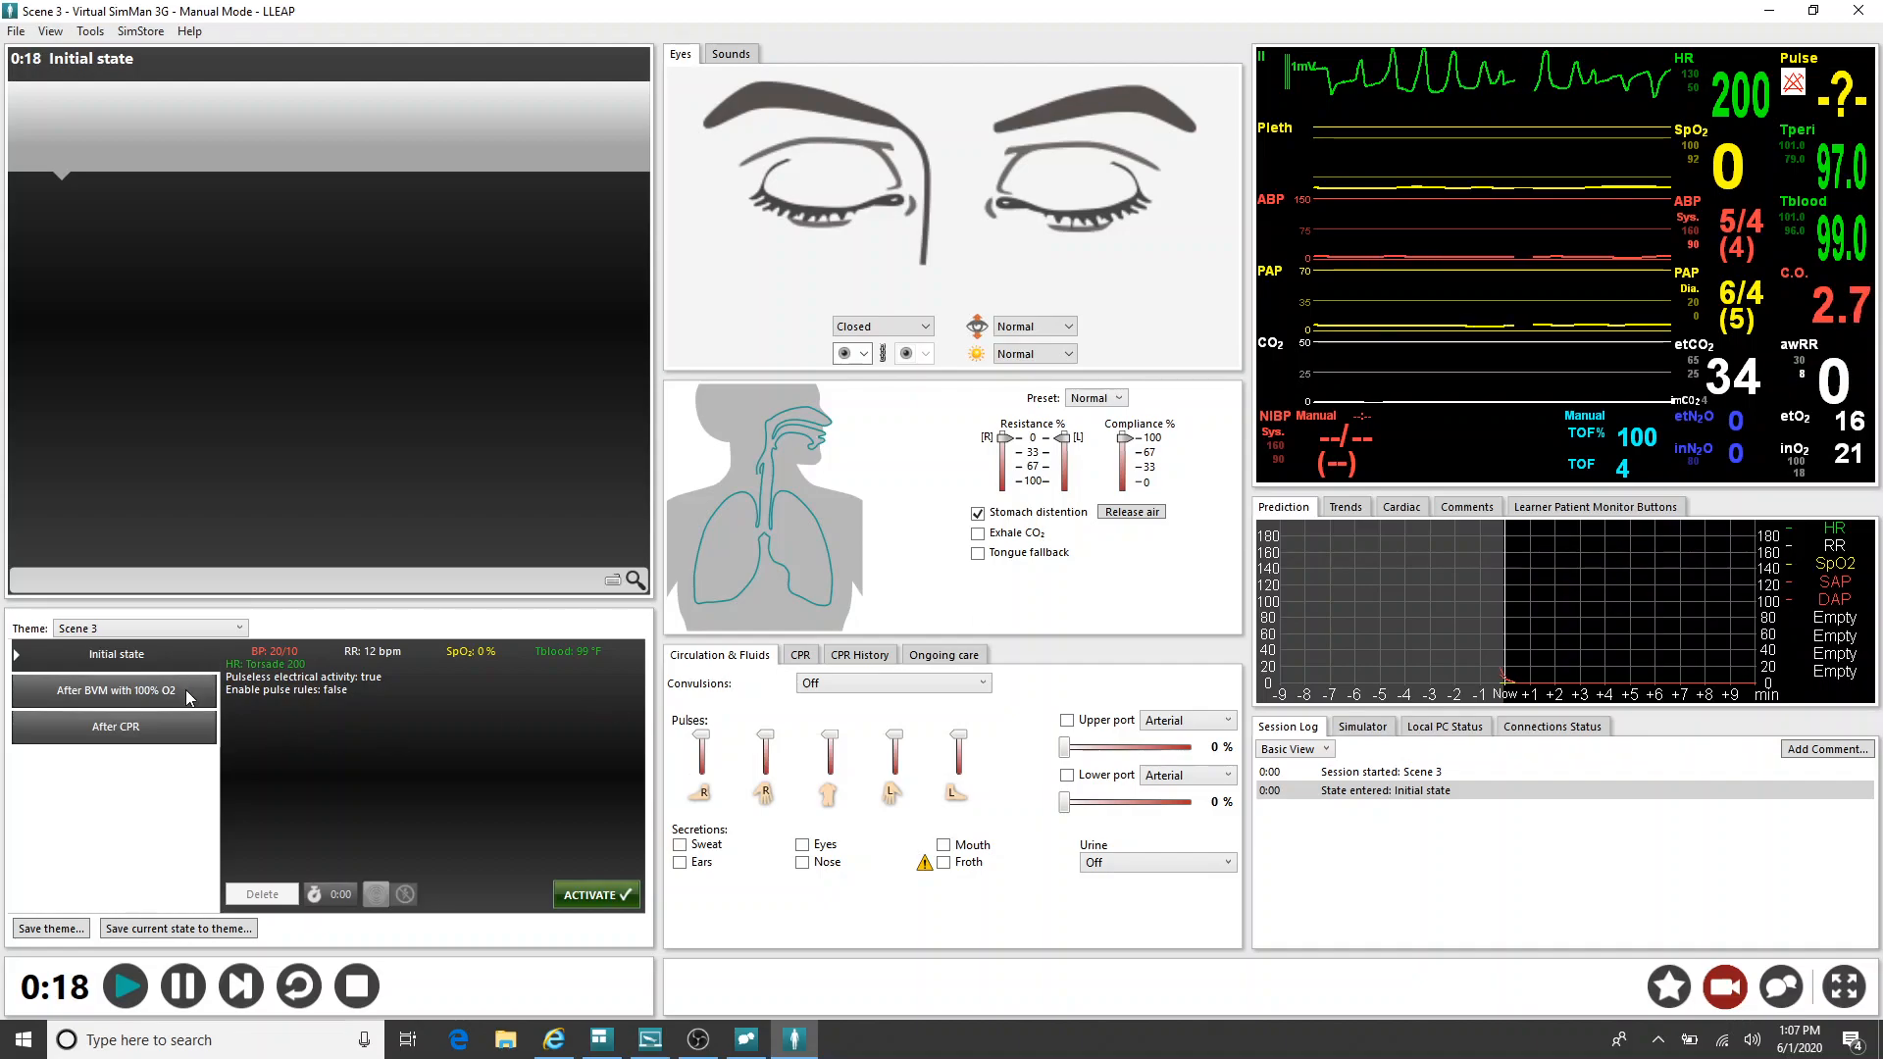
Step: Examine the transition time and function options of the After BVM with 100% O2 state without applying a transition
left_click(135, 694)
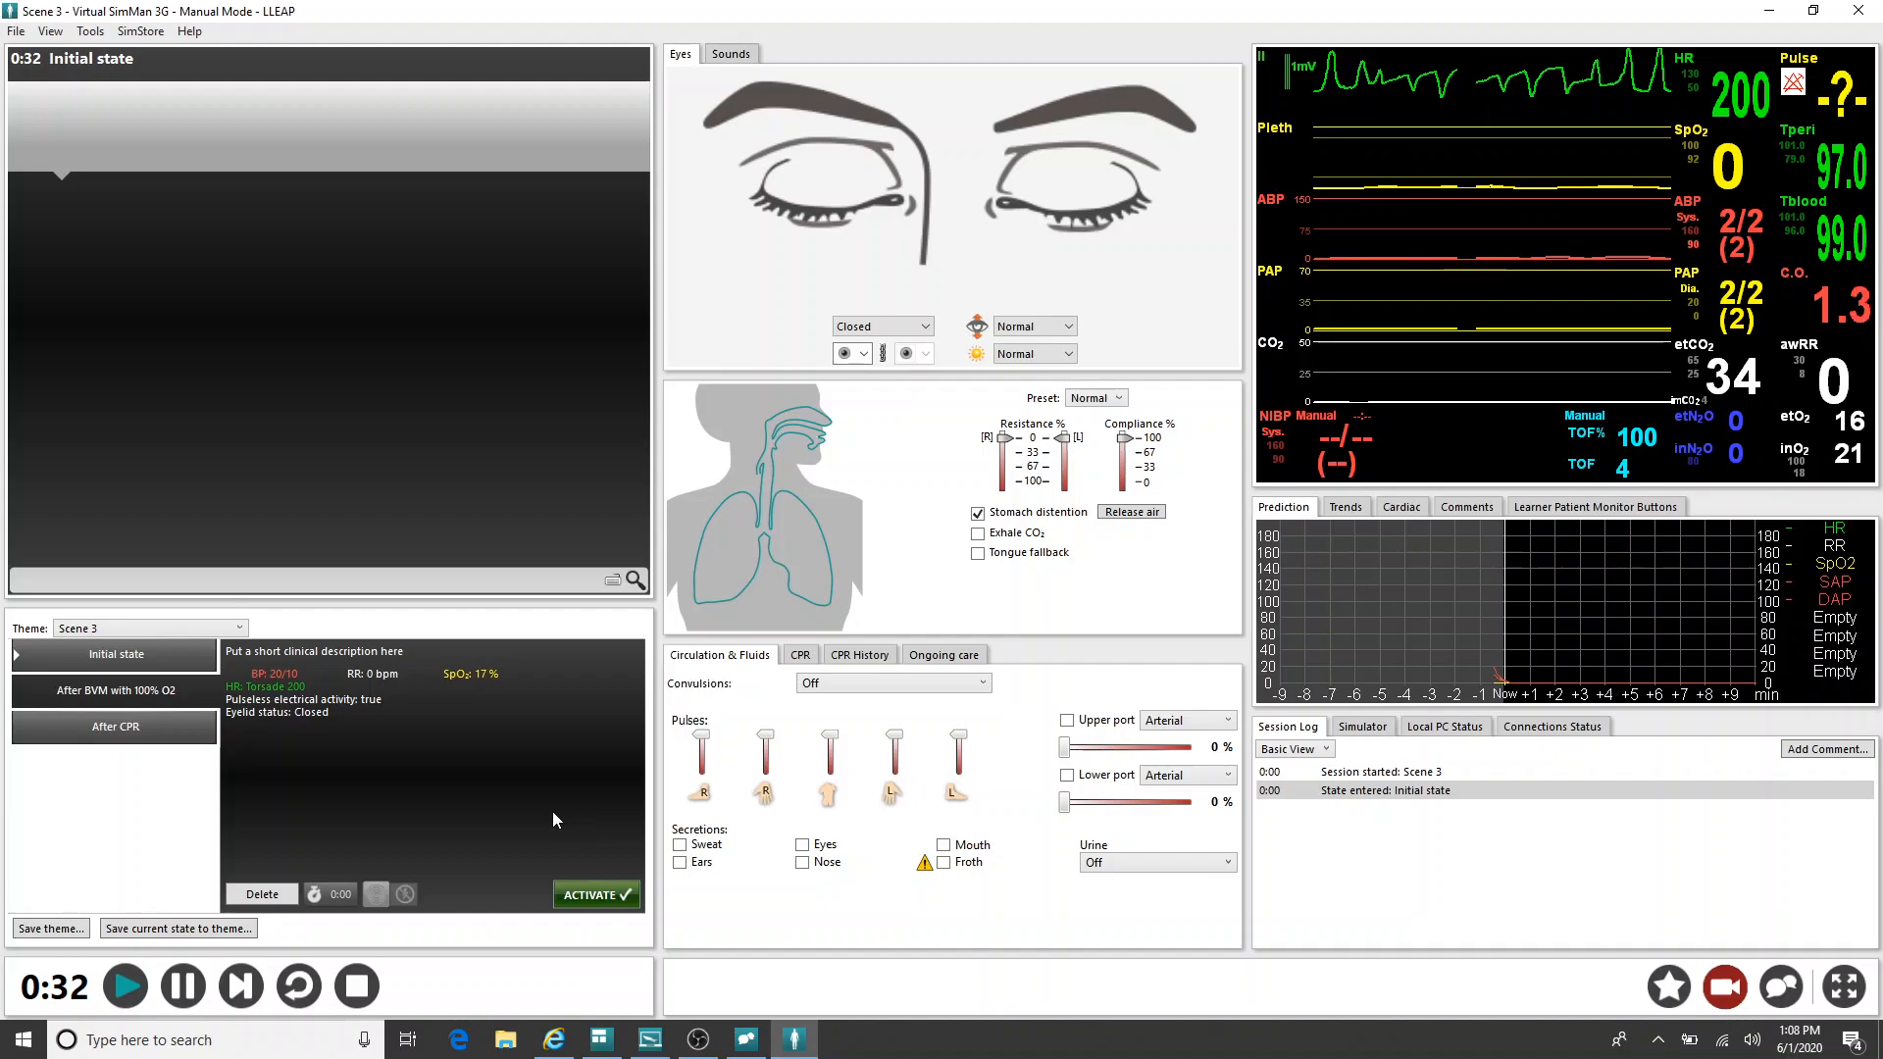
left_click(332, 890)
left_click(432, 859)
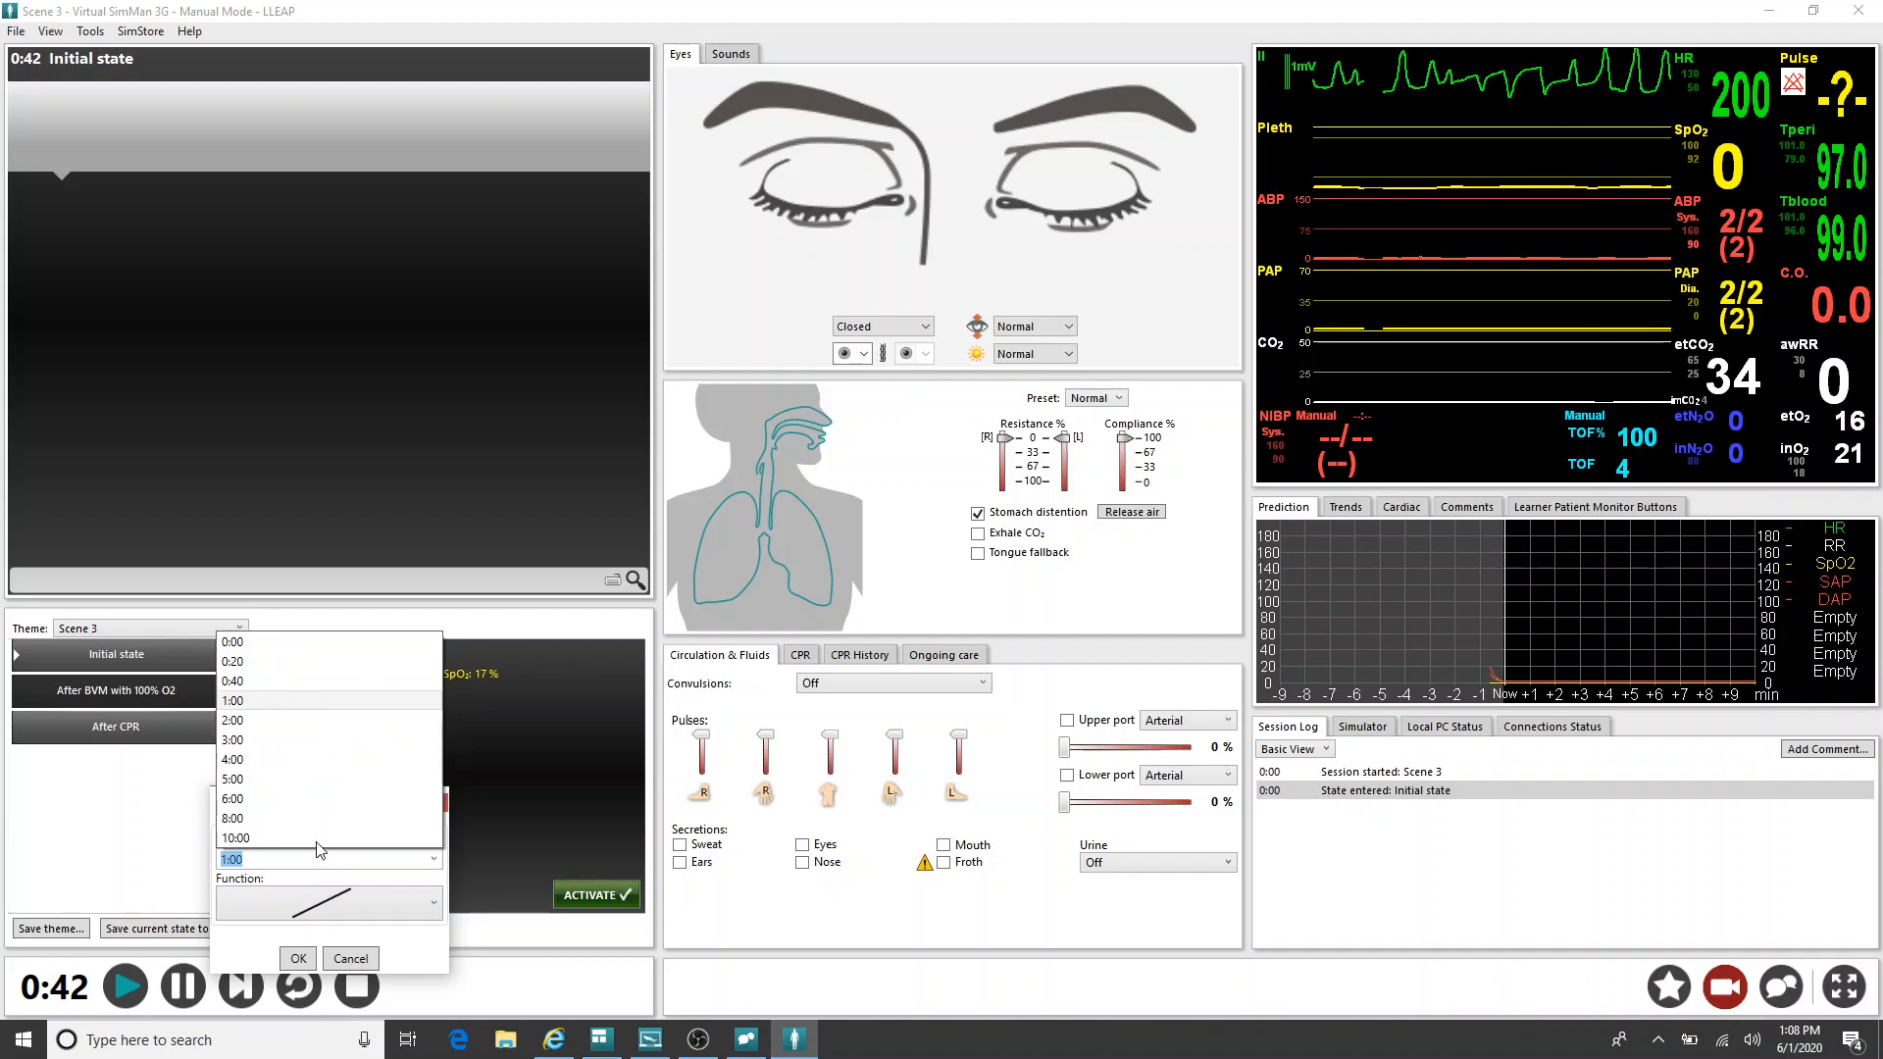
left_click(443, 943)
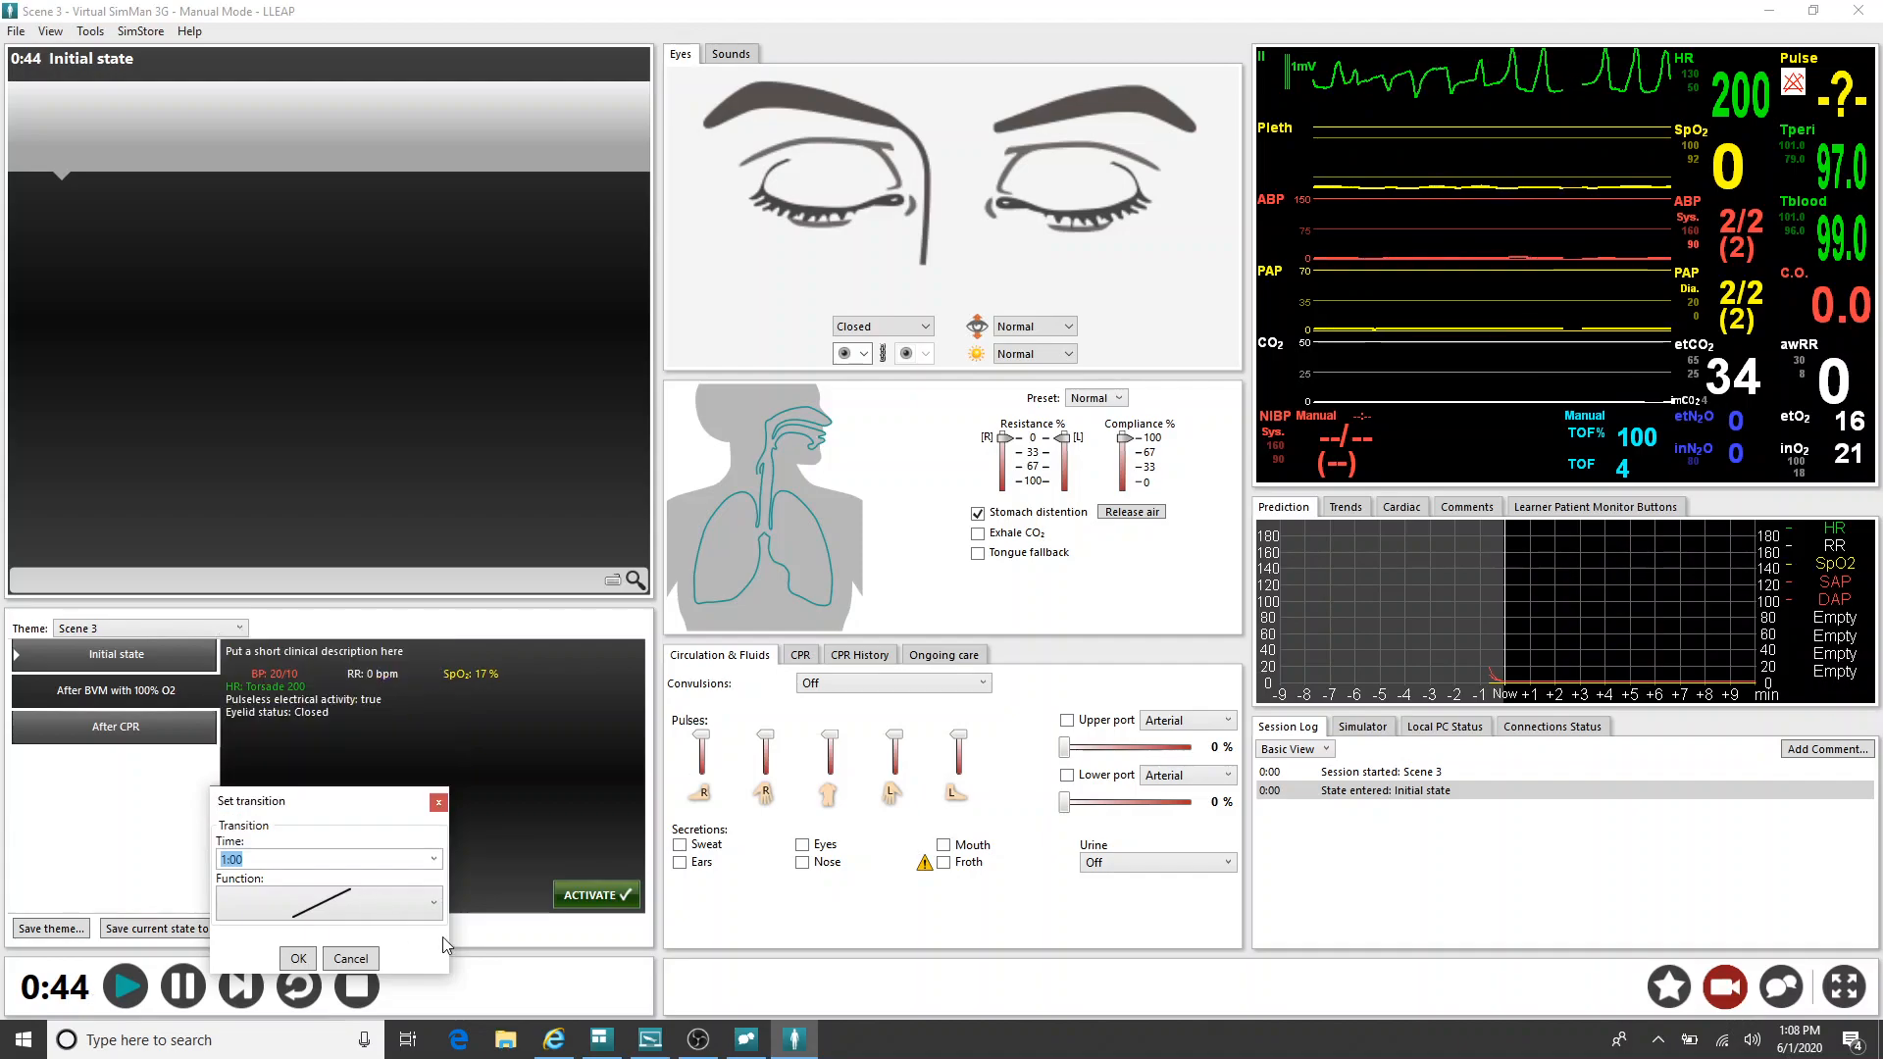
left_click(440, 911)
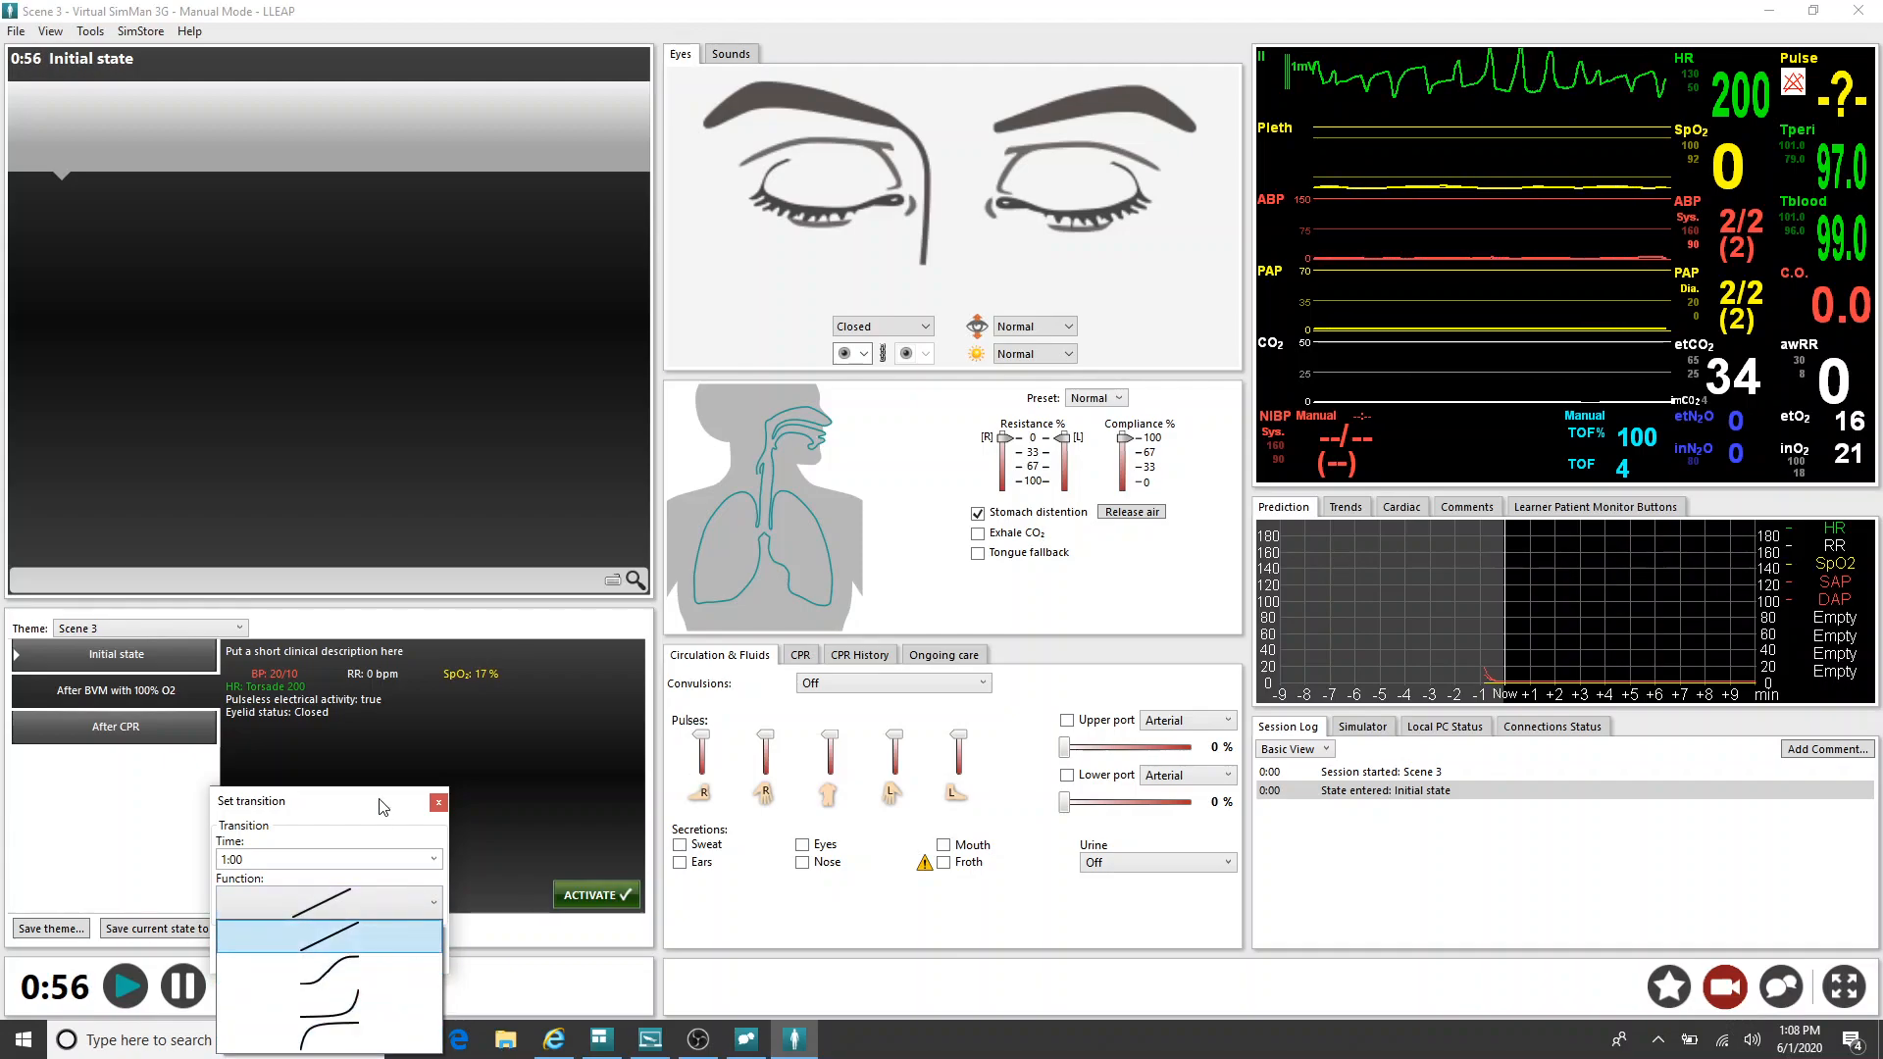
left_click(408, 936)
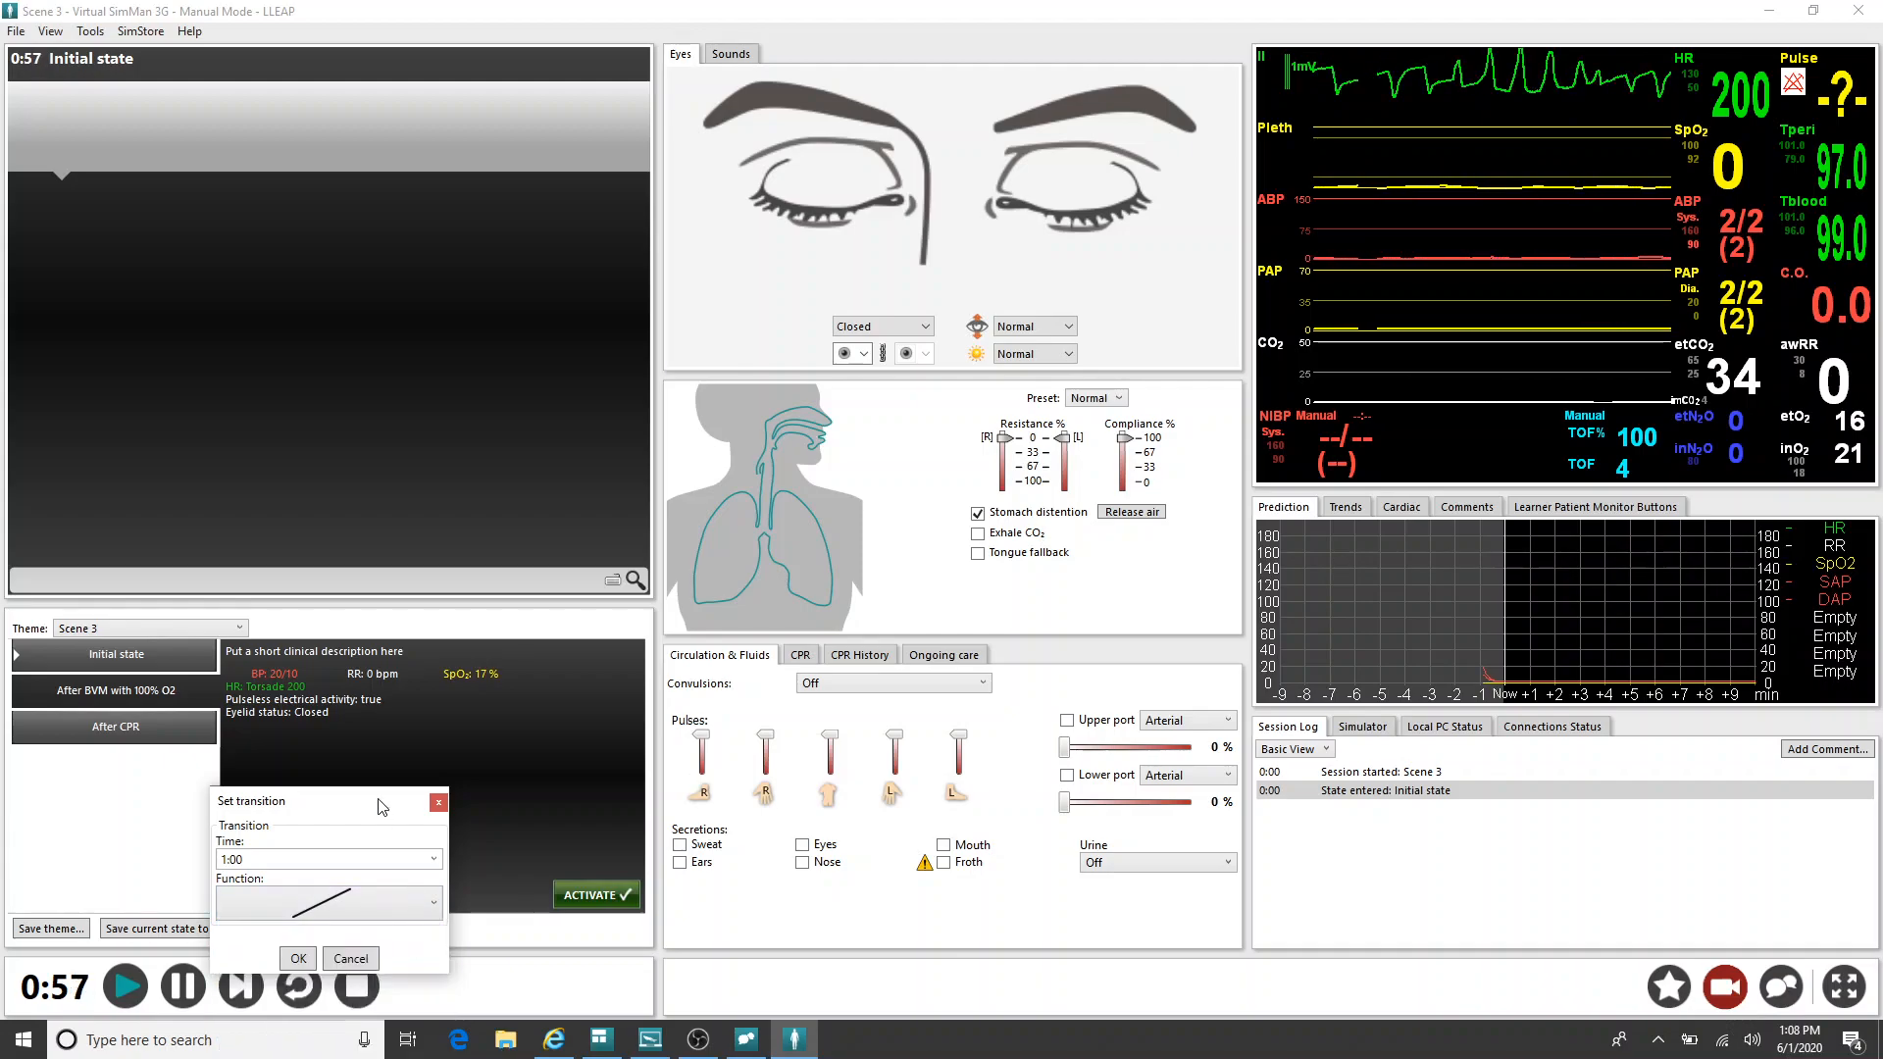
left_click(435, 807)
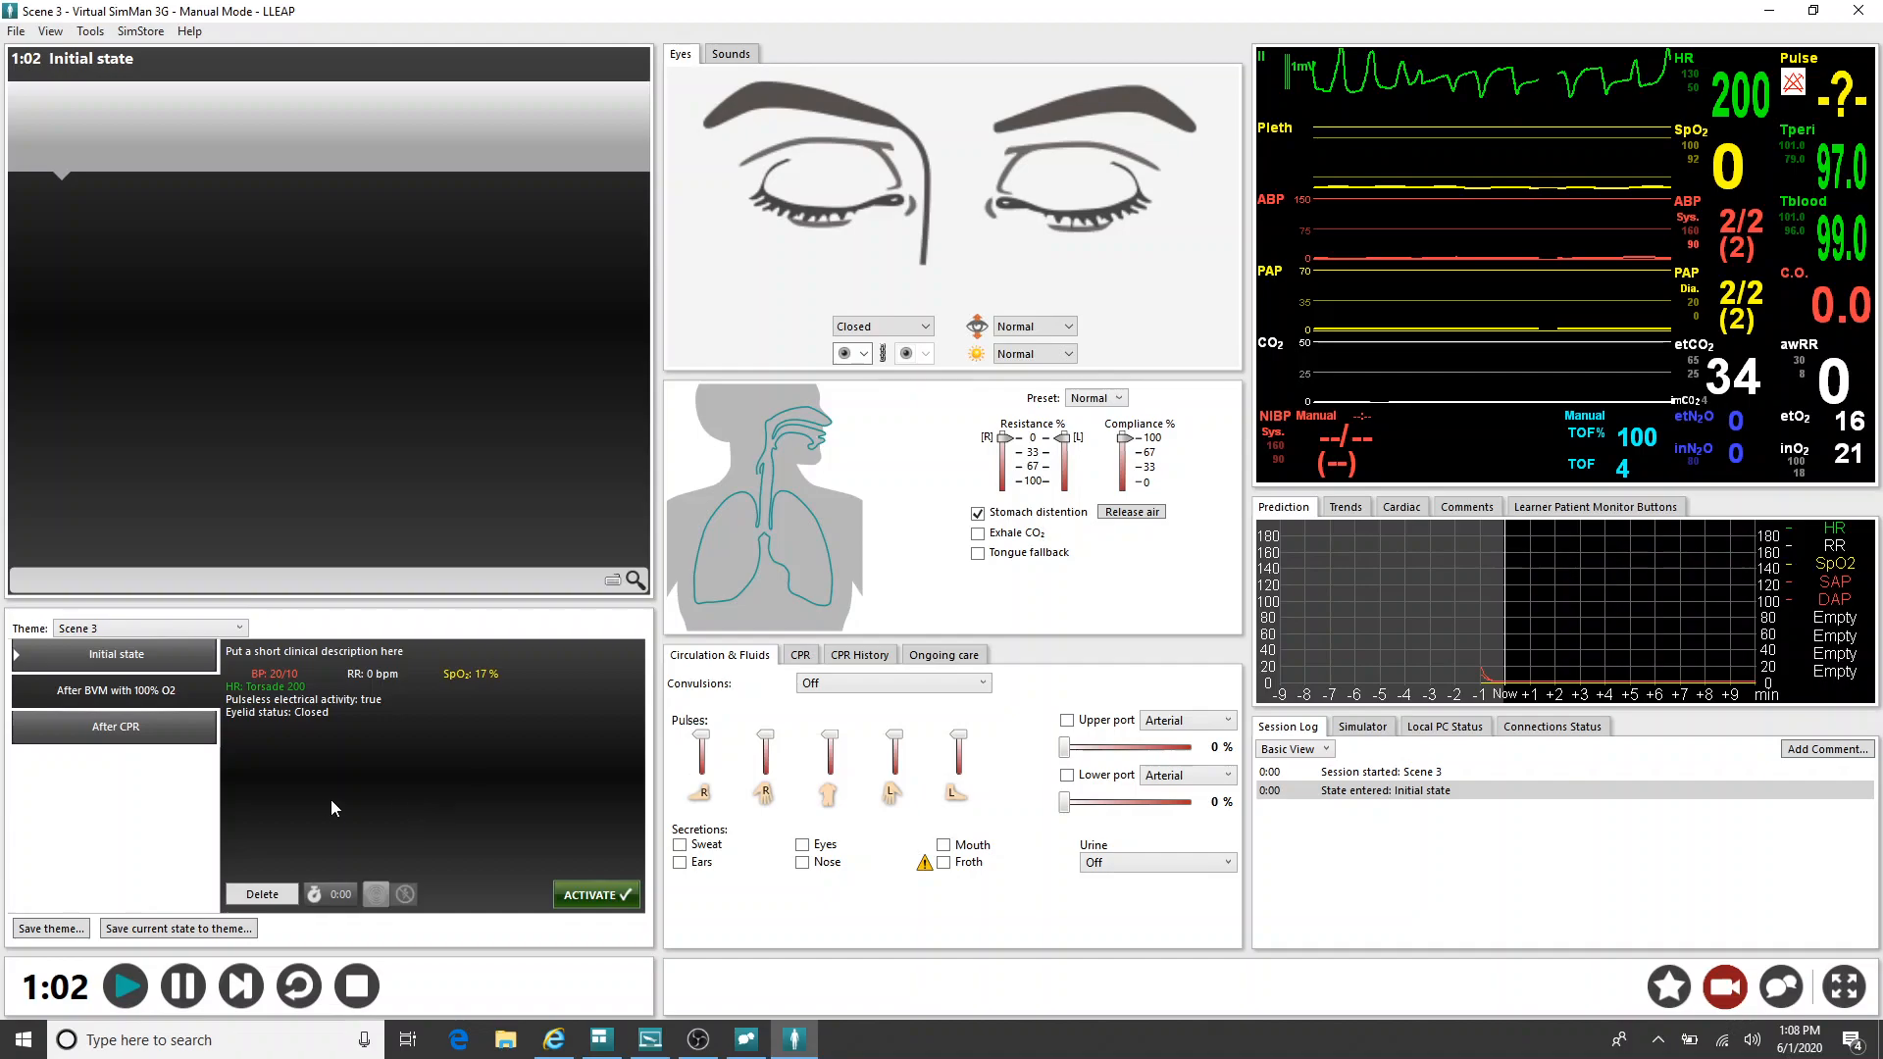
Step: Activate the After BVM with 100% O2 state, followed by the After CPR state
left_click(625, 896)
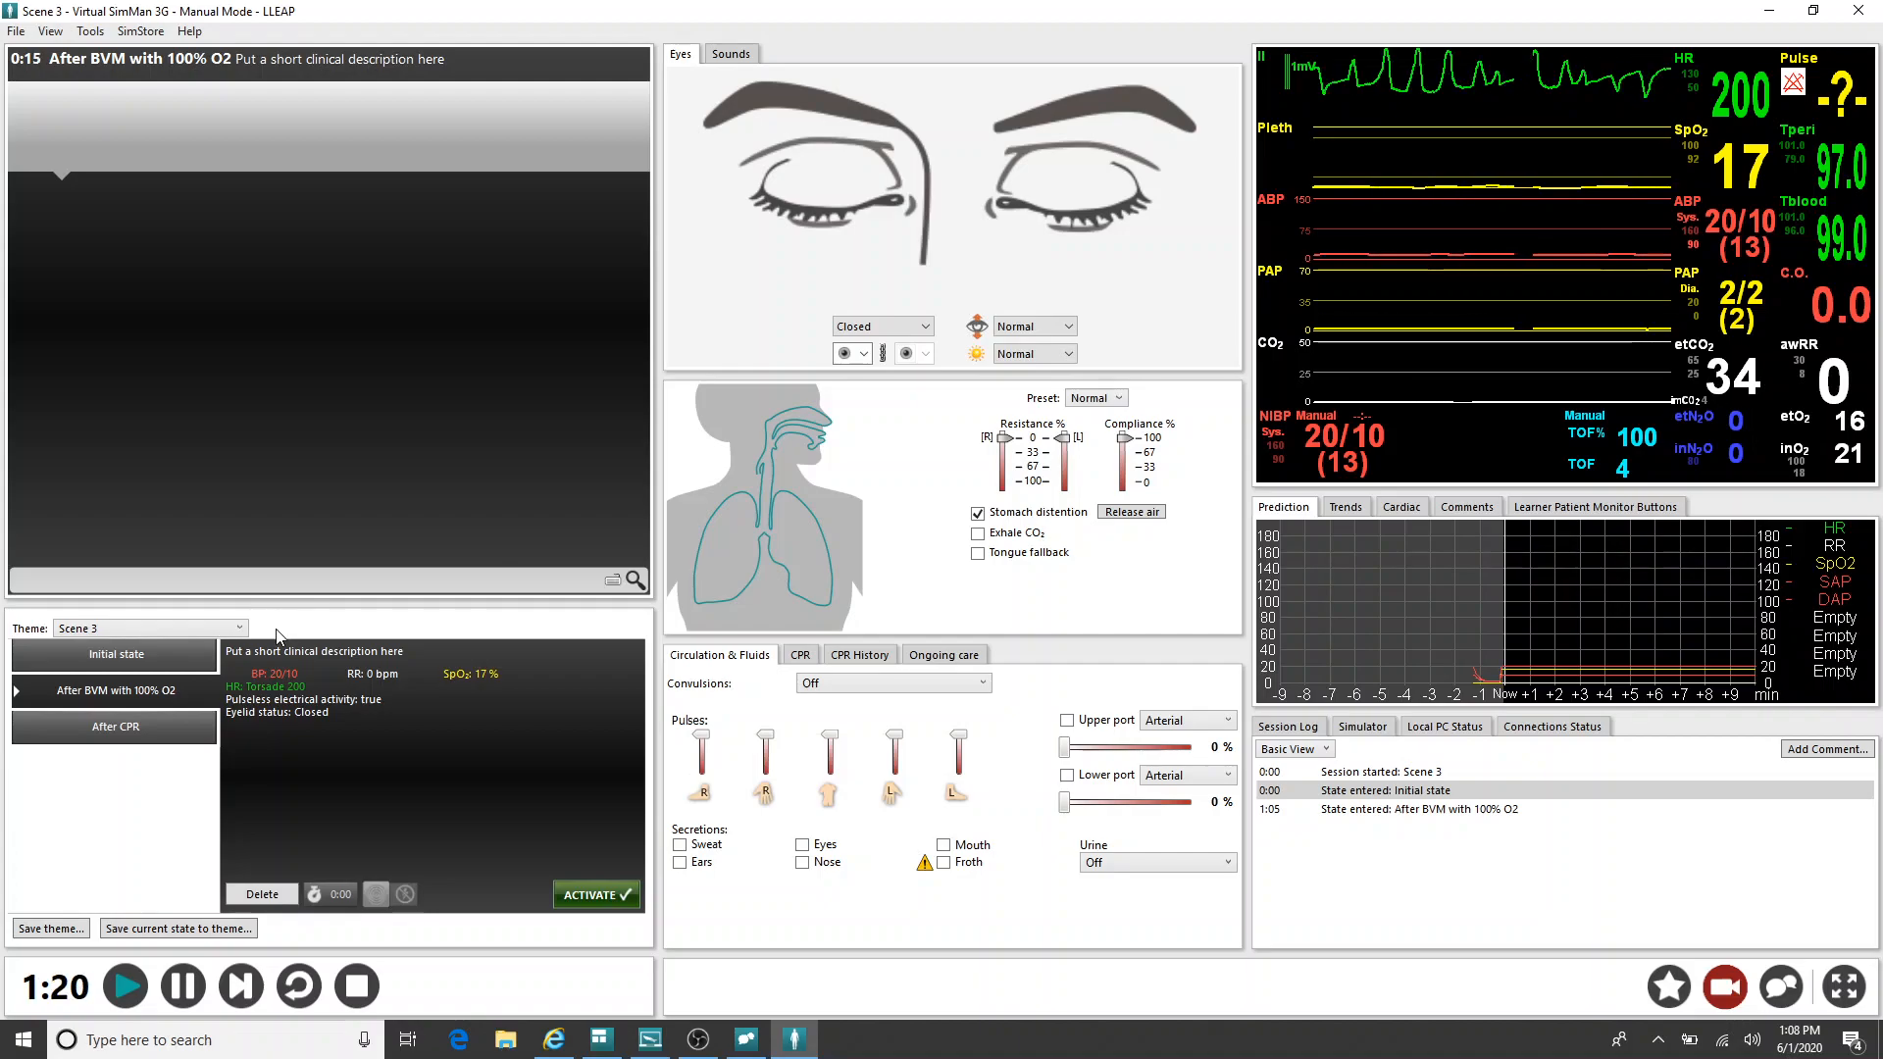
left_click(102, 741)
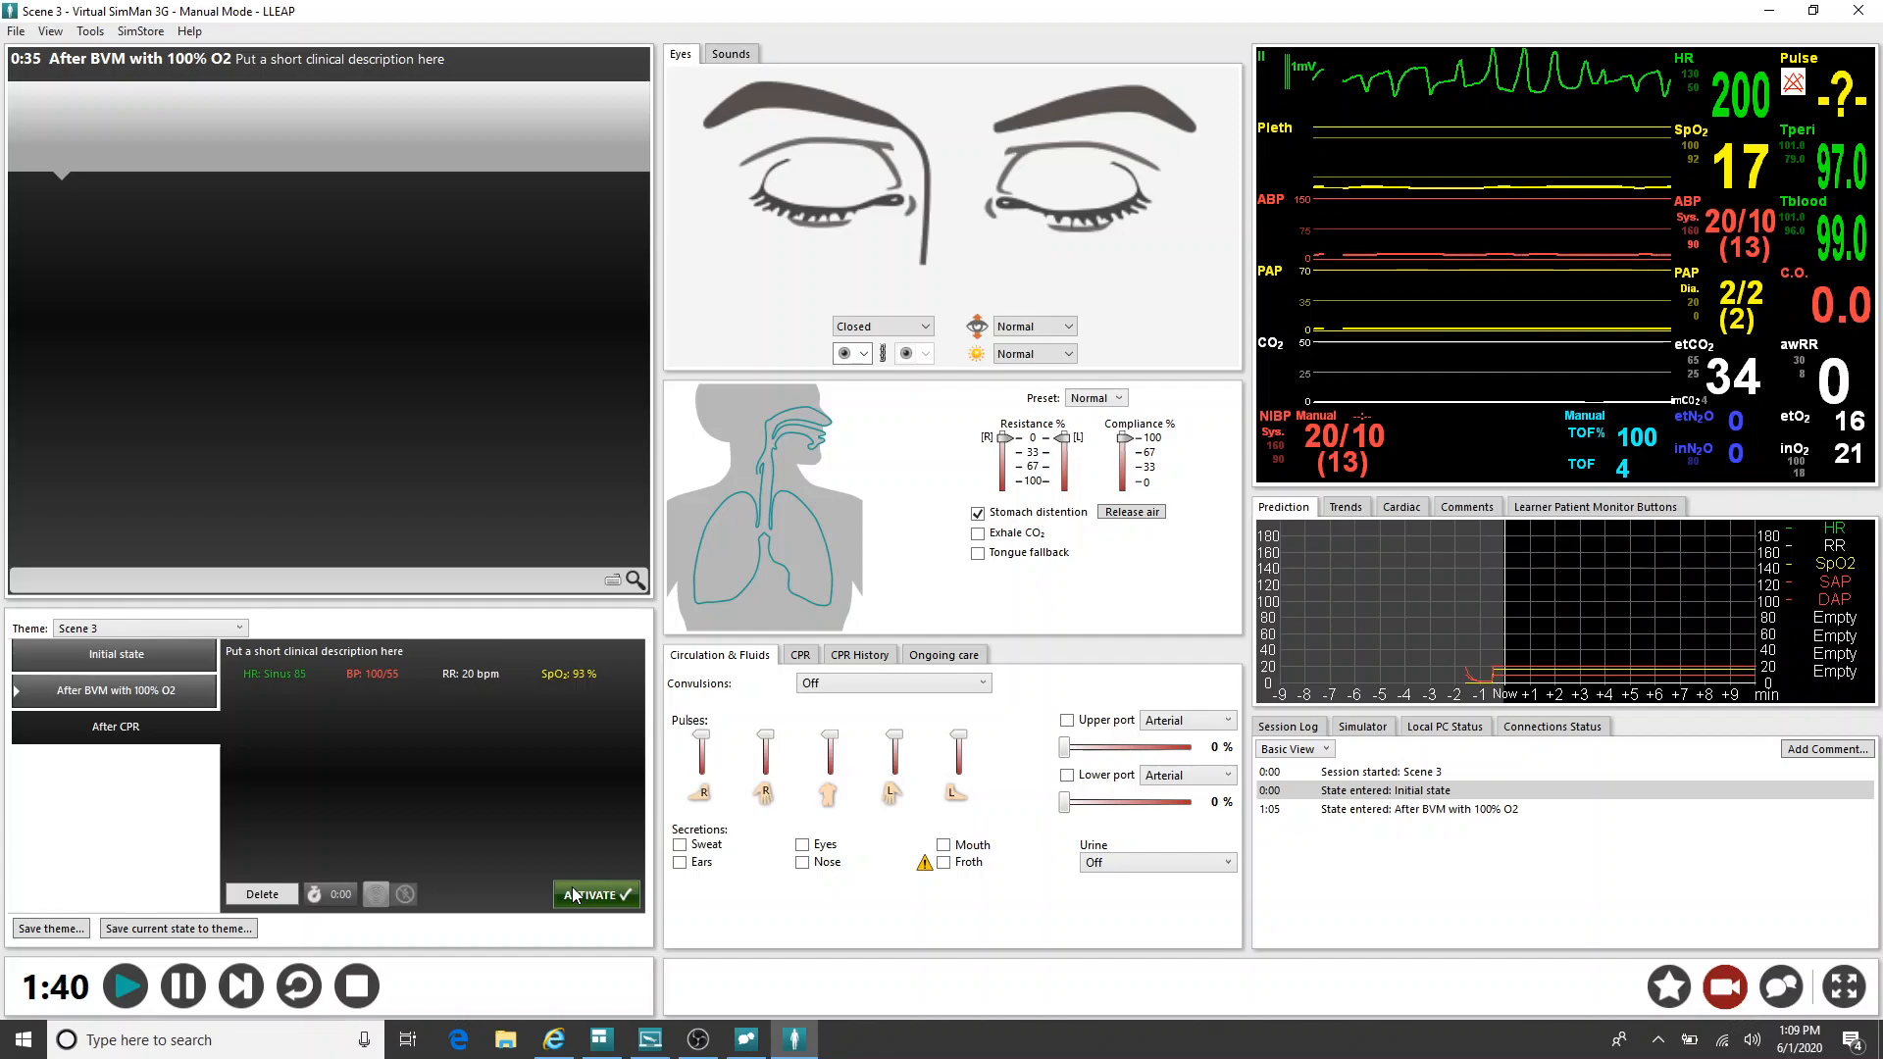
left_click(625, 891)
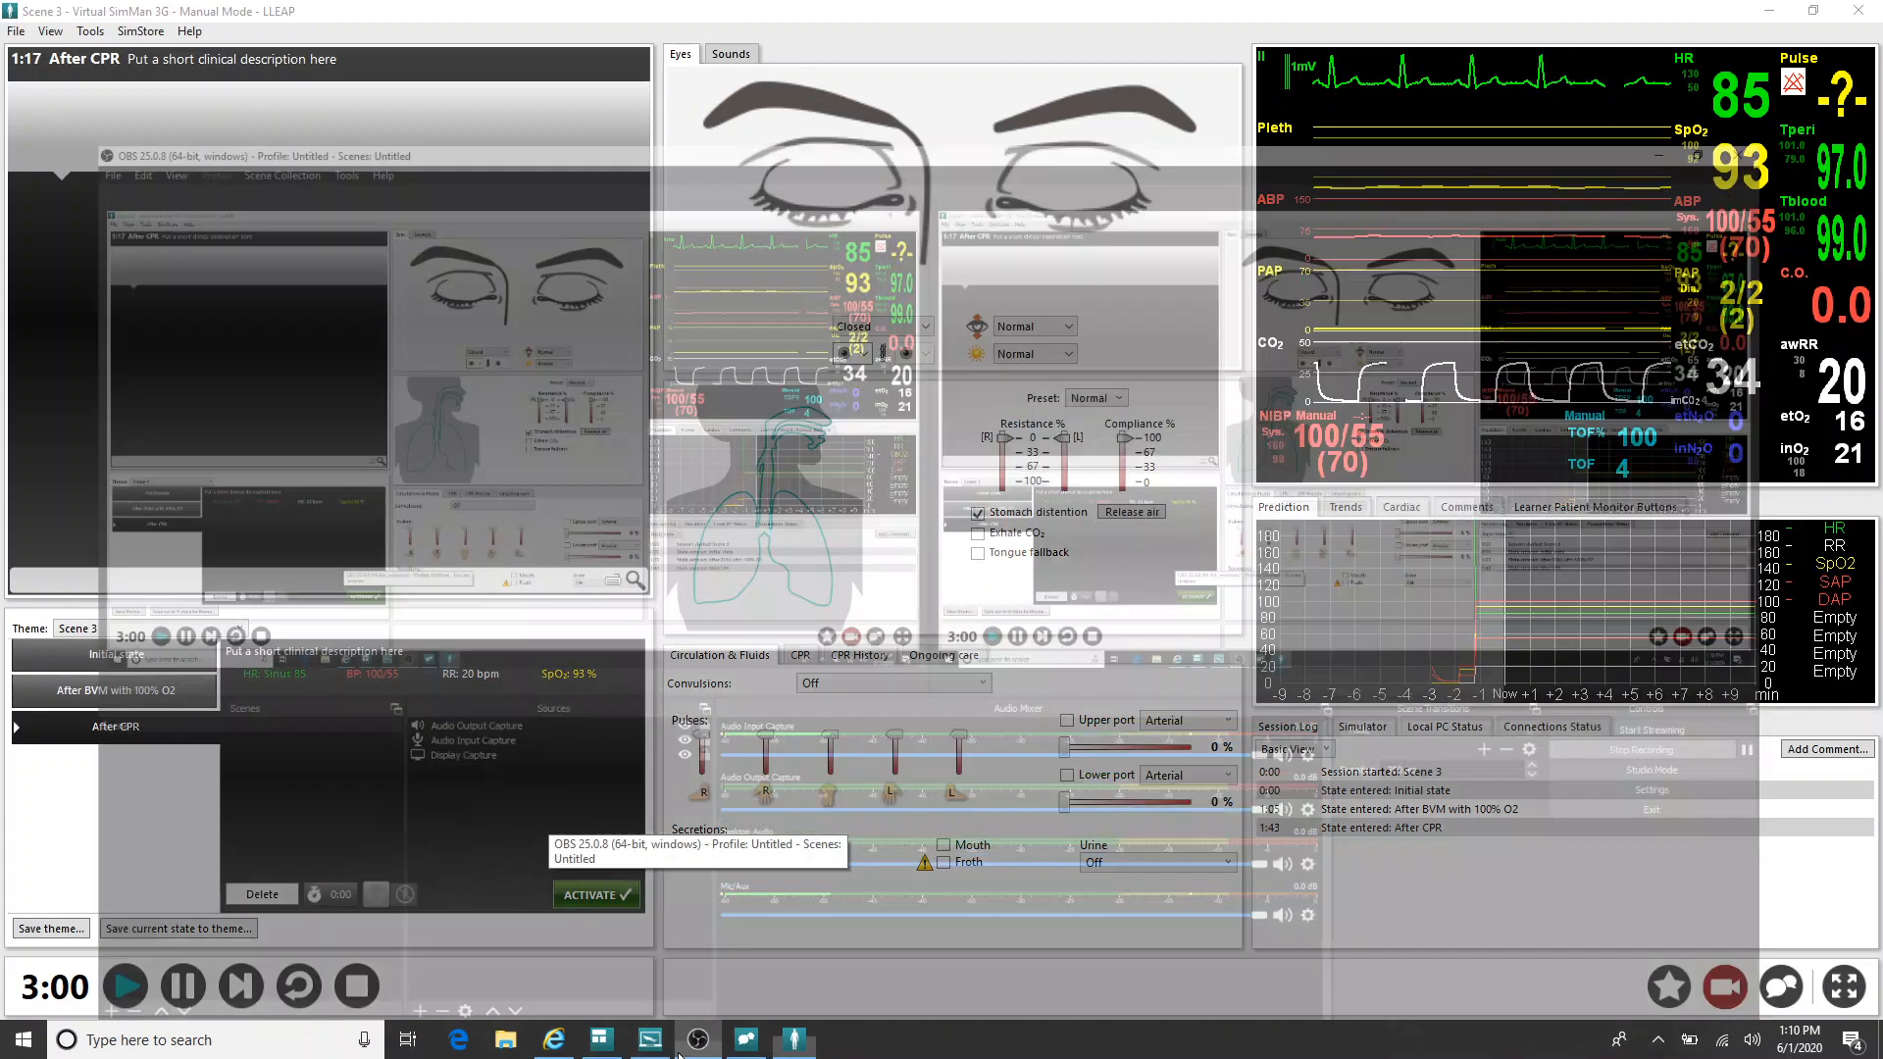
left_click(678, 1057)
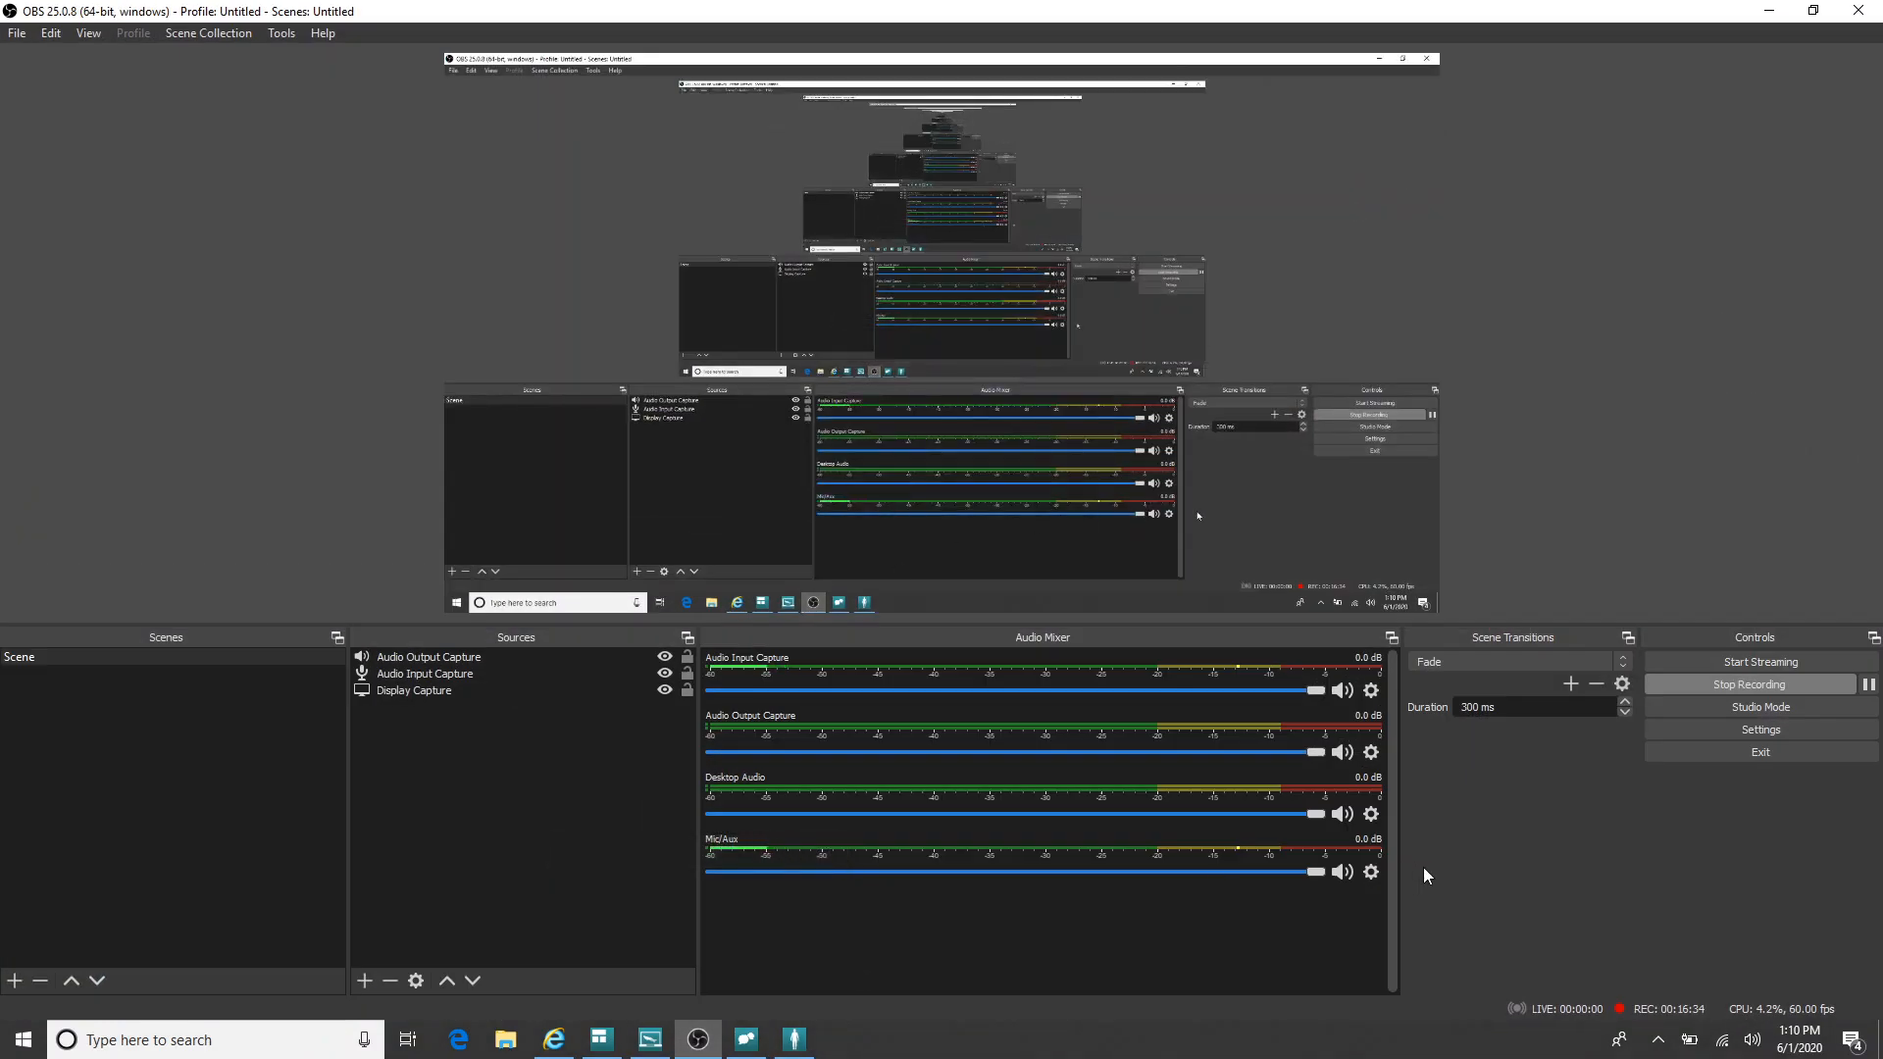